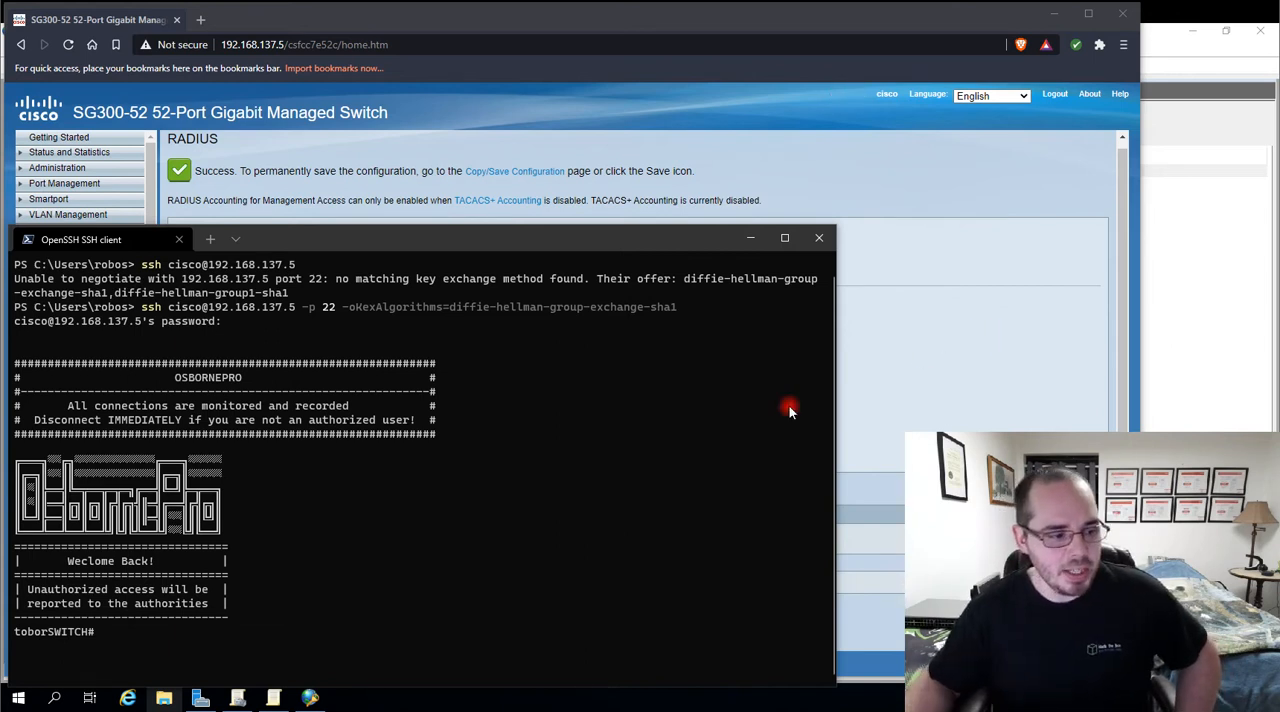
In Network Policy Server, start a RADIUS client named toborSWITCH at 192.168.137.5 using the RADIUS Authentication shared secret template
click(311, 700)
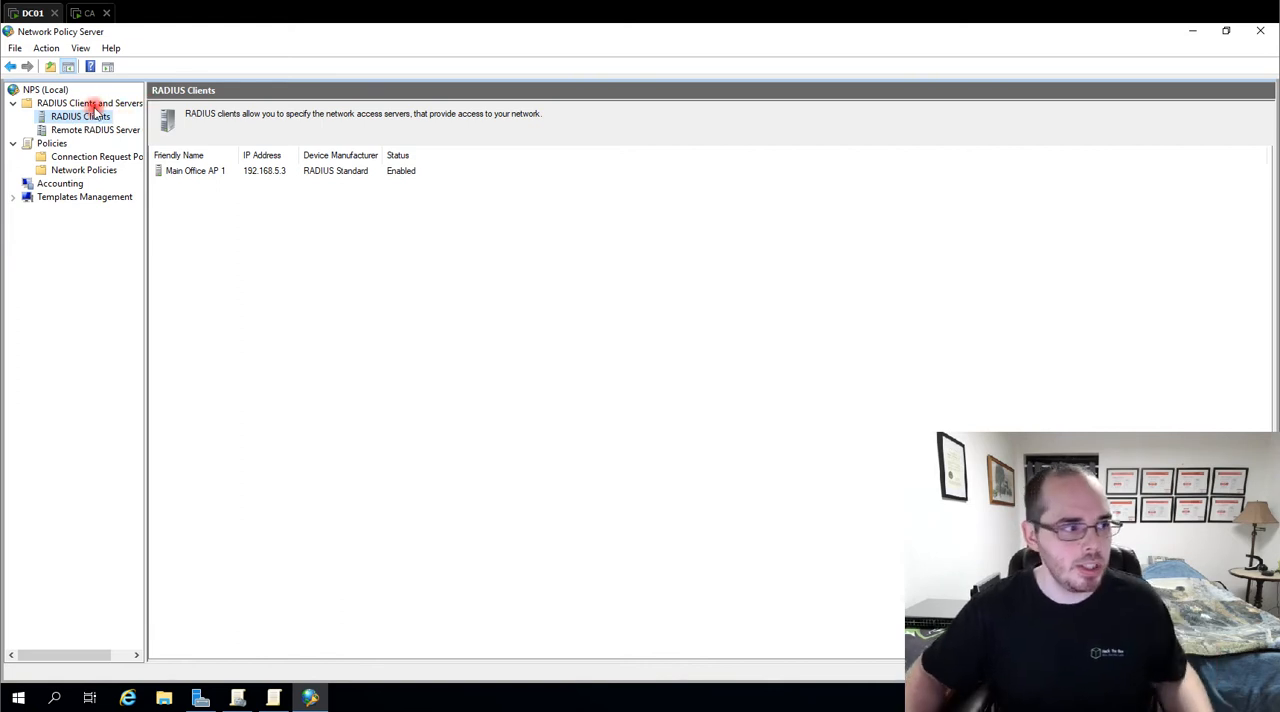
right_click(95, 119)
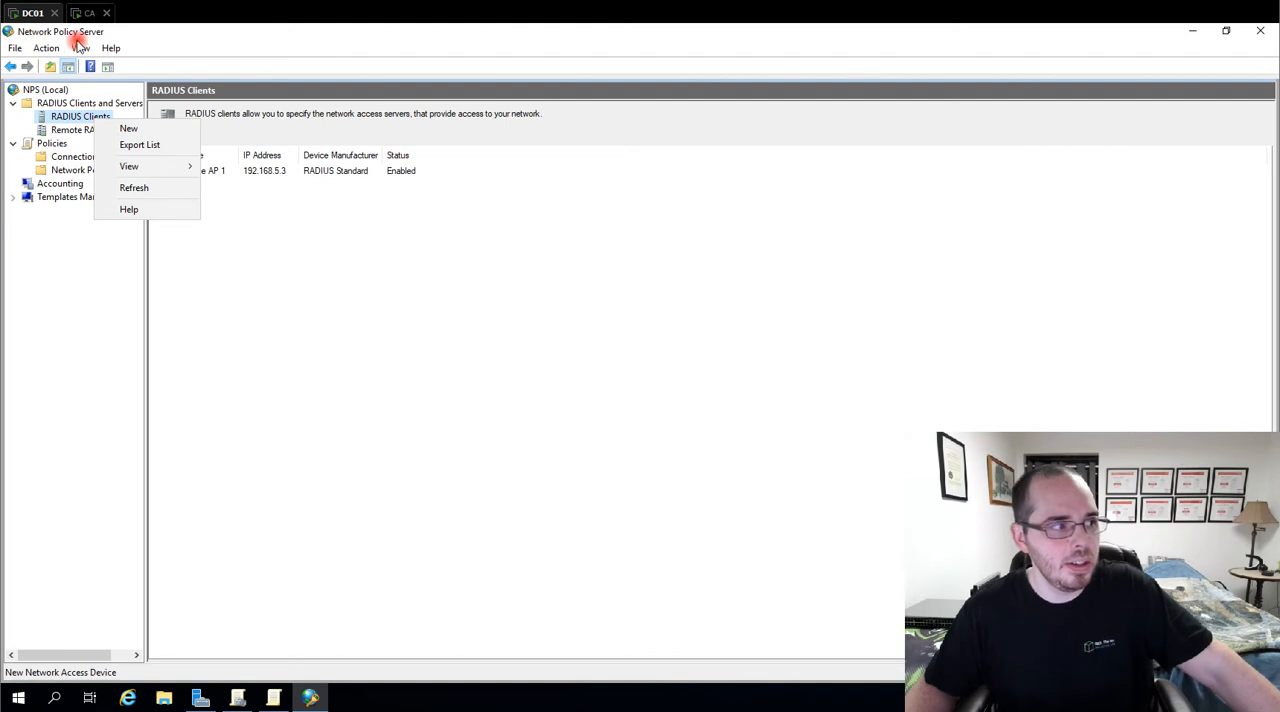
click(127, 131)
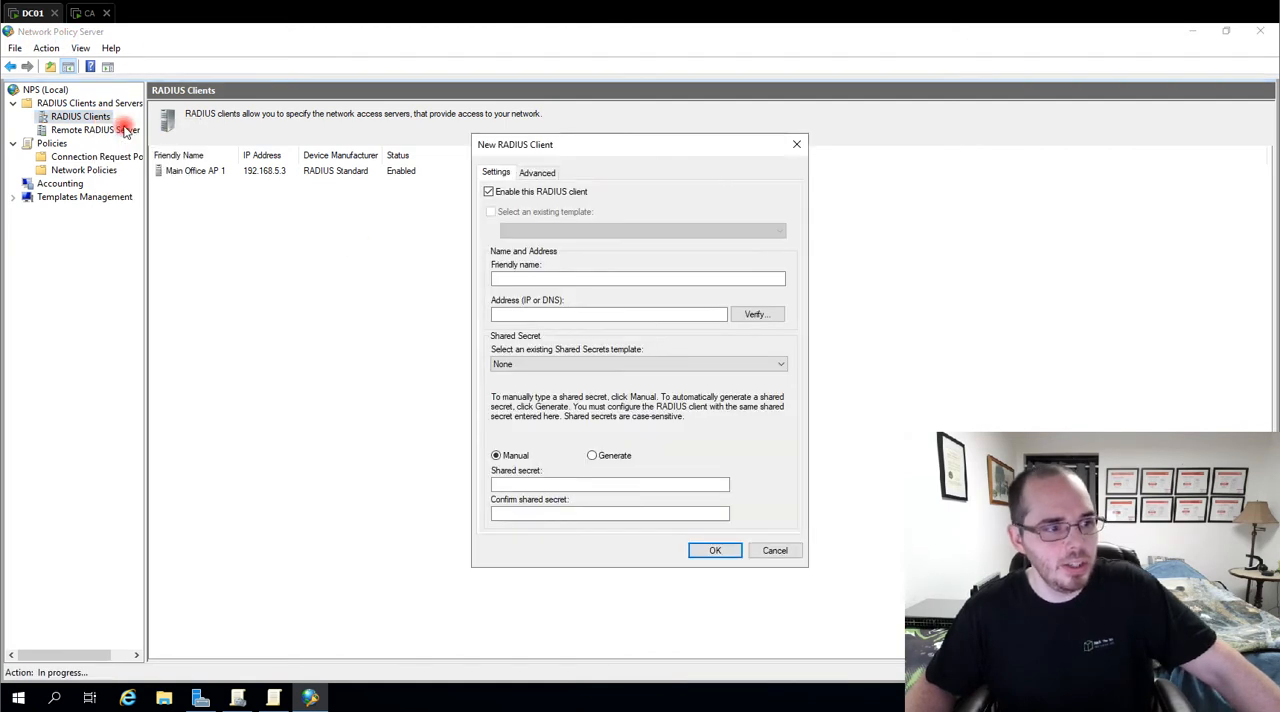
click(512, 278)
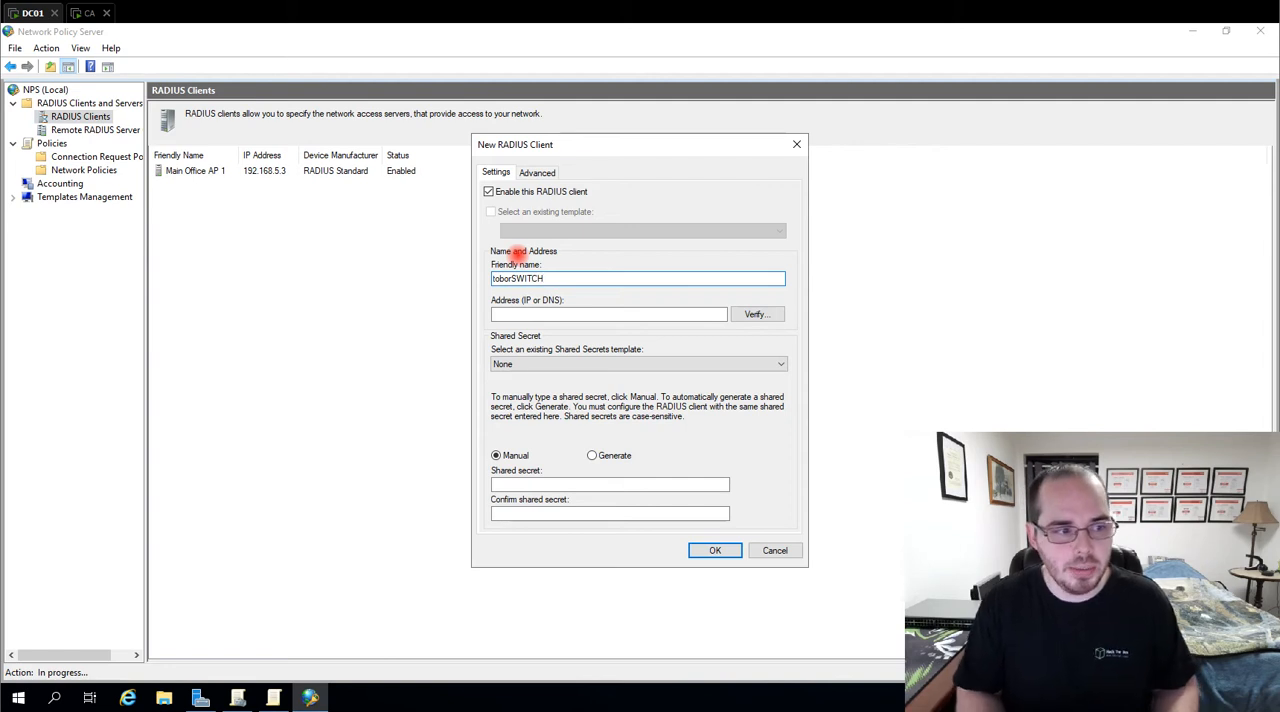
key(Tab)
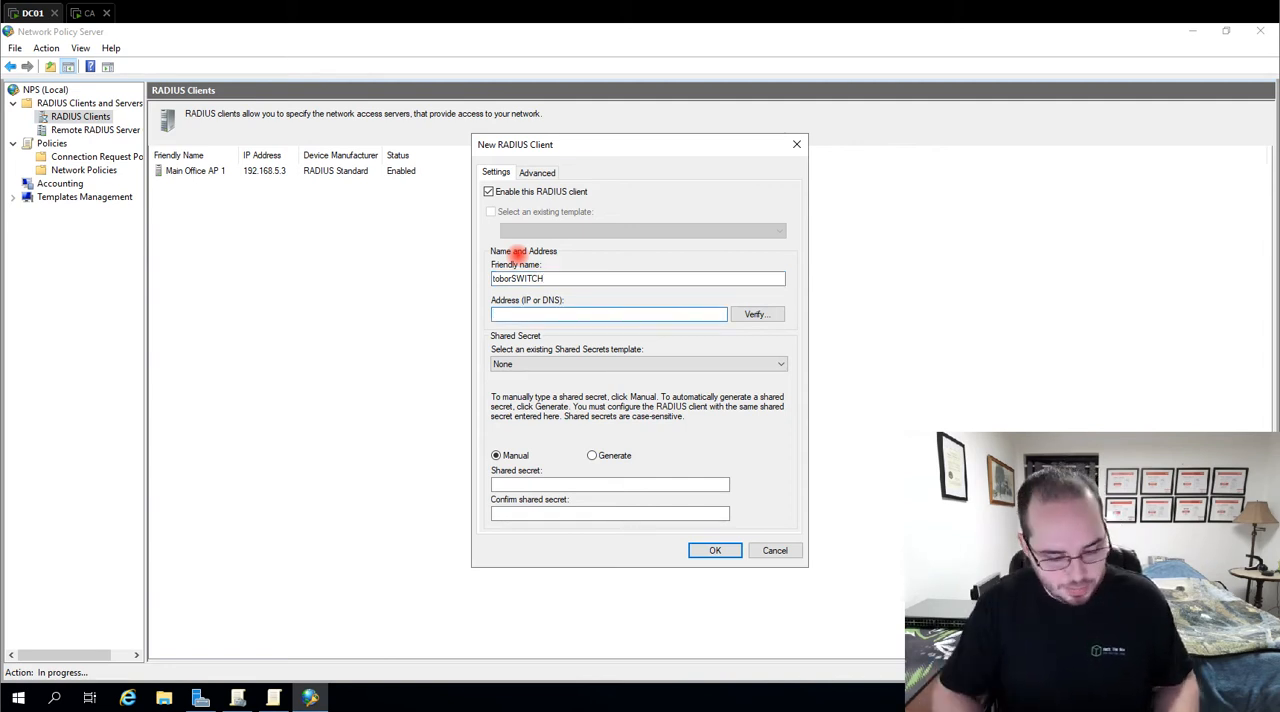
text(192.168.137.5)
click(554, 364)
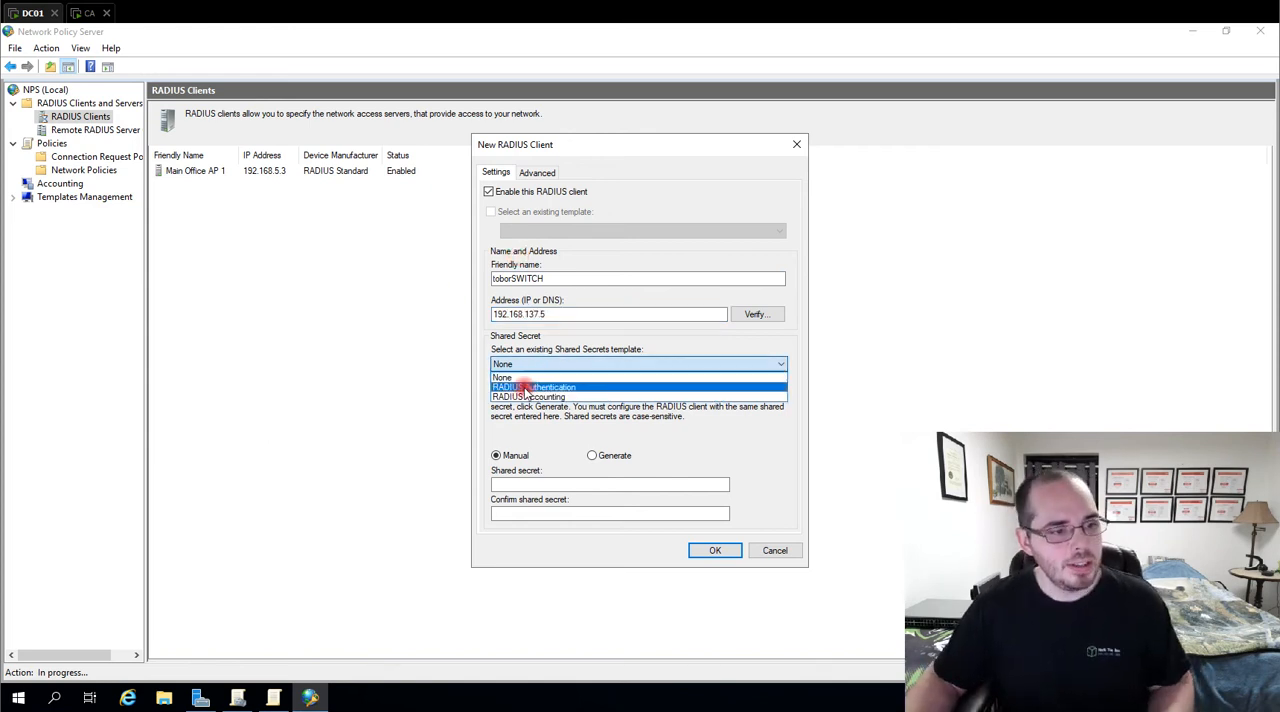
click(524, 392)
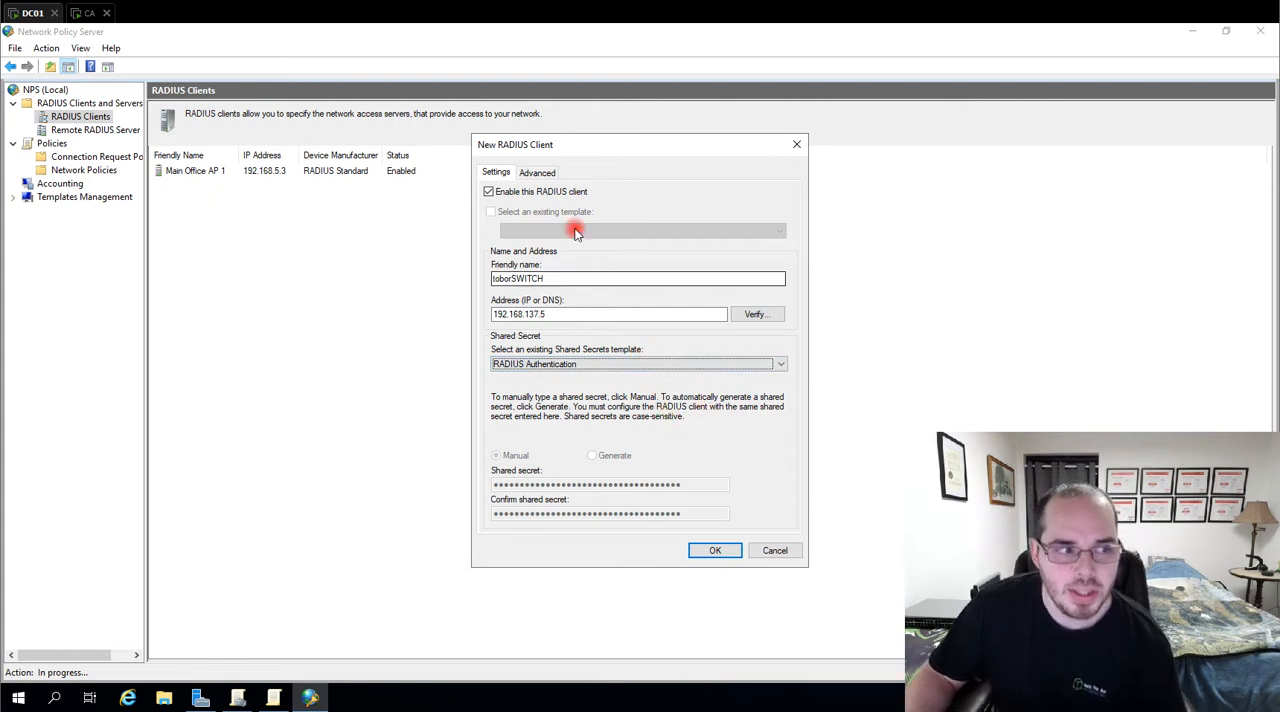
Set the new RADIUS client's vendor to Cisco, create it, and select toborSWITCH among the clients
click(545, 173)
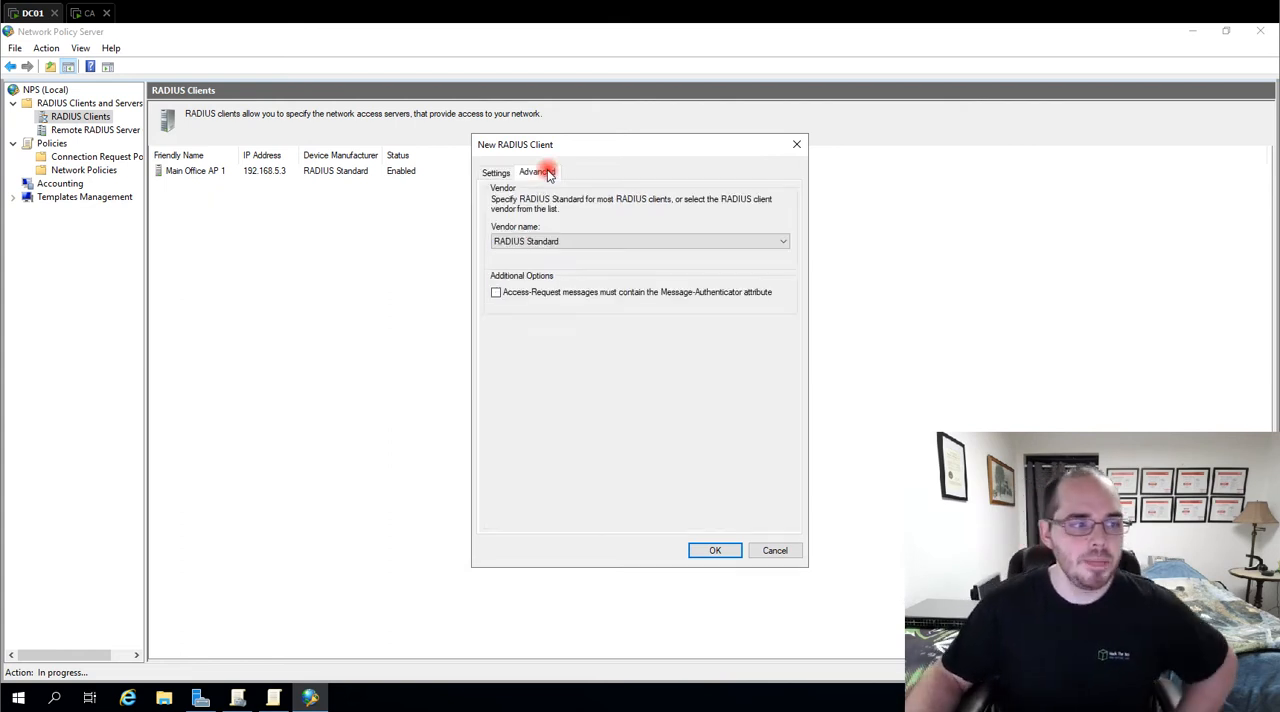
click(578, 241)
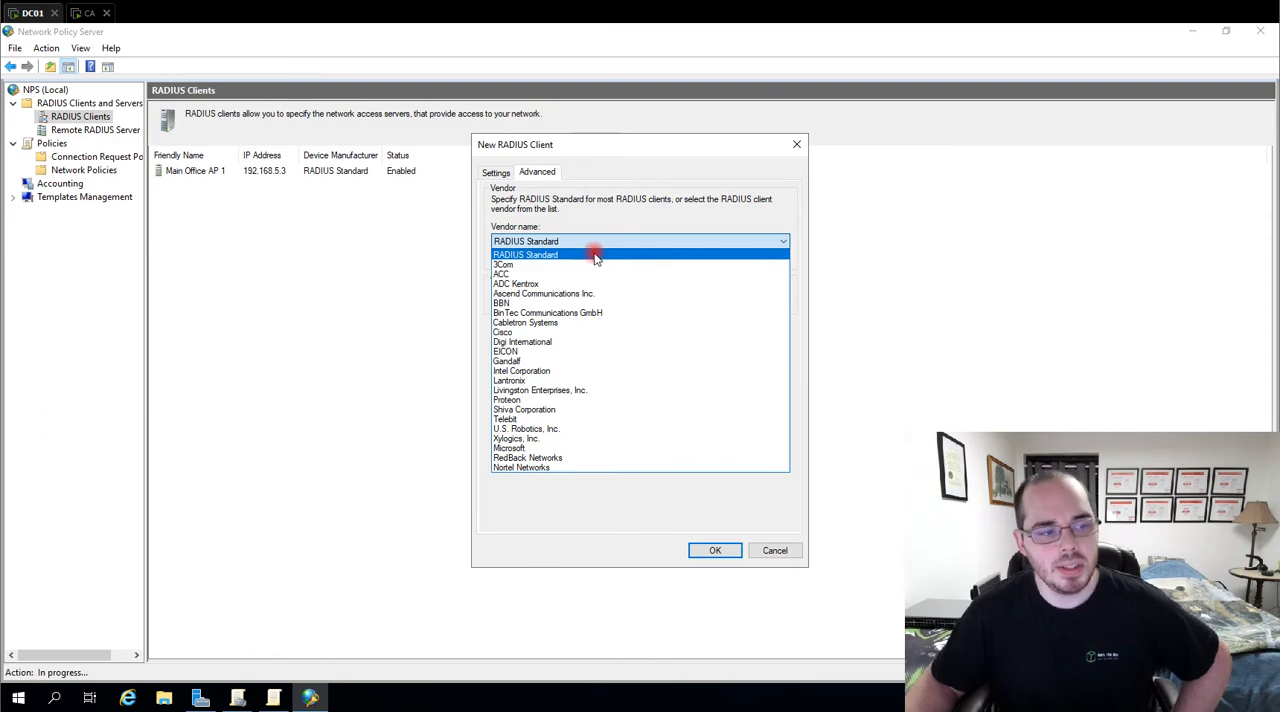
click(554, 333)
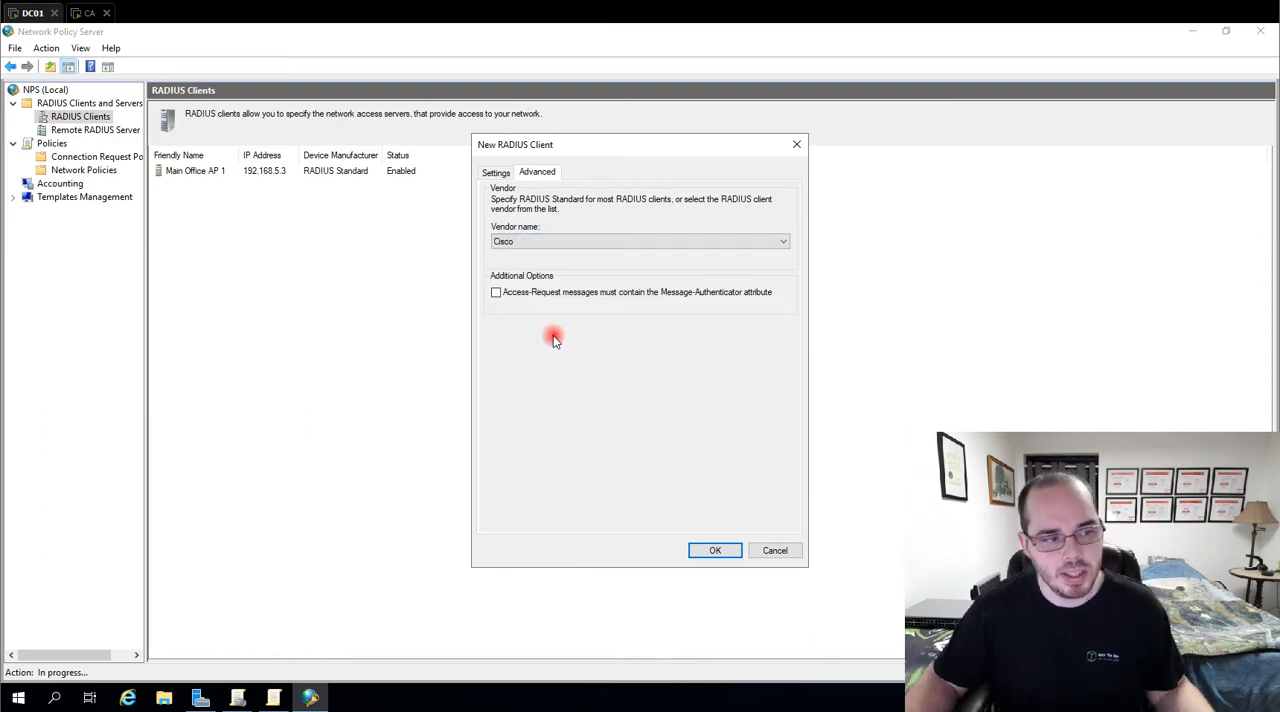
click(710, 551)
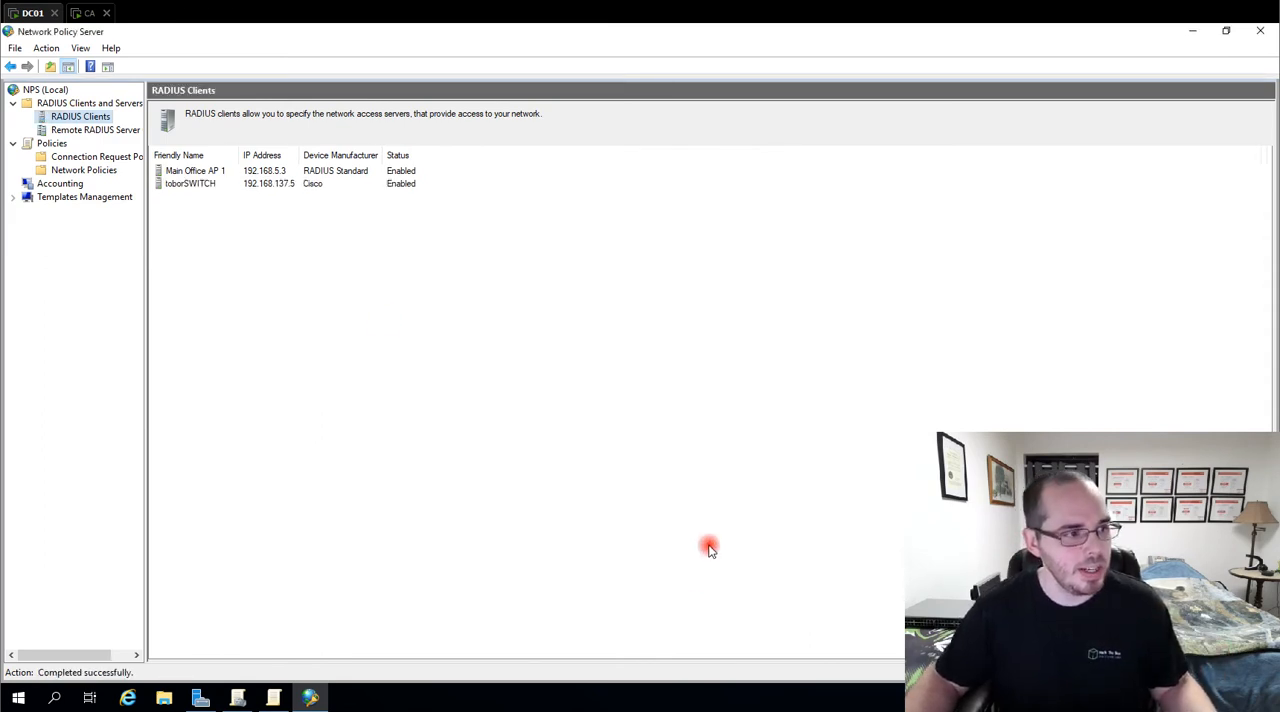
click(201, 185)
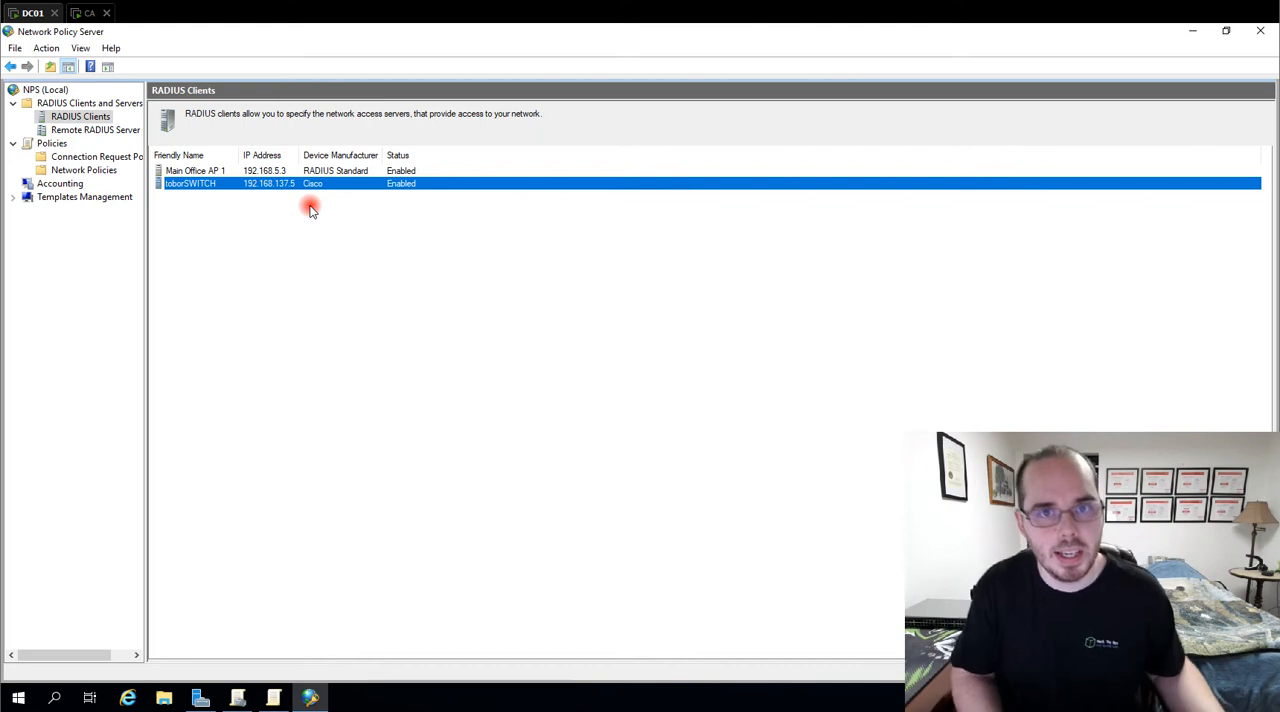
Review the remote RADIUS server groups and the NAS Port Type condition of the NSA-Van-099 connection request policy
click(95, 130)
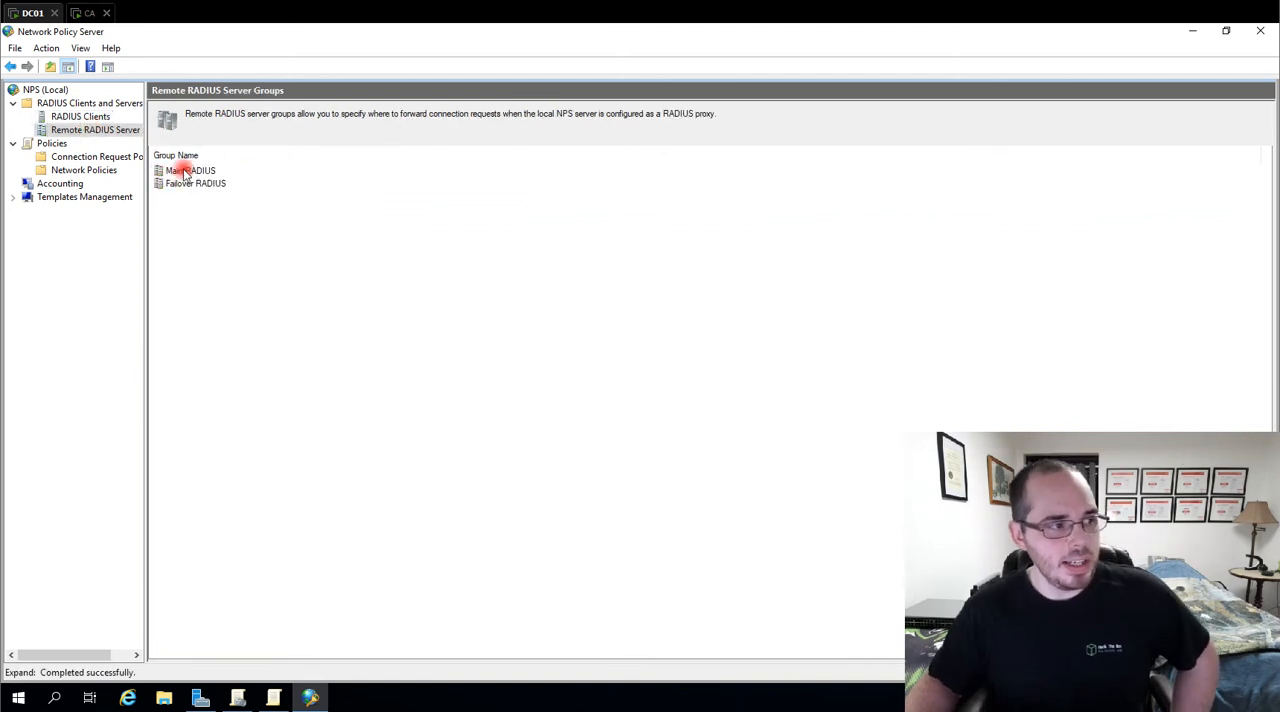
click(114, 158)
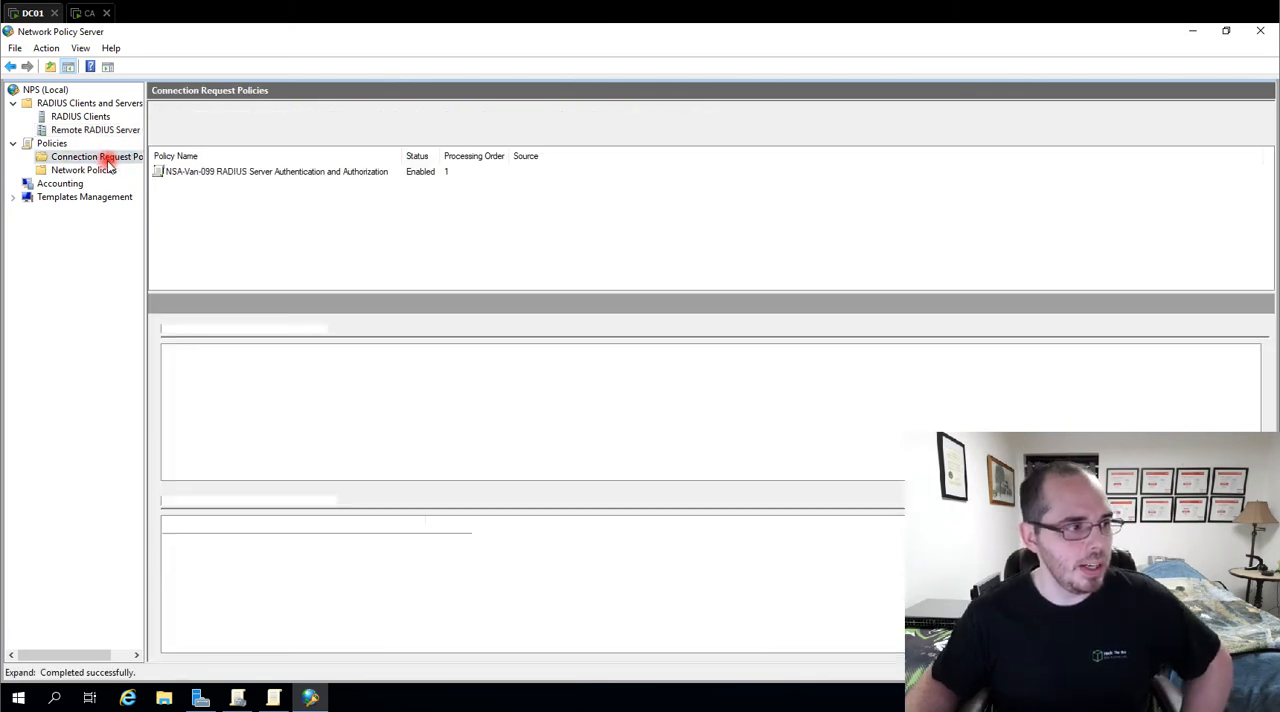
double_click(213, 174)
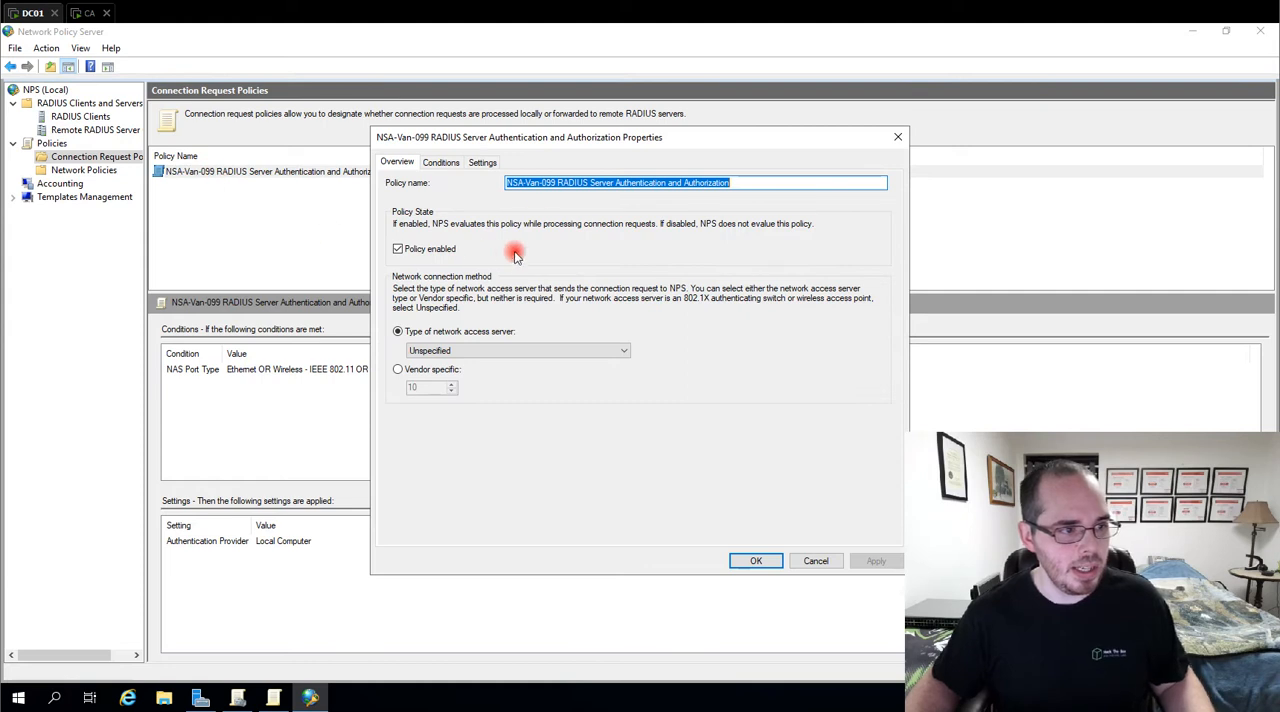
click(443, 163)
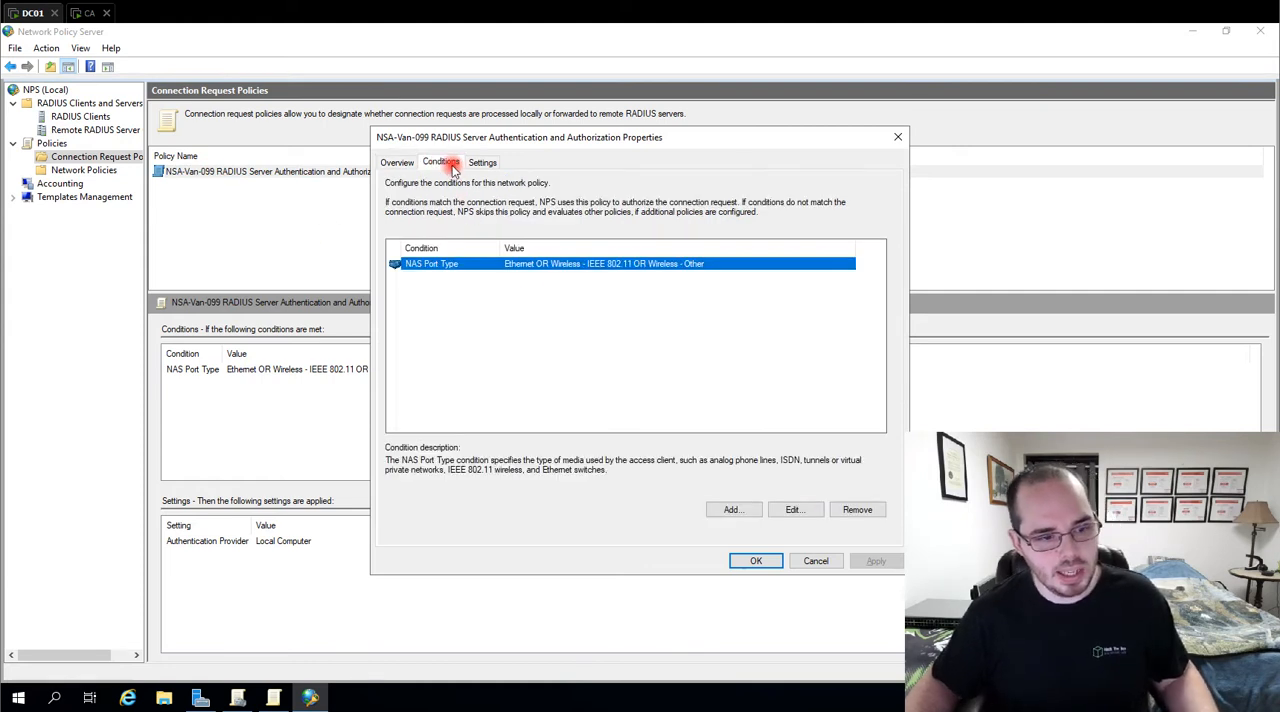
click(793, 511)
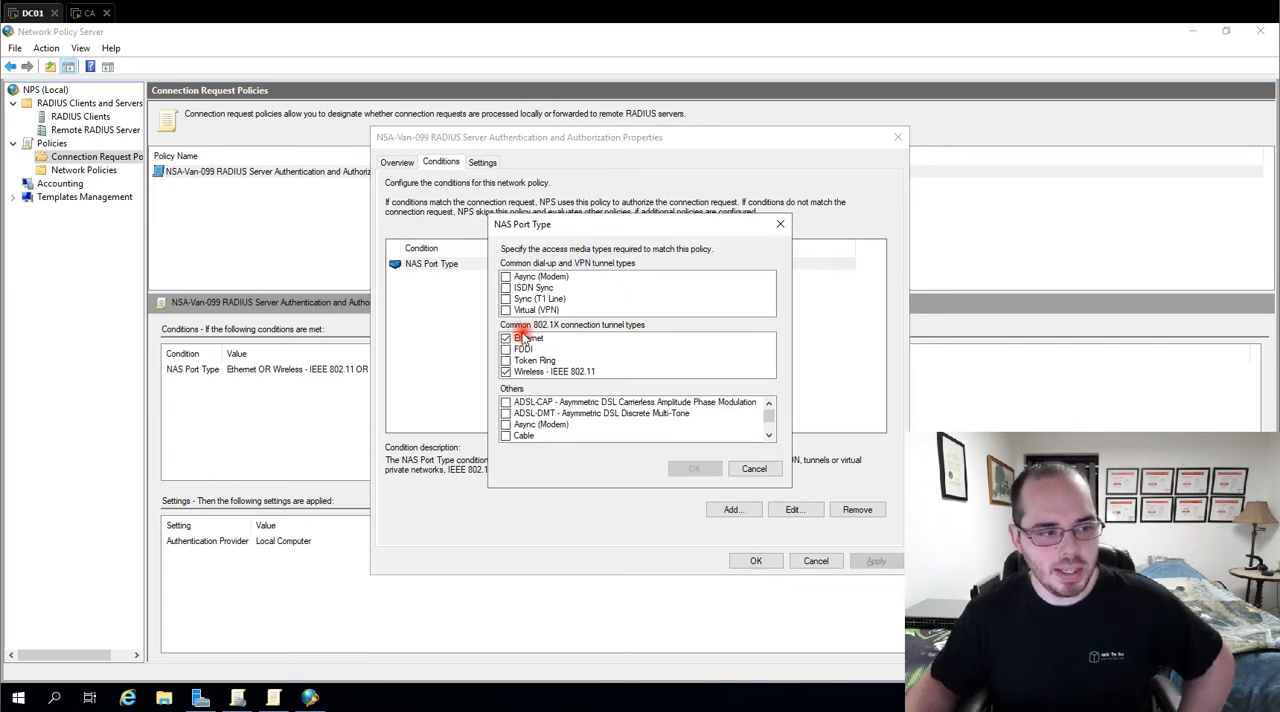
click(521, 338)
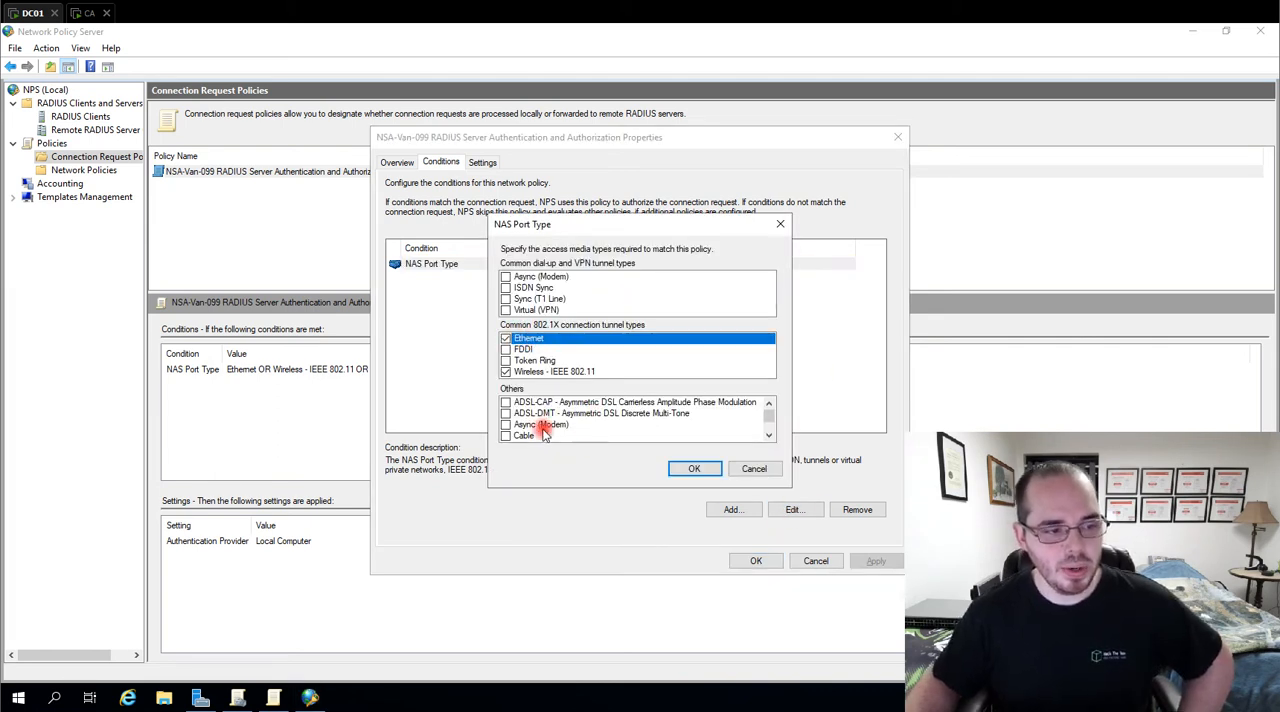
scroll(545, 430, down, 5)
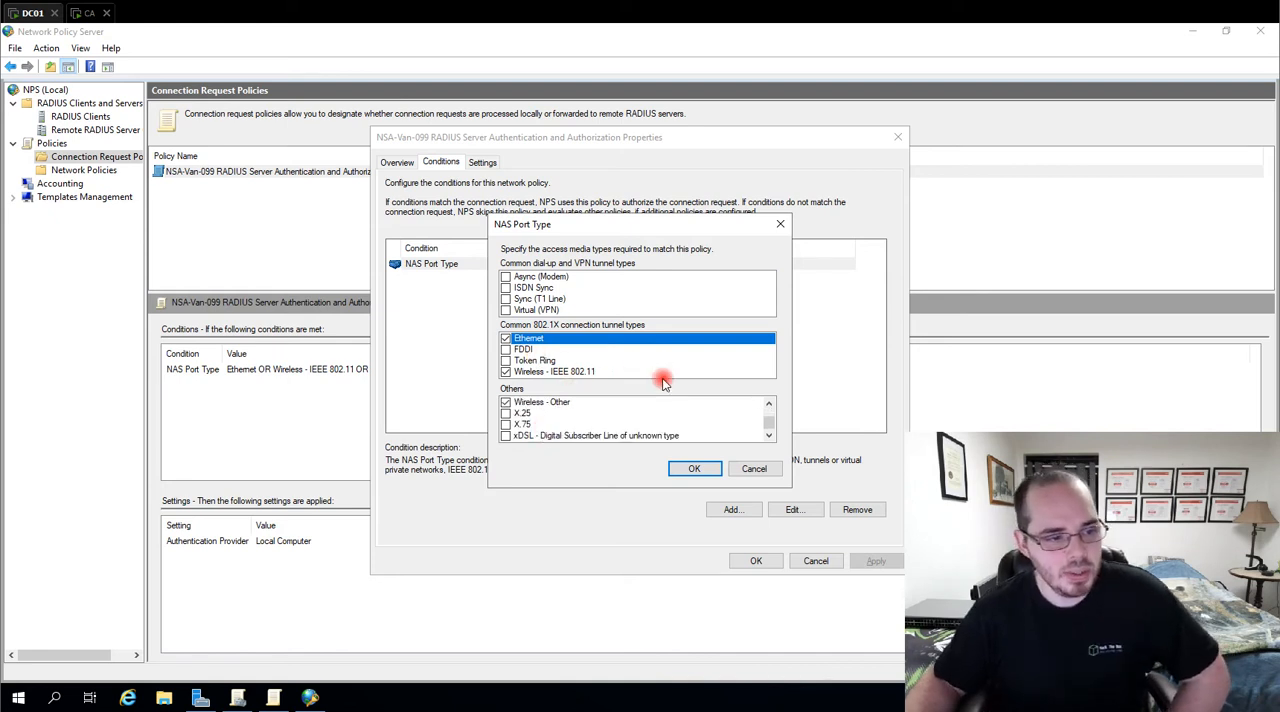
click(704, 470)
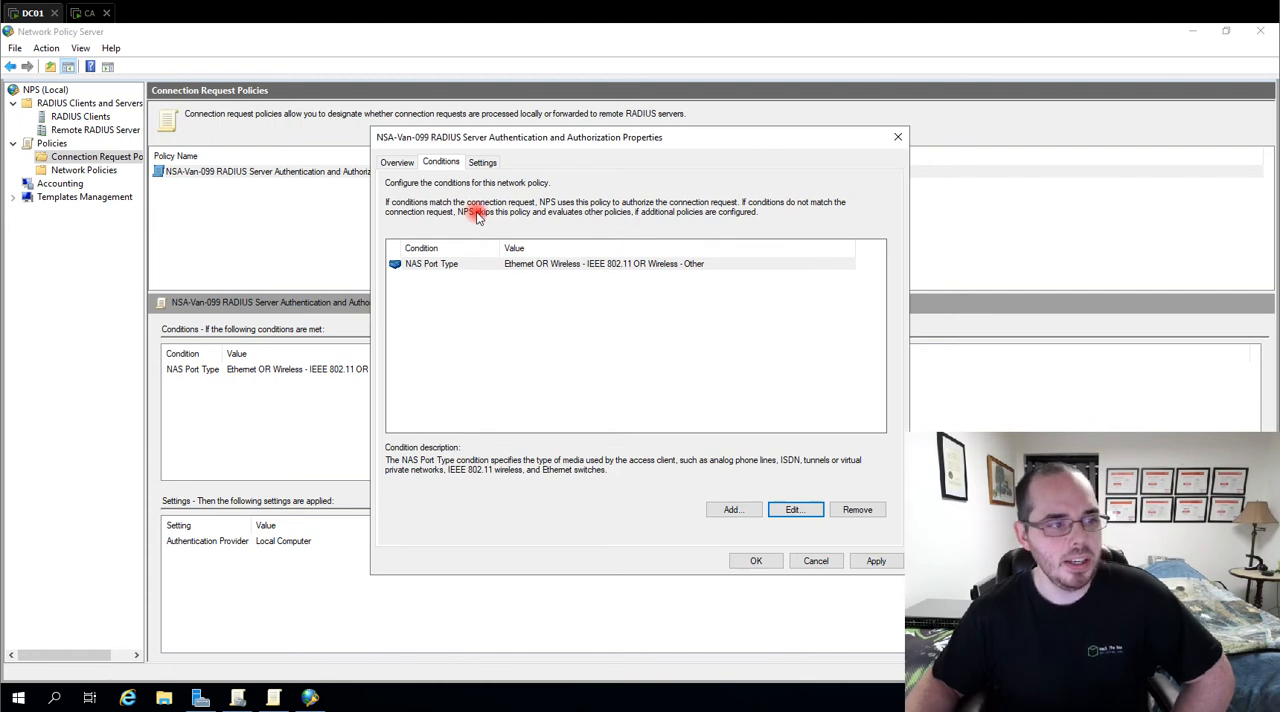
Examine the connection request policy's RADIUS attributes, realm, accounting and authentication settings, and accept the properties
click(488, 162)
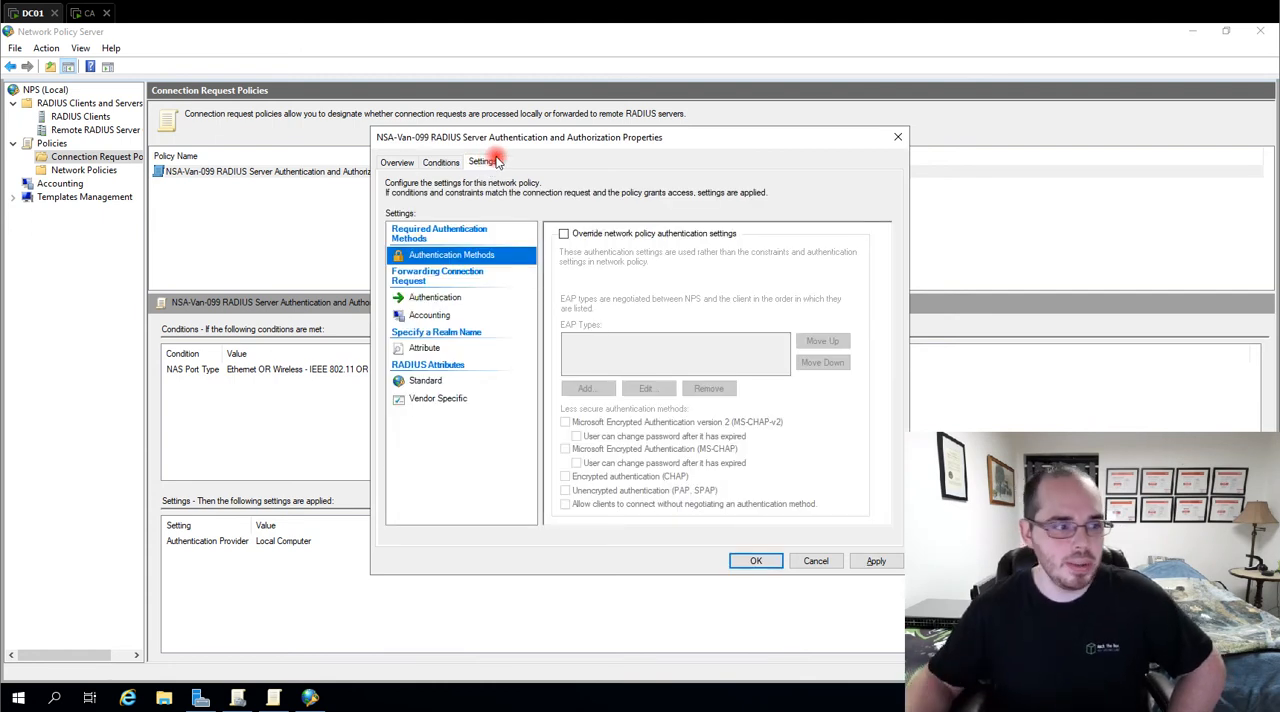
click(412, 381)
click(418, 400)
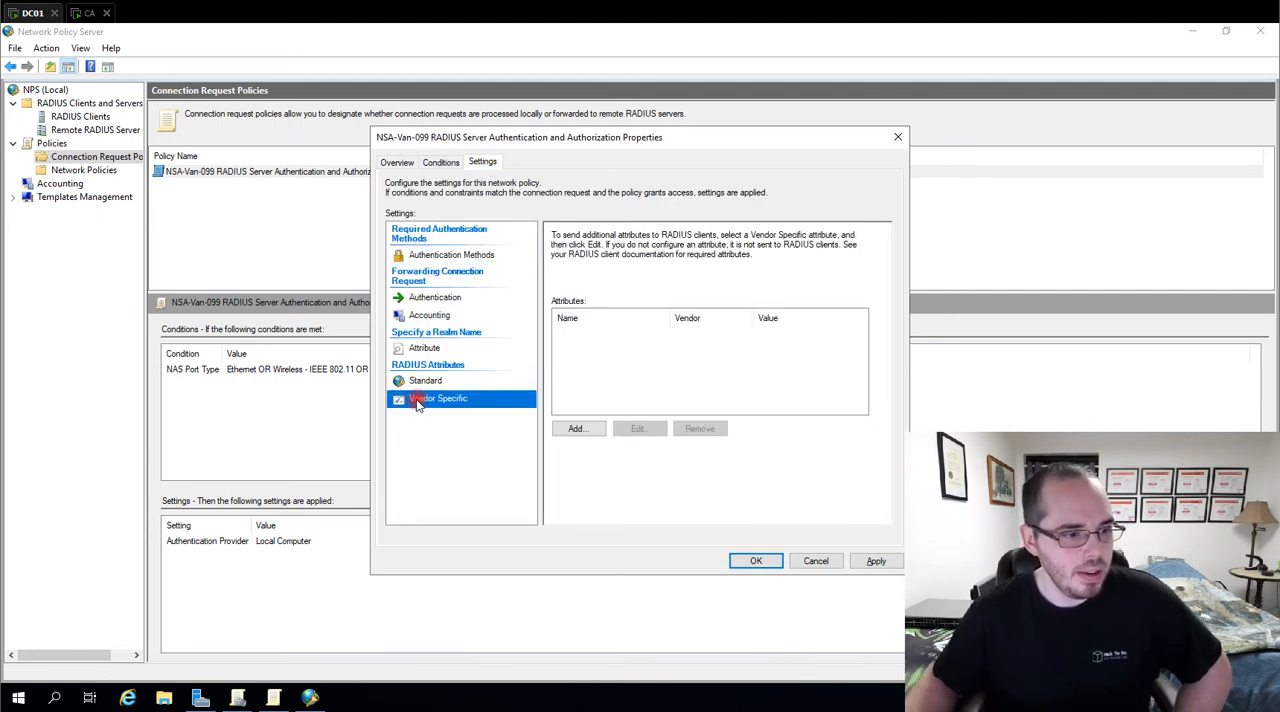
click(420, 348)
click(422, 315)
click(425, 297)
click(435, 272)
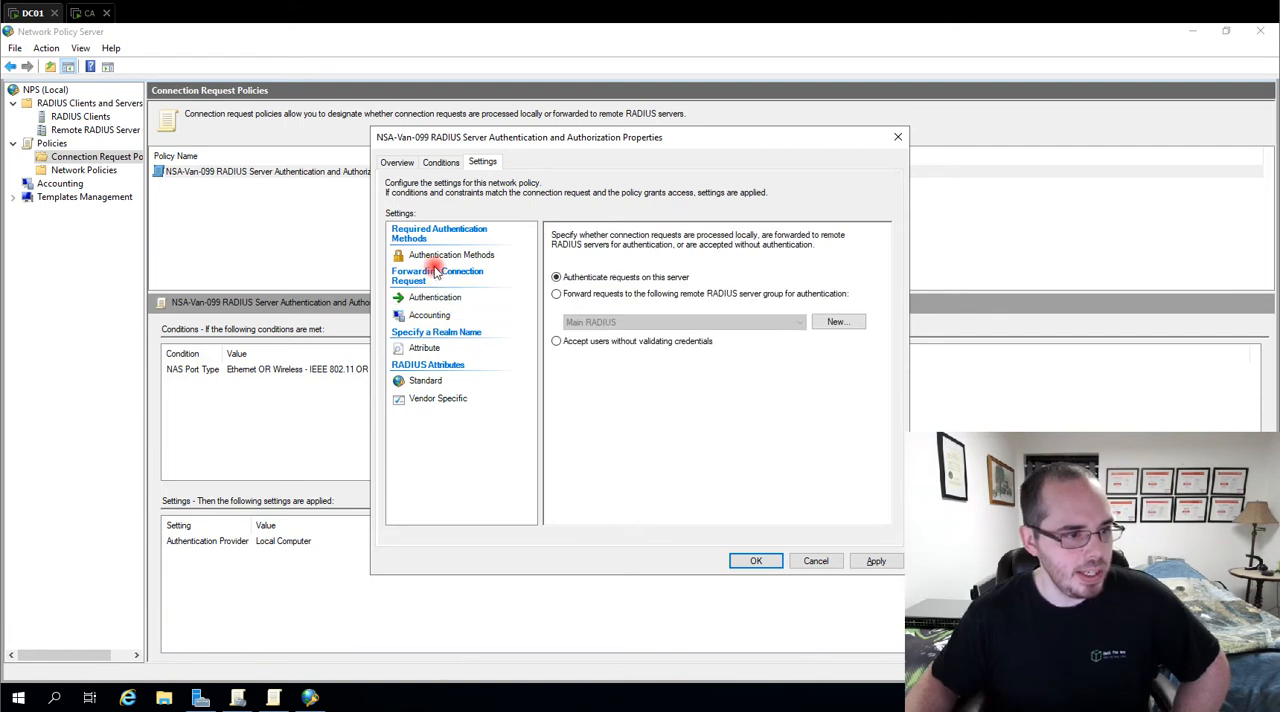
click(757, 561)
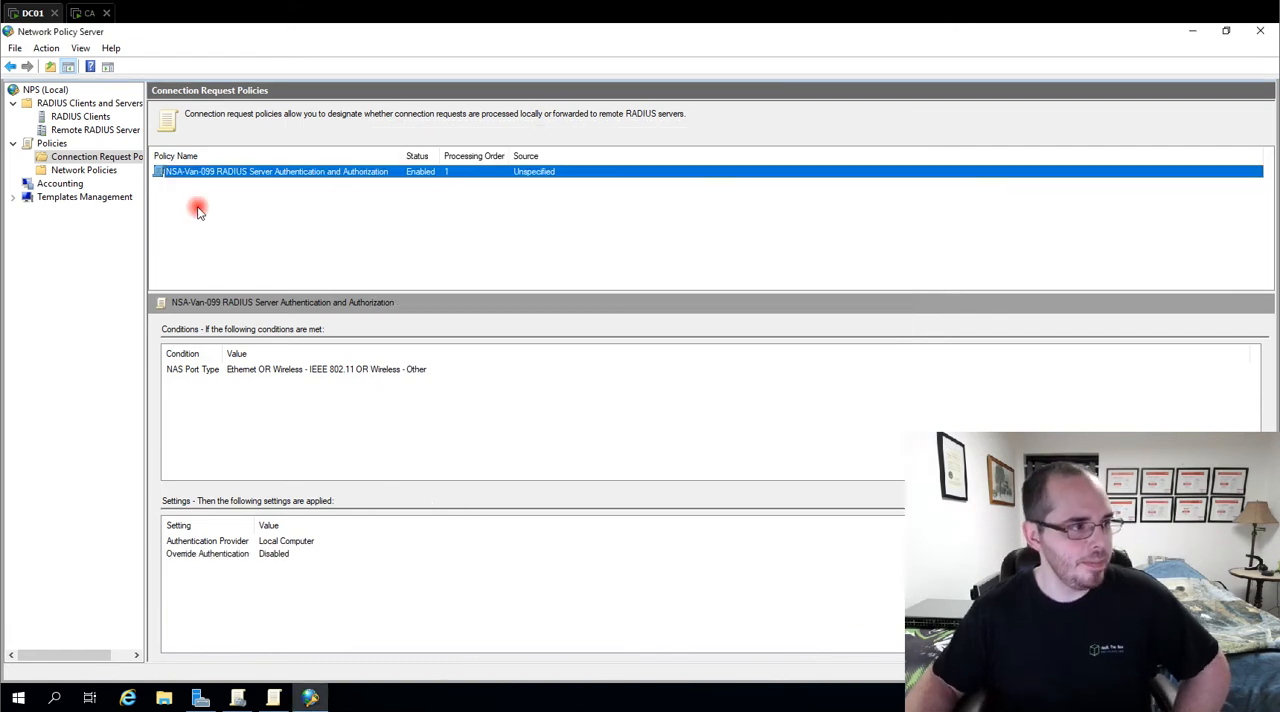
Duplicate the EAP-TLS Desktops network policy and enable the copy
click(84, 170)
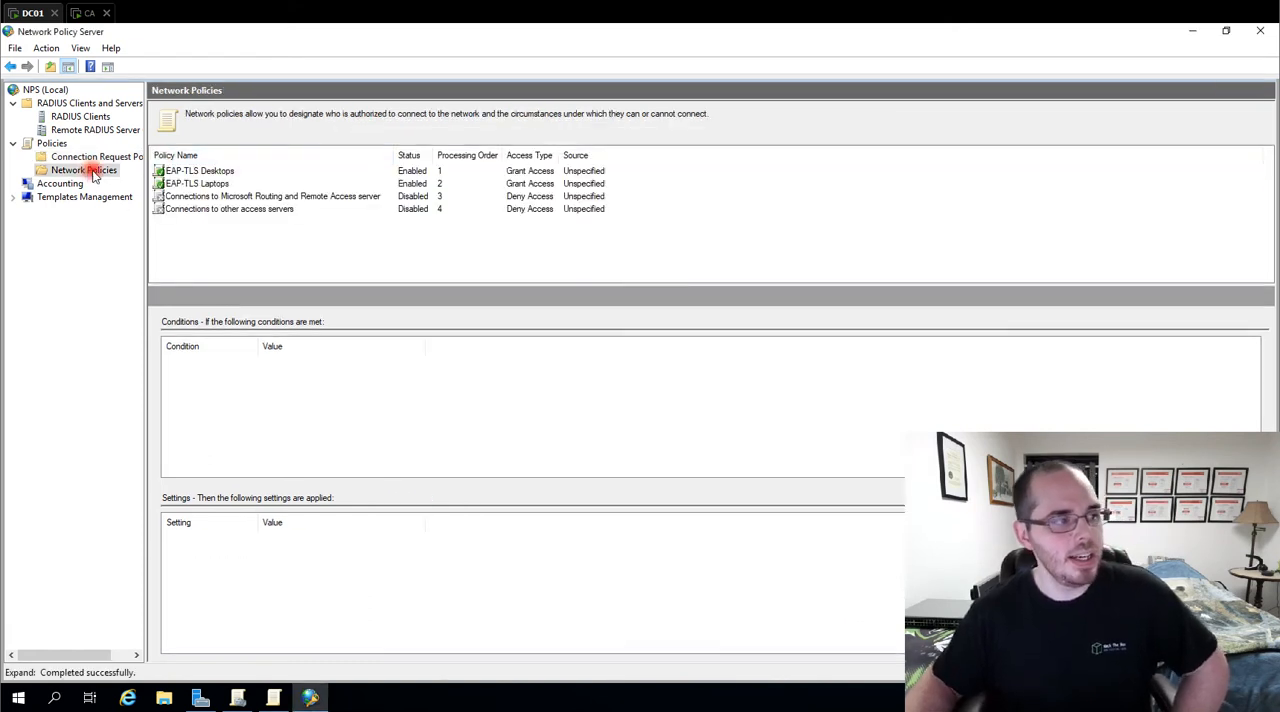
right_click(180, 172)
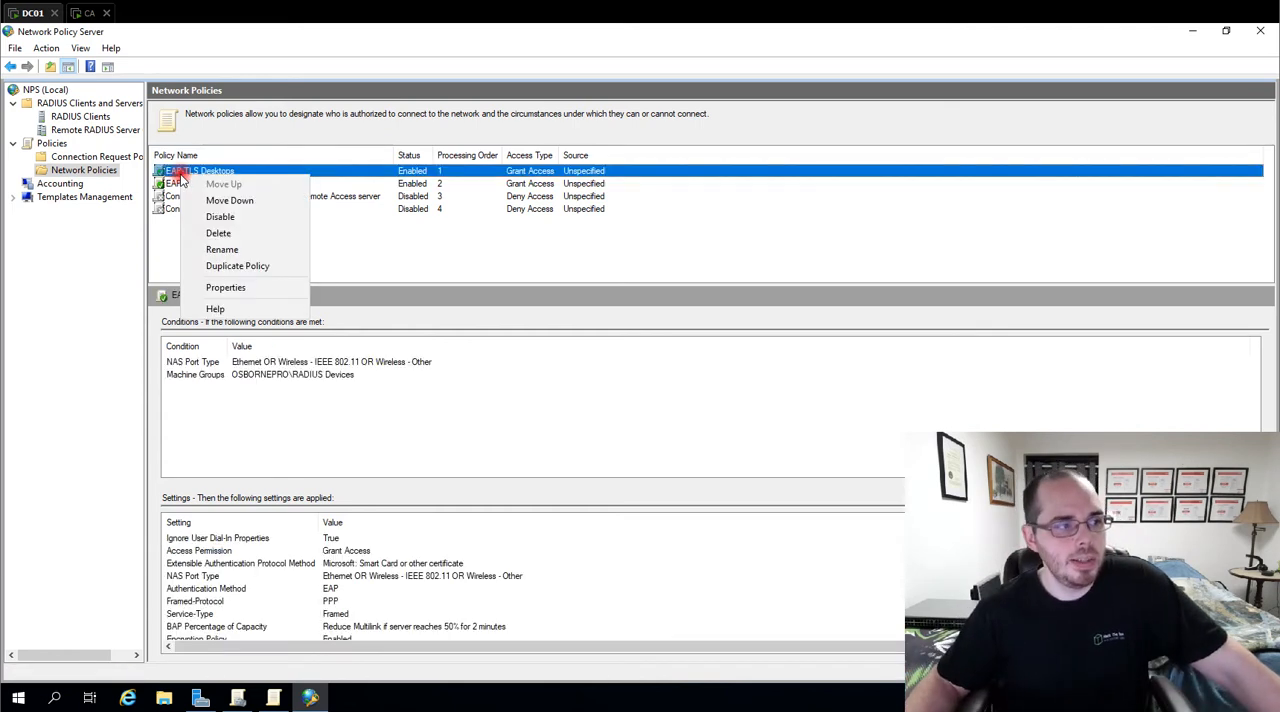
click(266, 276)
right_click(195, 223)
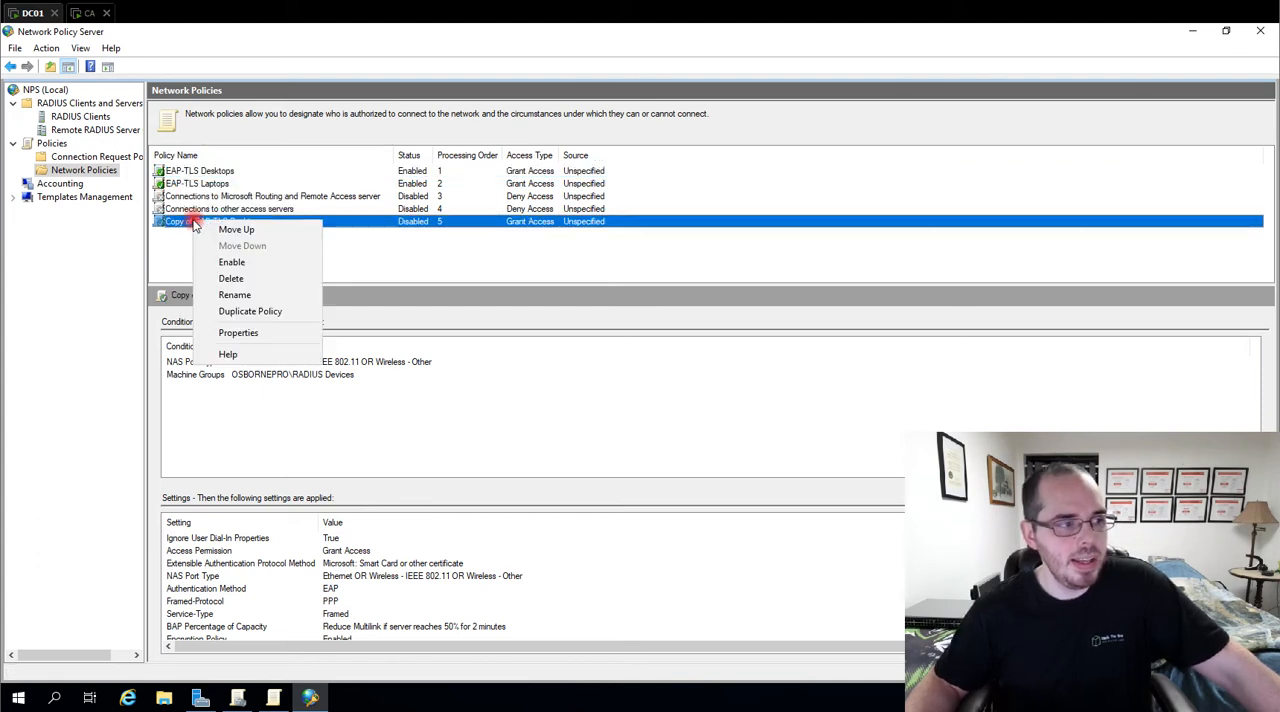
click(249, 262)
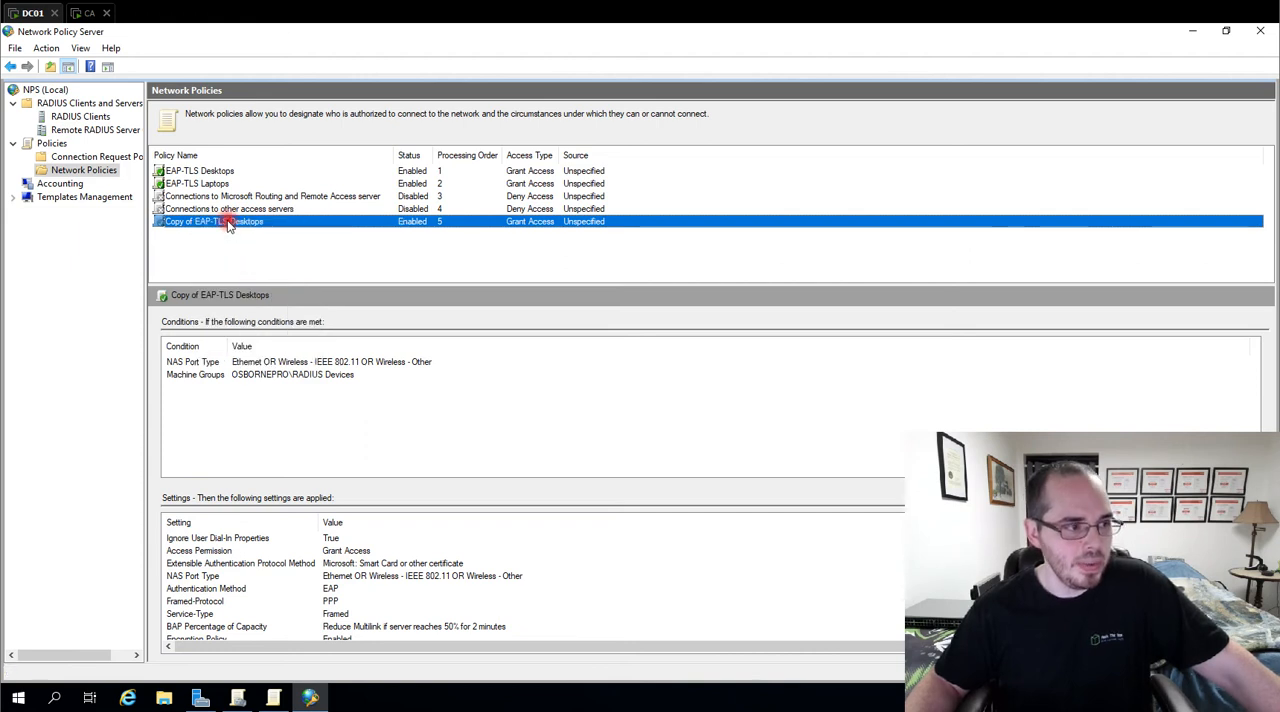
Delete the copy of the EAP-TLS Desktops network policy after abandoning its renaming
right_click(228, 221)
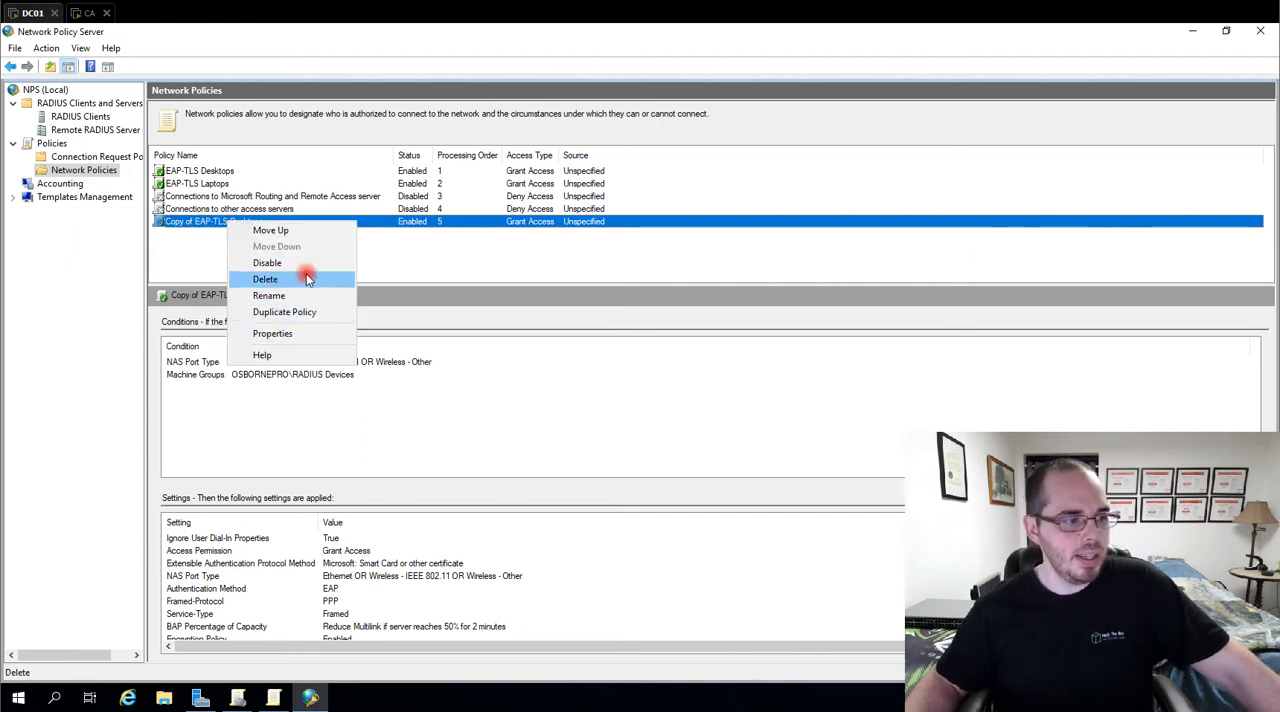
click(280, 296)
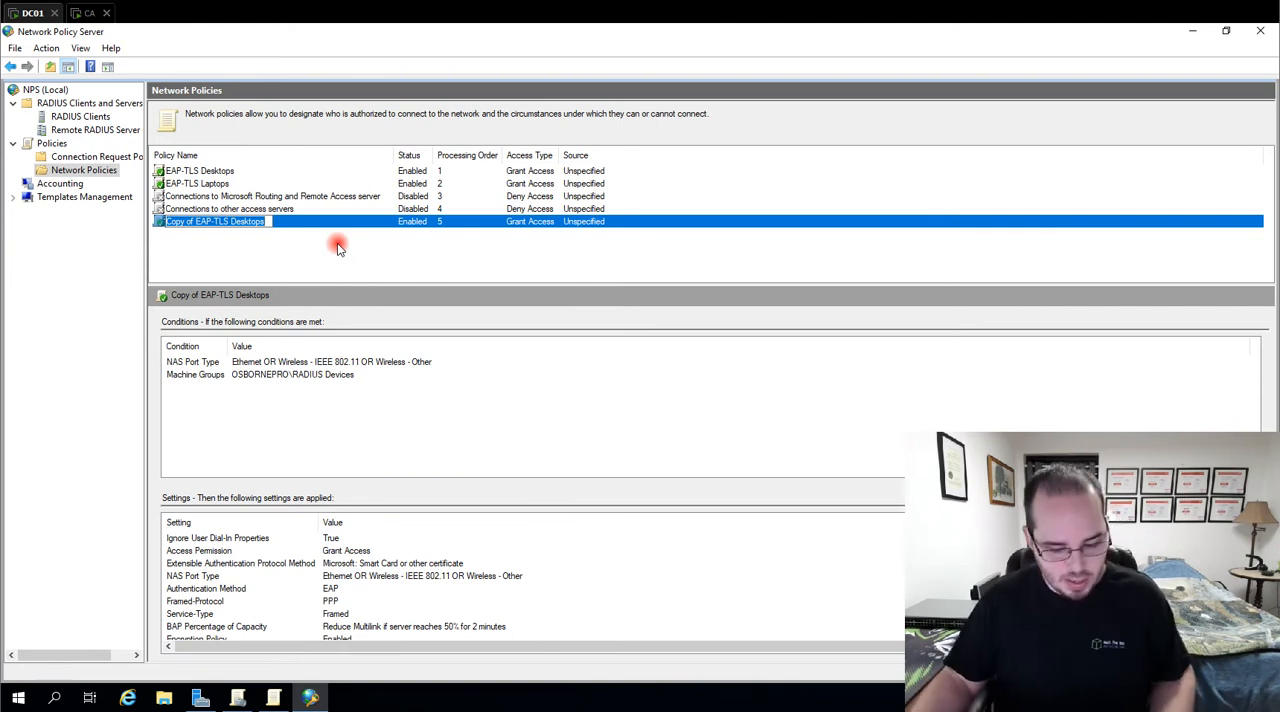
click(291, 232)
click(281, 225)
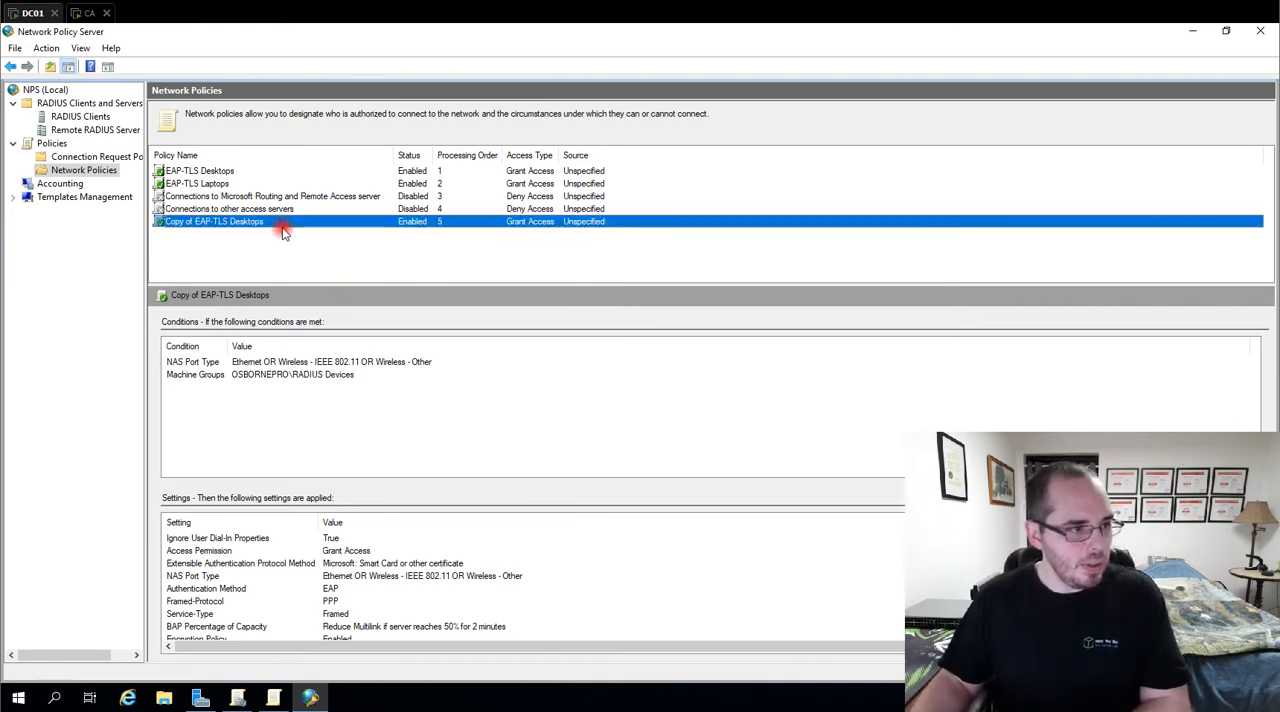
key(Delete)
click(690, 417)
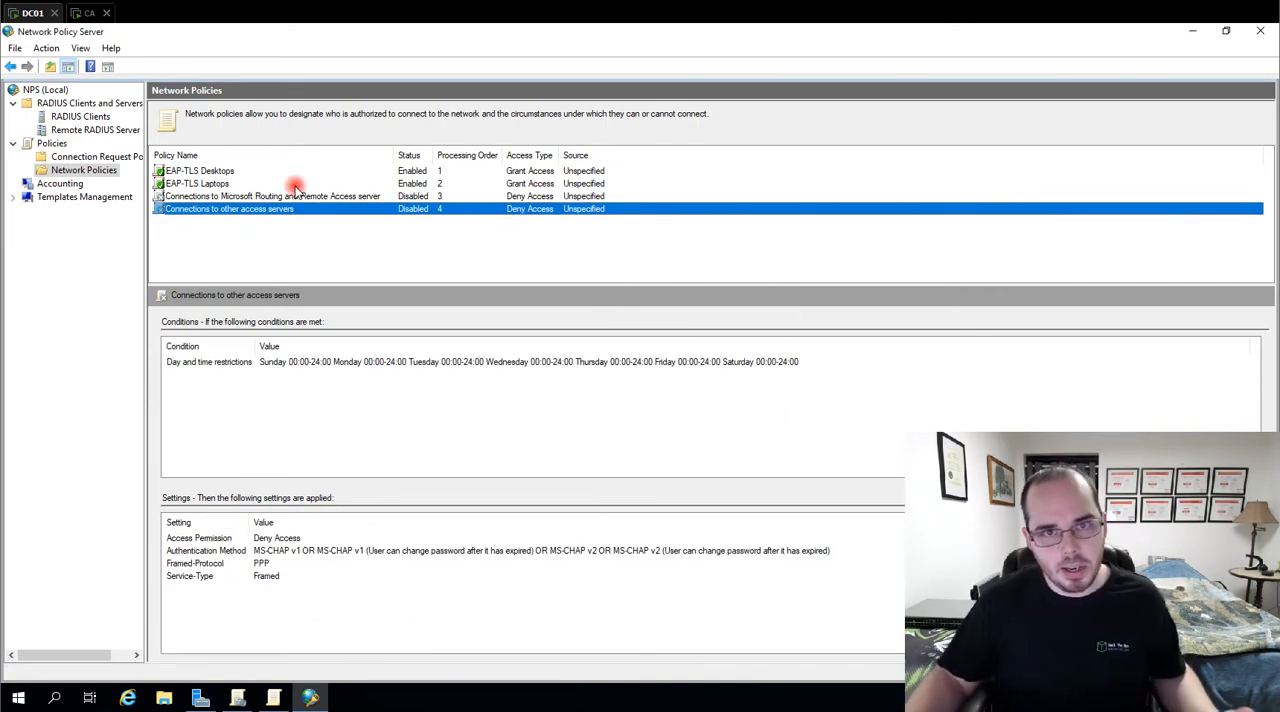
Open the EAP-TLS Desktops network policy's properties and examine its conditions, including Machine Groups
click(181, 172)
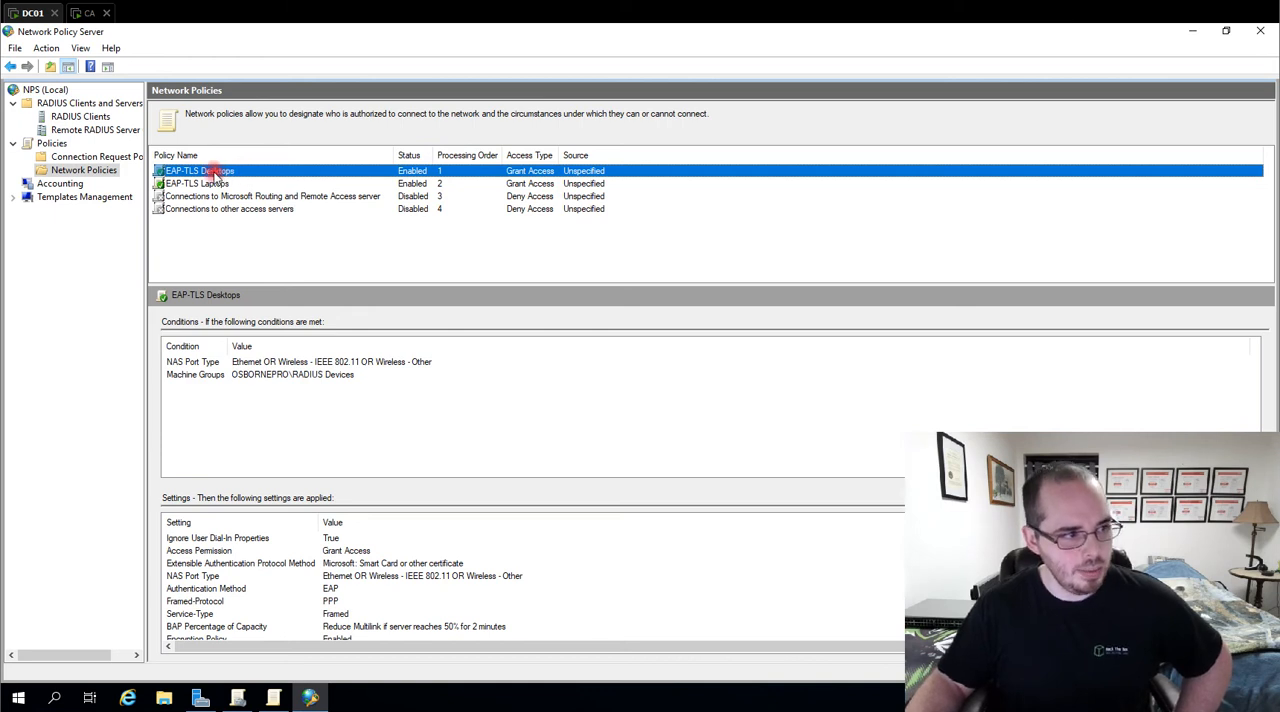
double_click(213, 172)
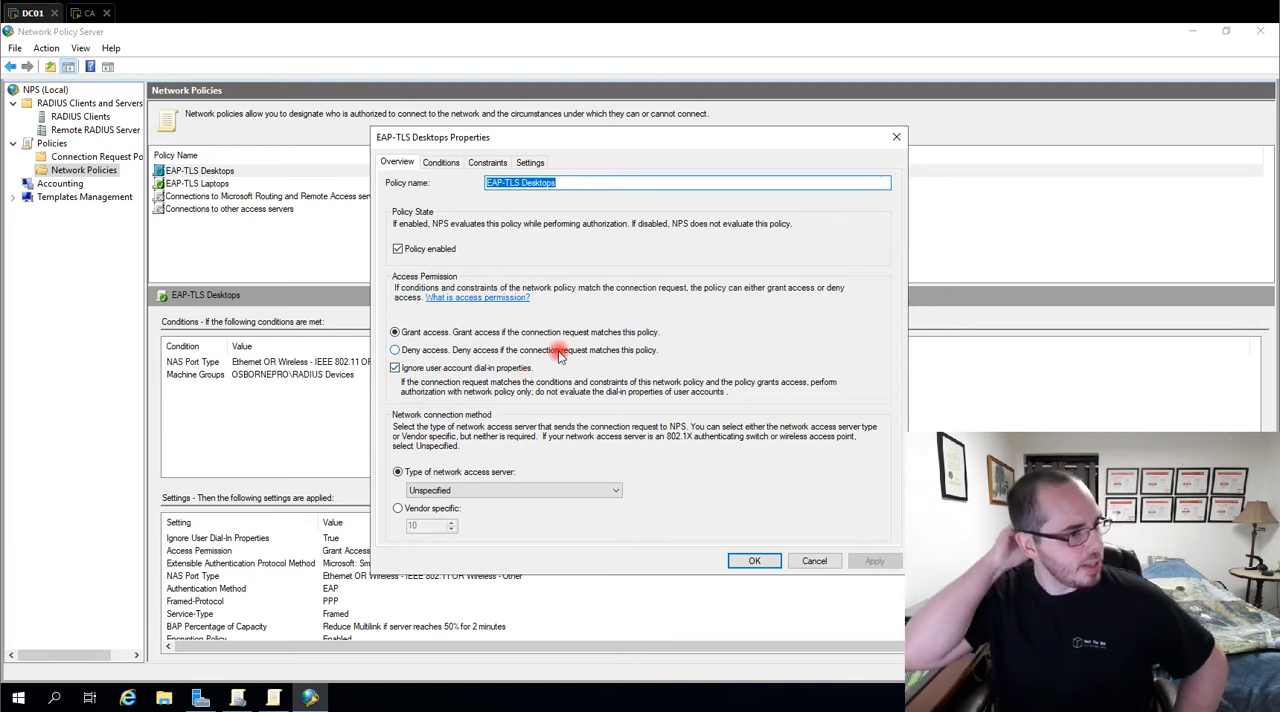
click(440, 163)
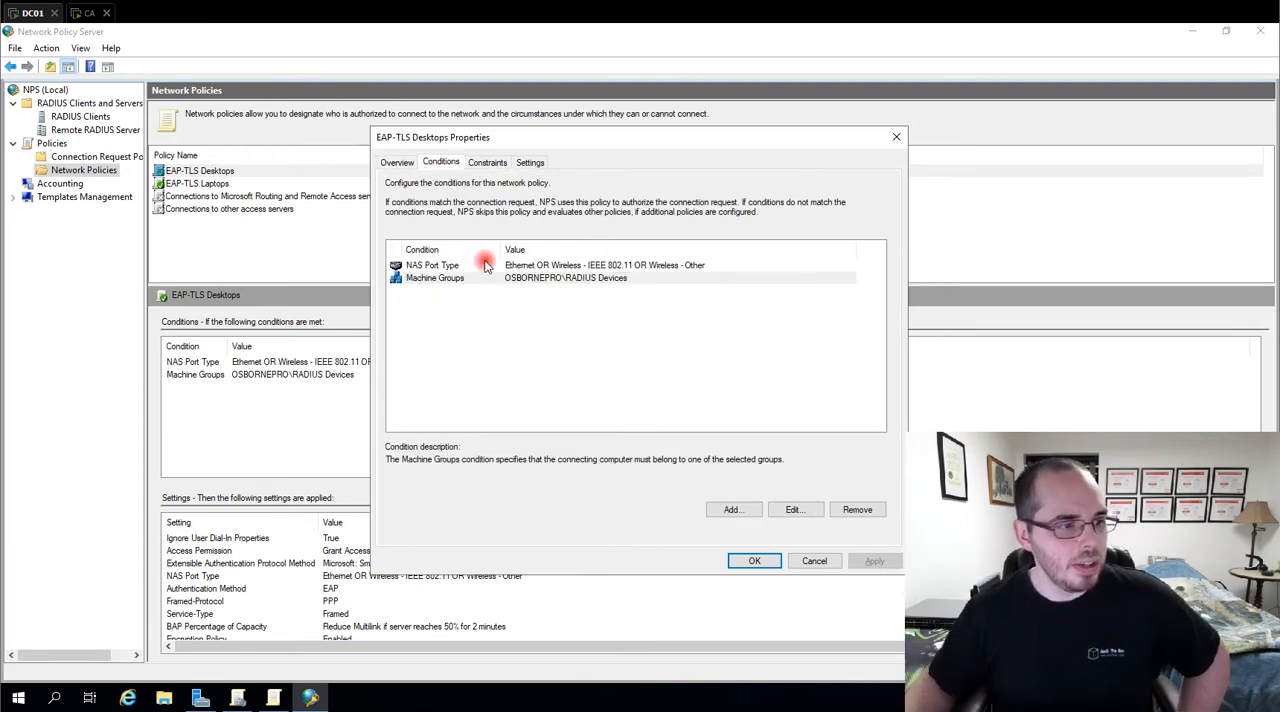
click(448, 283)
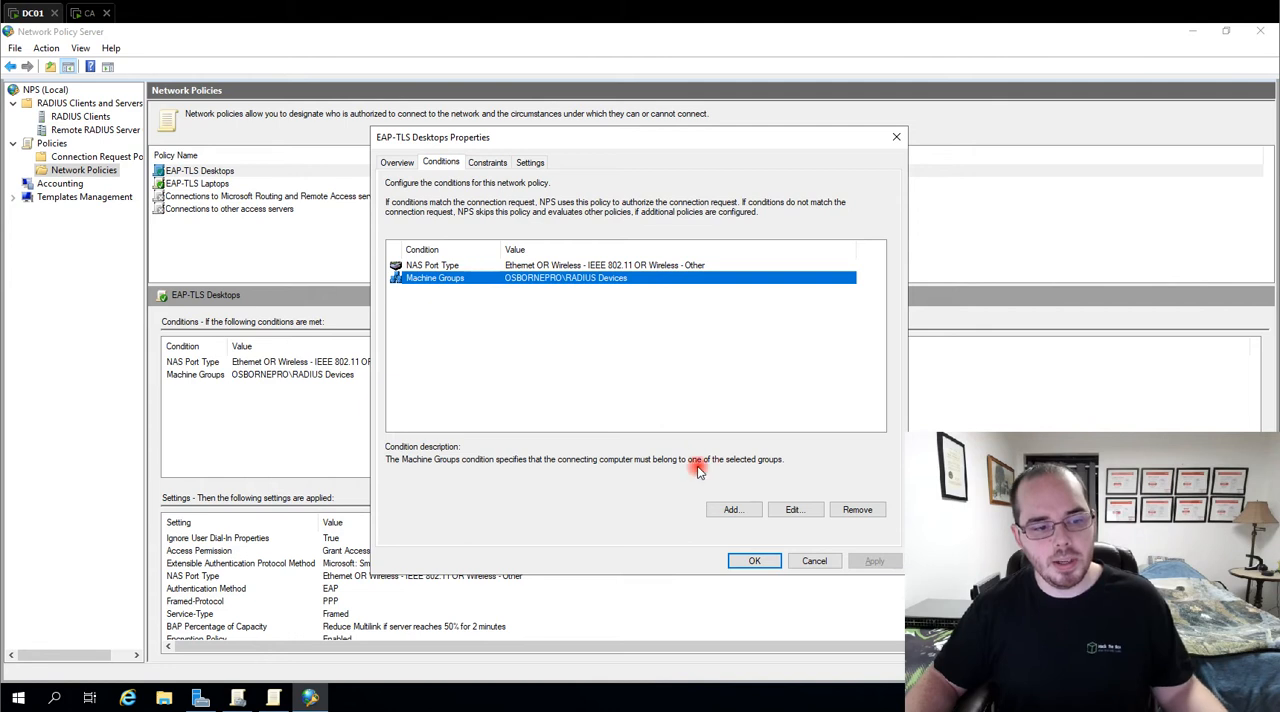
Try to add a Machine Groups condition by looking up groups named RADIUS, and abandon the addition
click(733, 510)
click(468, 320)
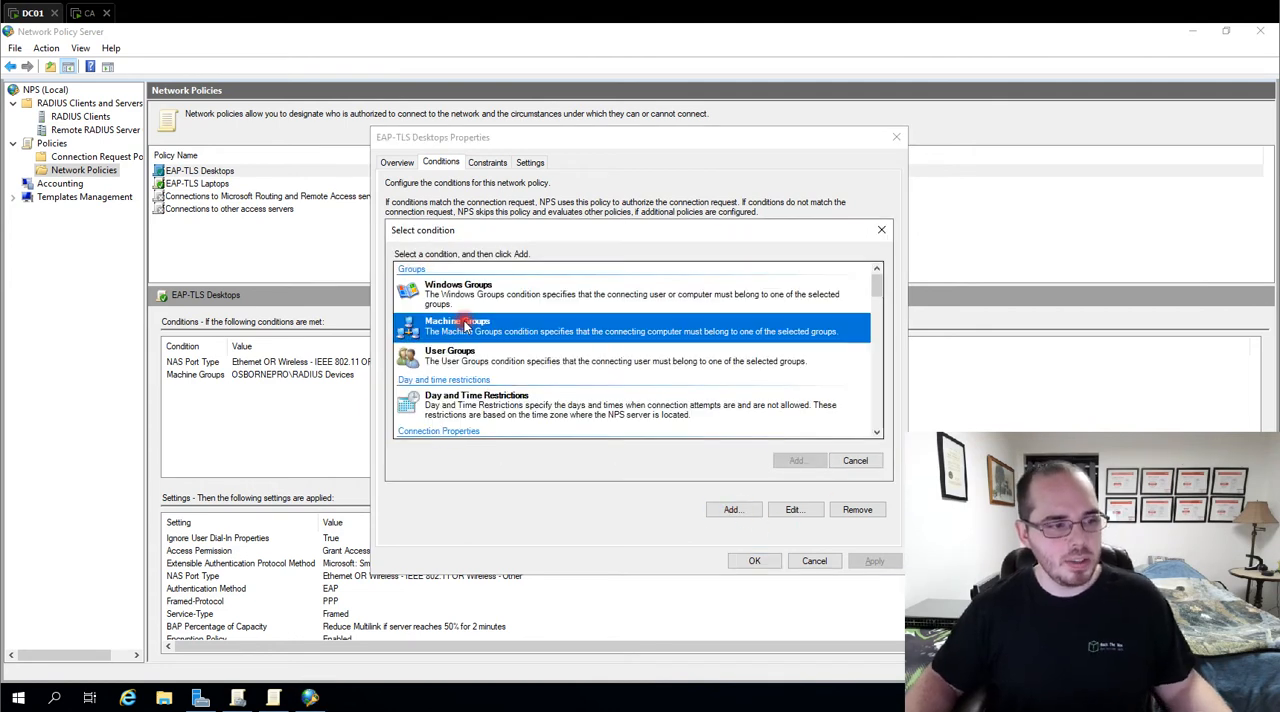
click(790, 463)
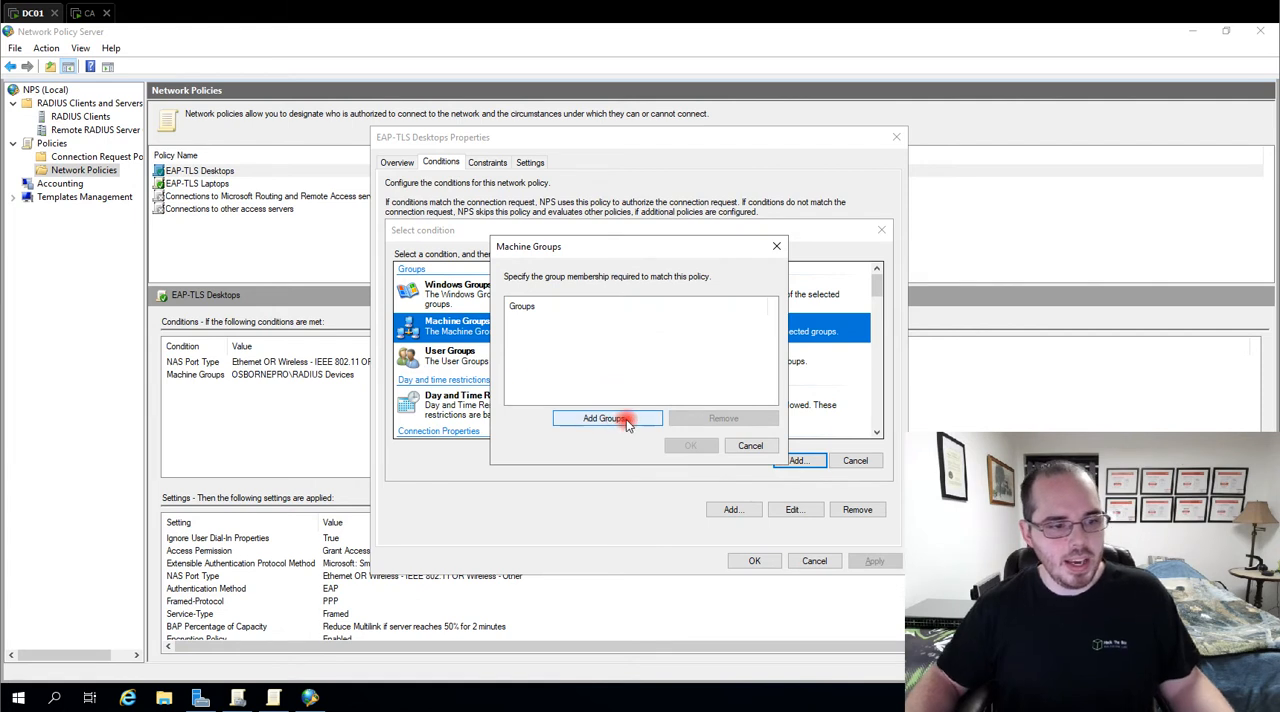
click(606, 418)
text(R)
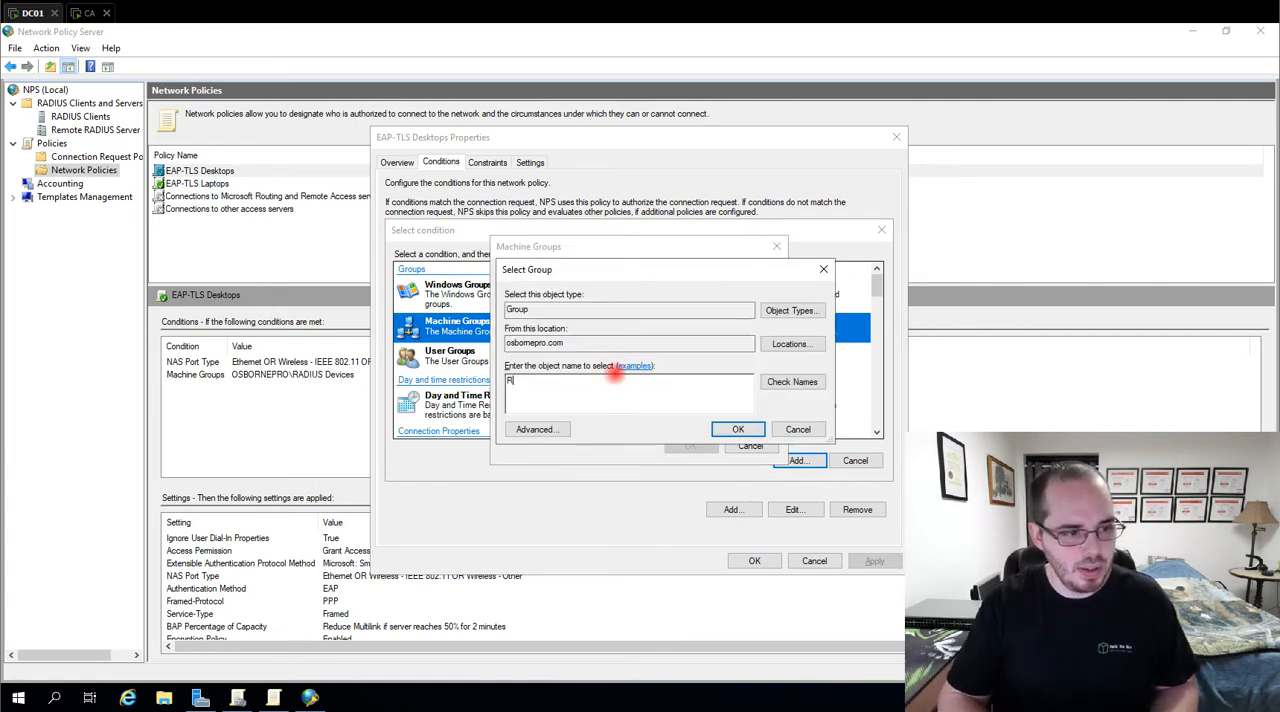
text(ADIU)
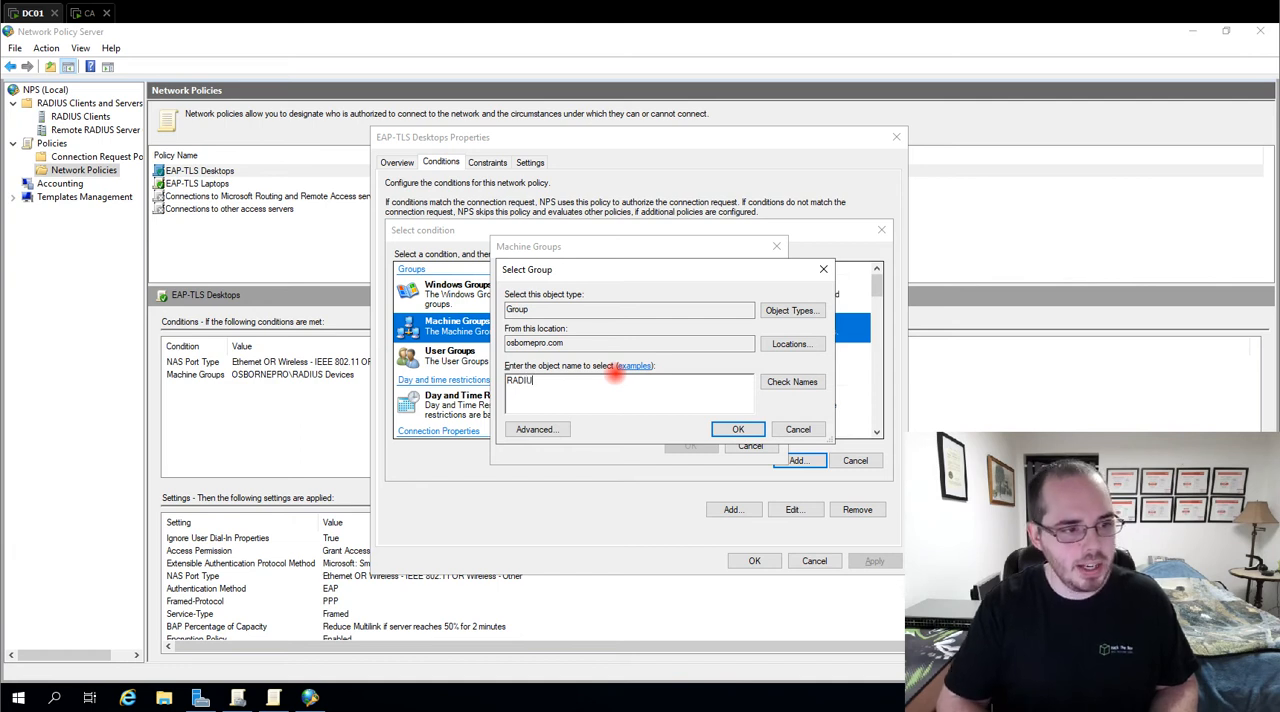
text(S)
click(806, 388)
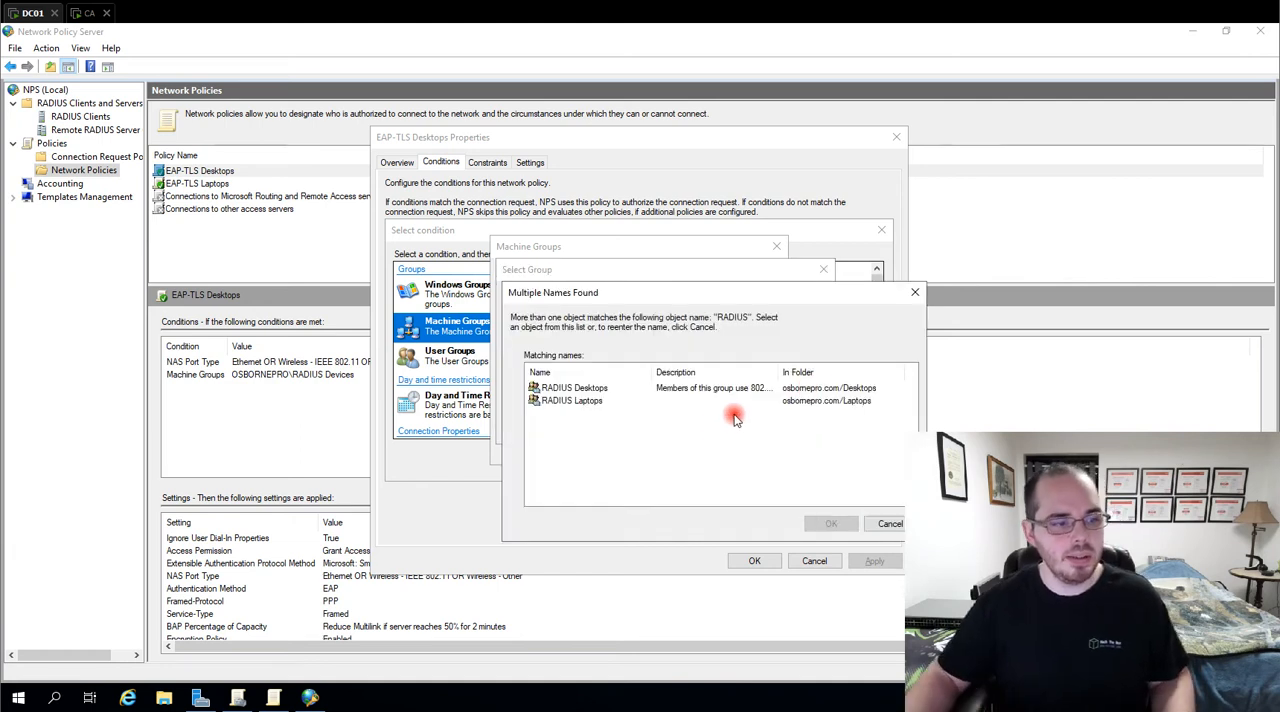
click(586, 400)
click(583, 388)
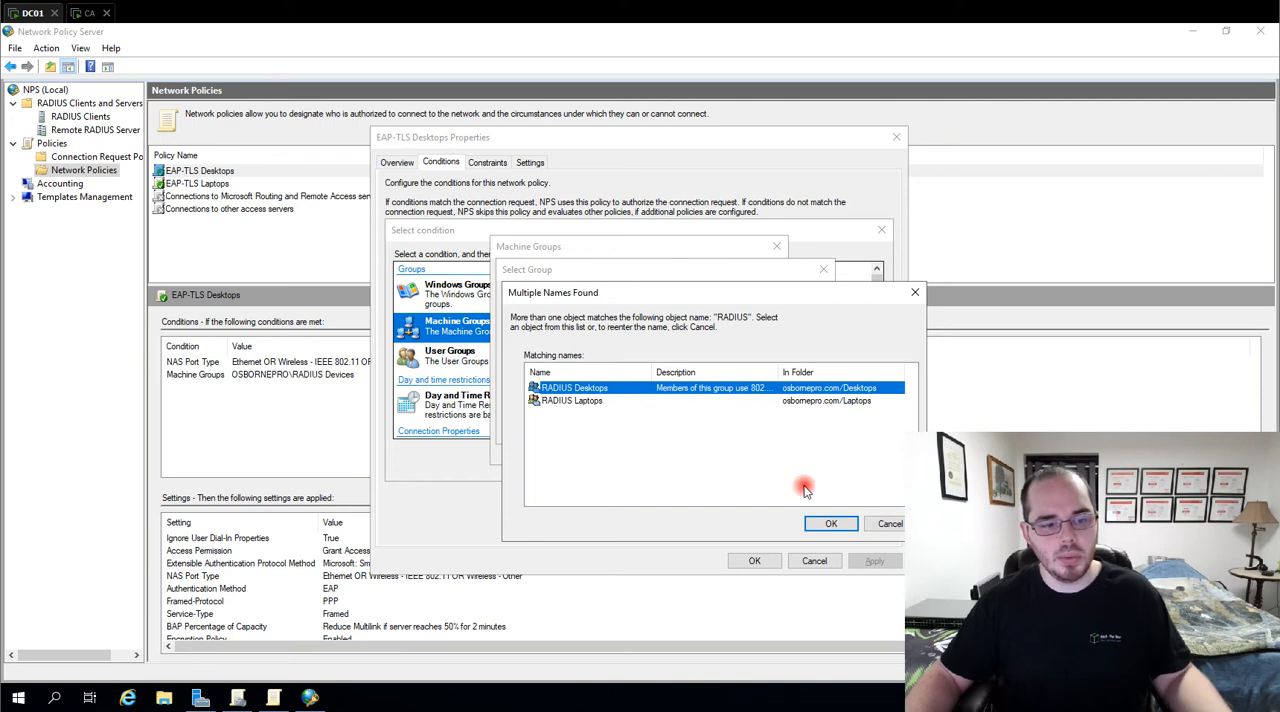
click(914, 292)
click(823, 269)
click(776, 247)
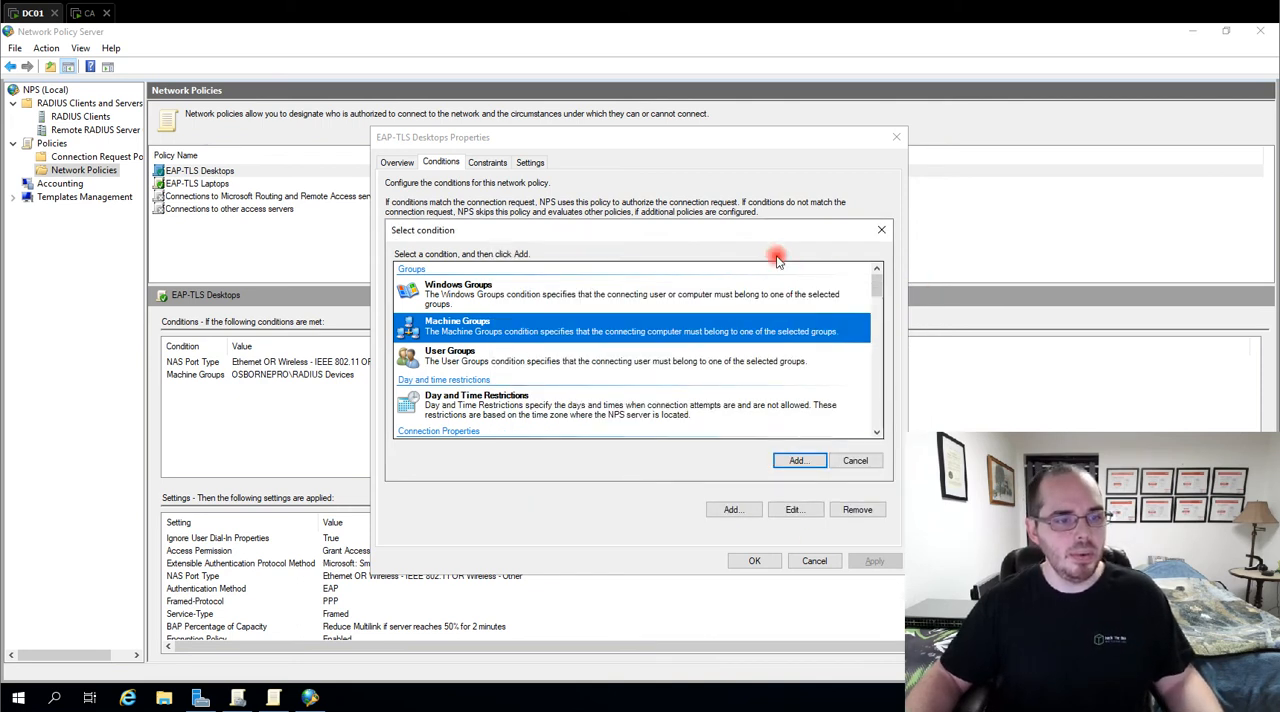
click(855, 460)
Review the EAP-TLS Desktops policy's Machine Groups condition and the access media types of its NAS Port Type condition
click(508, 268)
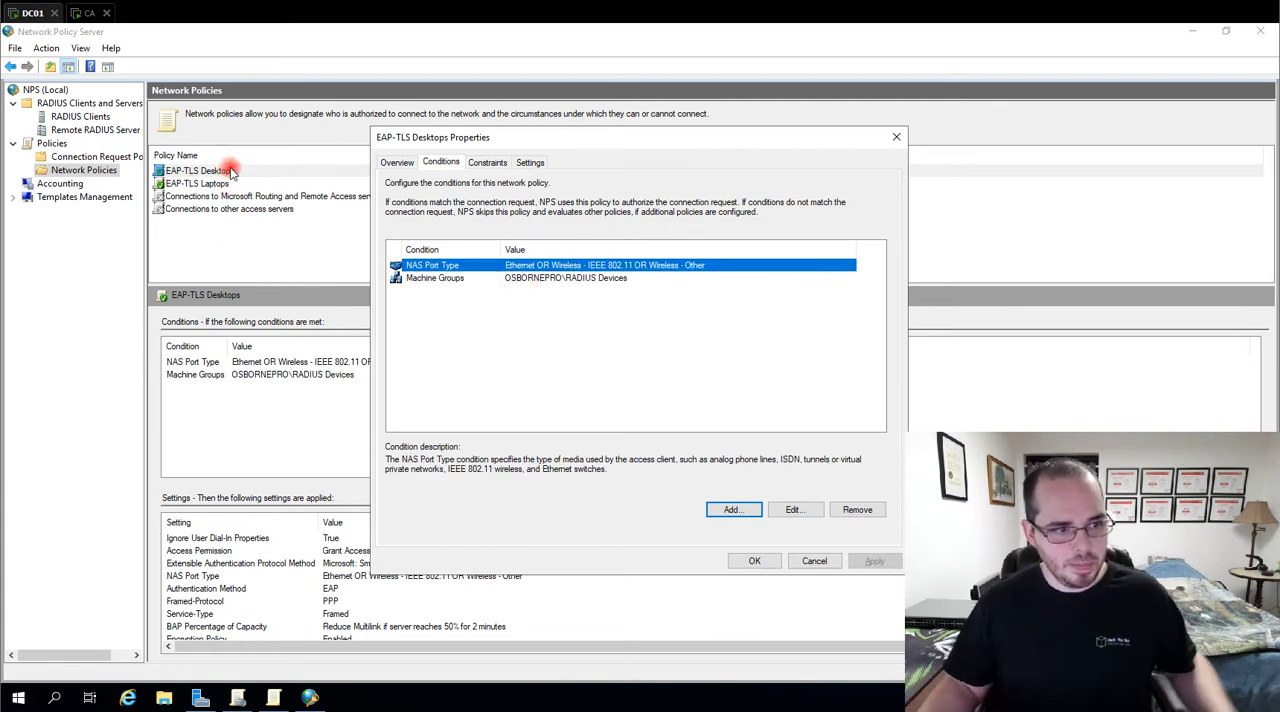
click(586, 277)
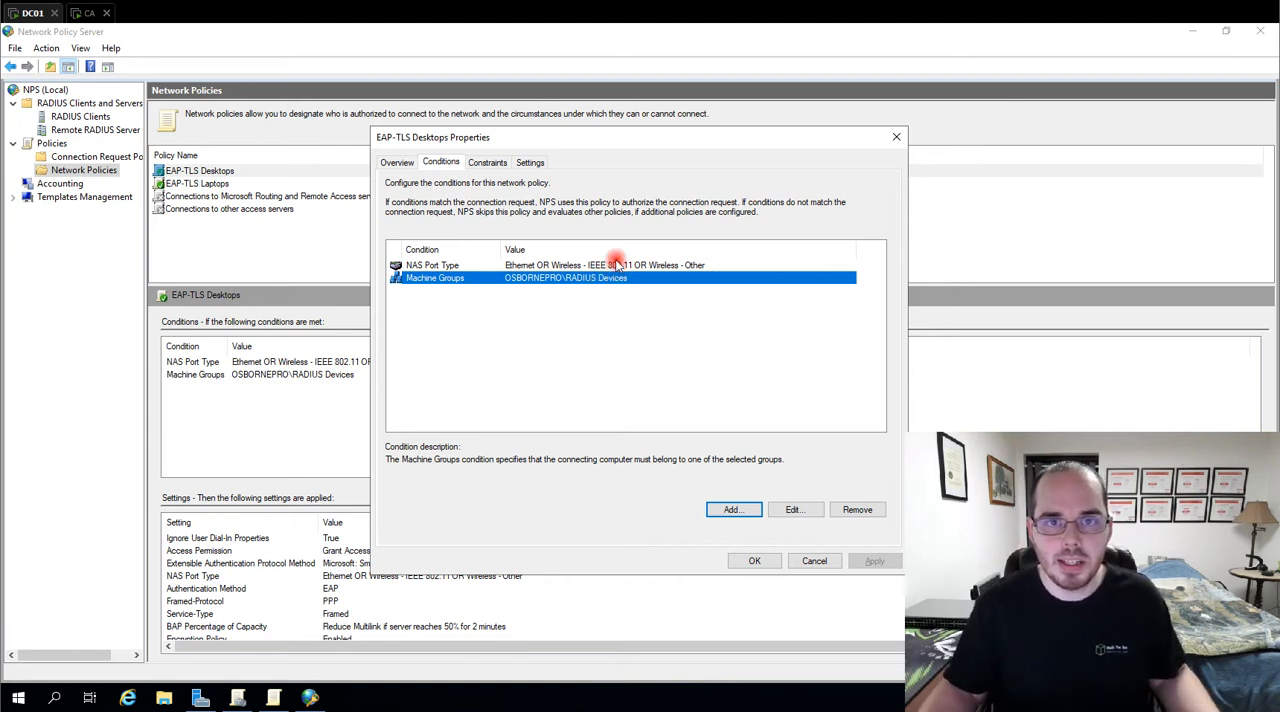
click(486, 162)
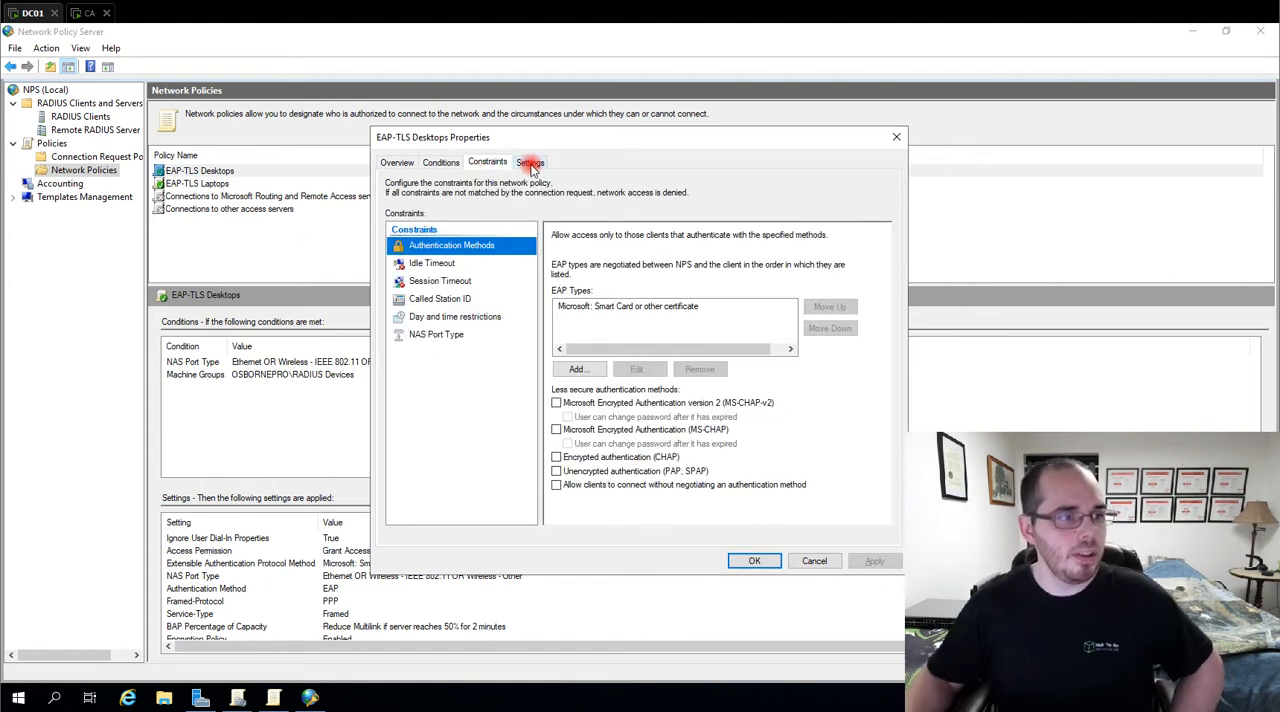
click(441, 162)
click(577, 268)
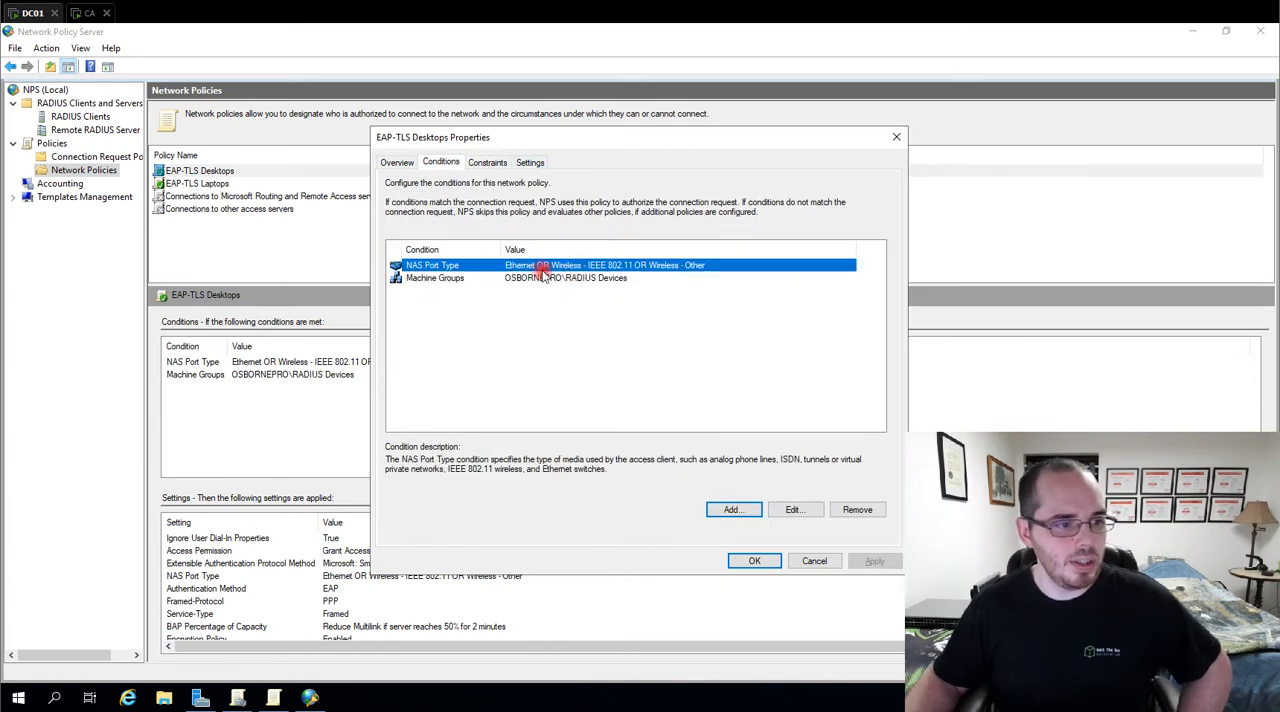
double_click(513, 264)
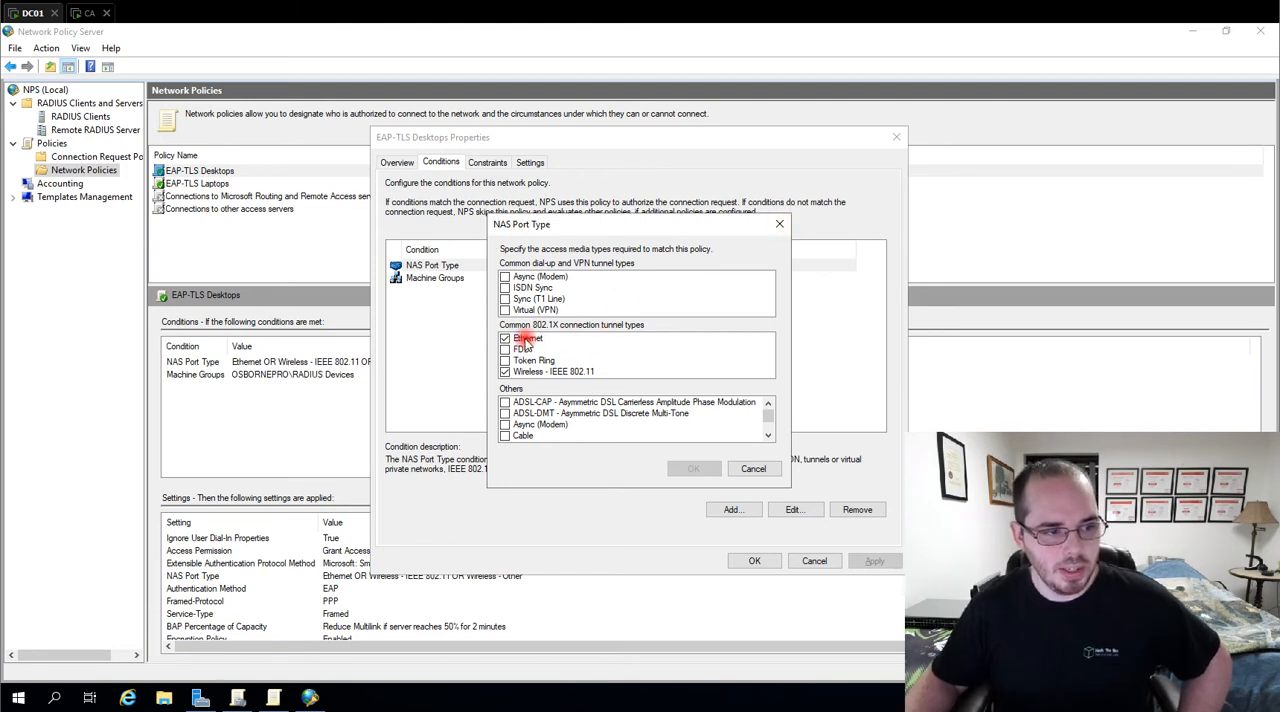
click(779, 224)
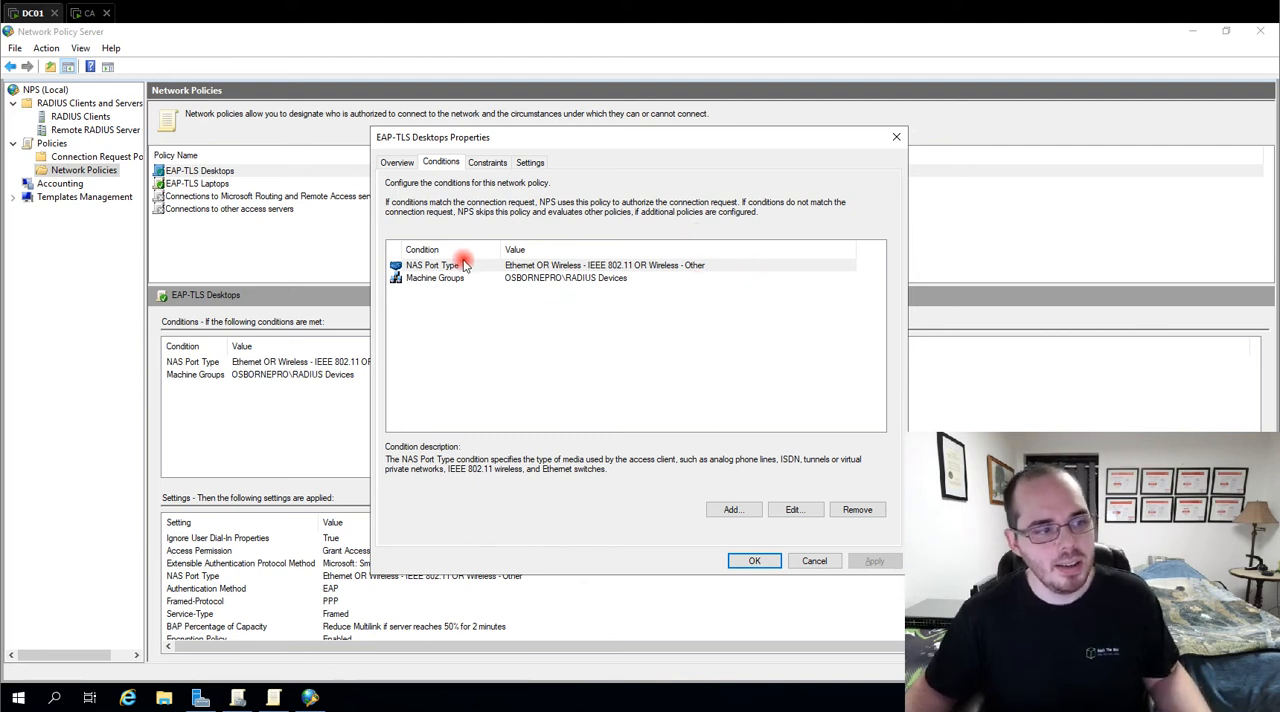
Examine the EAP-TLS Desktops policy's authentication method and NAS Port Type constraints, including the other media types
click(489, 165)
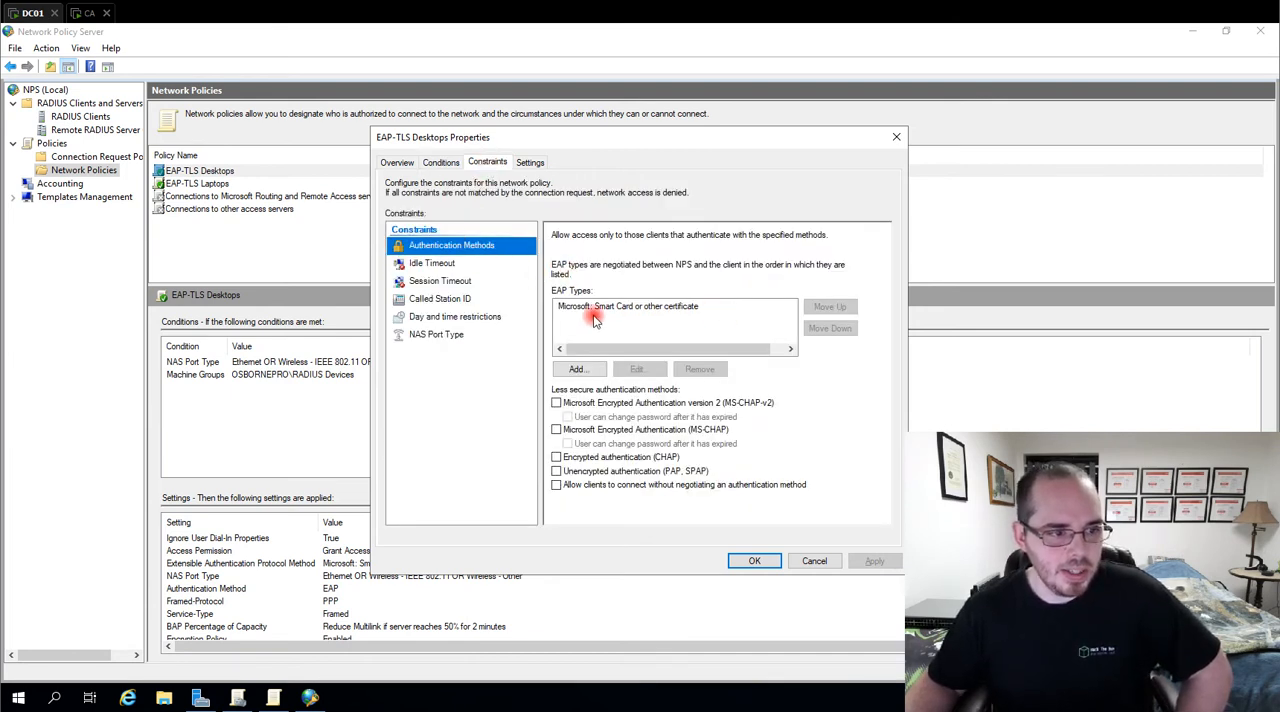
click(672, 312)
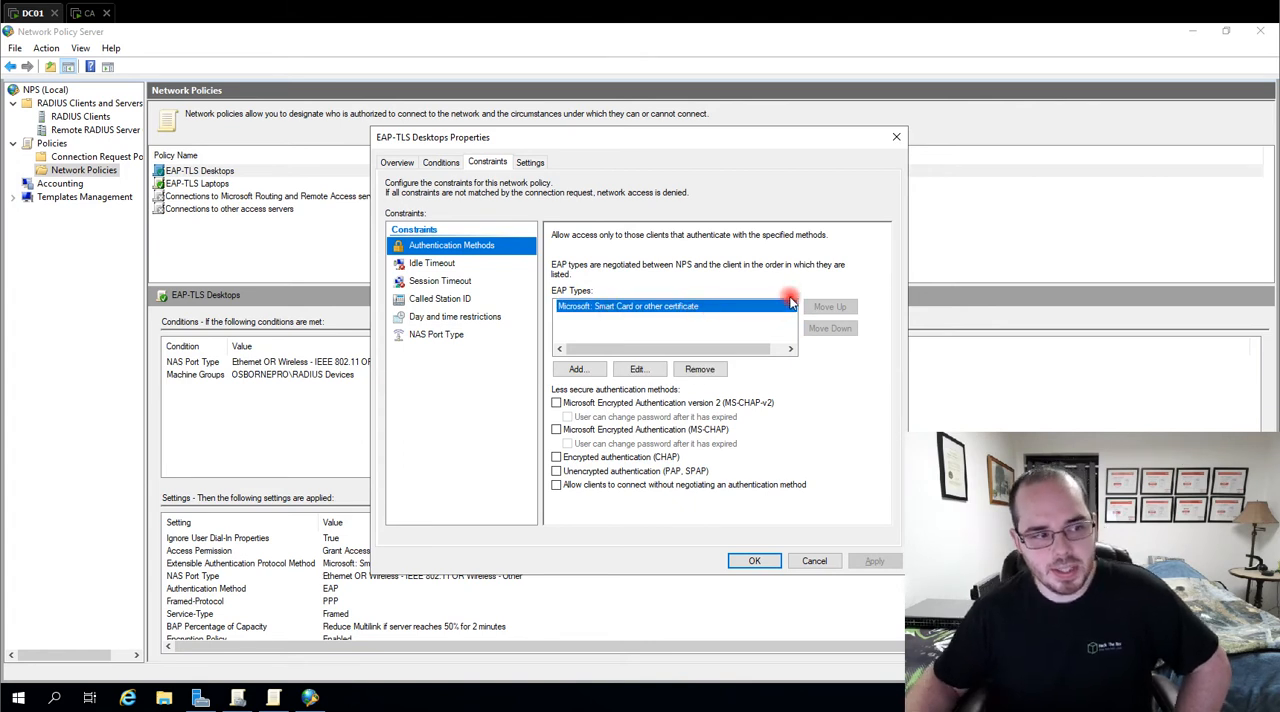
click(455, 338)
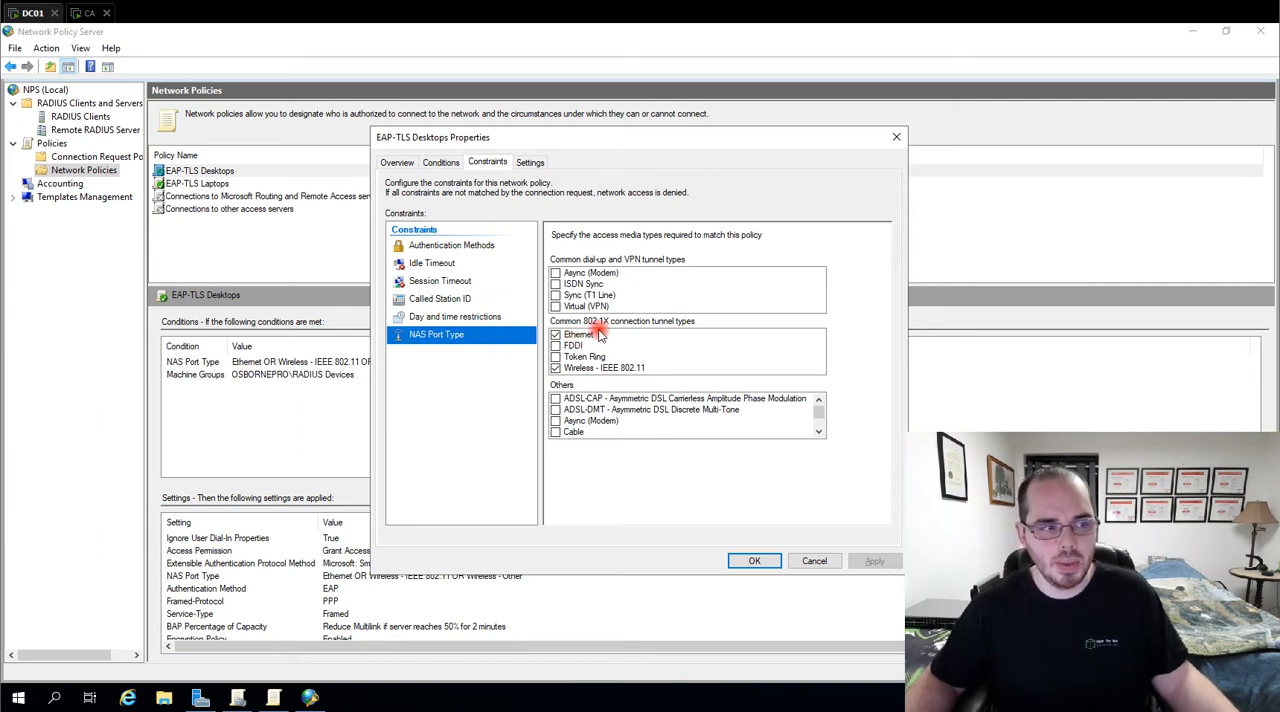
scroll(599, 425, down, 10)
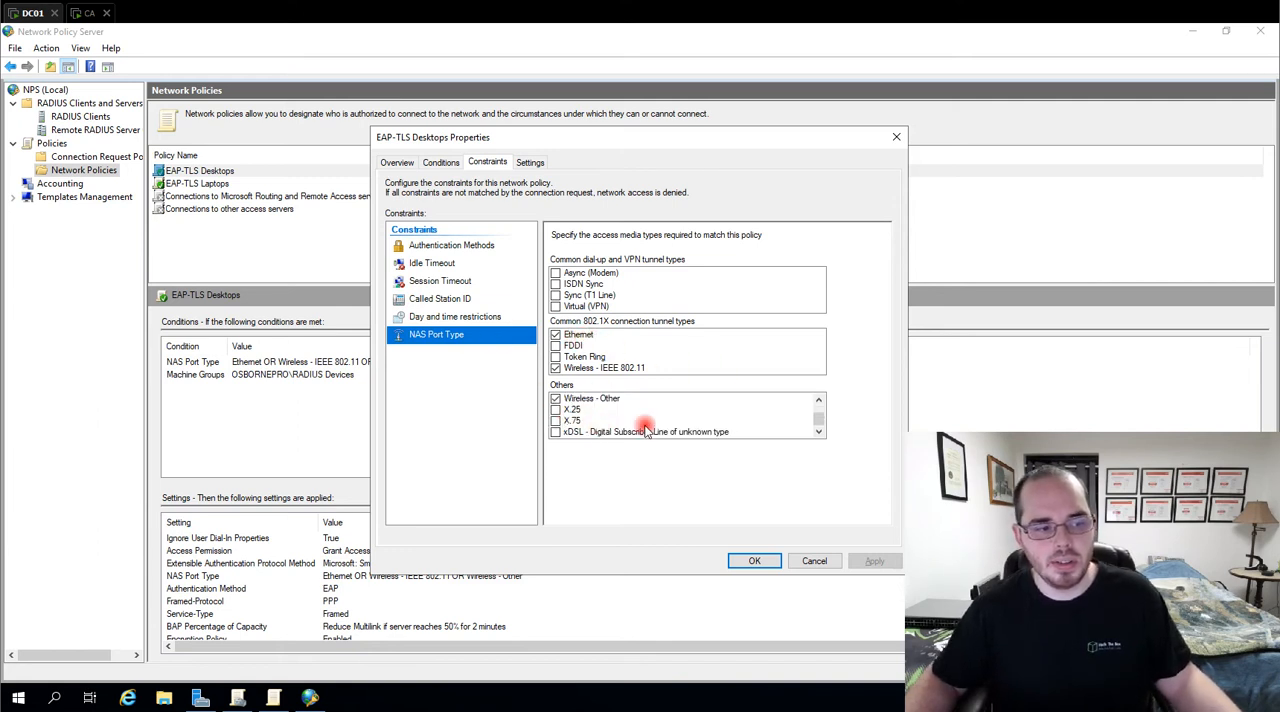
Review the EAP-TLS Desktops policy's standard RADIUS attributes and encryption settings, and accept the properties
click(535, 162)
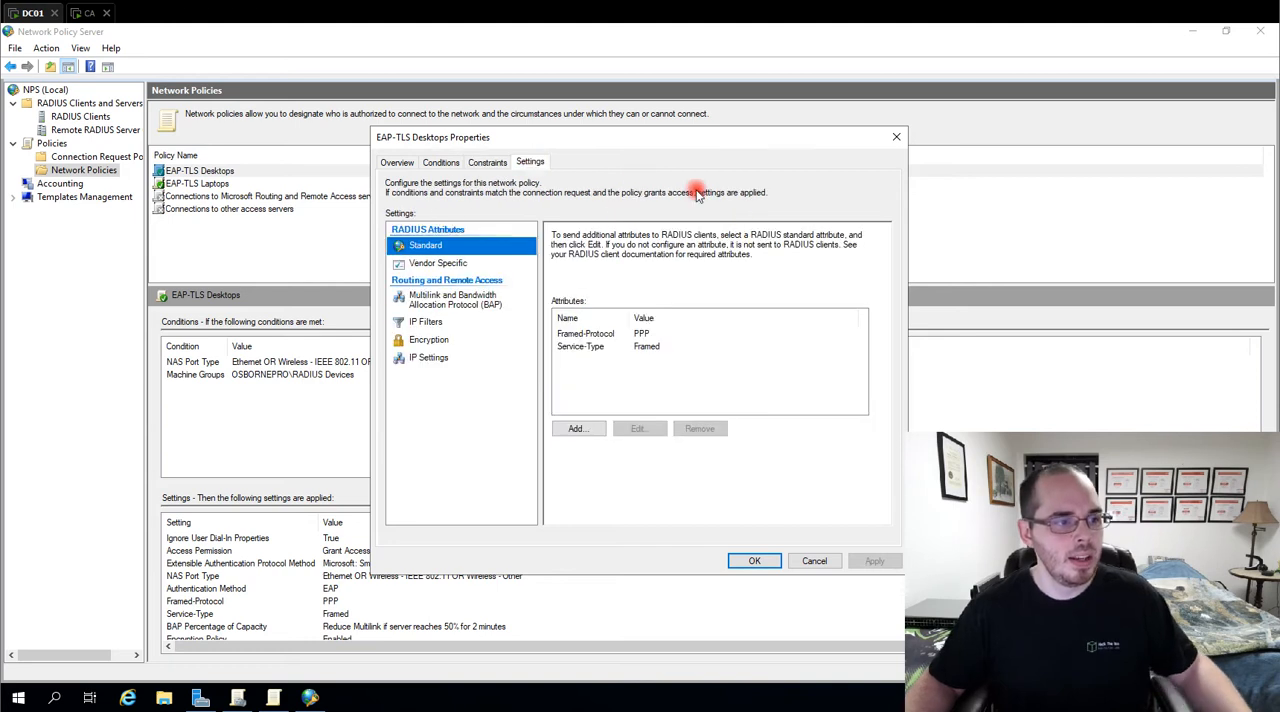
click(424, 340)
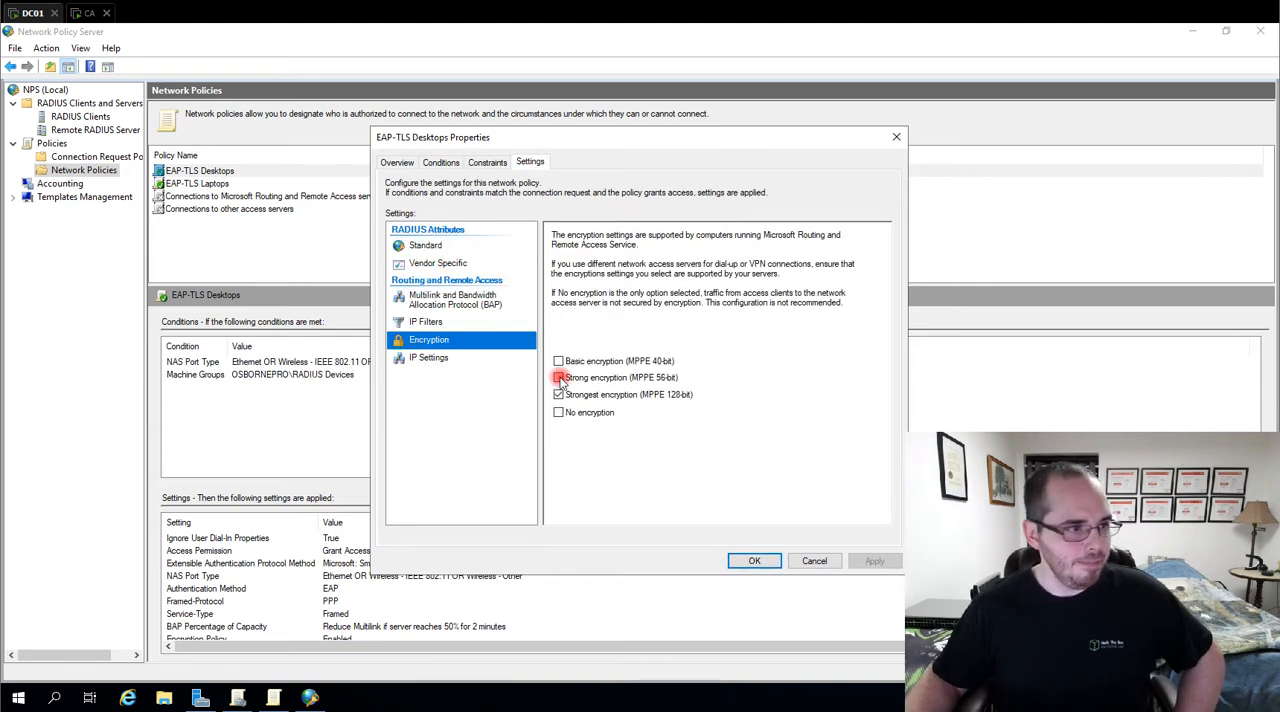
click(754, 560)
Set the EAP-TLS Laptops network policy to ignore user account dial-in properties and apply the change
double_click(212, 184)
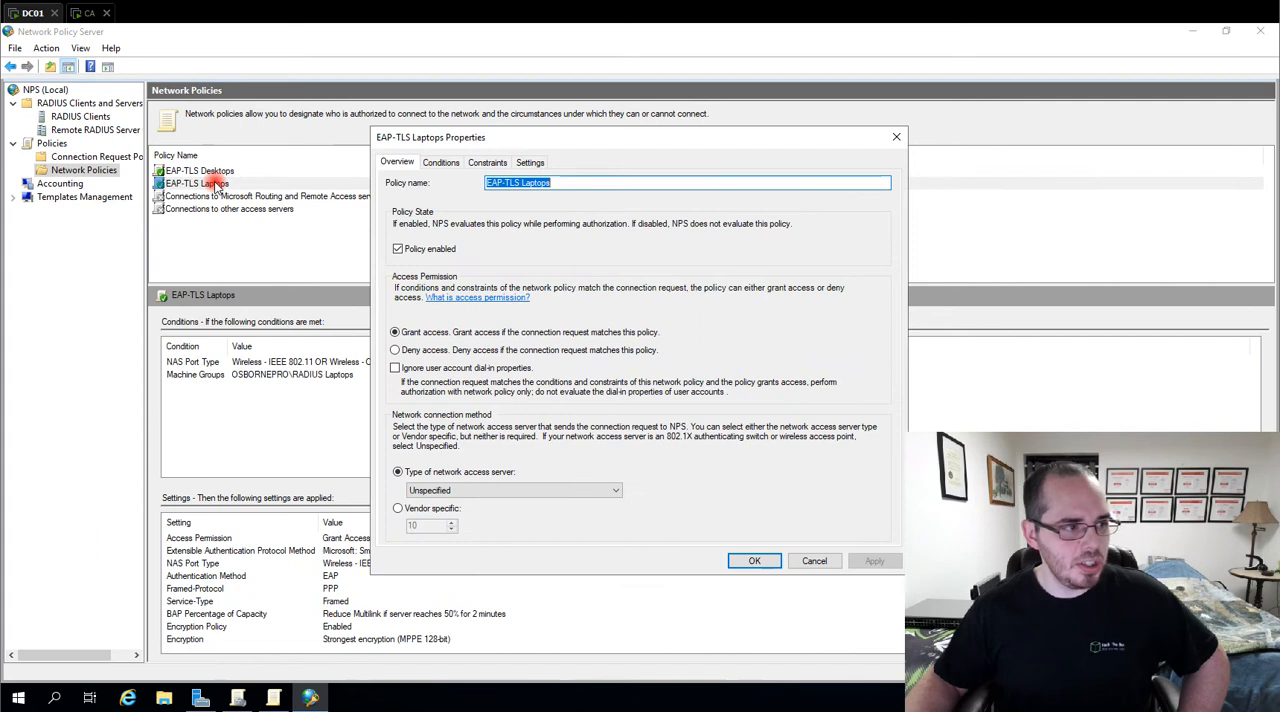
click(440, 162)
click(397, 162)
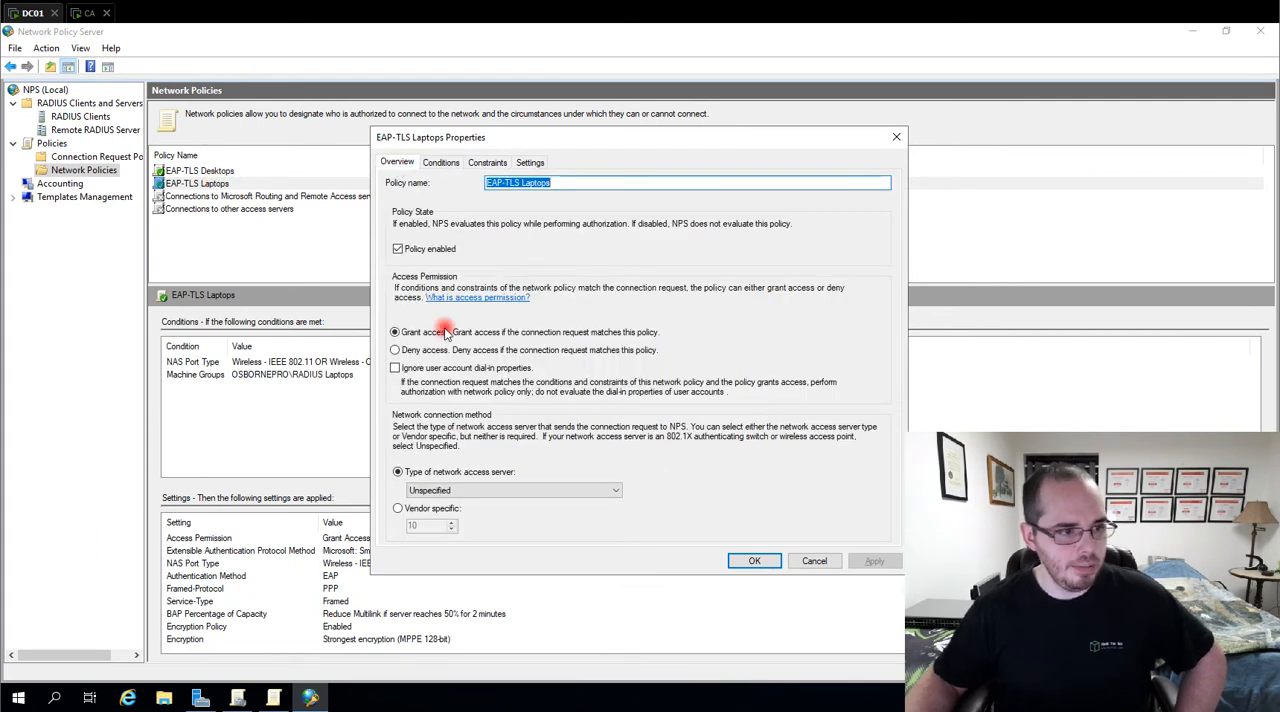
click(394, 368)
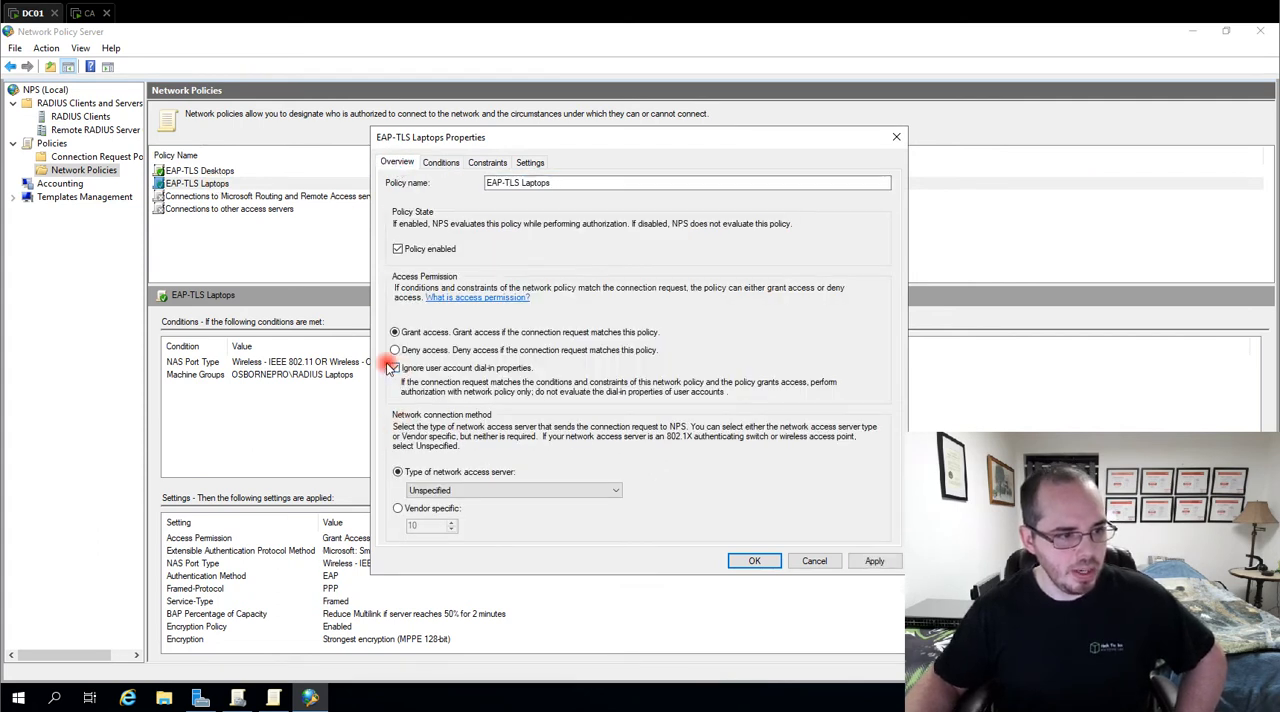
click(868, 561)
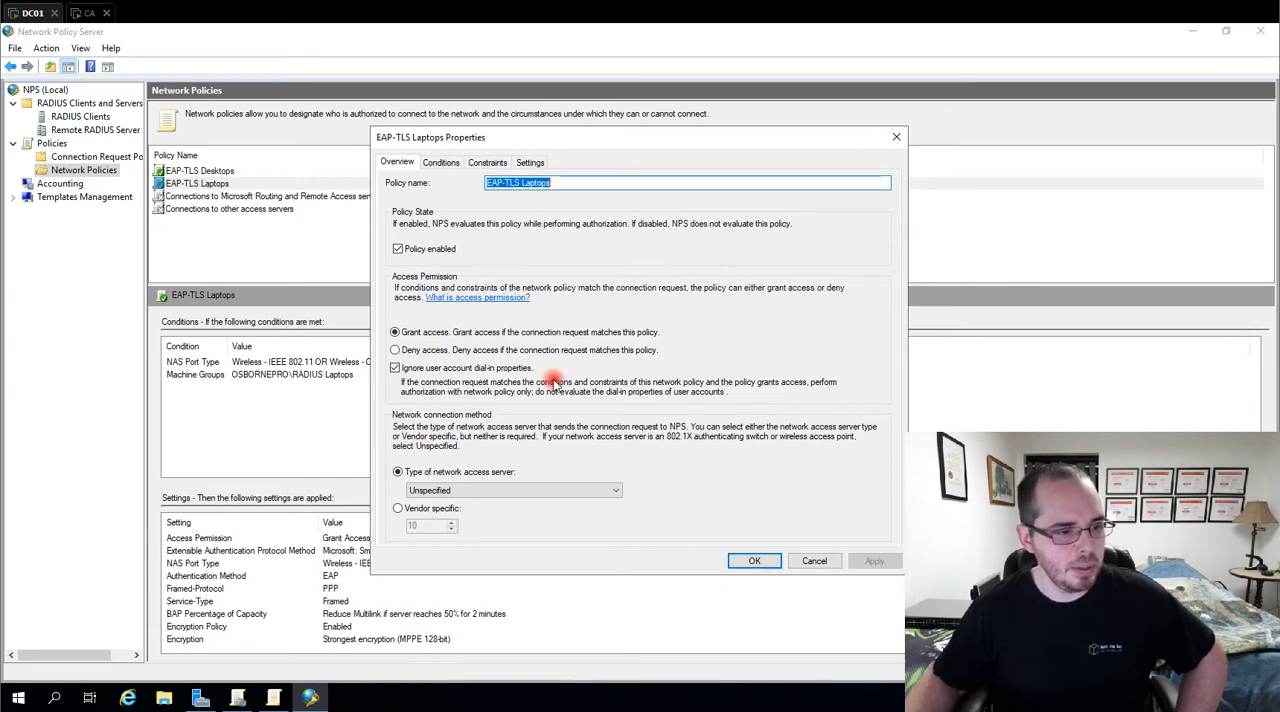
Review the EAP-TLS Laptops policy's Machine Groups condition and the media types of its NAS Port Type condition
click(438, 162)
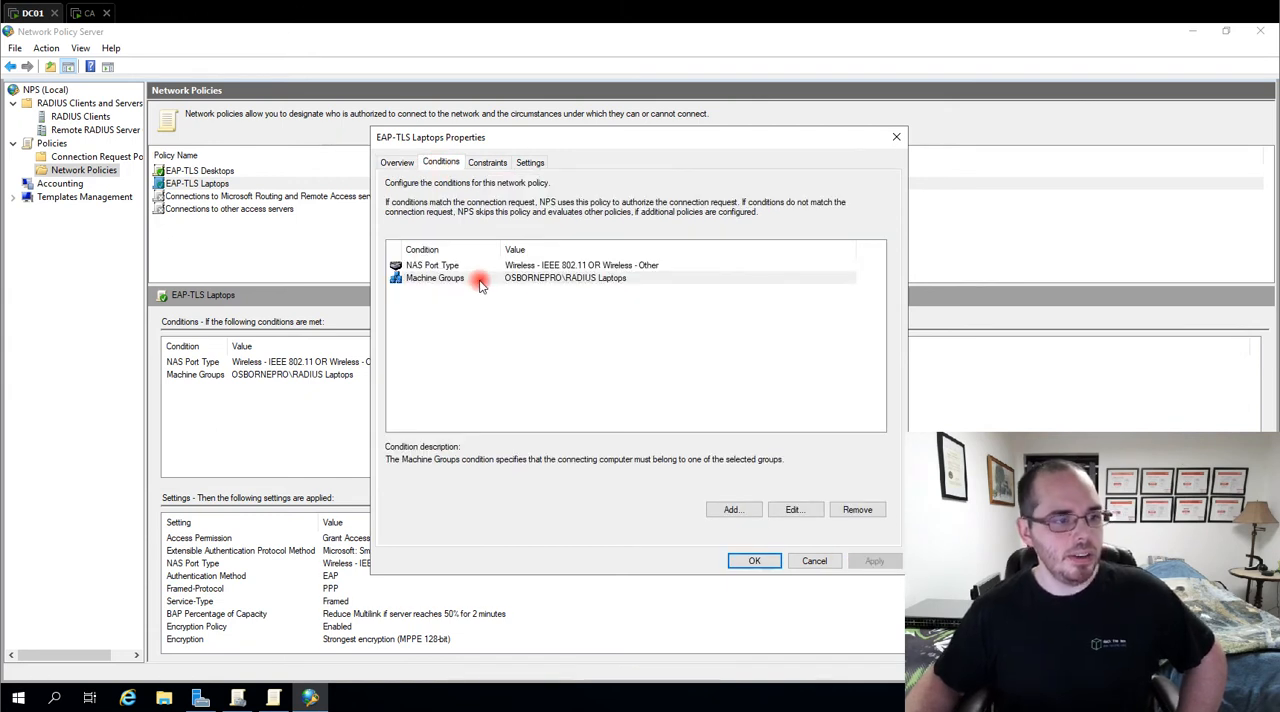
click(565, 284)
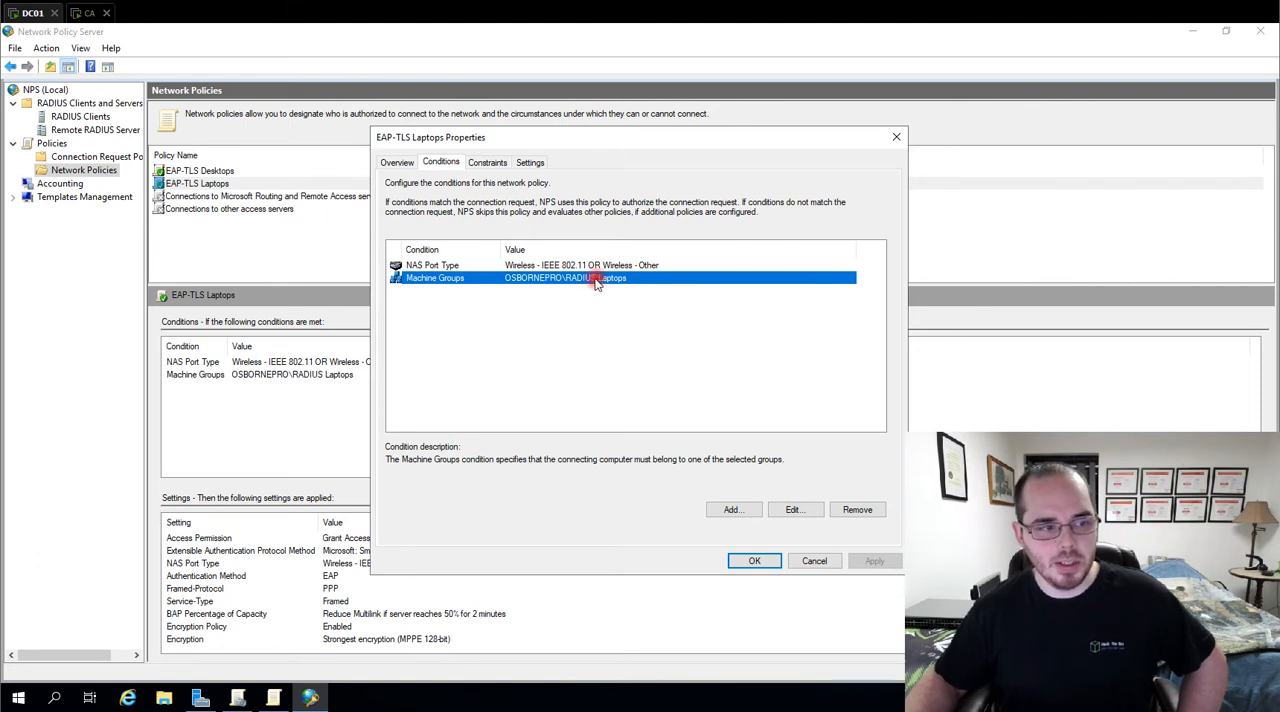
click(530, 266)
double_click(603, 266)
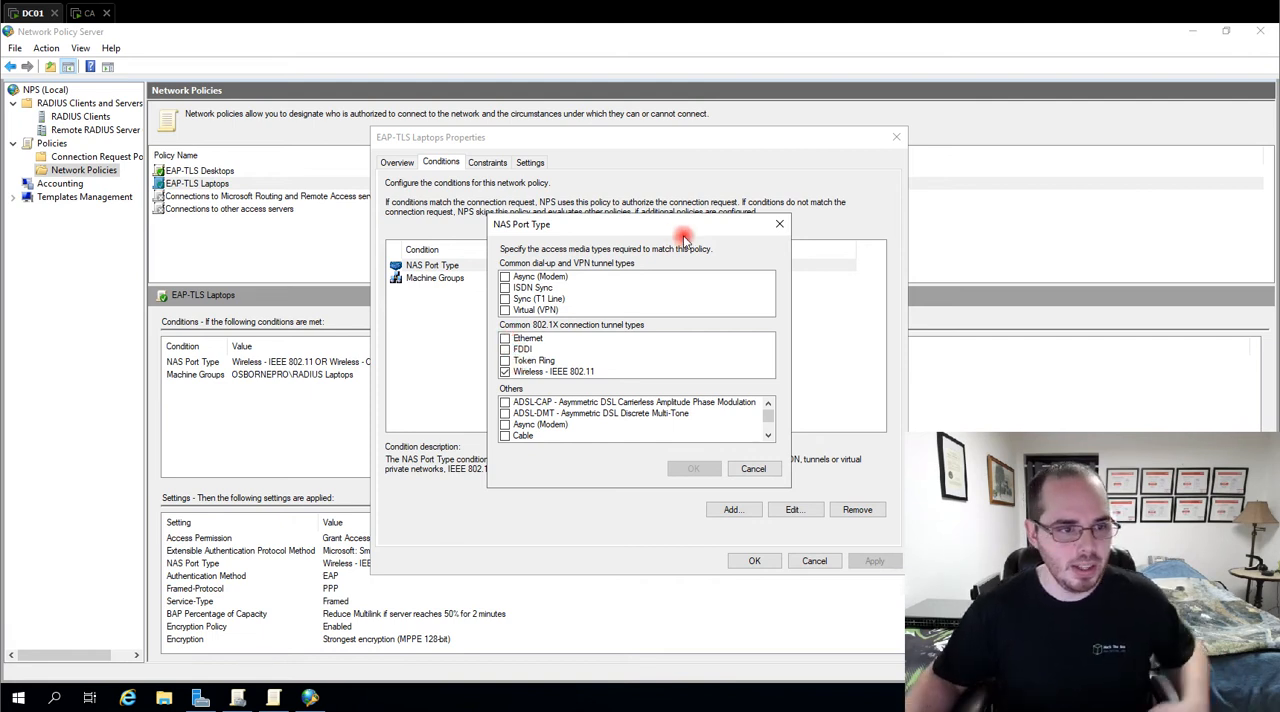
click(779, 224)
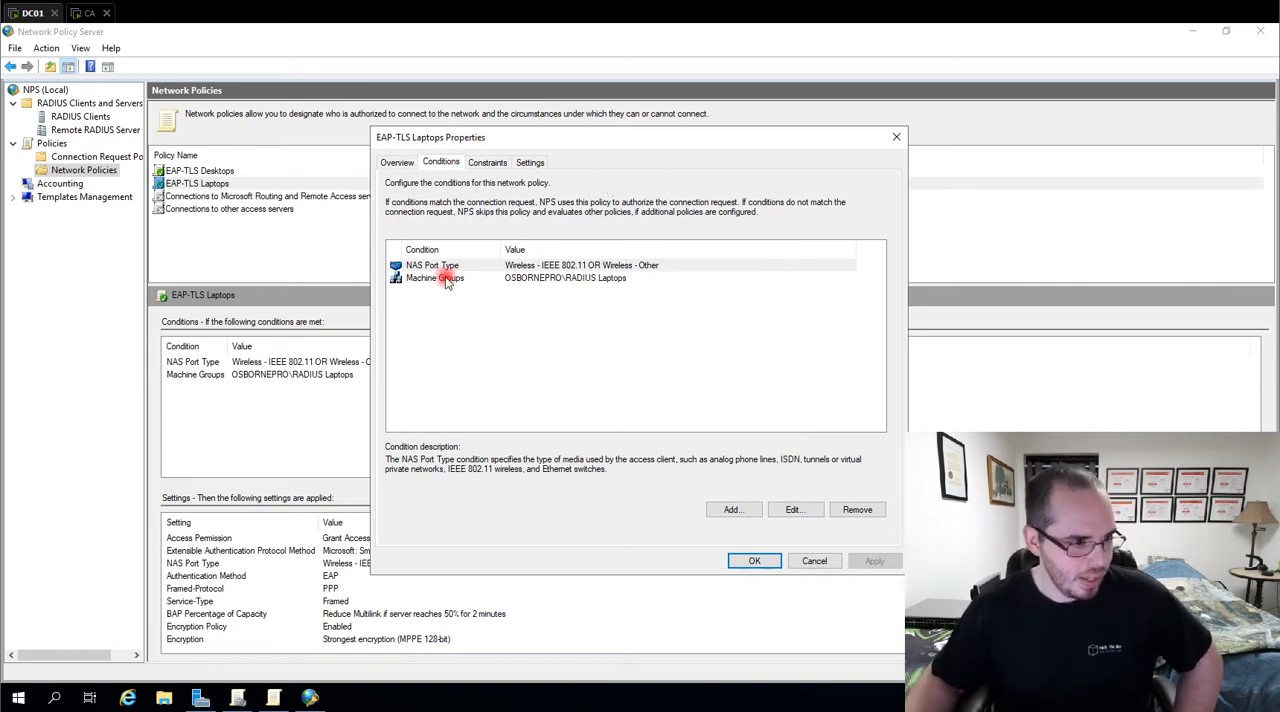
Examine the EAP-TLS Laptops policy's authentication and NAS Port Type constraints and its RADIUS attributes, and close the properties
click(480, 166)
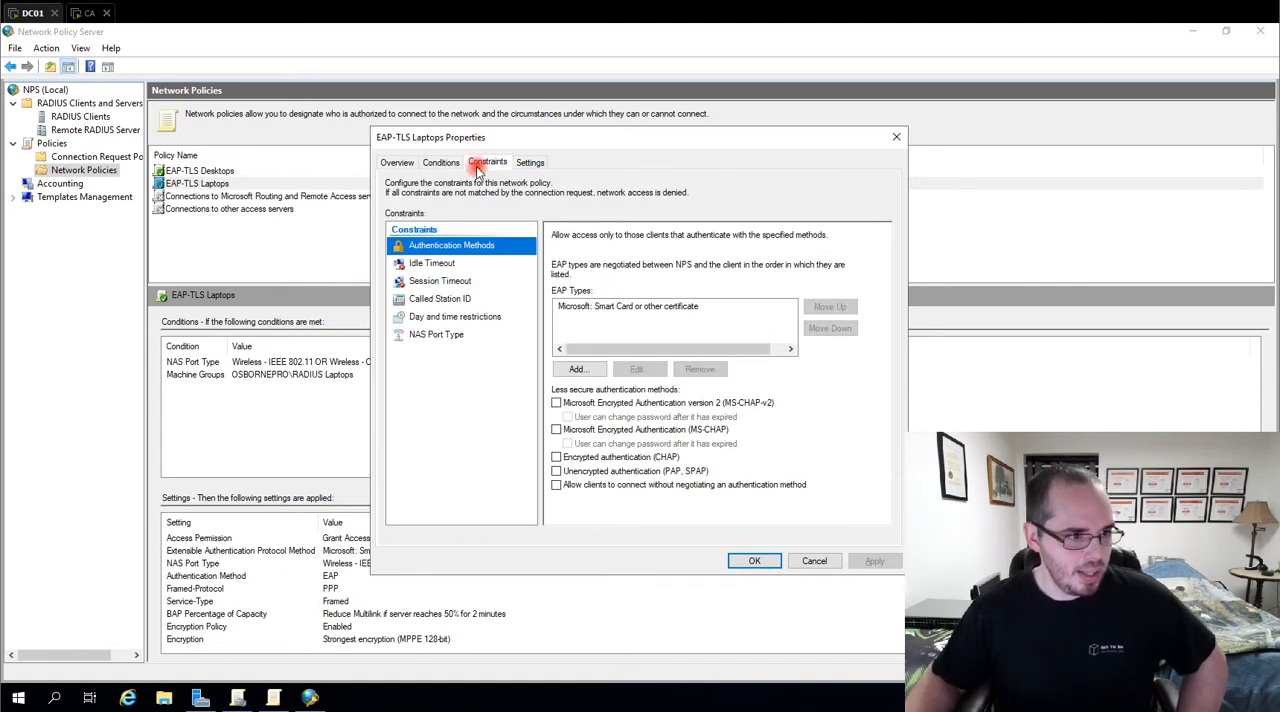
click(440, 334)
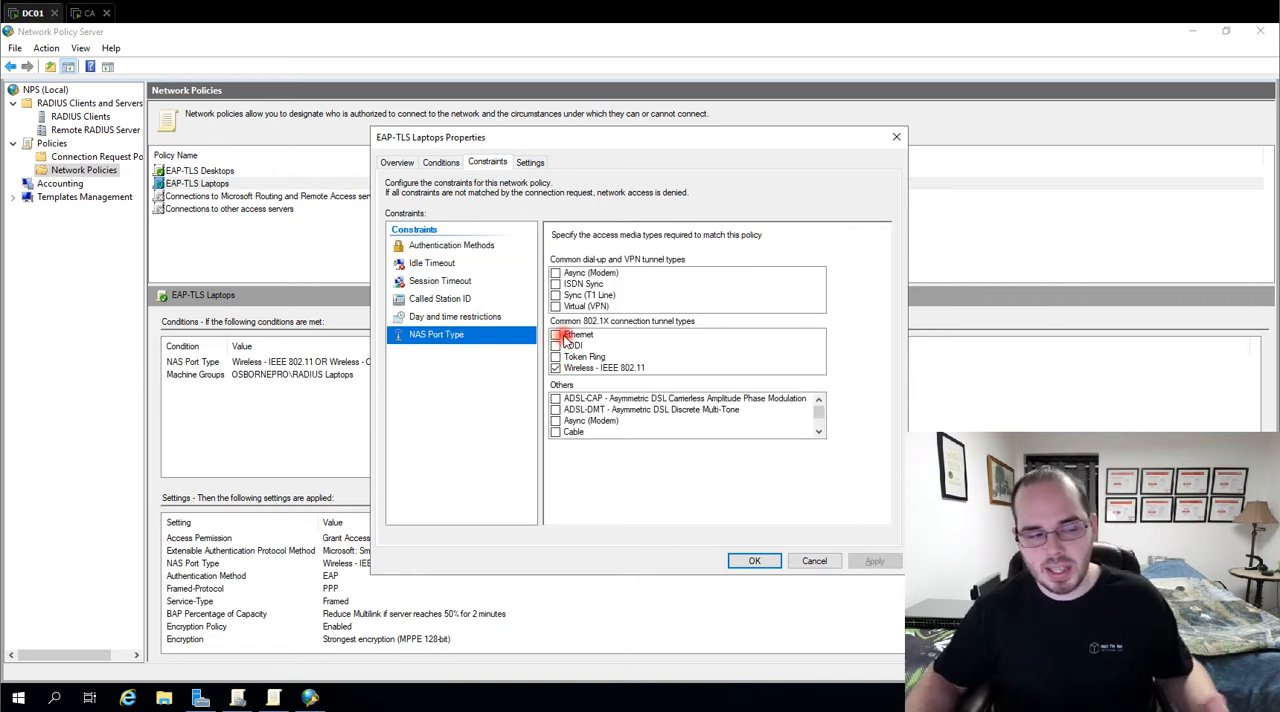
click(530, 162)
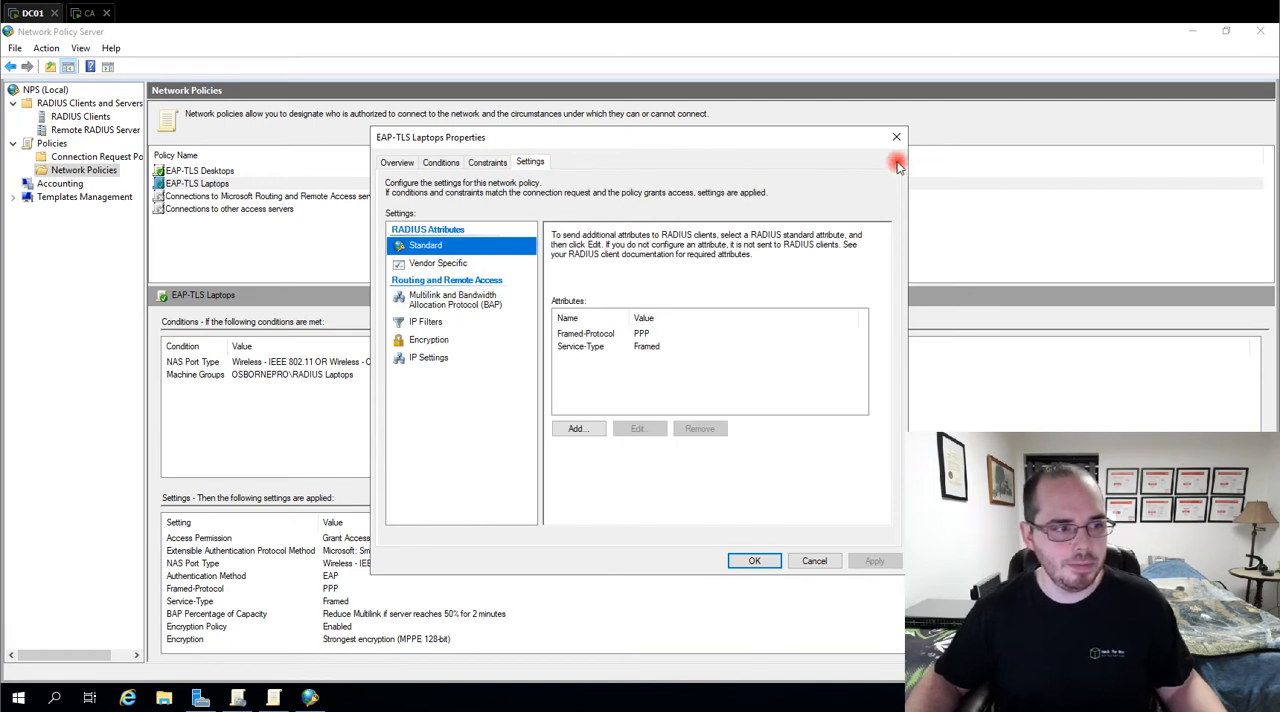
click(896, 138)
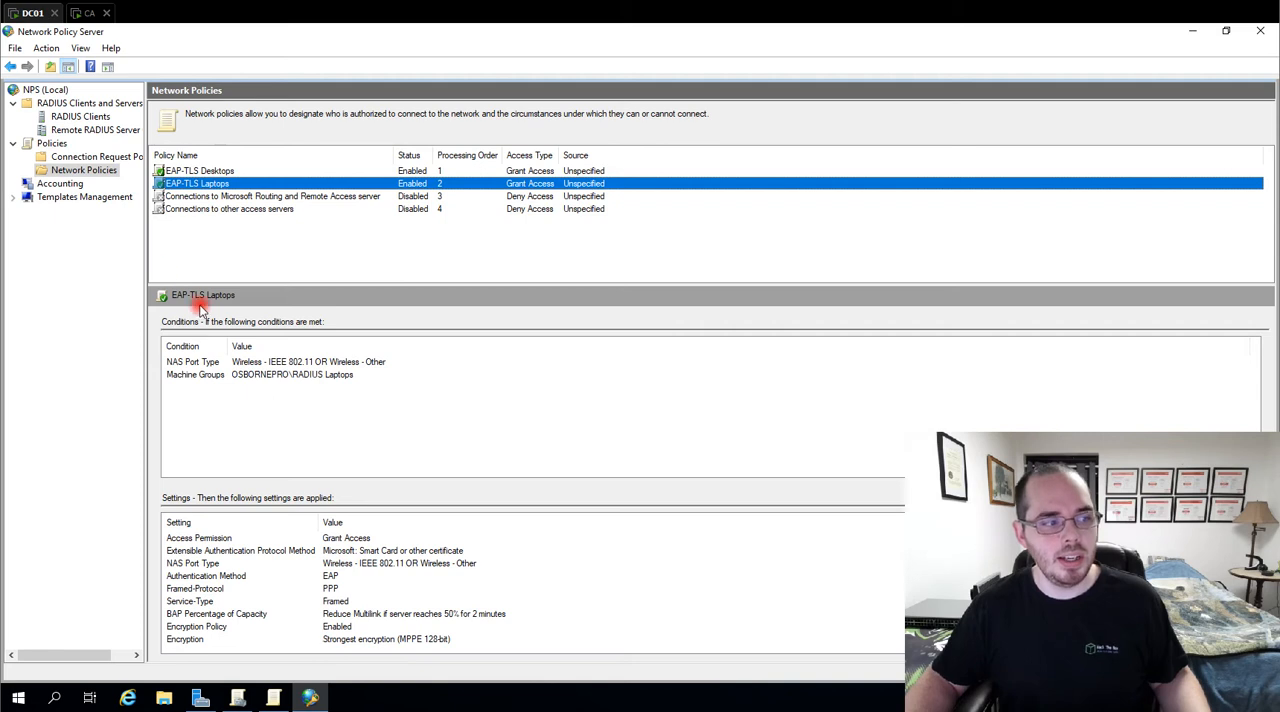
Switch to Group Policy Management and open the Settings RADIUS group policy object for editing
click(190, 171)
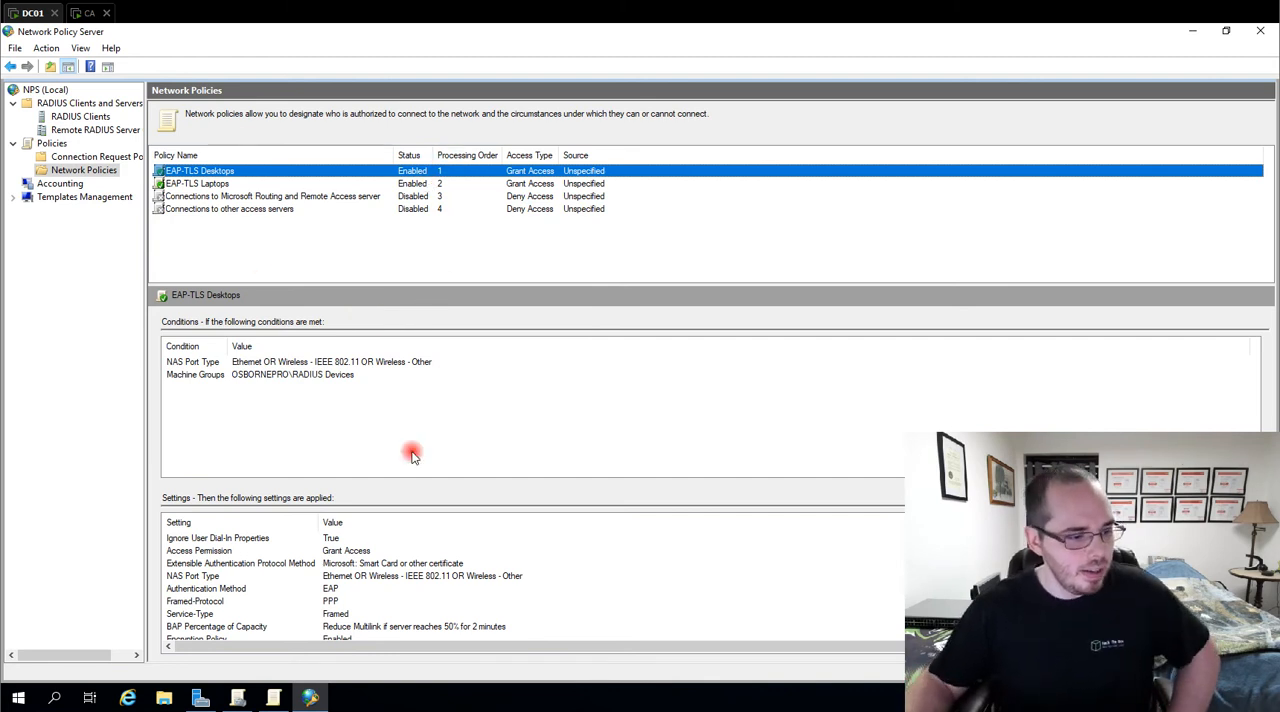
click(273, 697)
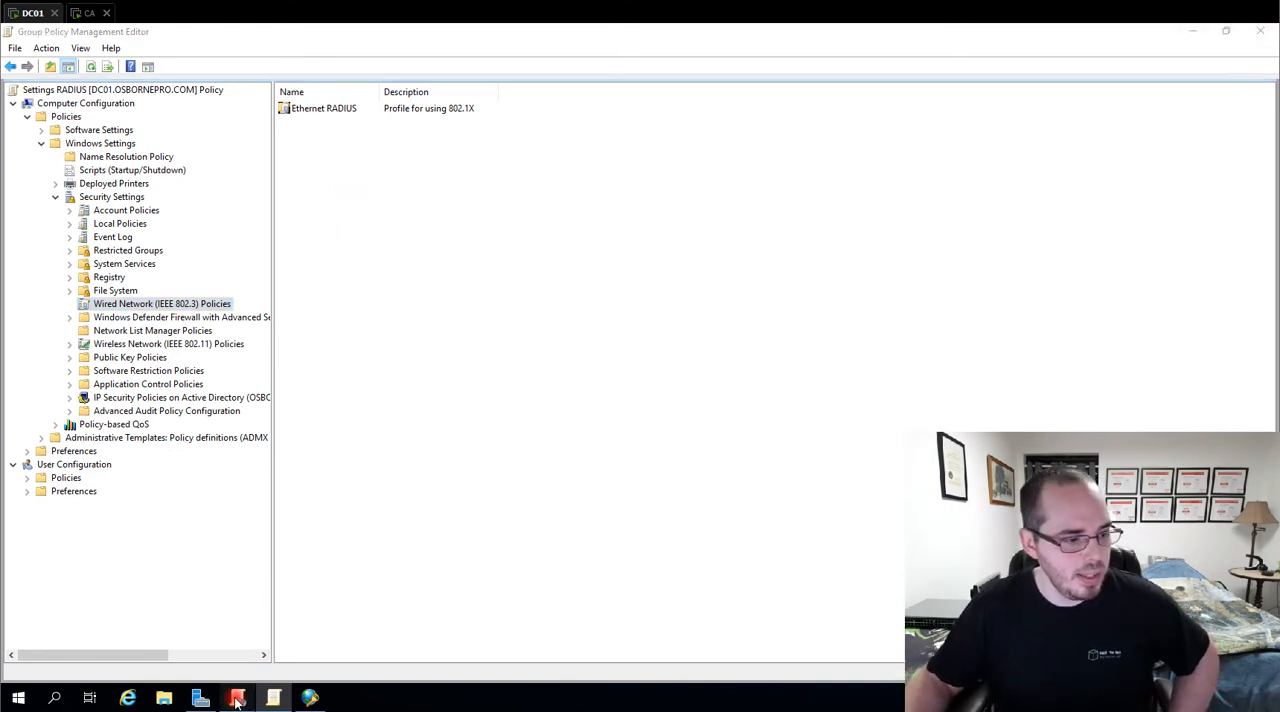
click(237, 697)
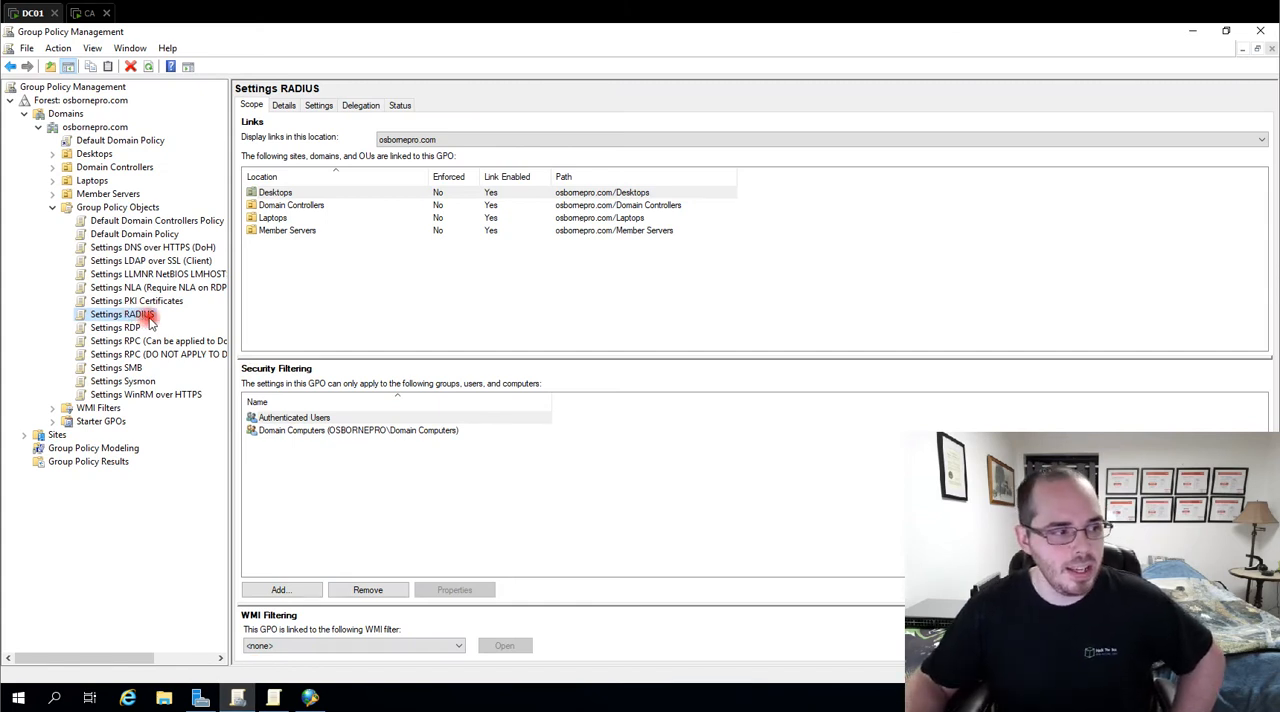
right_click(148, 318)
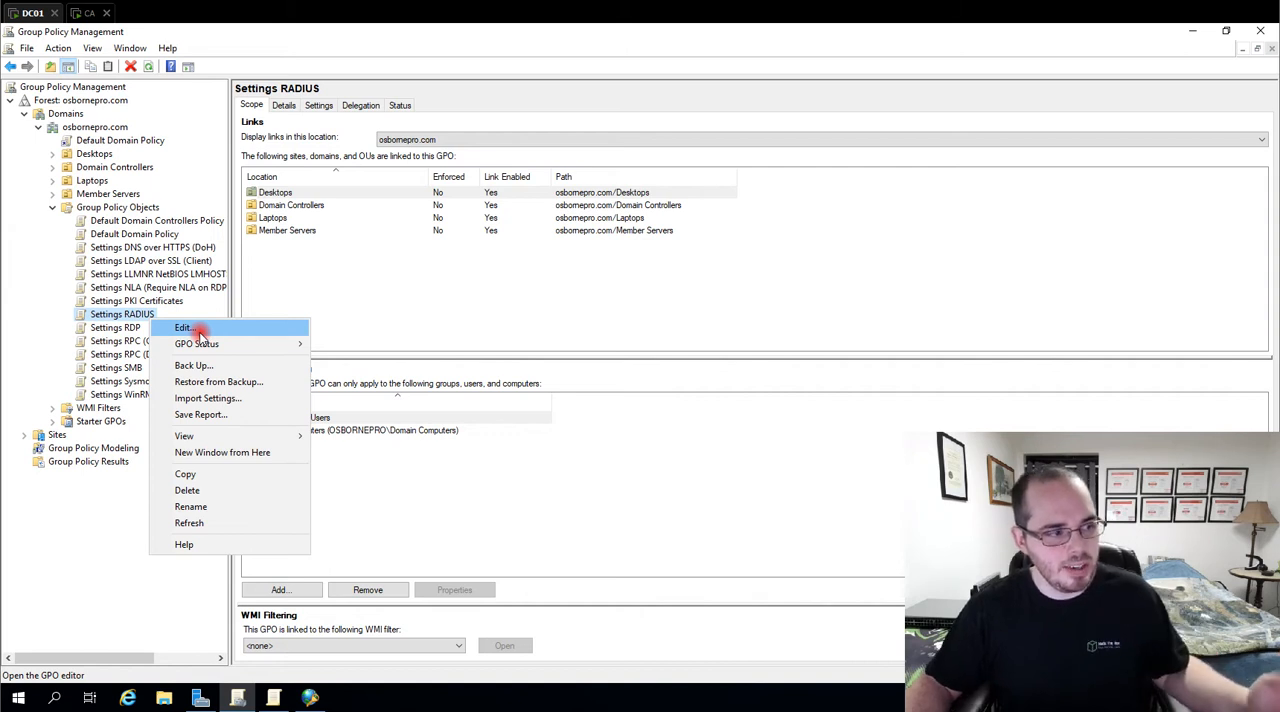
click(198, 329)
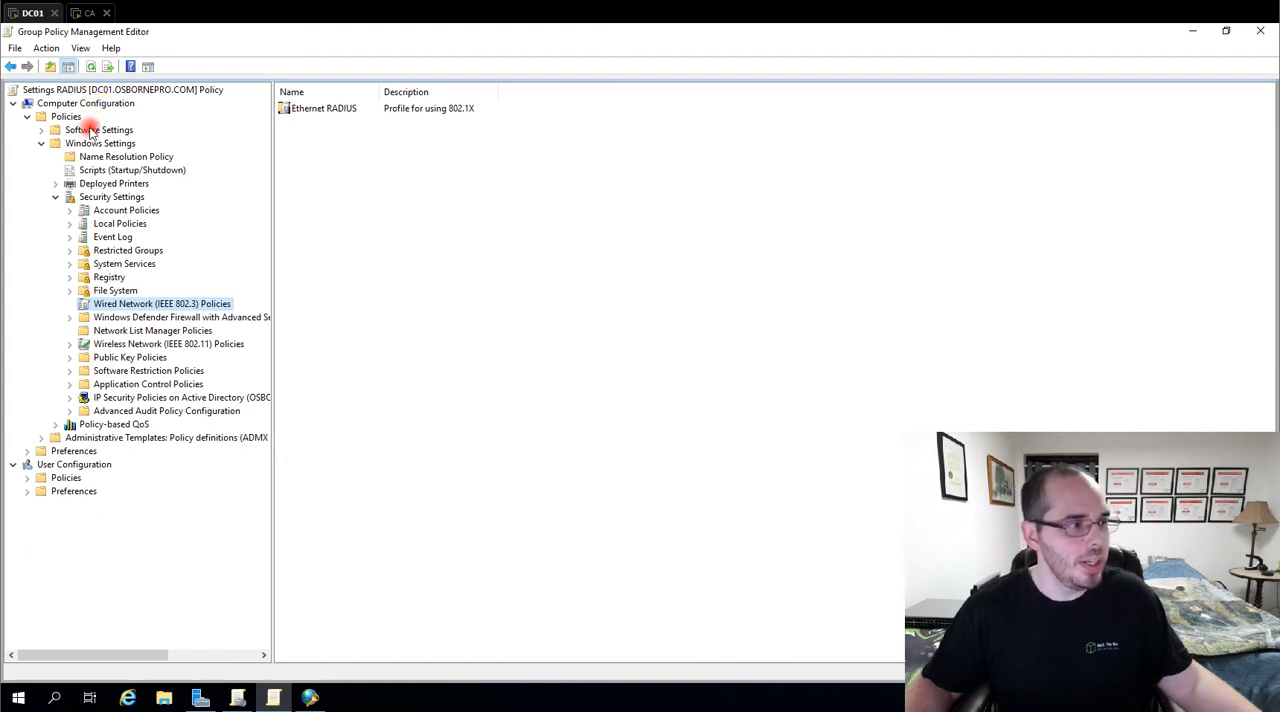
Go to the Wired Network (IEEE 802.3) Policies within the Windows security settings of the Computer Configuration policies
click(62, 105)
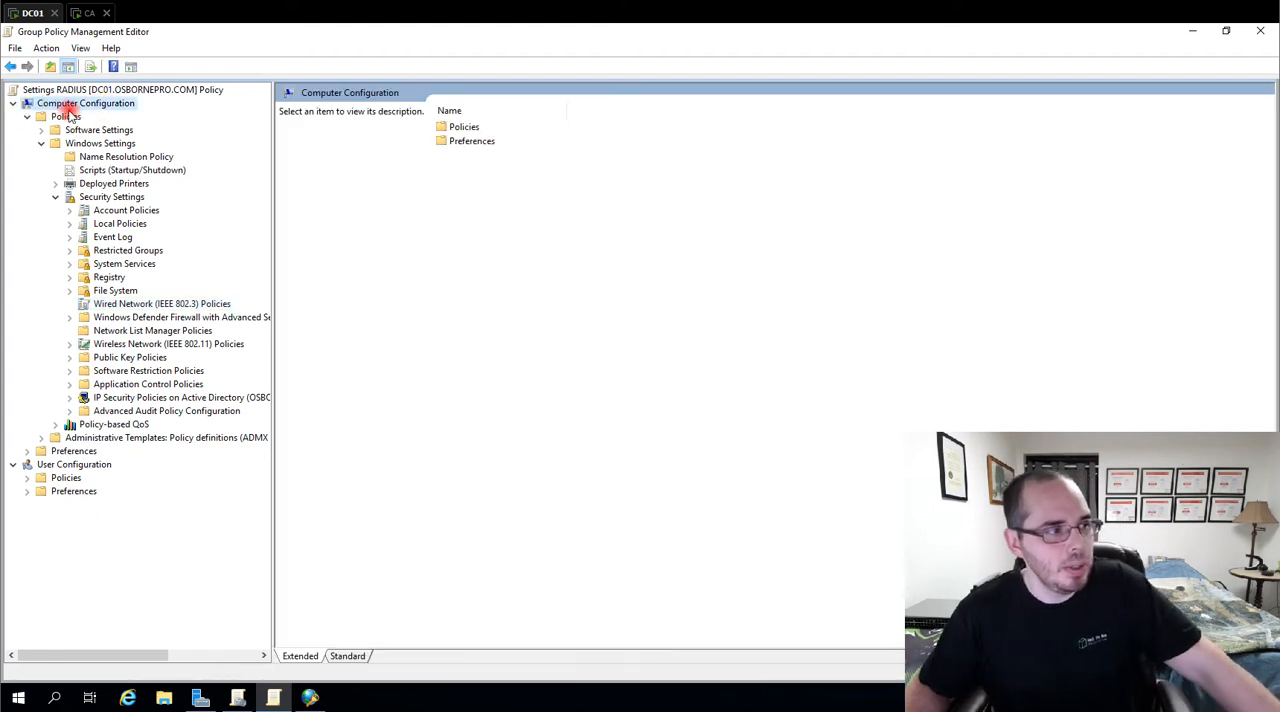
click(63, 118)
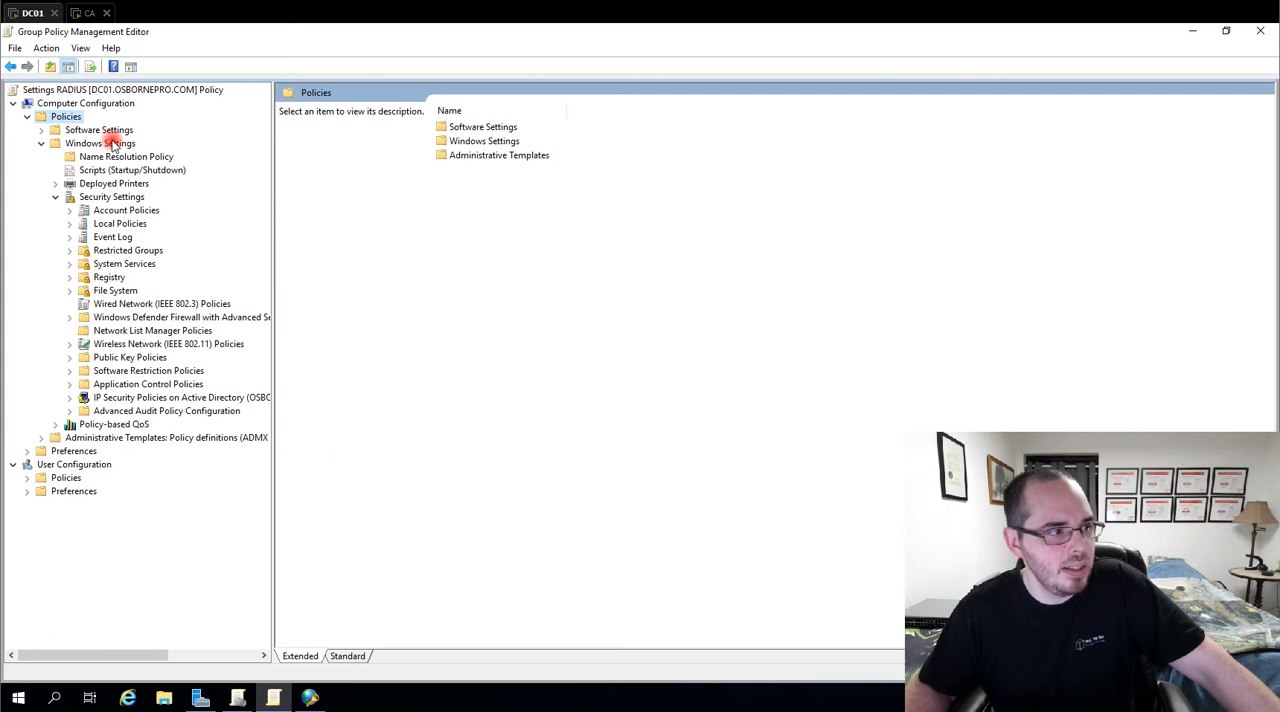
click(108, 144)
click(98, 198)
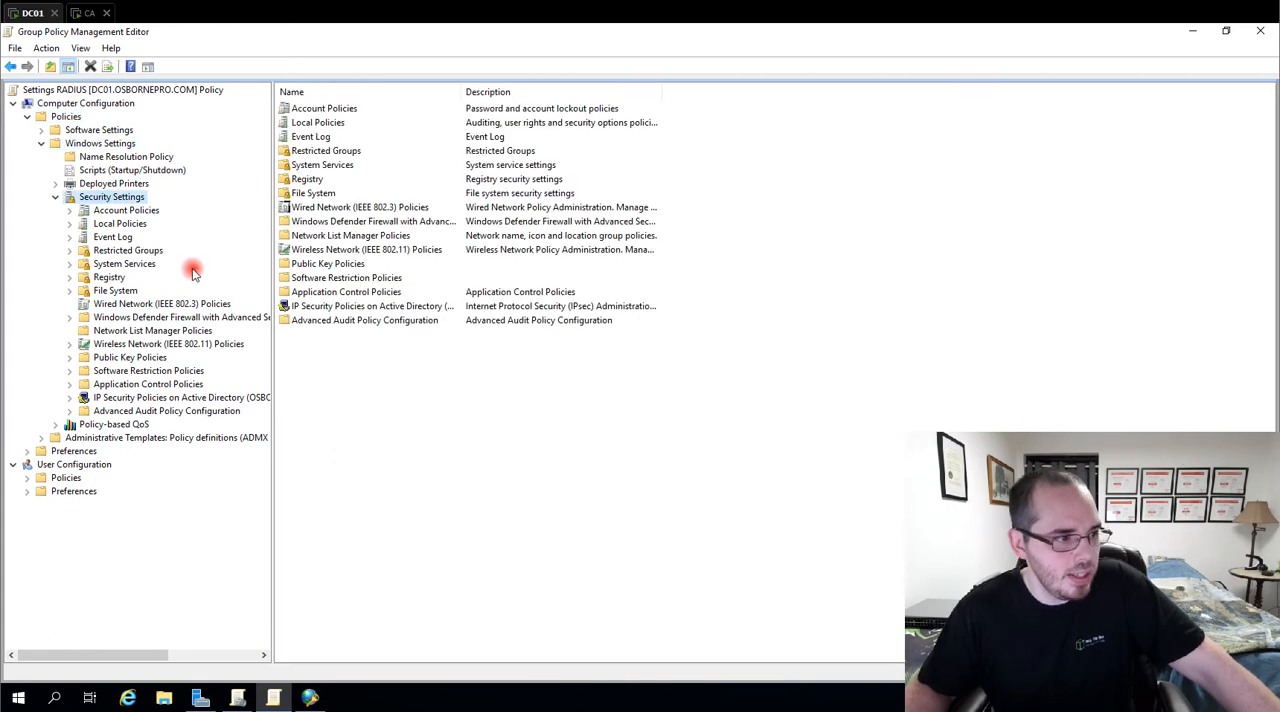
click(165, 305)
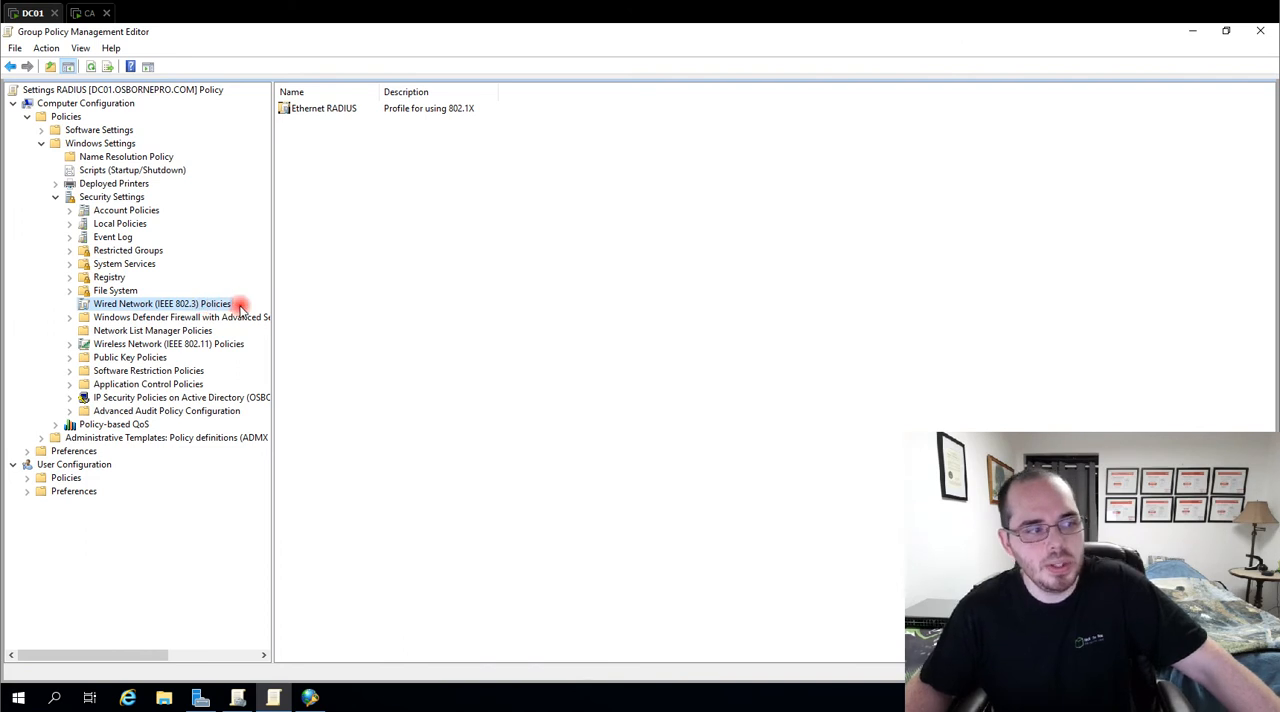
right_click(226, 307)
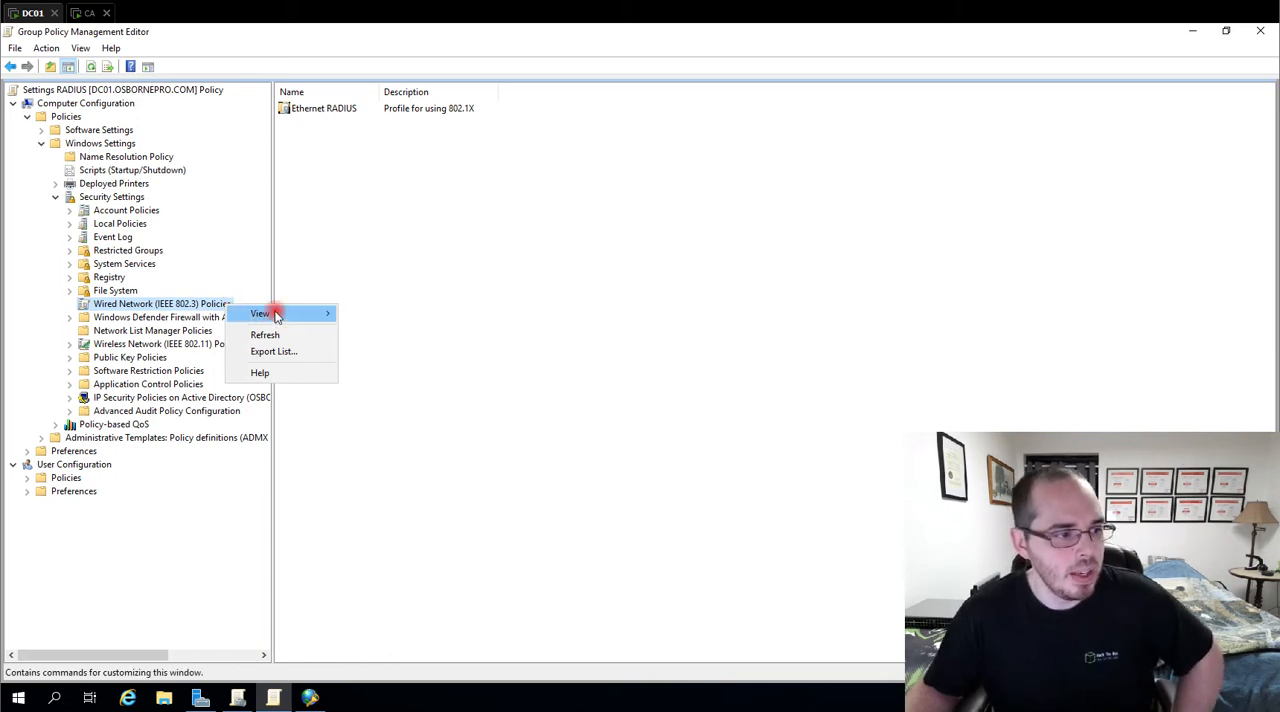
mouse_move(275, 313)
click(185, 311)
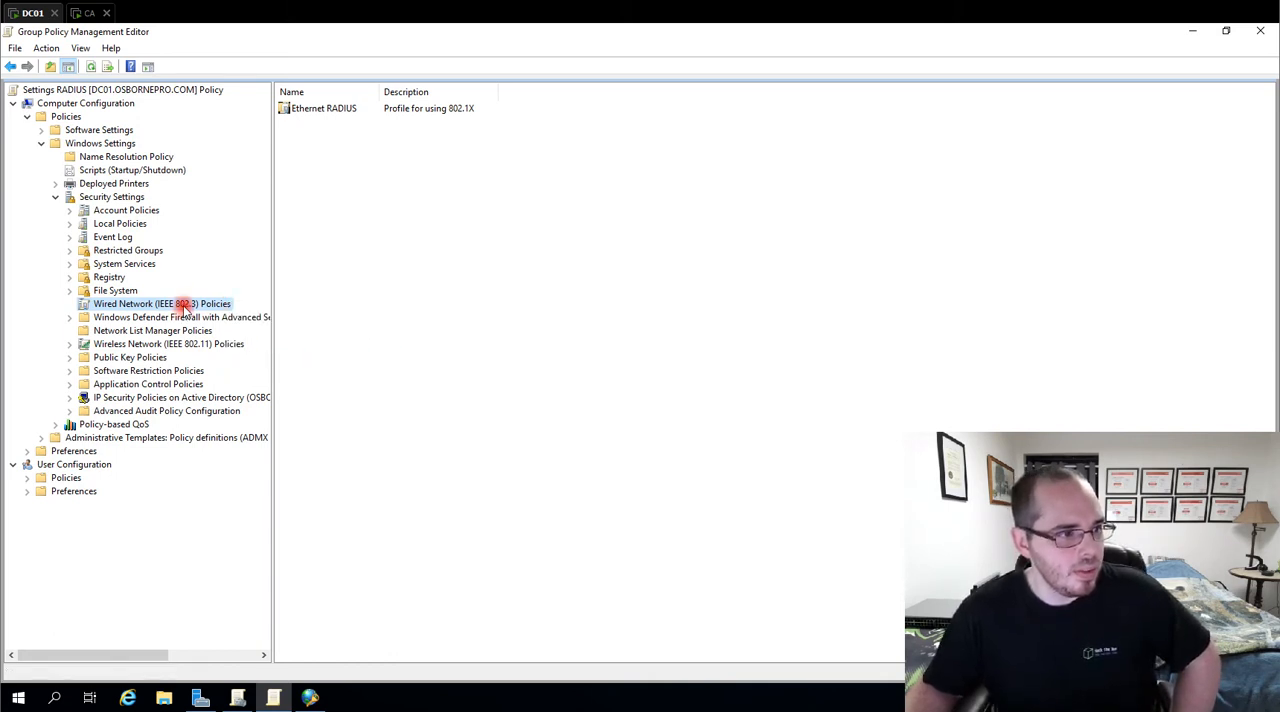
right_click(174, 304)
click(311, 174)
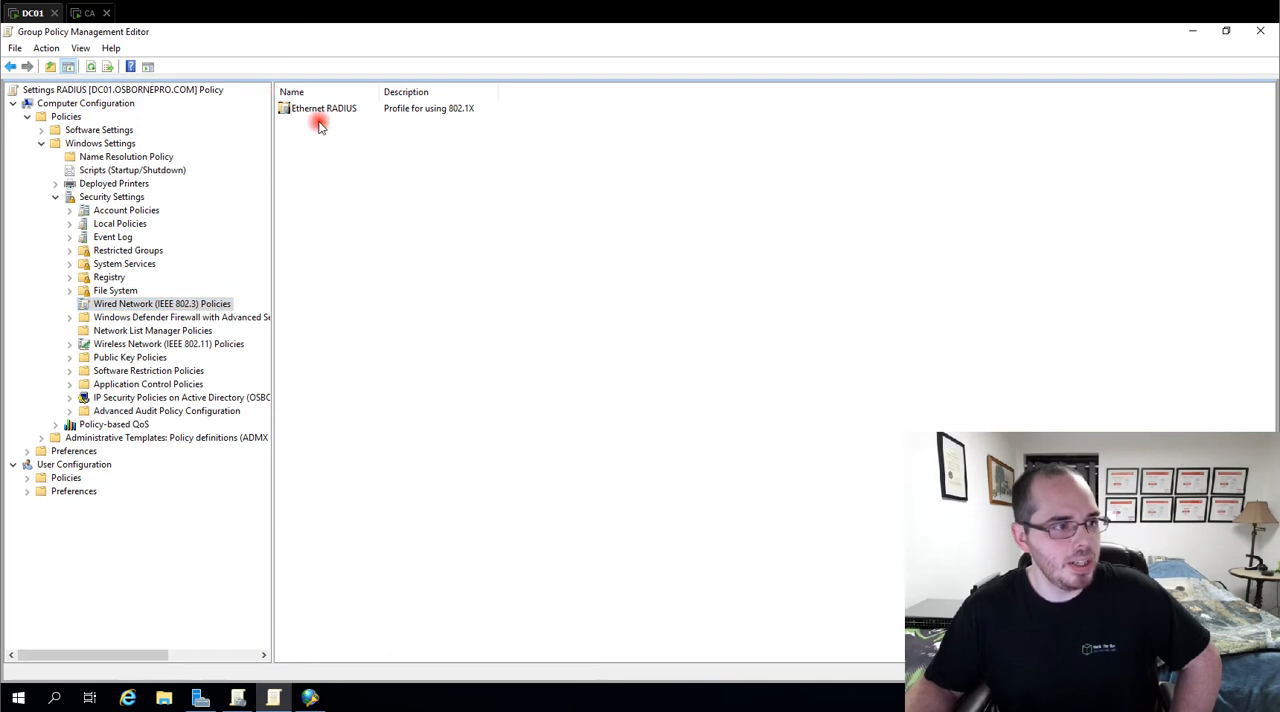
Delete the existing Ethernet RADIUS wired network policy
click(325, 110)
key(Delete)
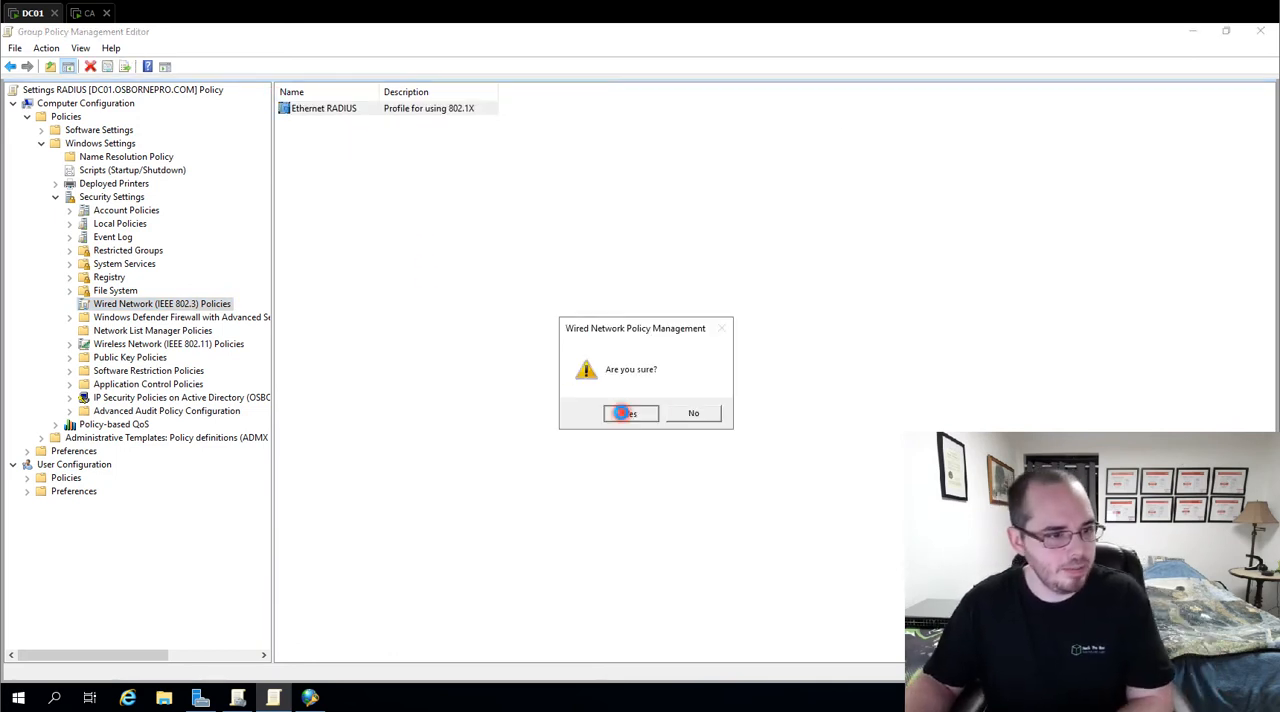
click(612, 408)
Create a wired network policy named RADIUS Ethernet with the description "Allow 802.1X authentication for devices"
right_click(198, 308)
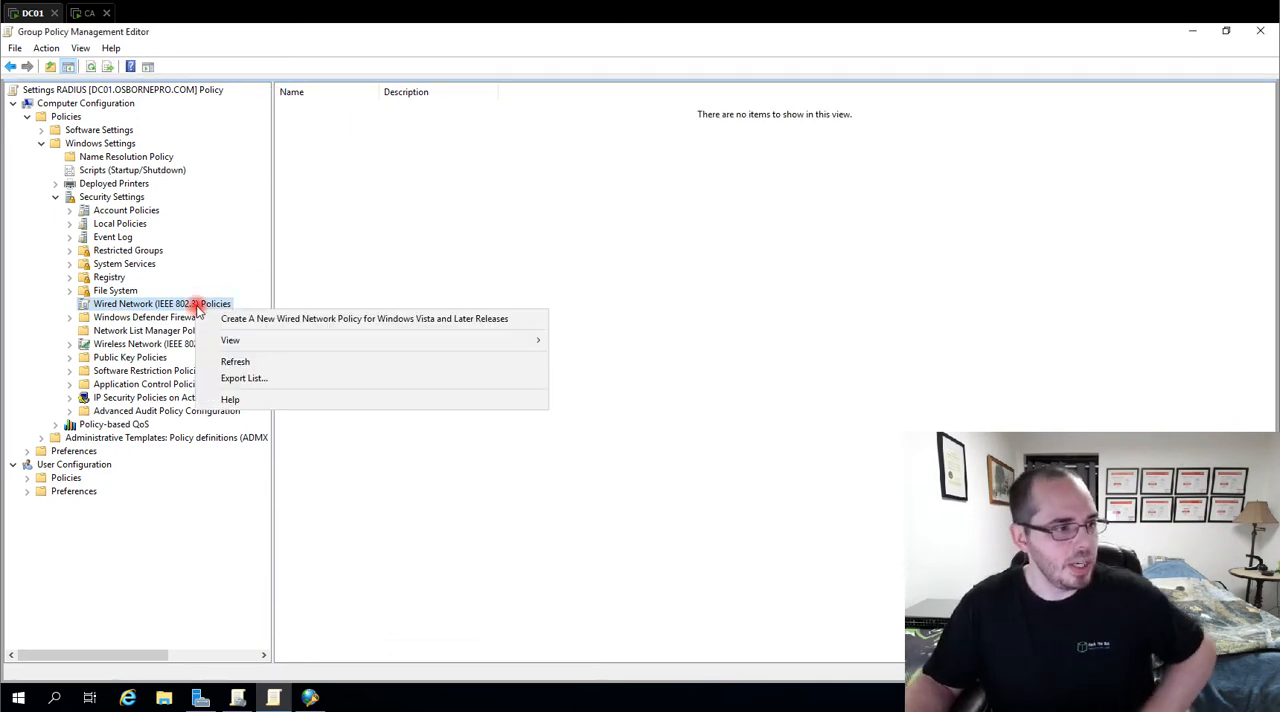
click(340, 322)
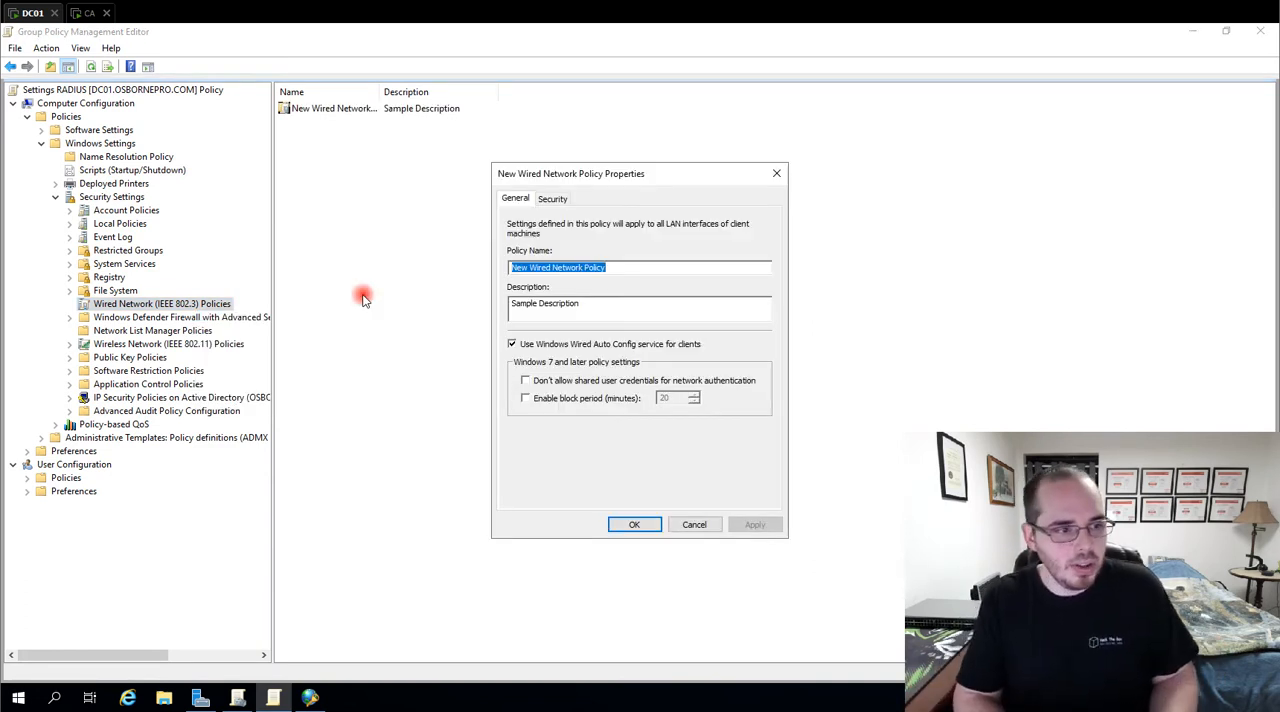
text(RADIUS Ethernet)
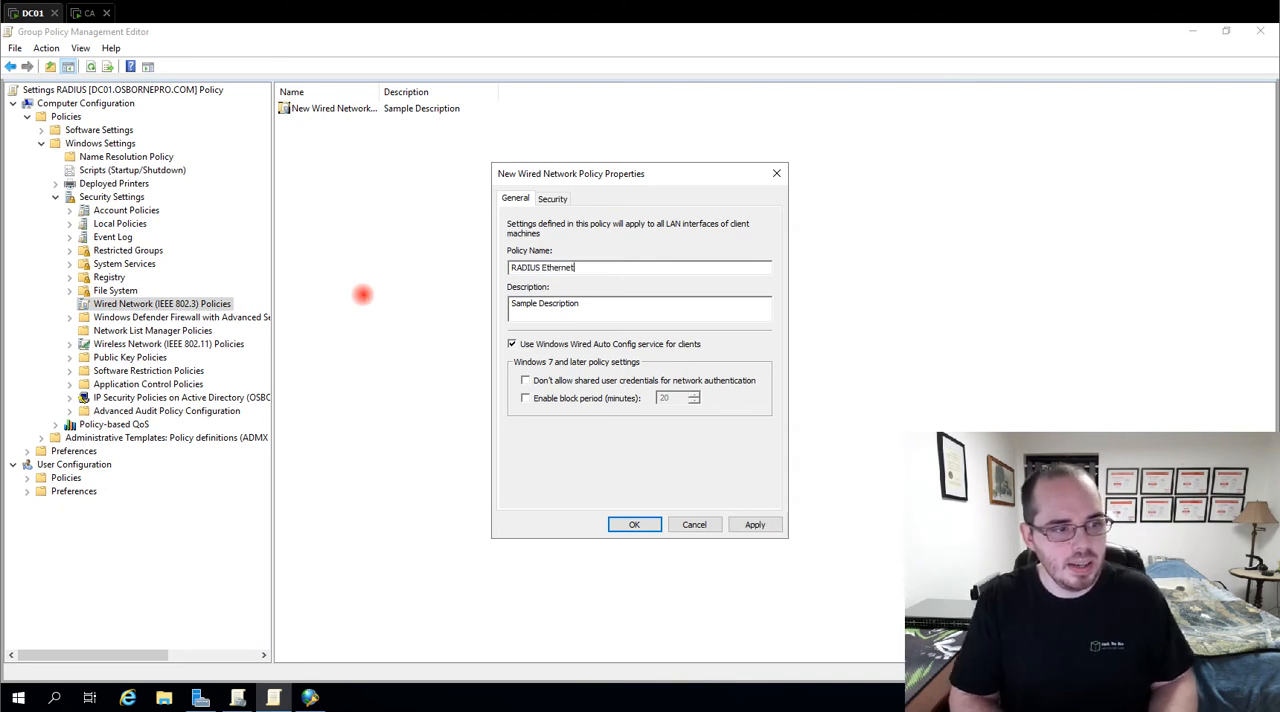
key(Tab)
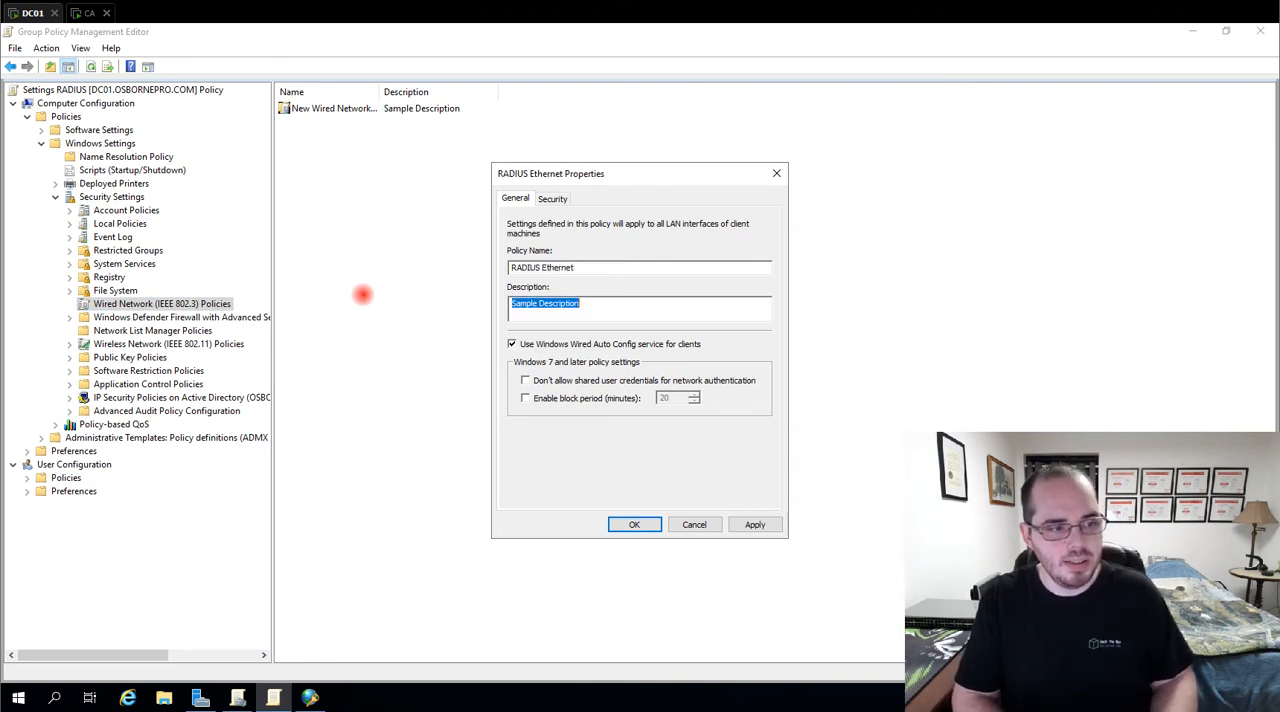
text(A)
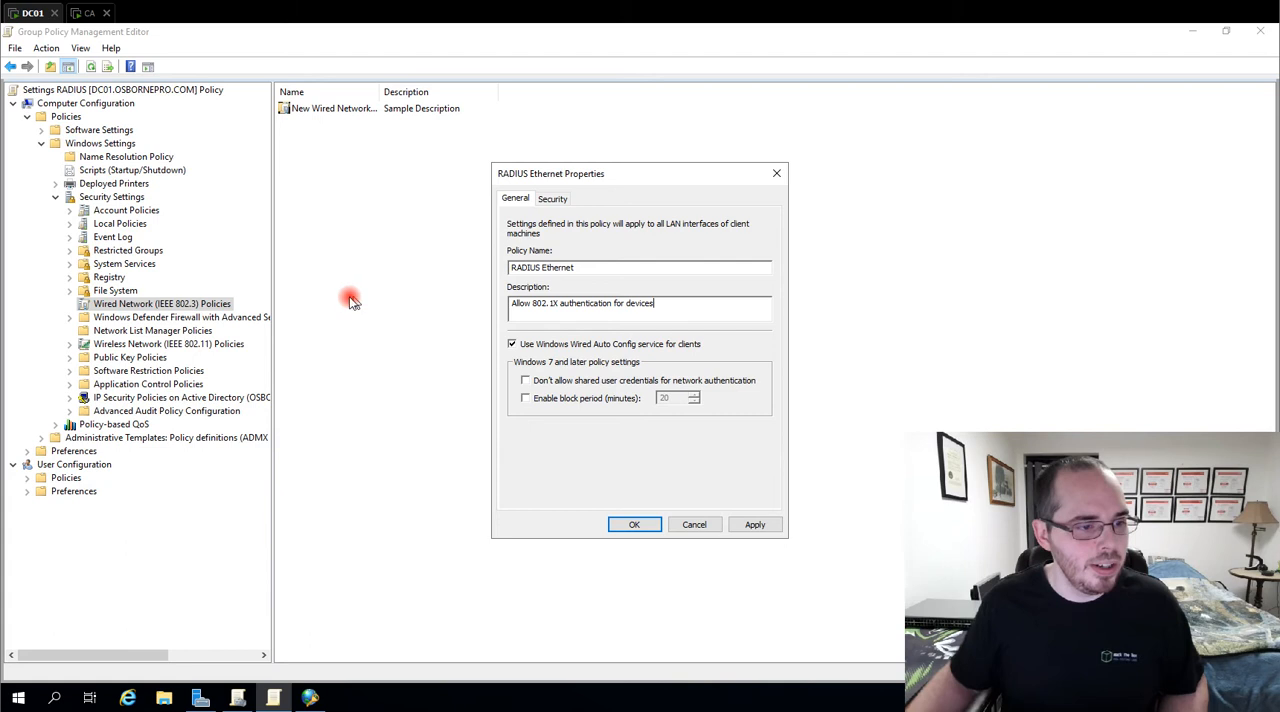
Set the RADIUS Ethernet policy's network authentication method to Microsoft: Smart Card or other certificate
click(553, 199)
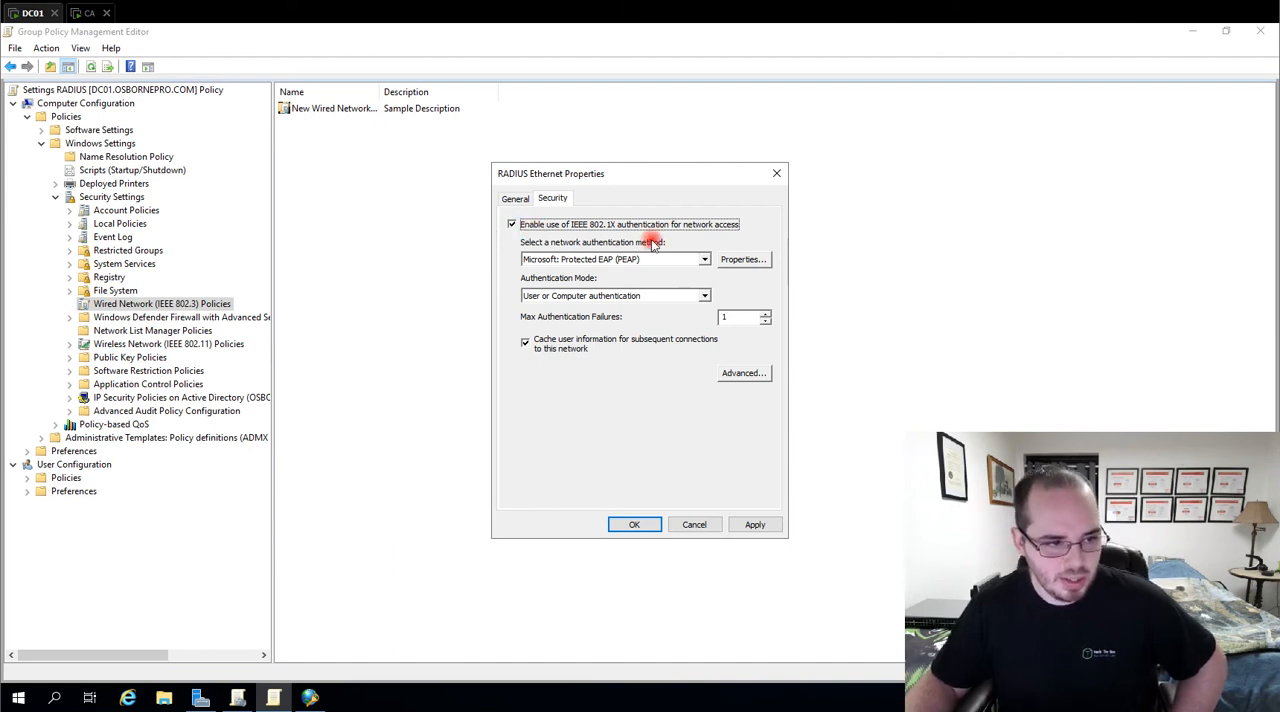
click(705, 262)
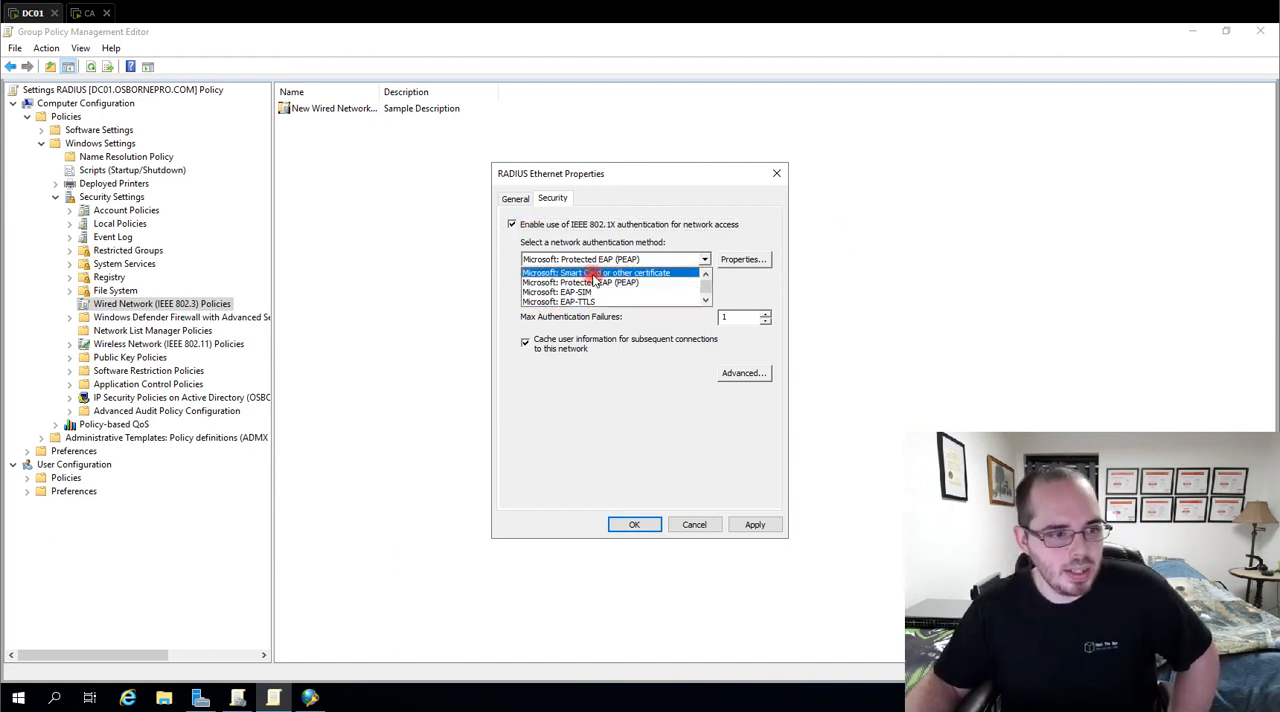
click(594, 274)
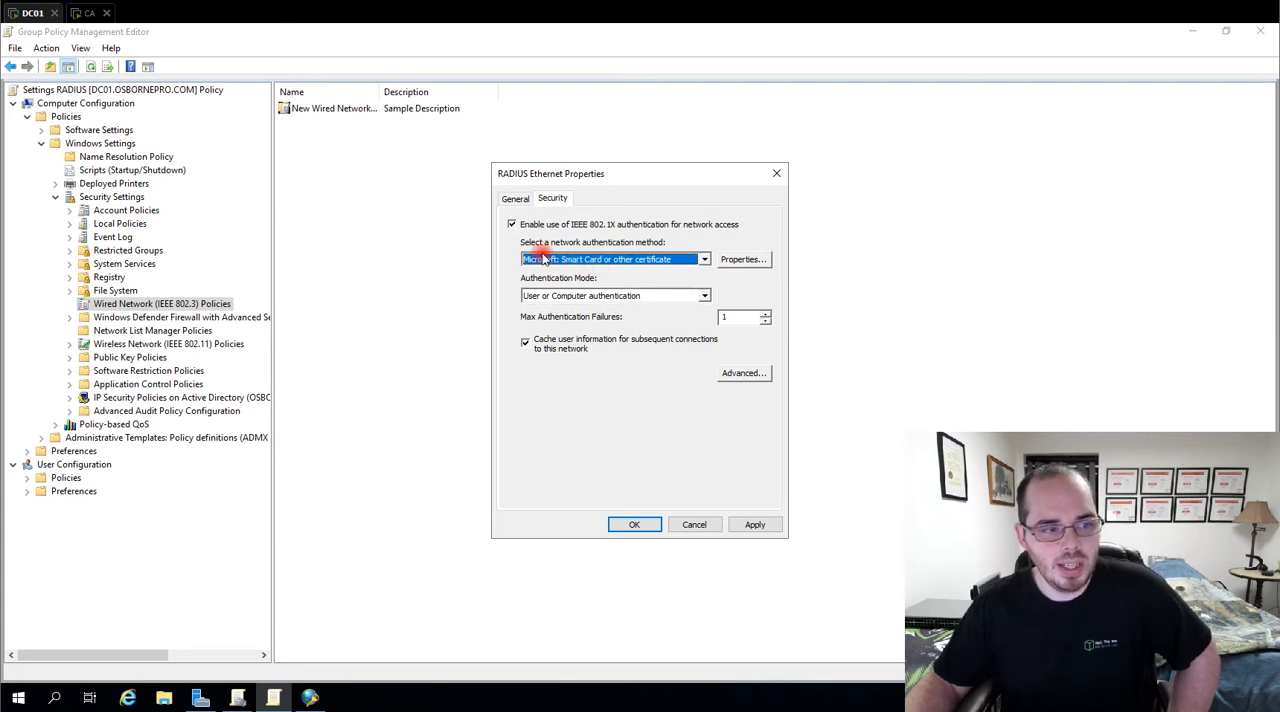
Limit the certificate authentication to server 192.168.137.139 and trust osbornepro-CA-CA and all three osbornepro-CA-CA-1 root authorities
click(745, 264)
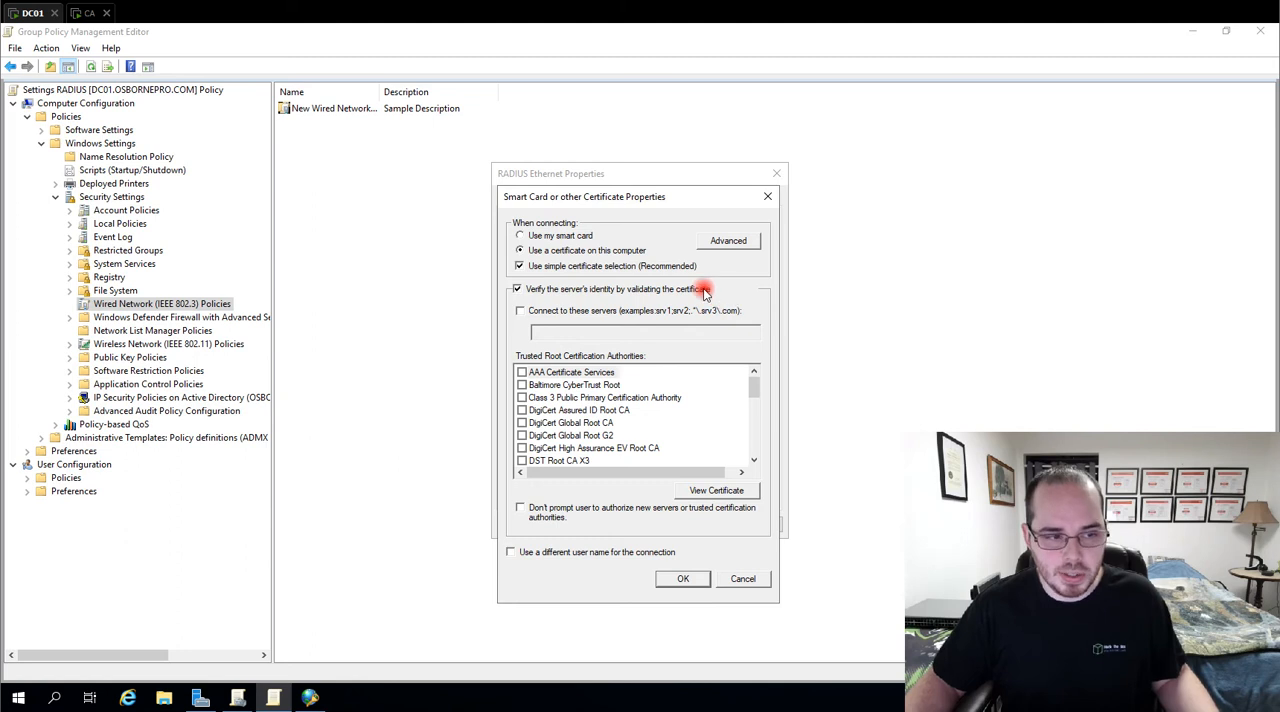
click(522, 312)
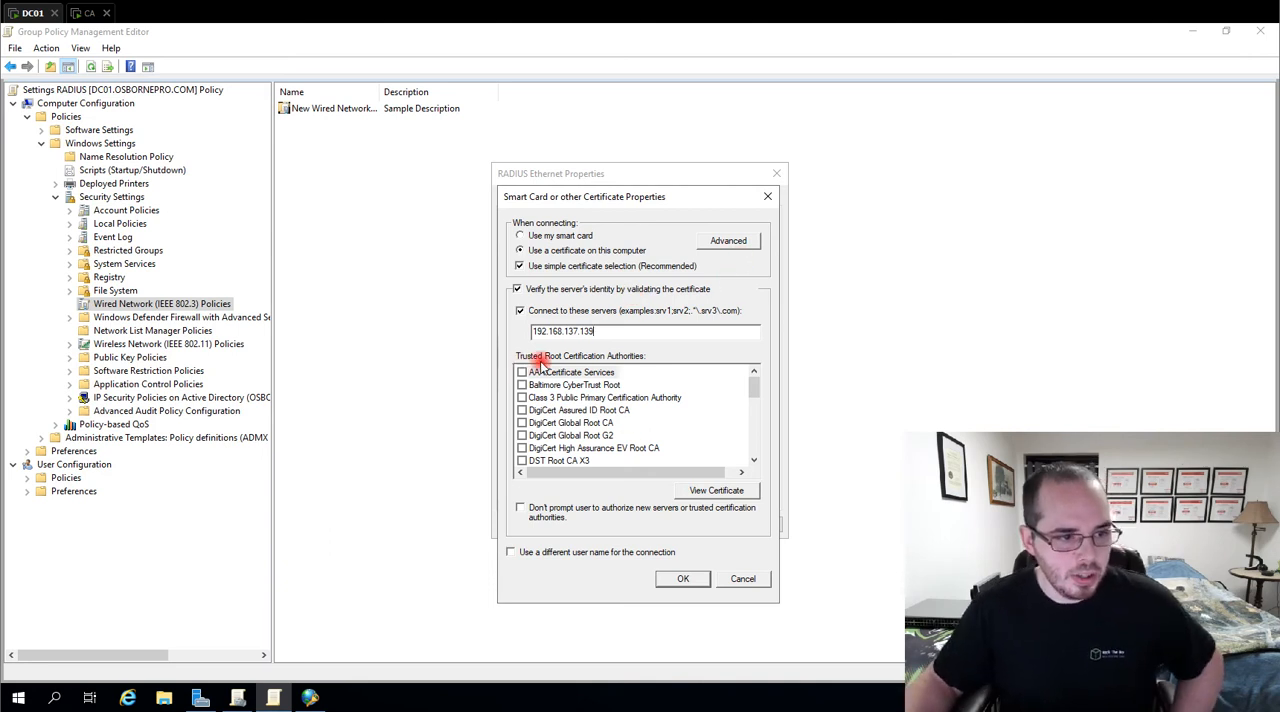
drag(770, 383, 753, 432)
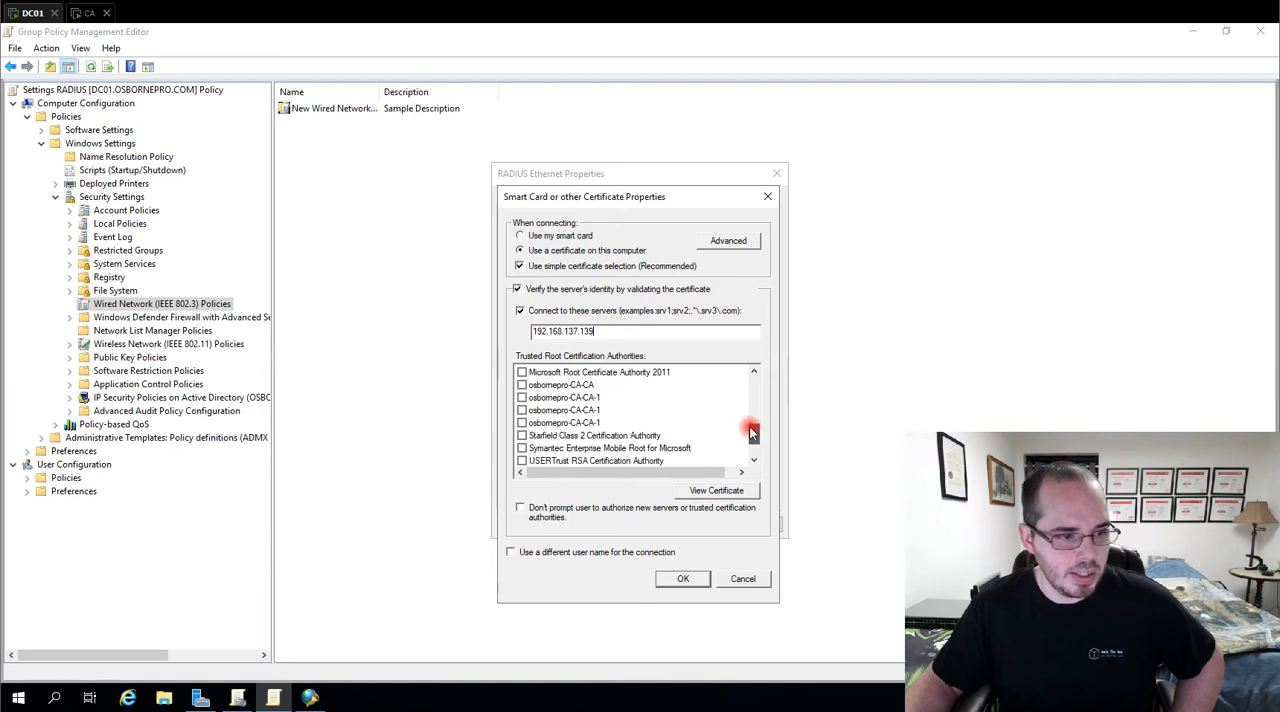
click(521, 384)
click(521, 397)
click(521, 410)
click(521, 422)
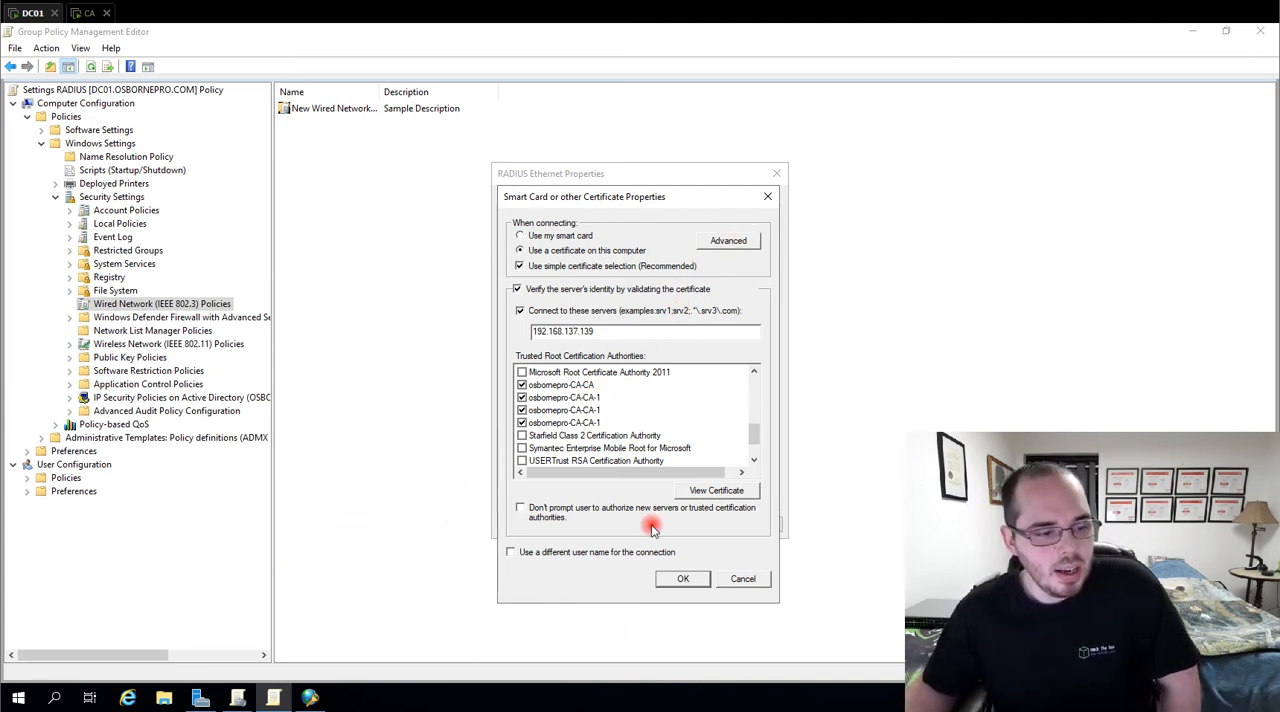
Restrict the advanced certificate selection to the issuers osbornepro-CA-CA and all three osbornepro-CA-CA-1 entries
click(726, 244)
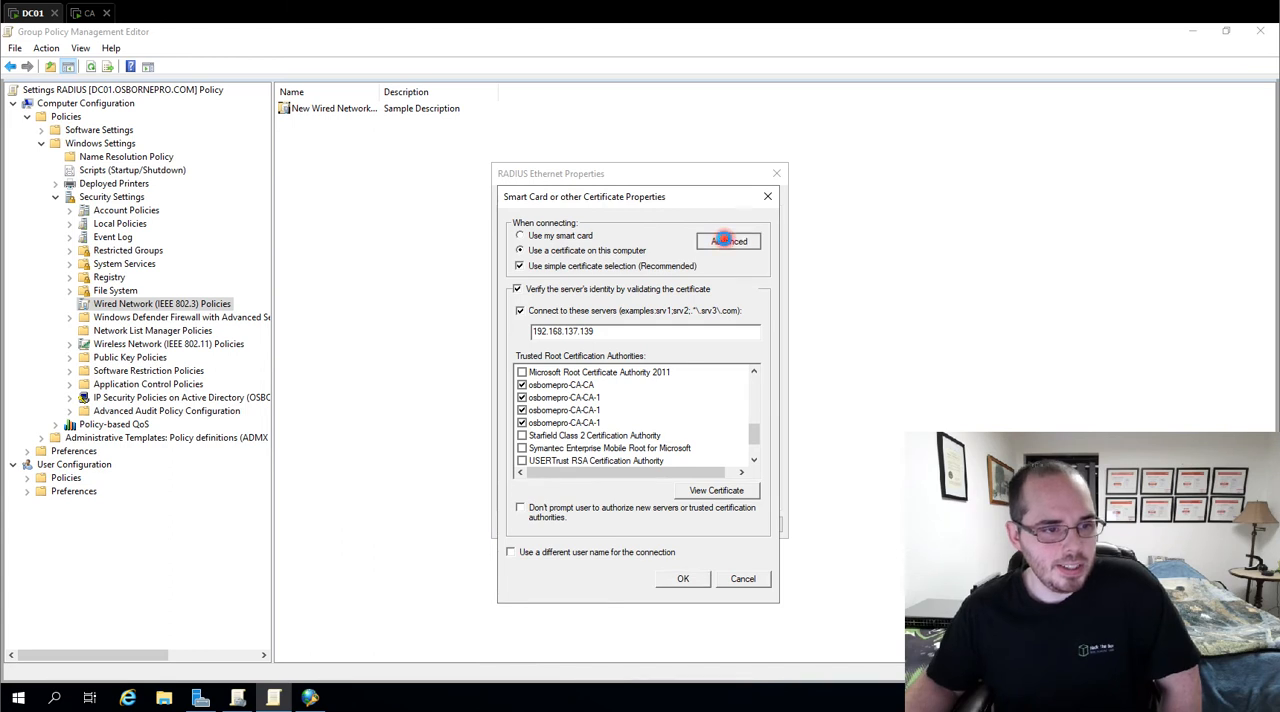
click(533, 263)
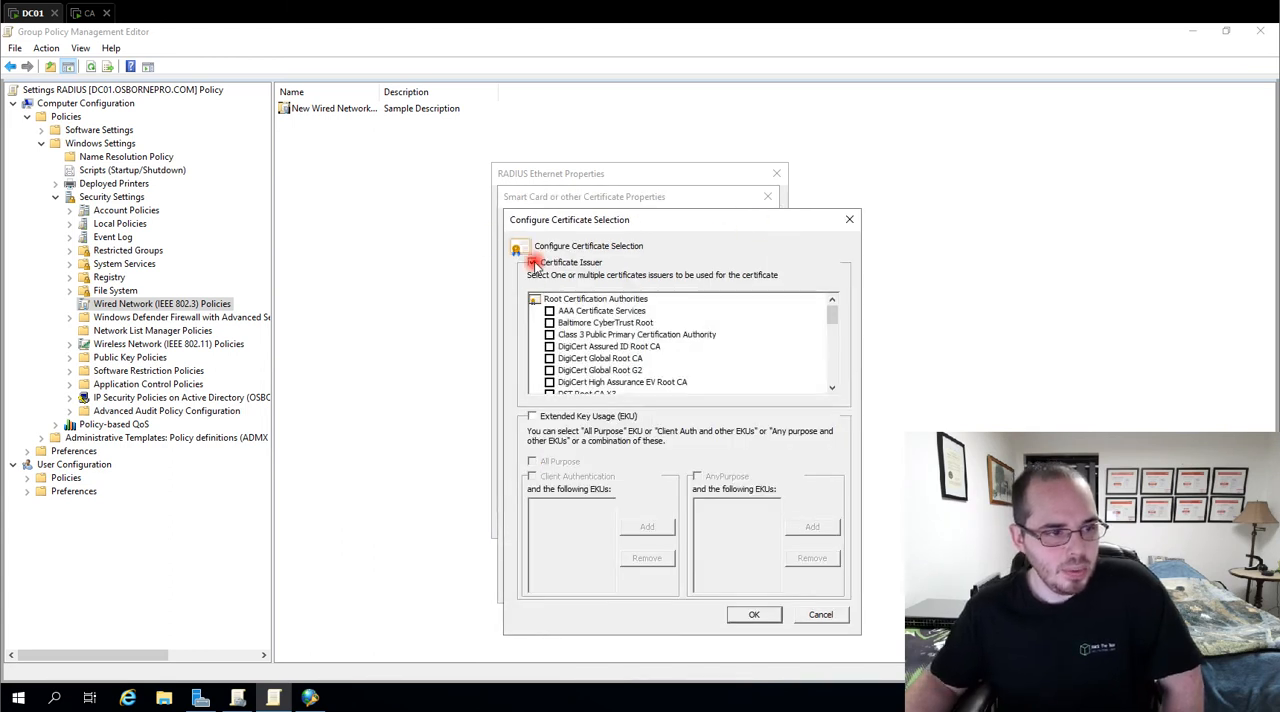
drag(831, 314, 838, 348)
click(549, 322)
click(549, 334)
click(549, 346)
click(549, 358)
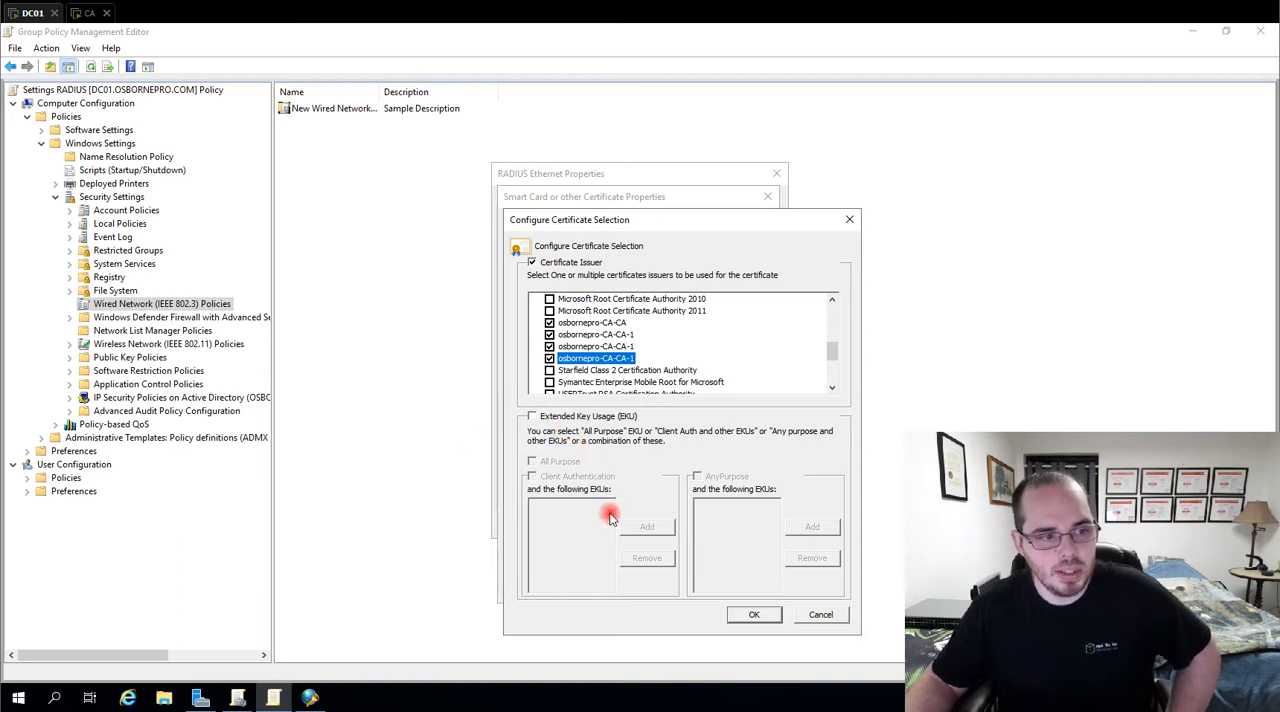
click(754, 615)
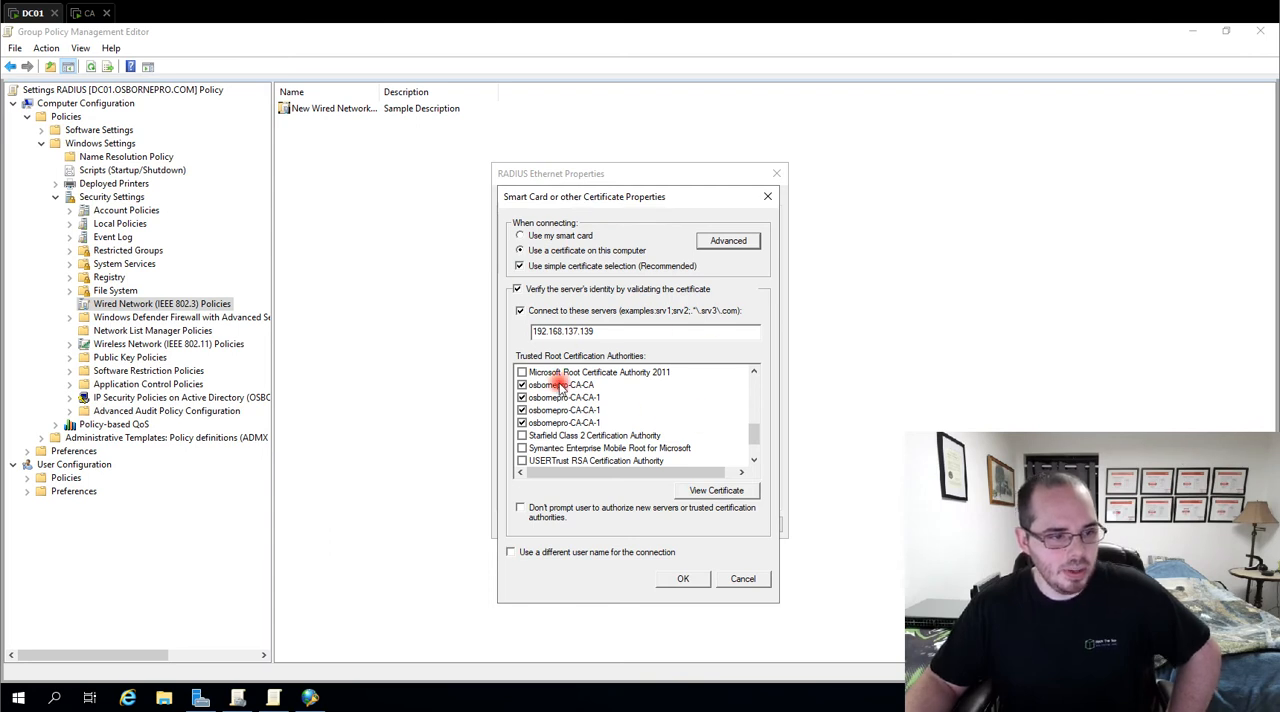
Add 192.168.137.40 to the allowed servers and accept the certificate properties
click(653, 329)
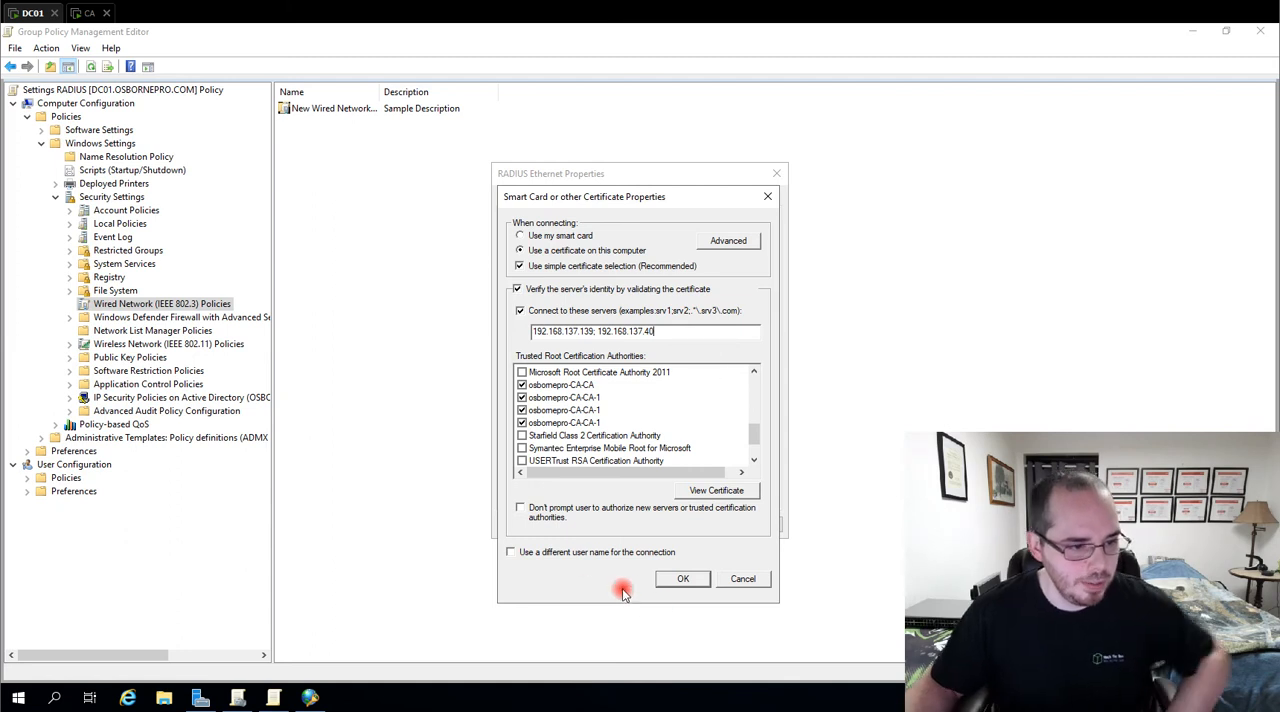
click(684, 579)
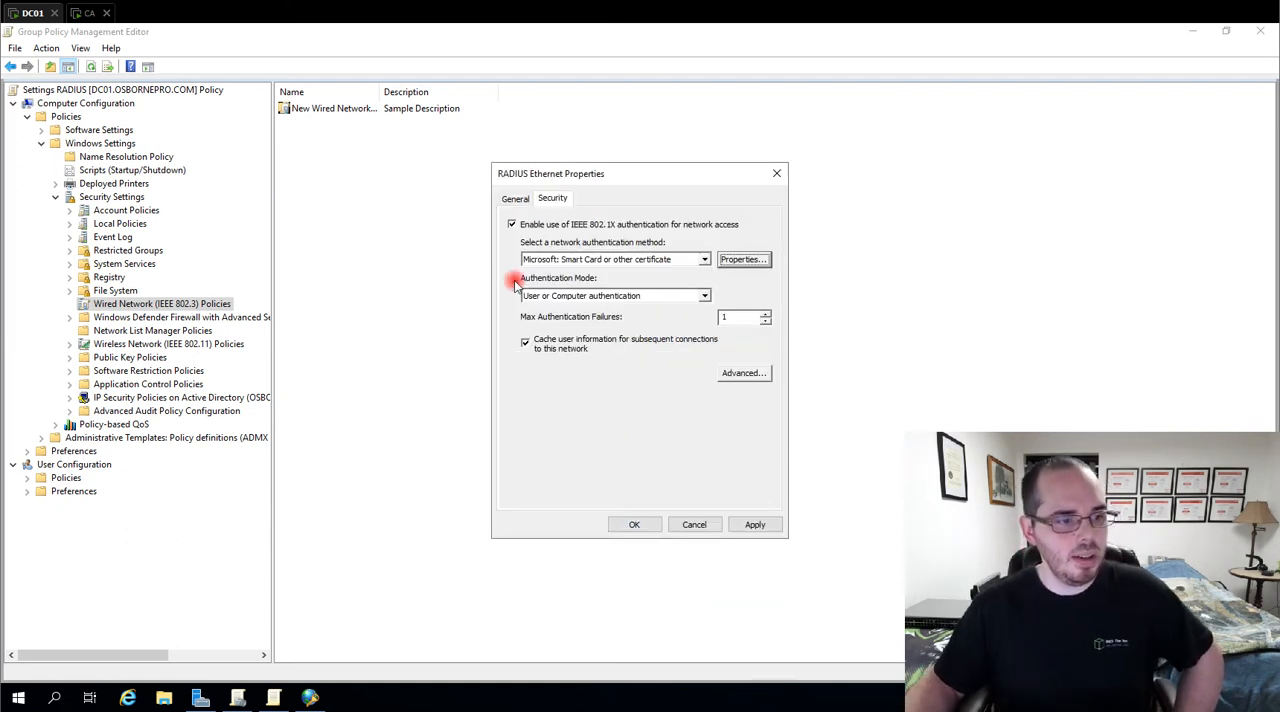
Set the RADIUS Ethernet policy's authentication mode to Computer only and save the policy
click(580, 296)
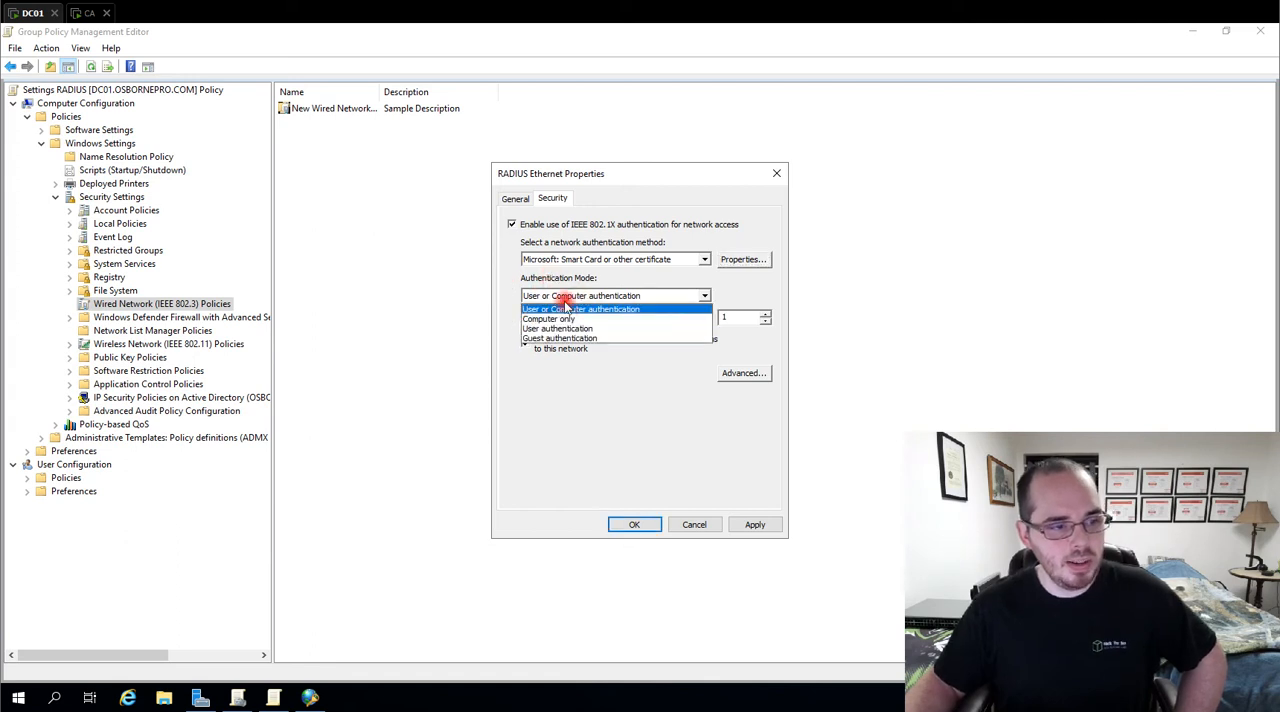
click(567, 319)
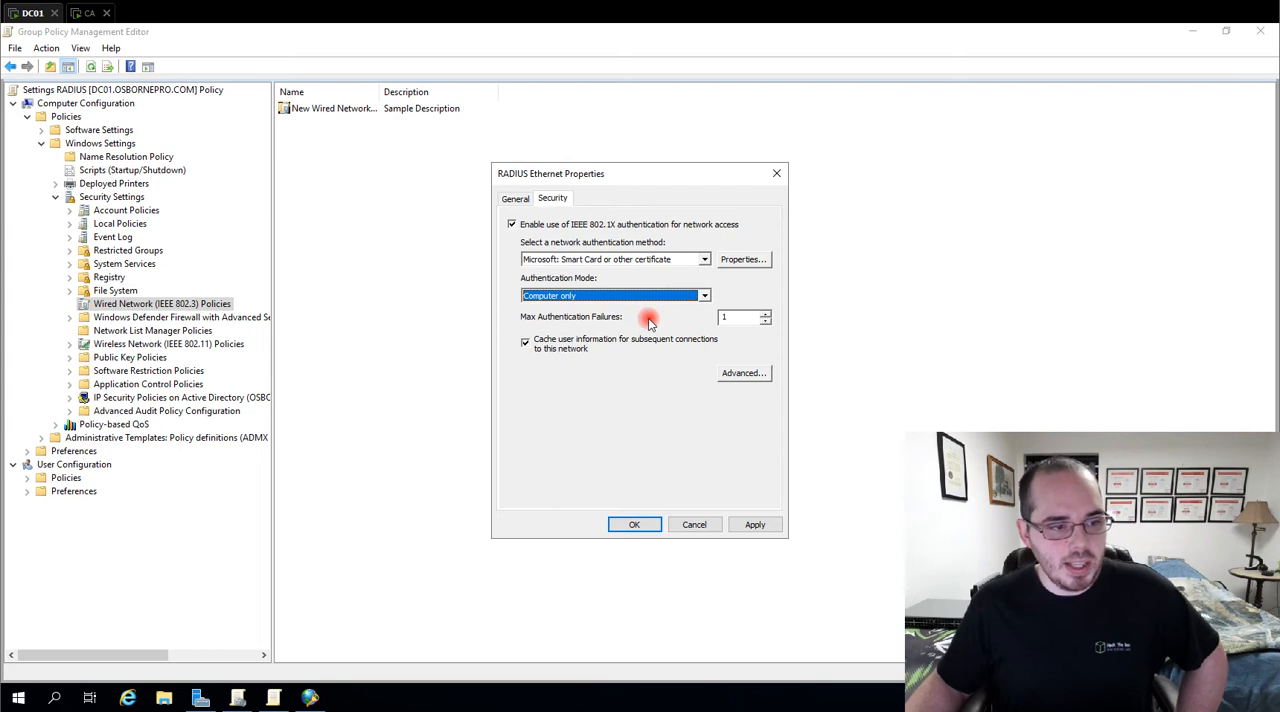
drag(748, 318, 712, 318)
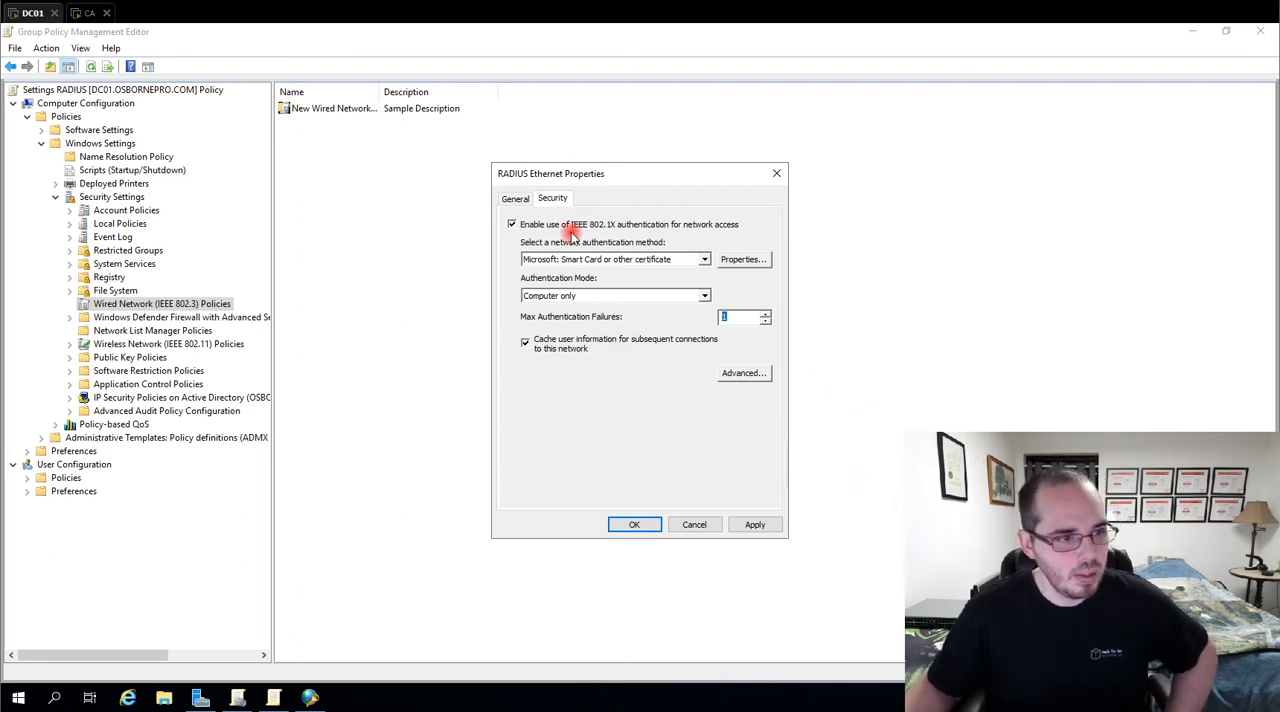
click(636, 525)
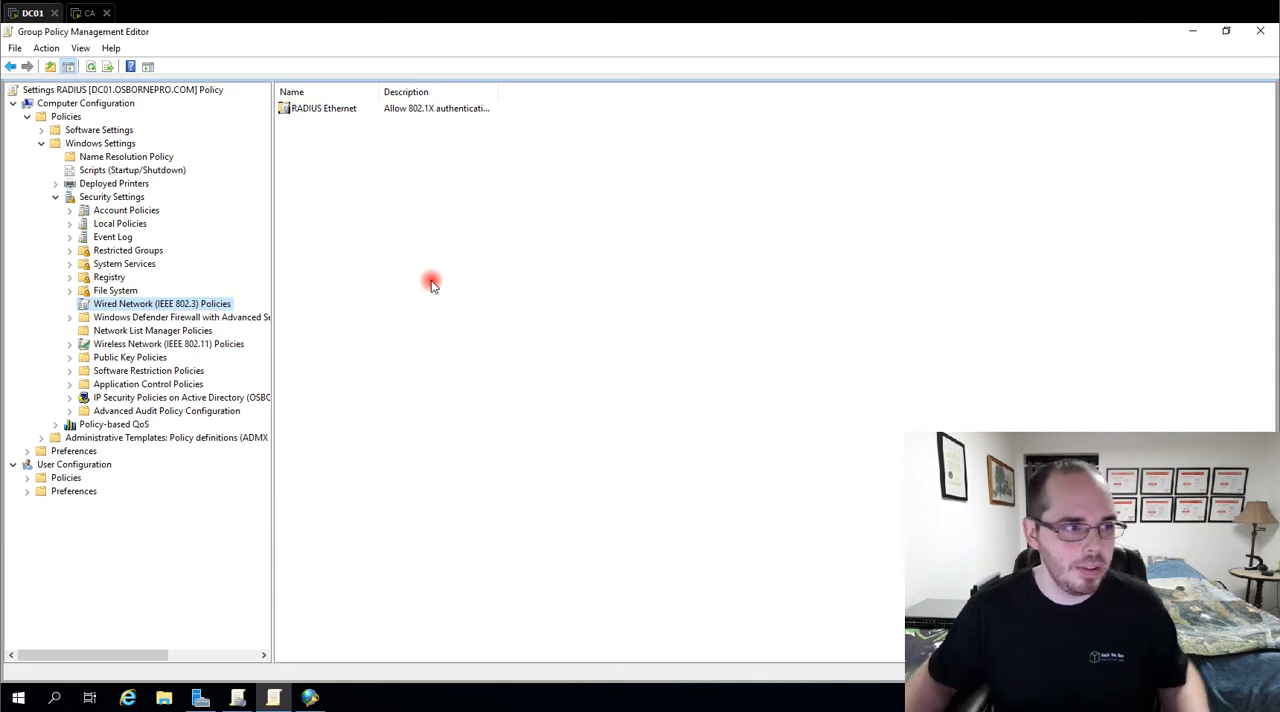
Switch to the web browser and log in to the Cisco switch as cisco with the account password
click(310, 697)
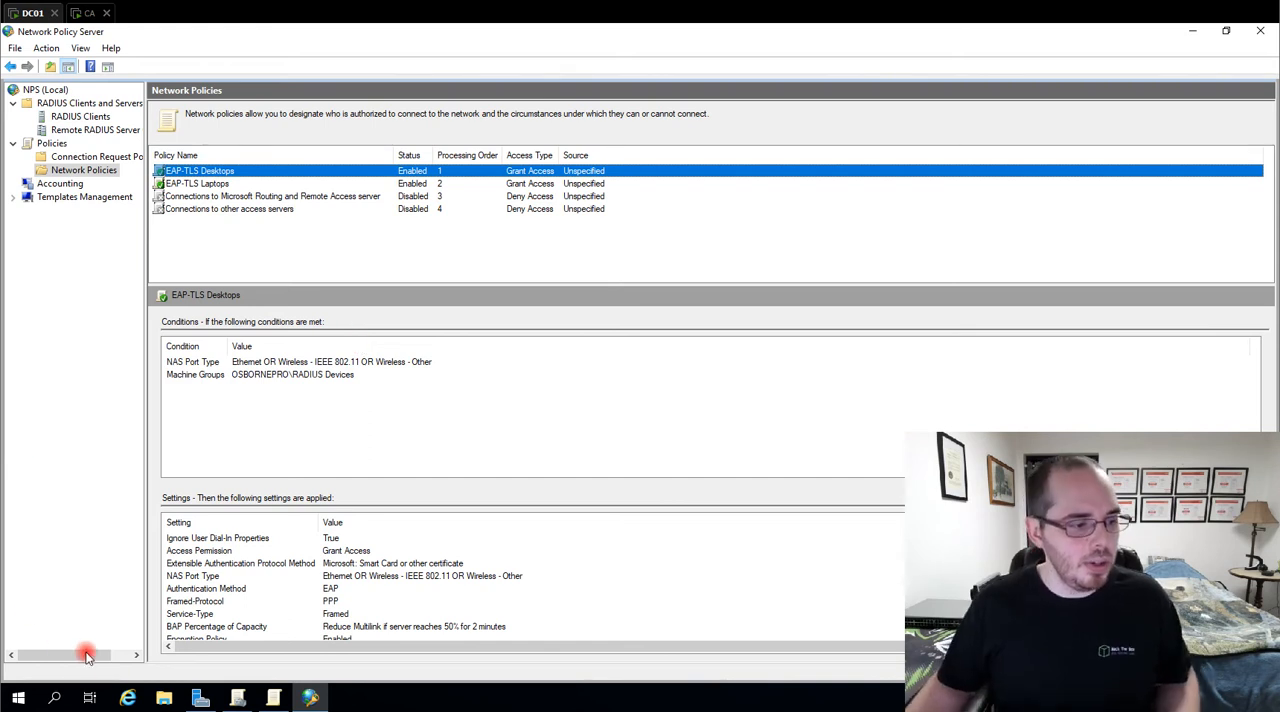
mouse_move(237, 697)
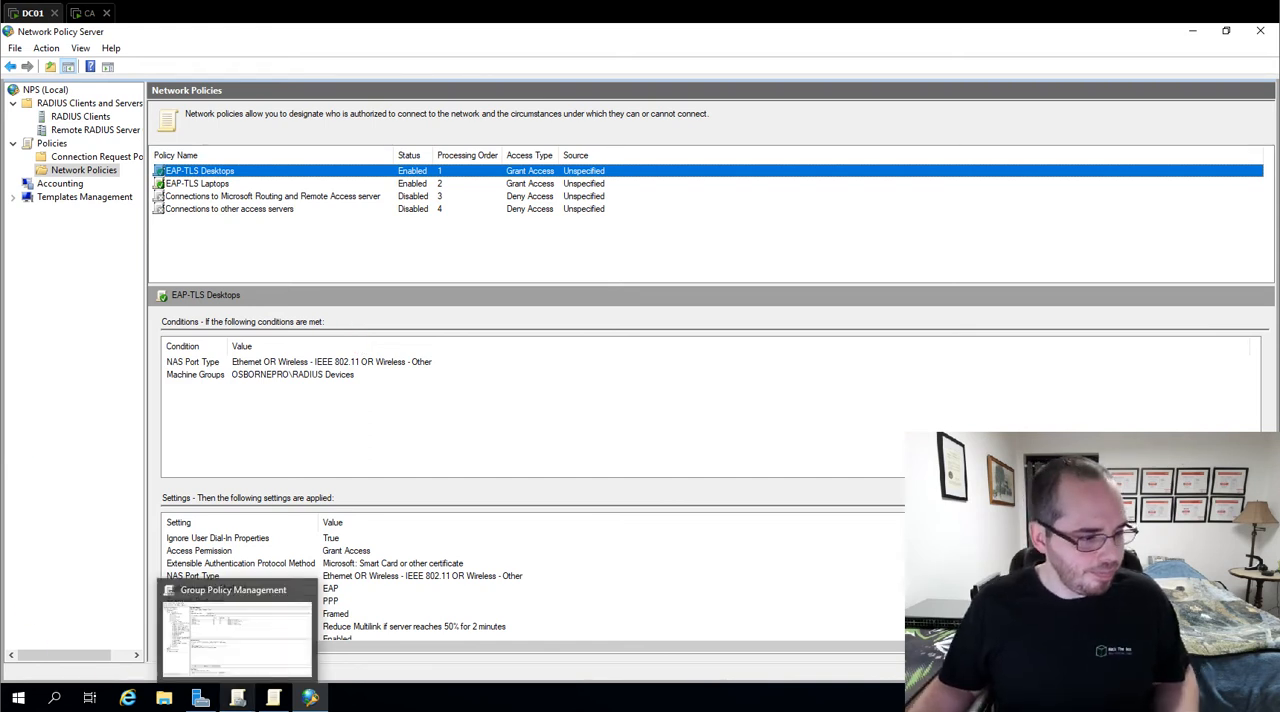
click(310, 697)
click(466, 257)
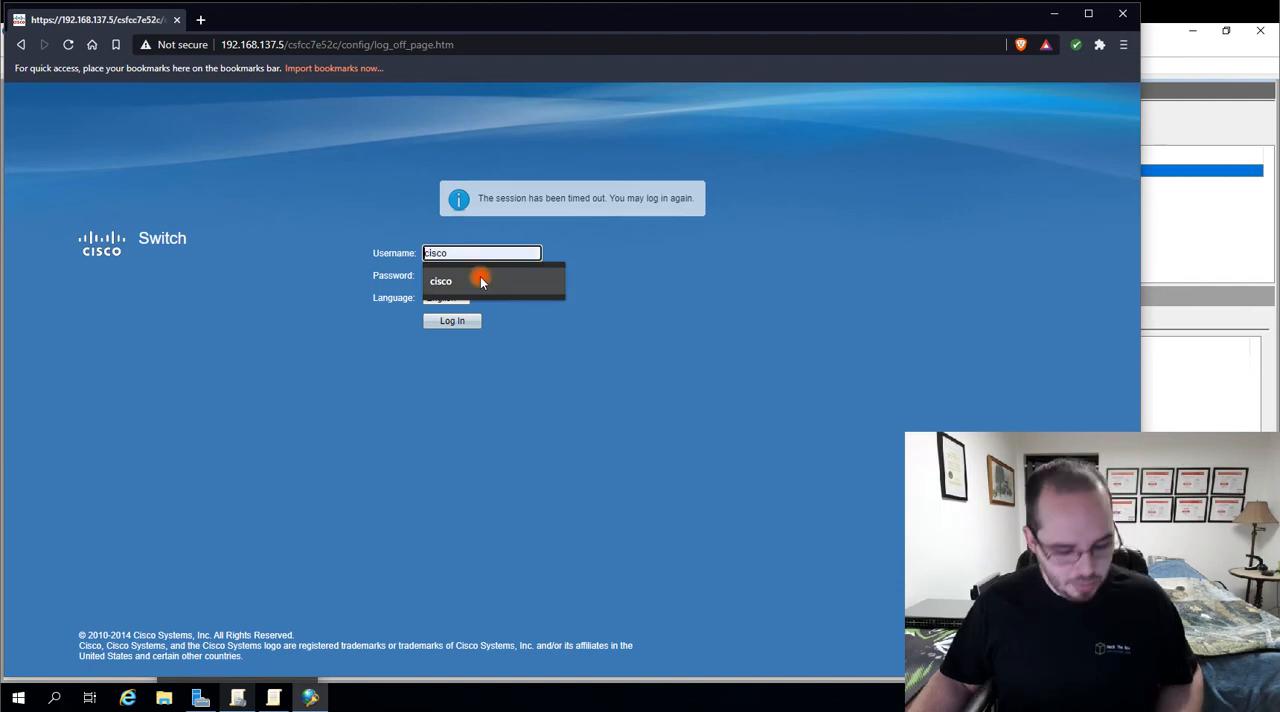
text(c)
click(480, 282)
click(481, 276)
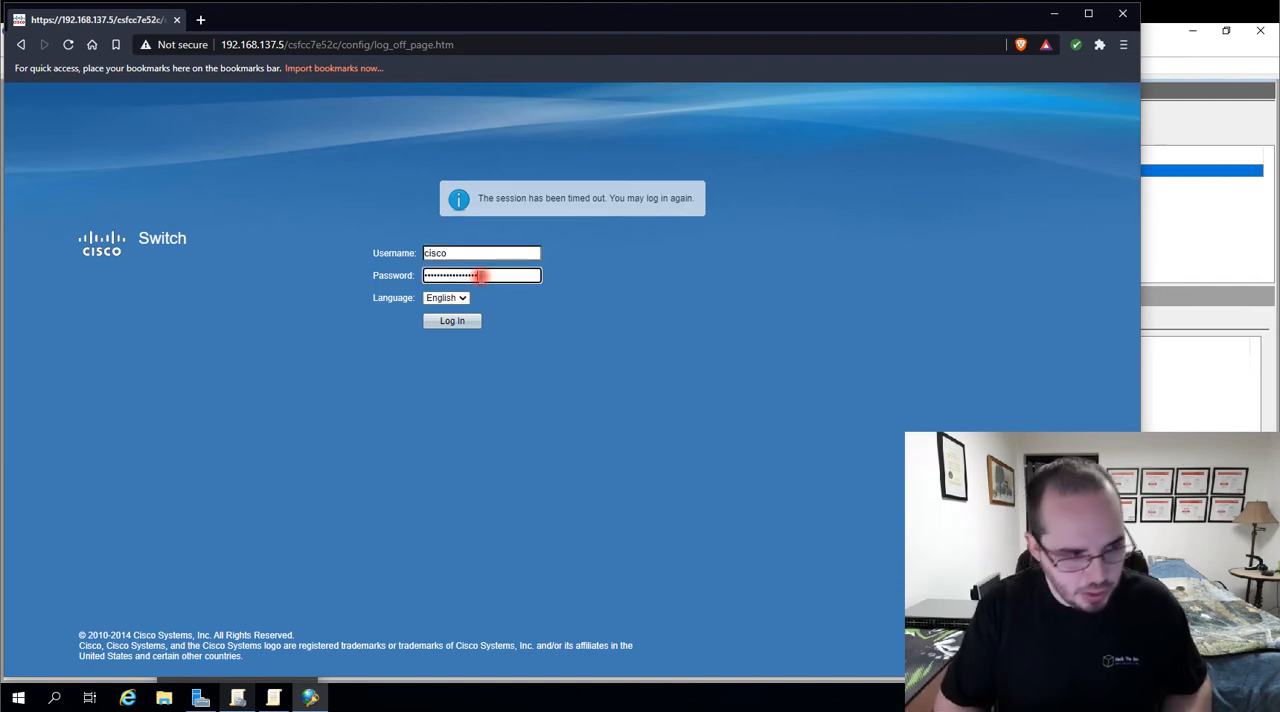
key(Return)
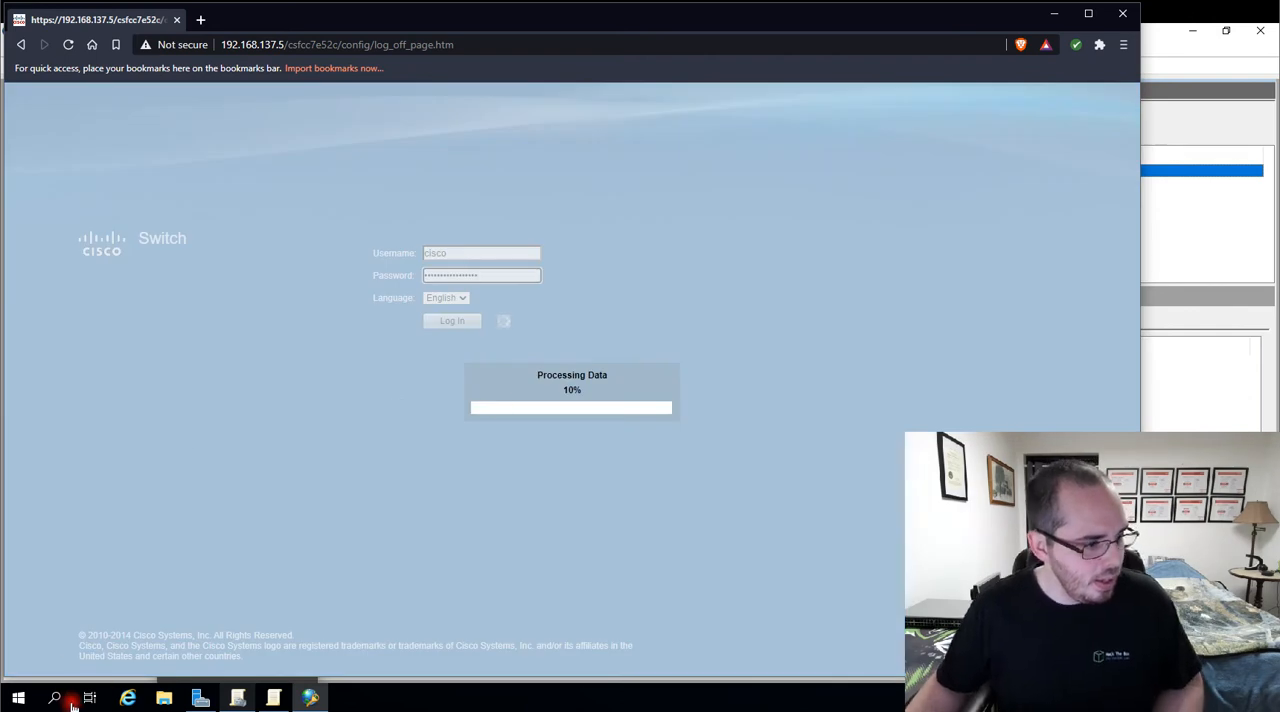
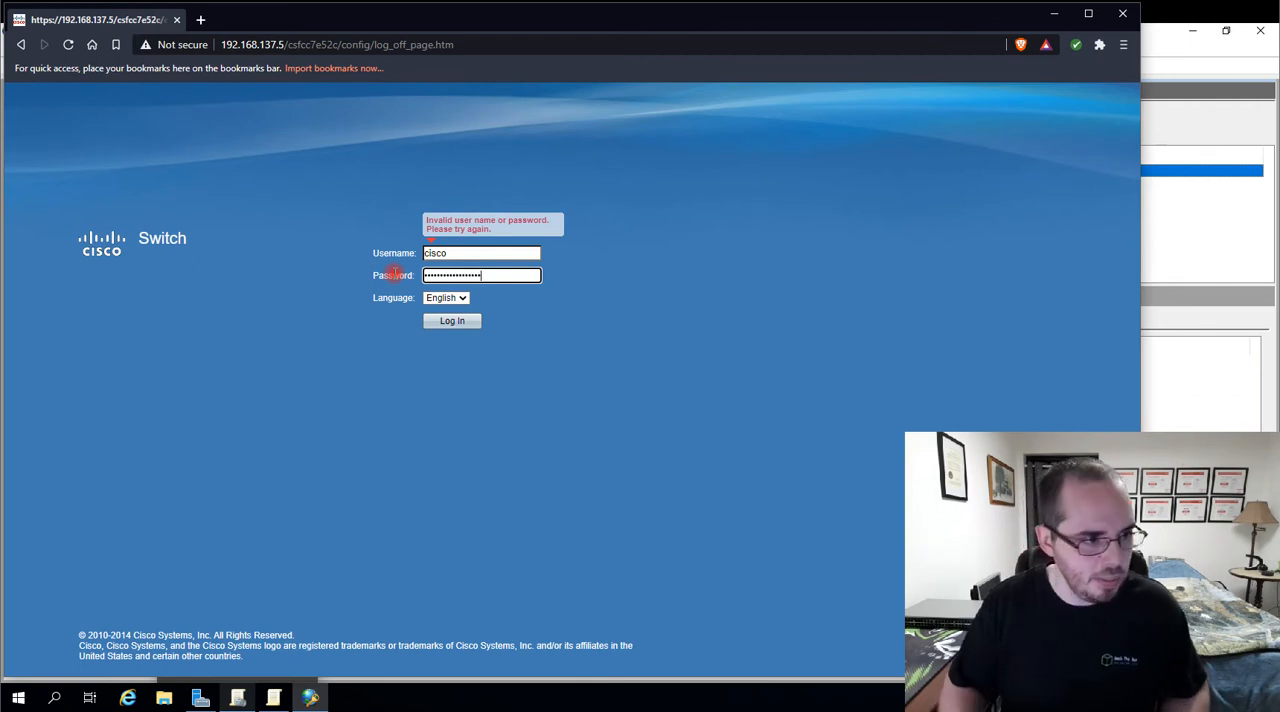
key(Return)
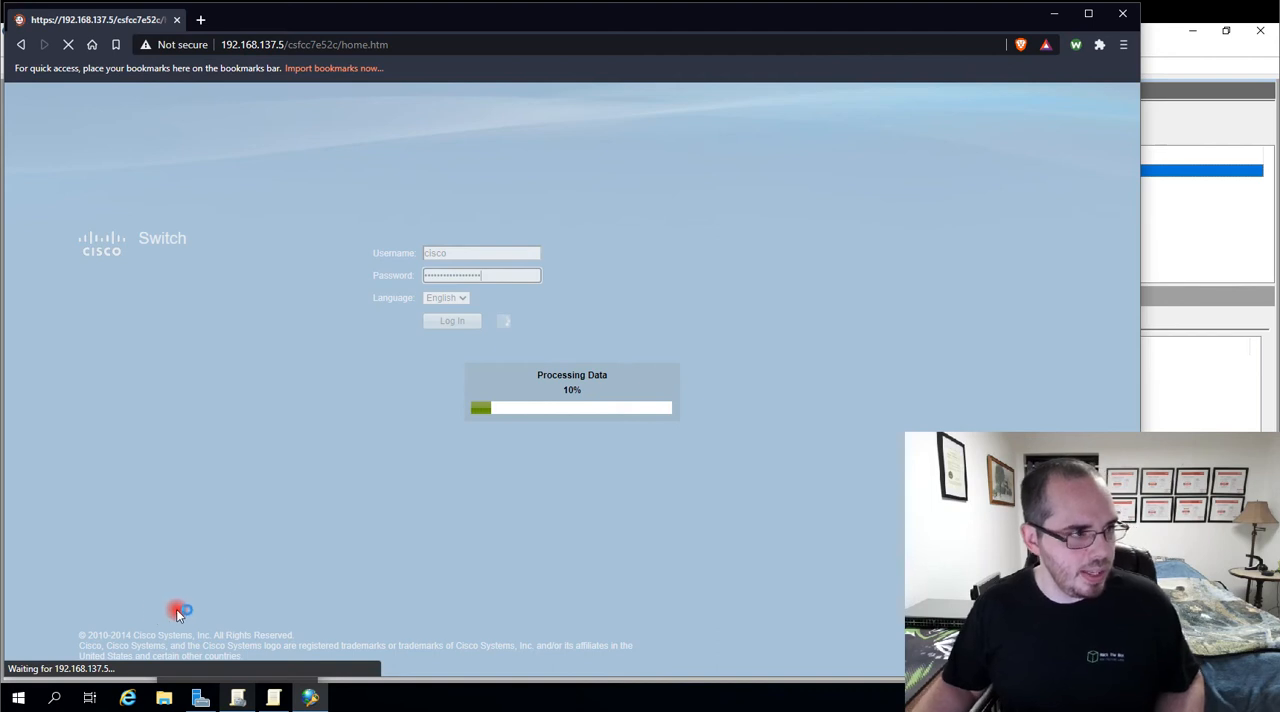
key(alt+Tab)
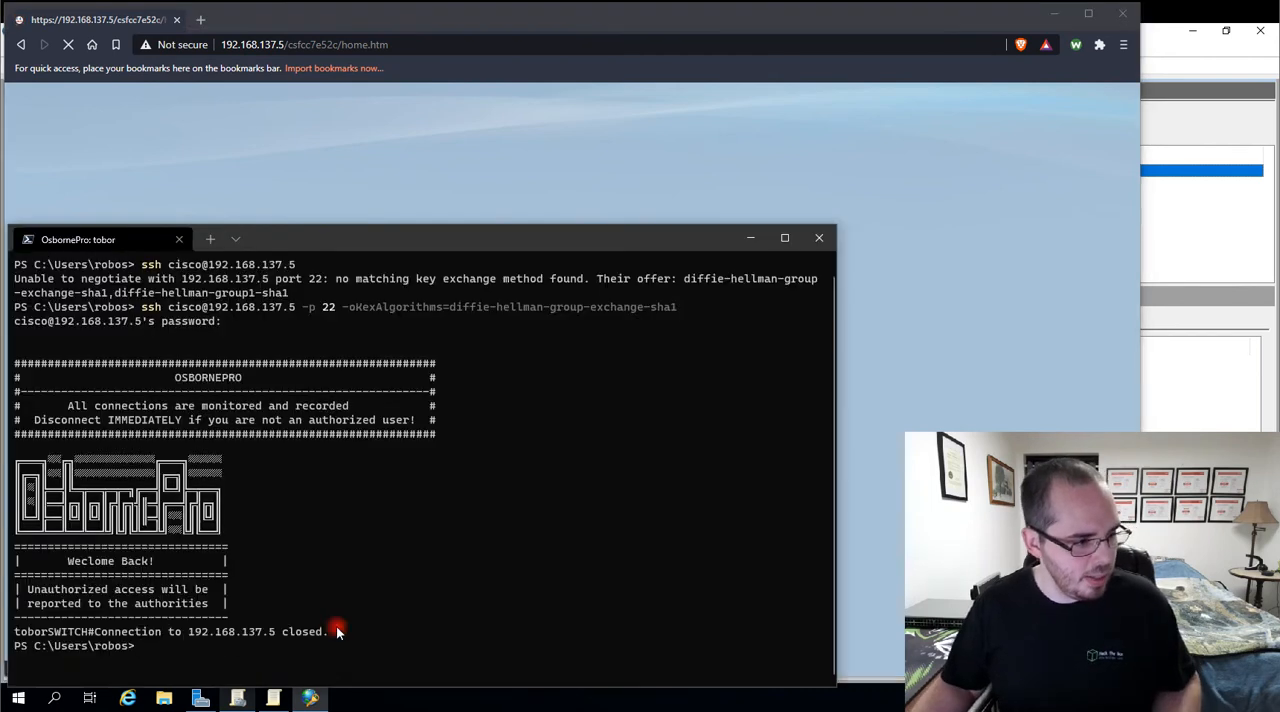
text(clear)
key(Return)
key(Up)
key(Up)
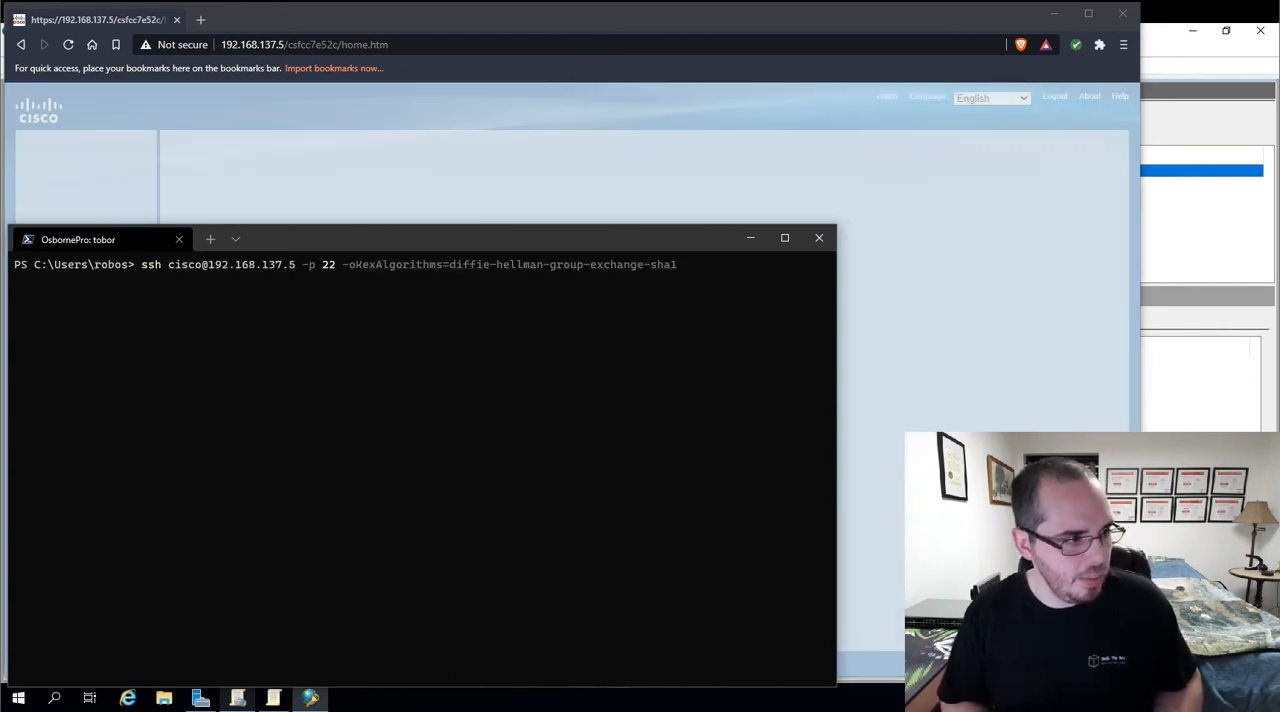
key(Return)
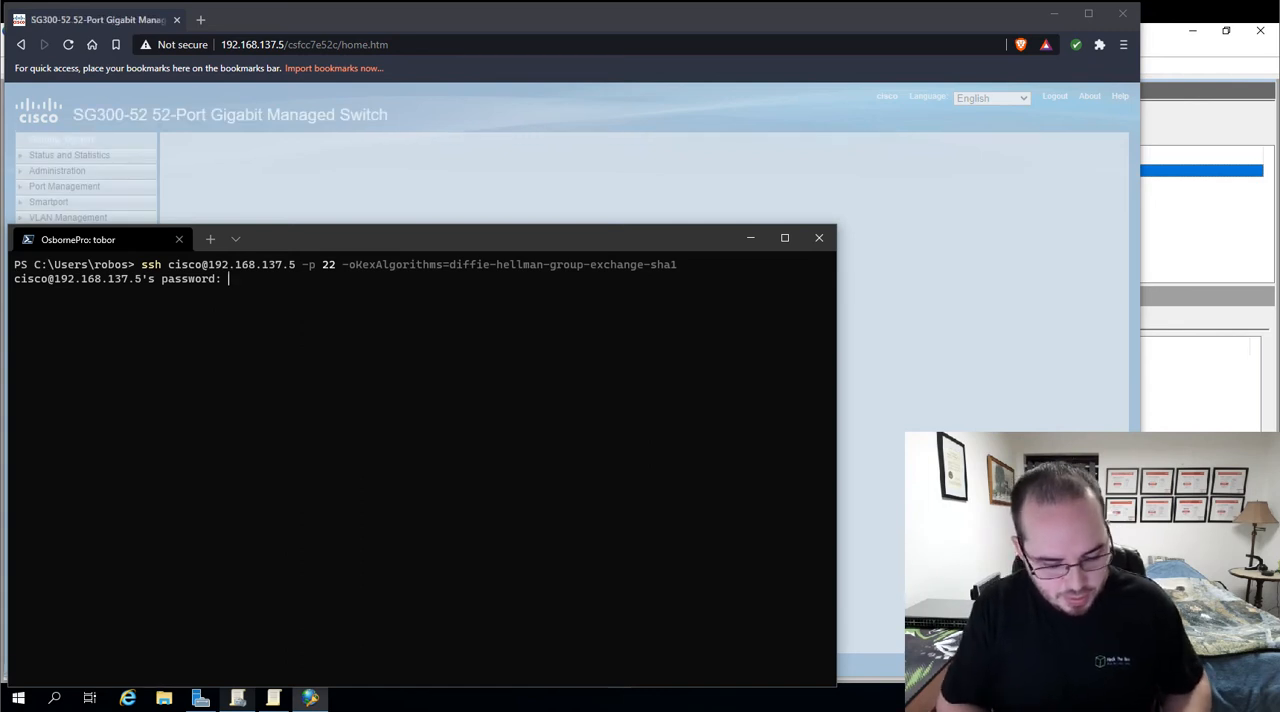
key(Return)
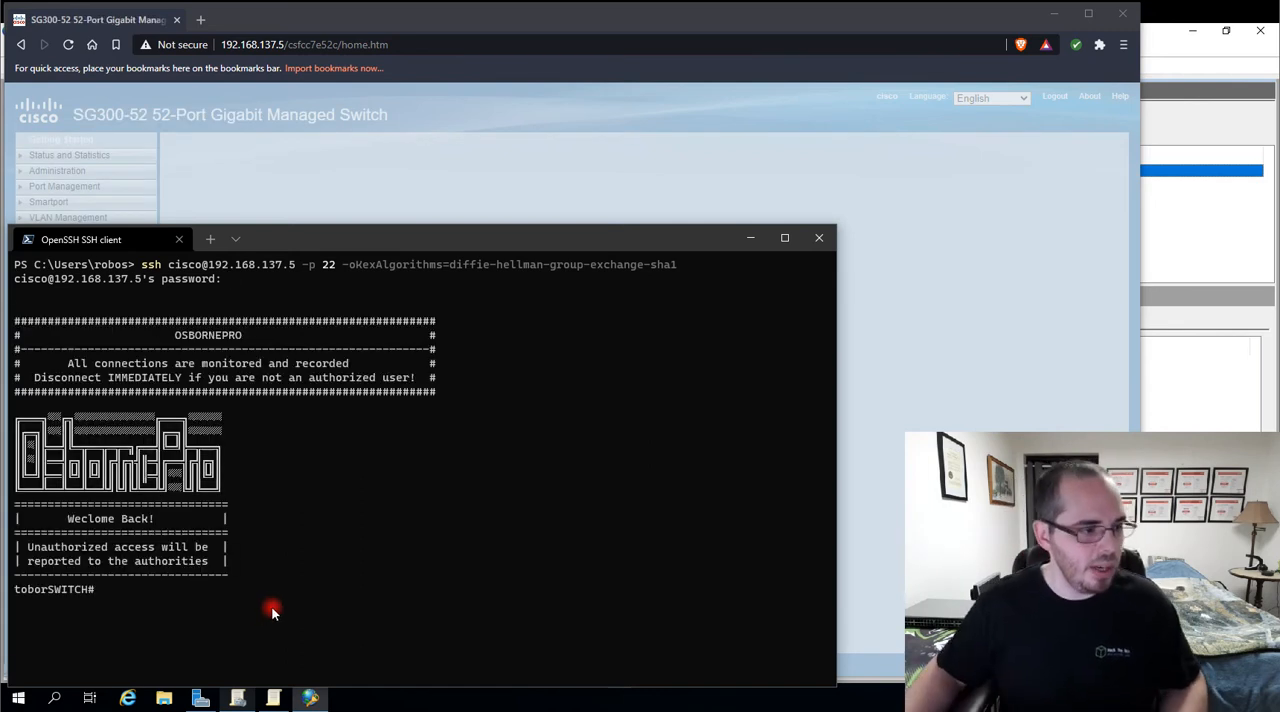
Switch to the browser and open the RADIUS page in the switch's Security settings
click(580, 33)
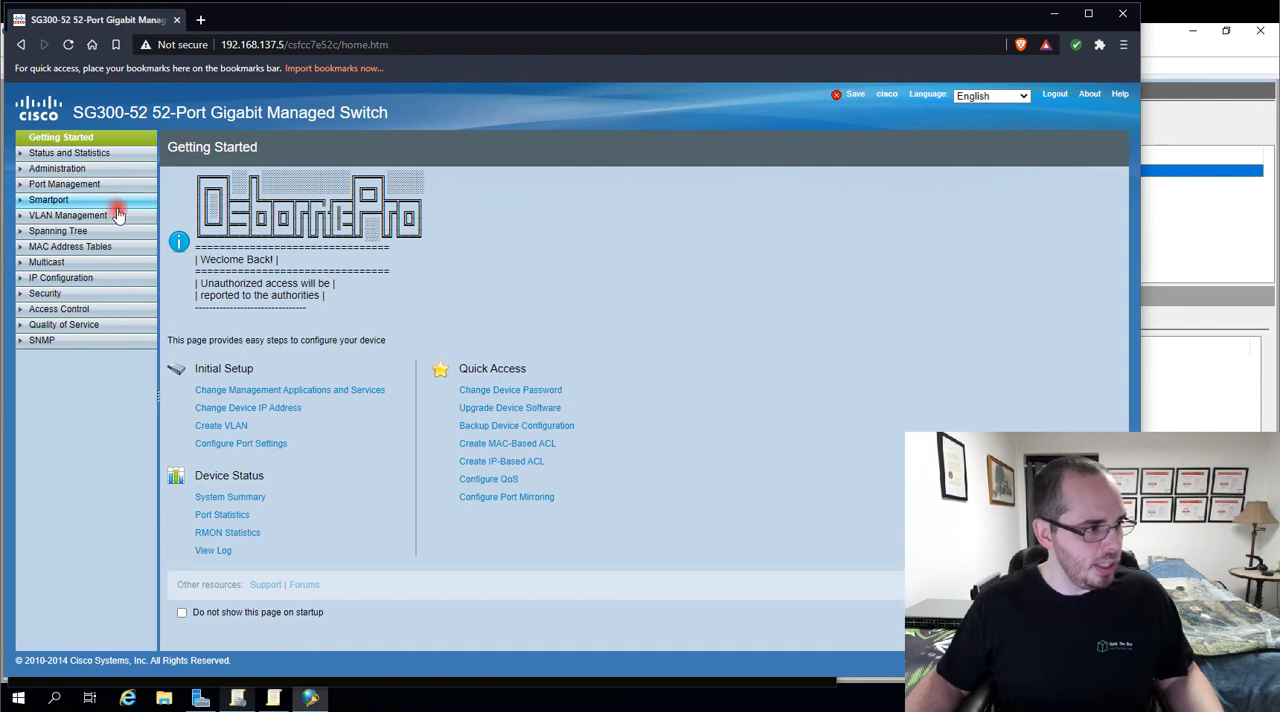
click(40, 296)
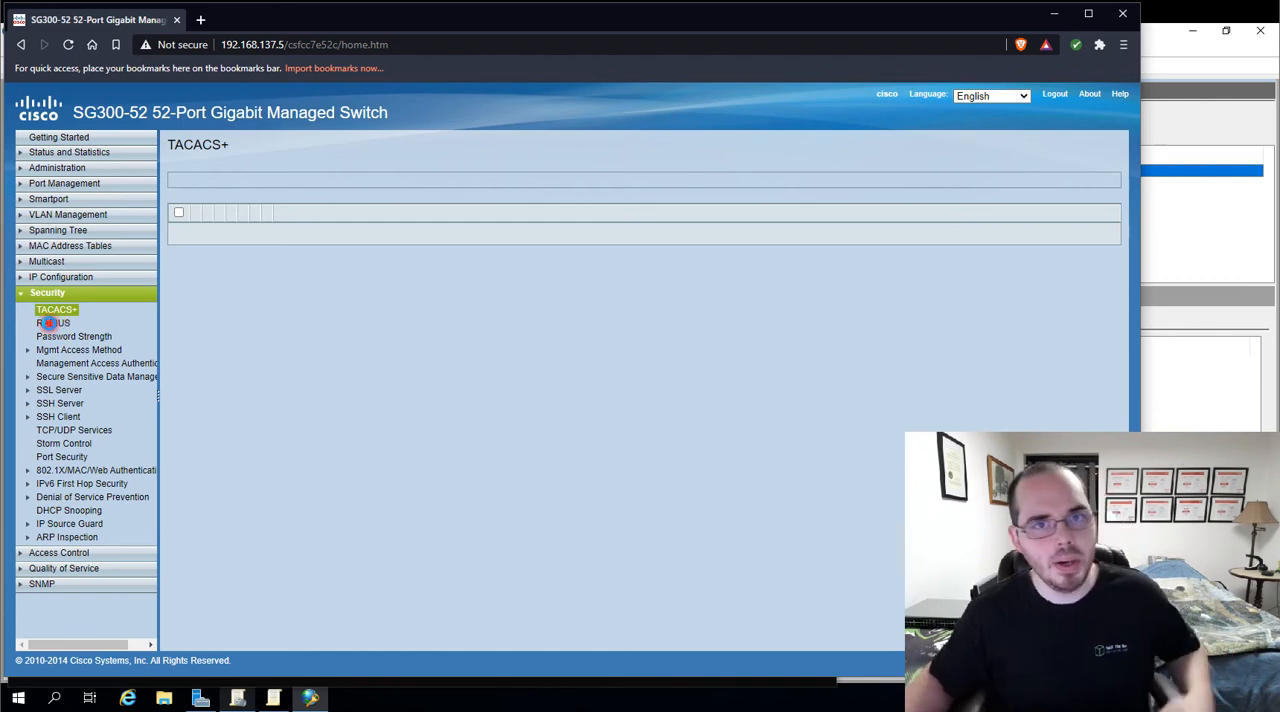
click(50, 323)
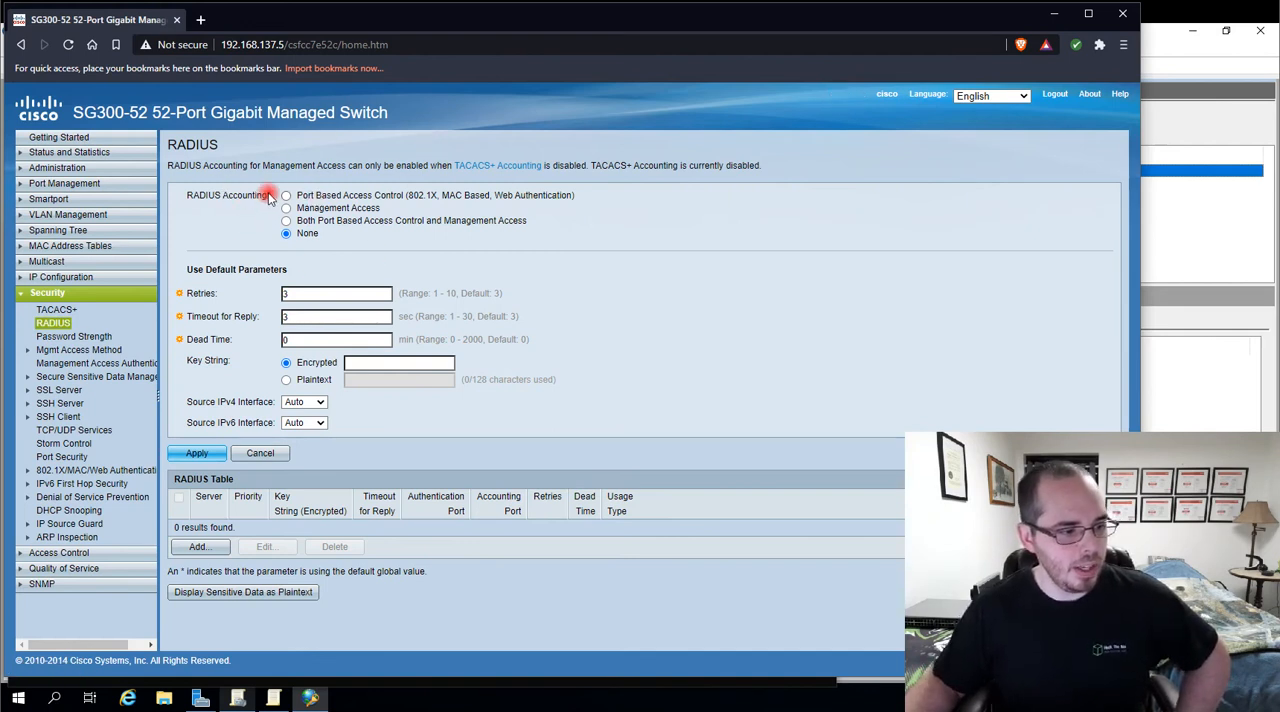
Switch to the SSH session, enter configuration mode and run aaa accounting dot1x start-stop group radius
click(197, 697)
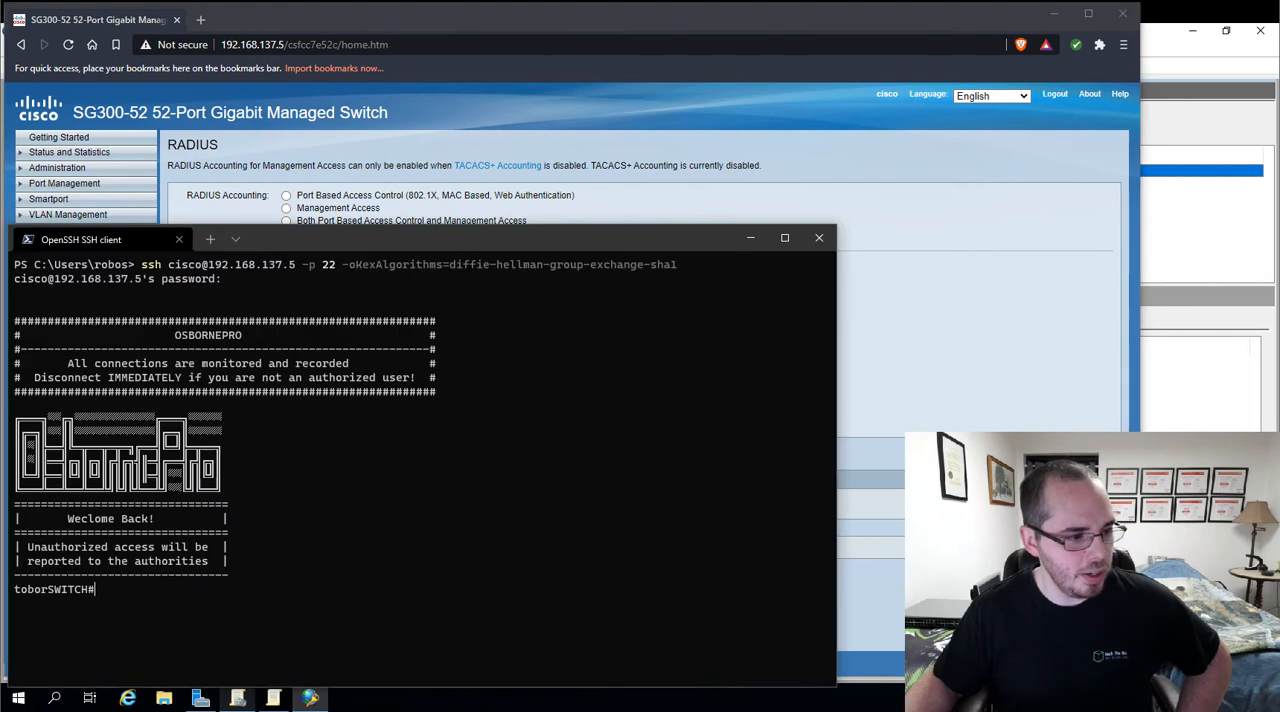
text(conf t)
key(Return)
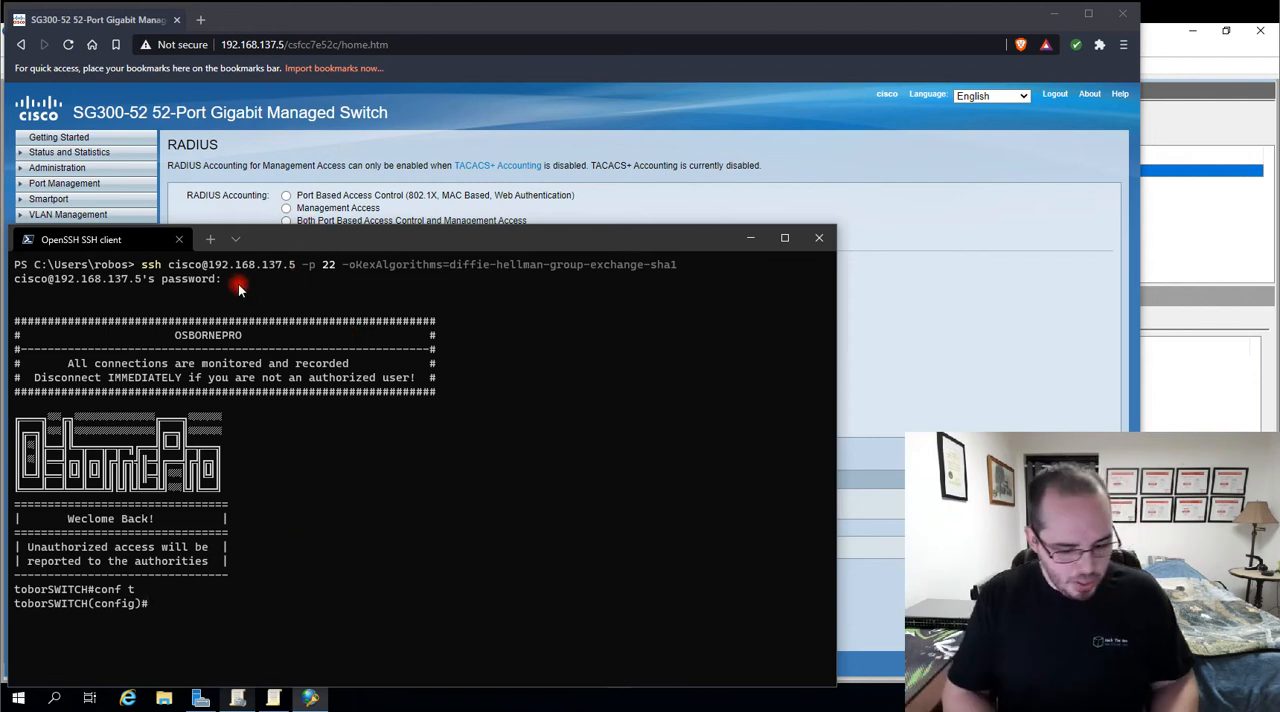
text(aaa )
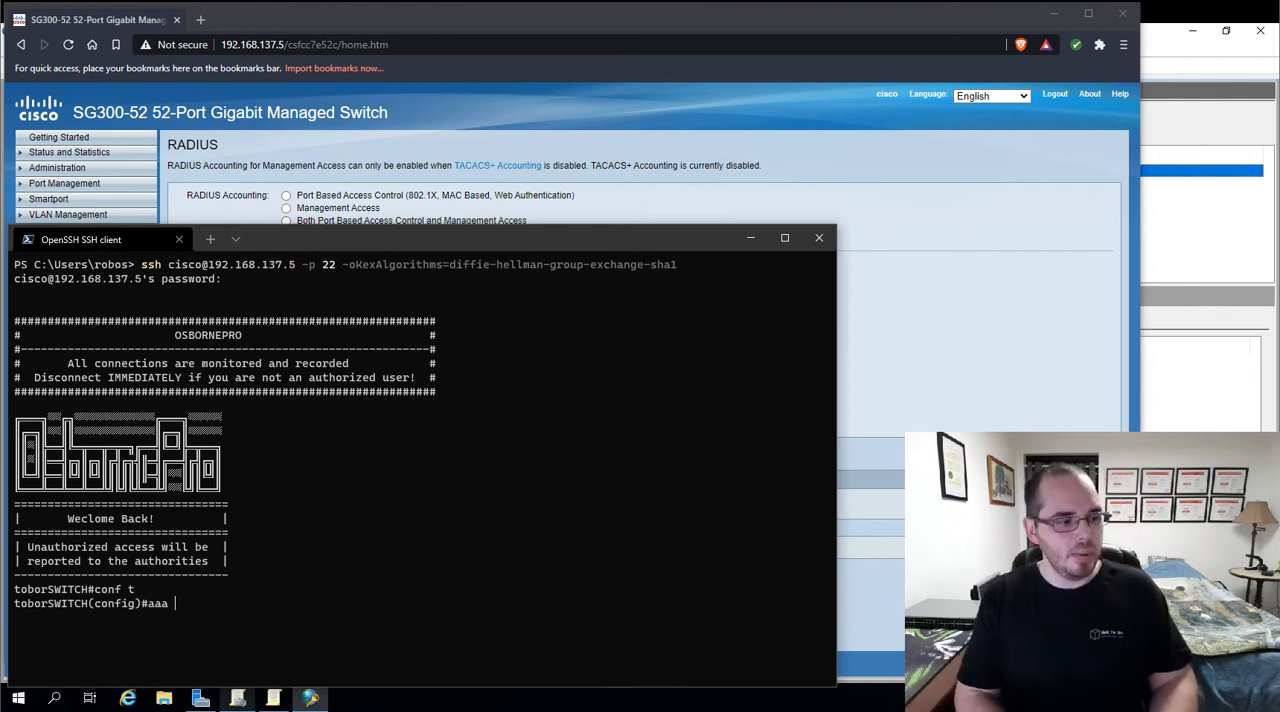
text(a)
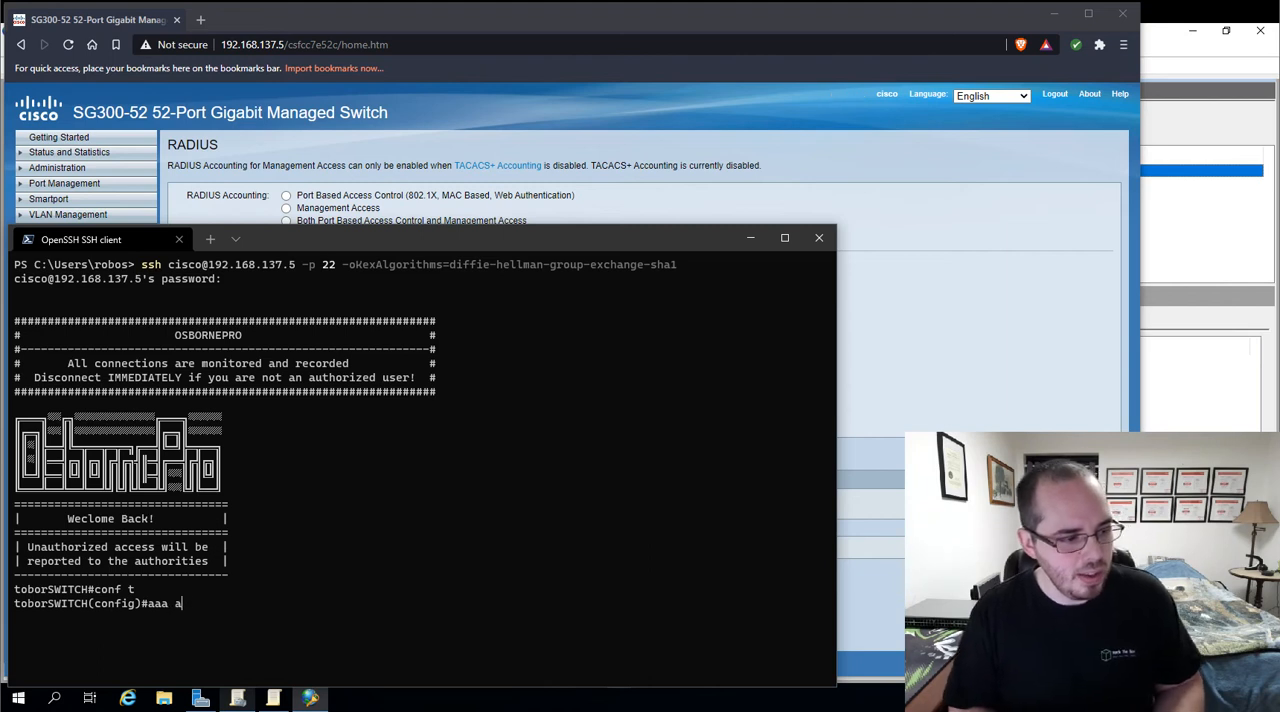
text(ccounting ?dot1x ?s)
key(Tab)
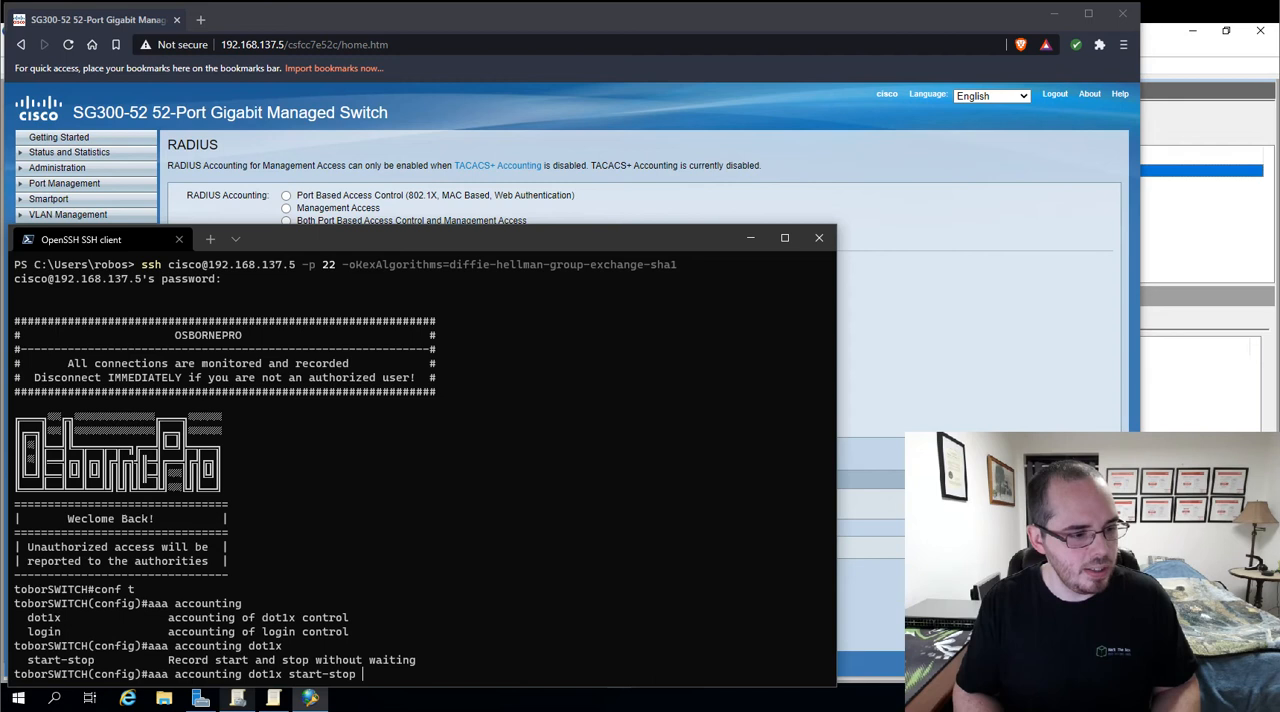
text(?)
text(g)
key(Tab)
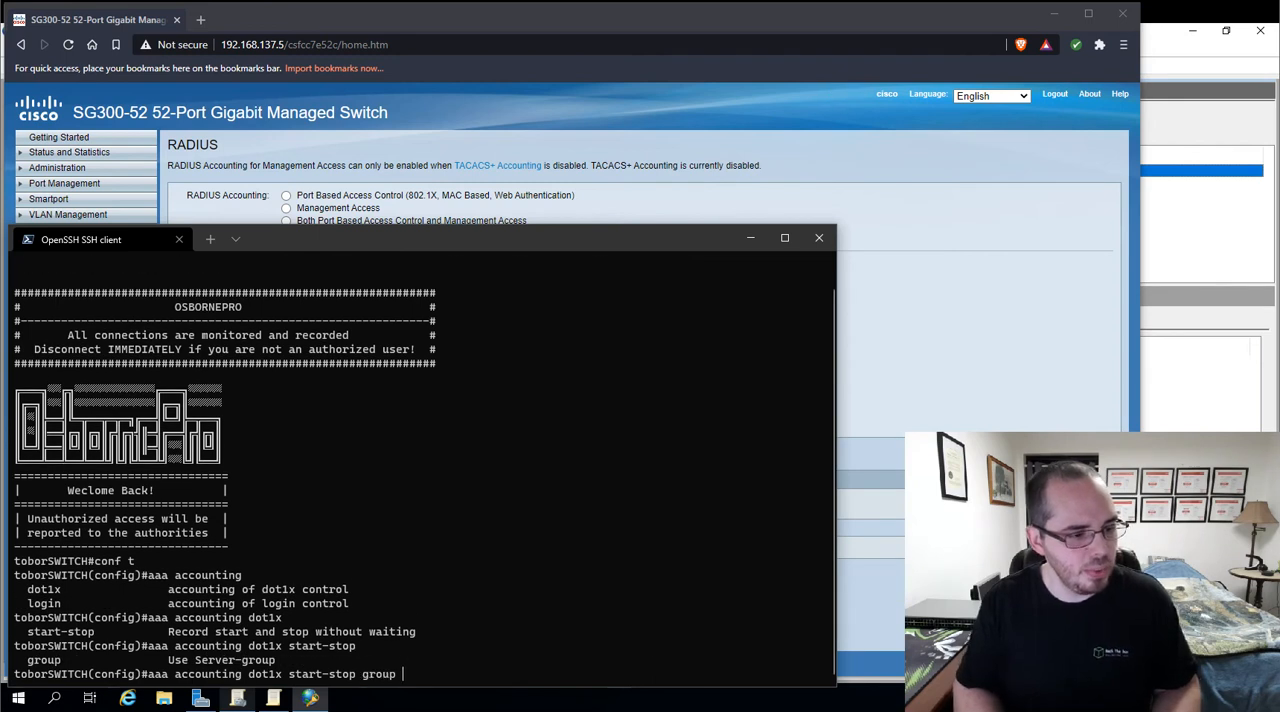
text(radius?)
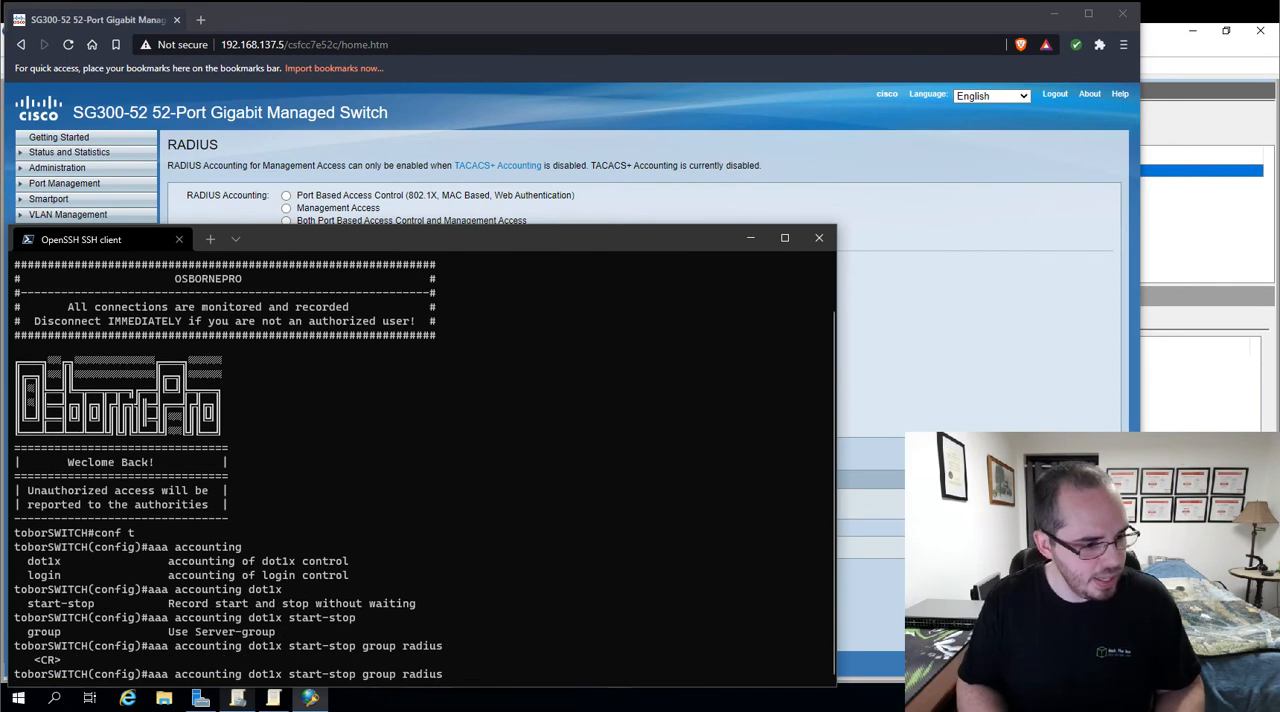
key(Return)
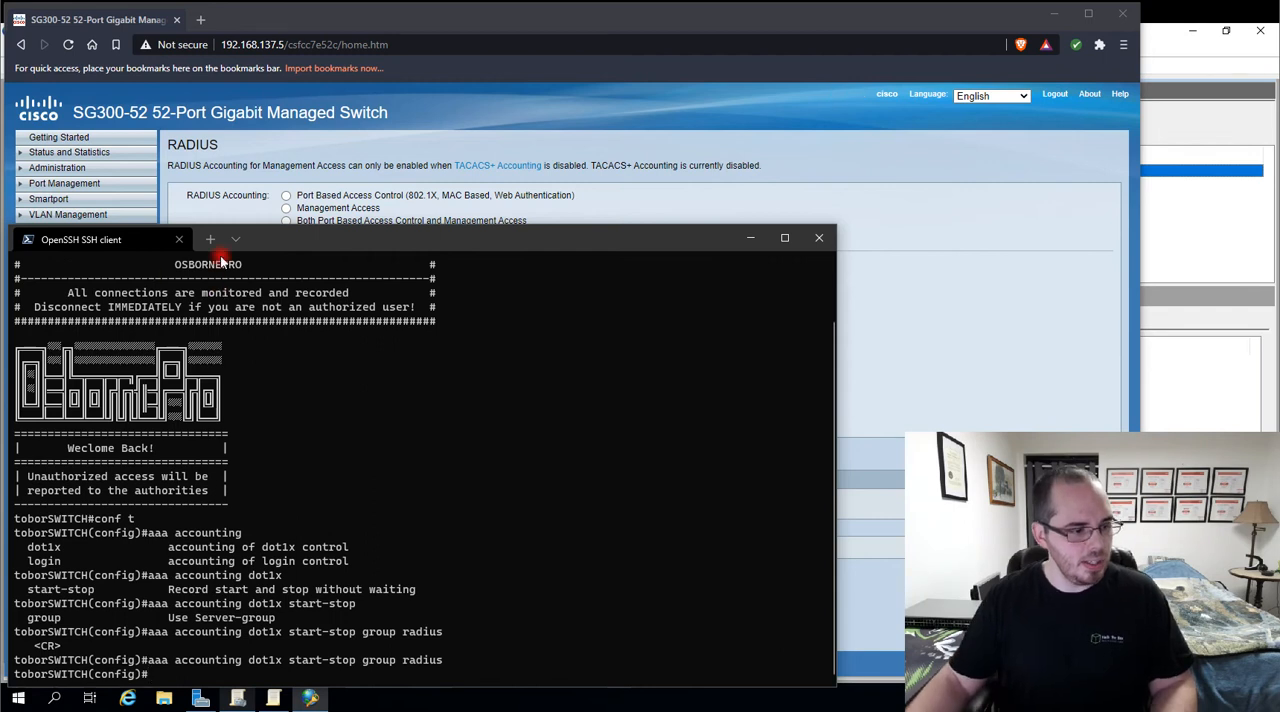
Switch to the browser and reload the switch's RADIUS page through the TACACS+ page to check the accounting mode
click(931, 172)
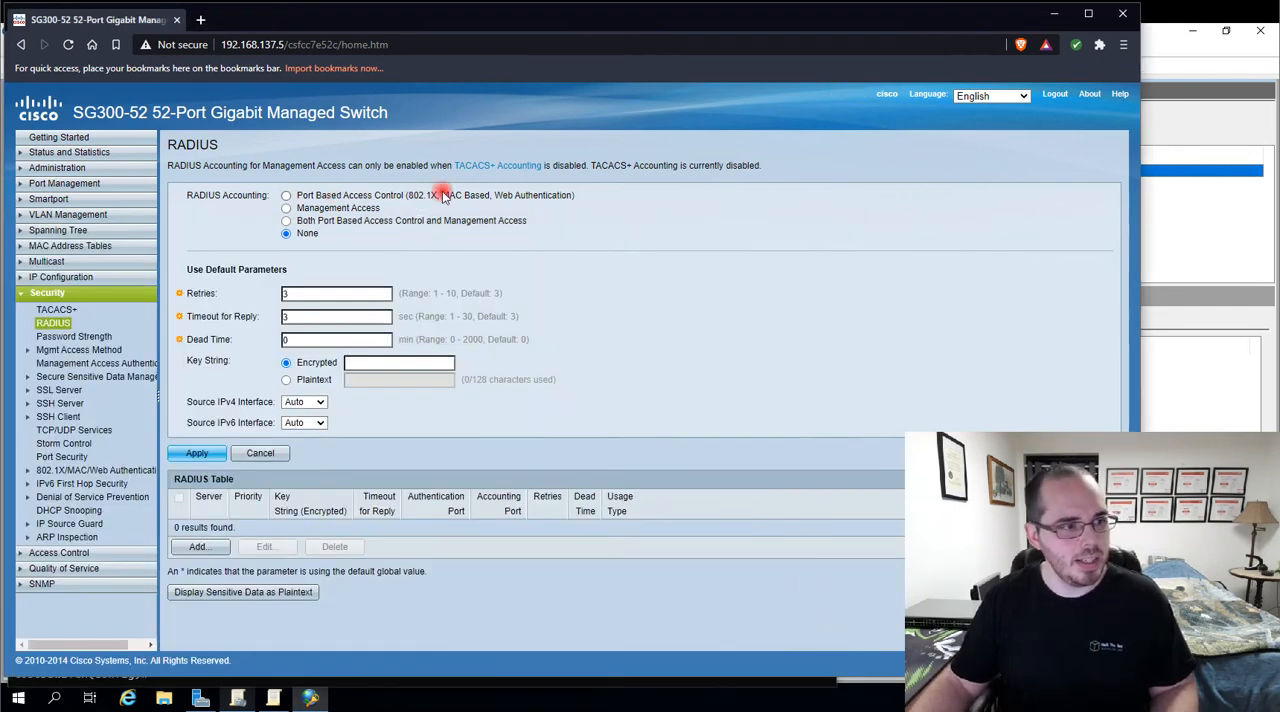
click(55, 310)
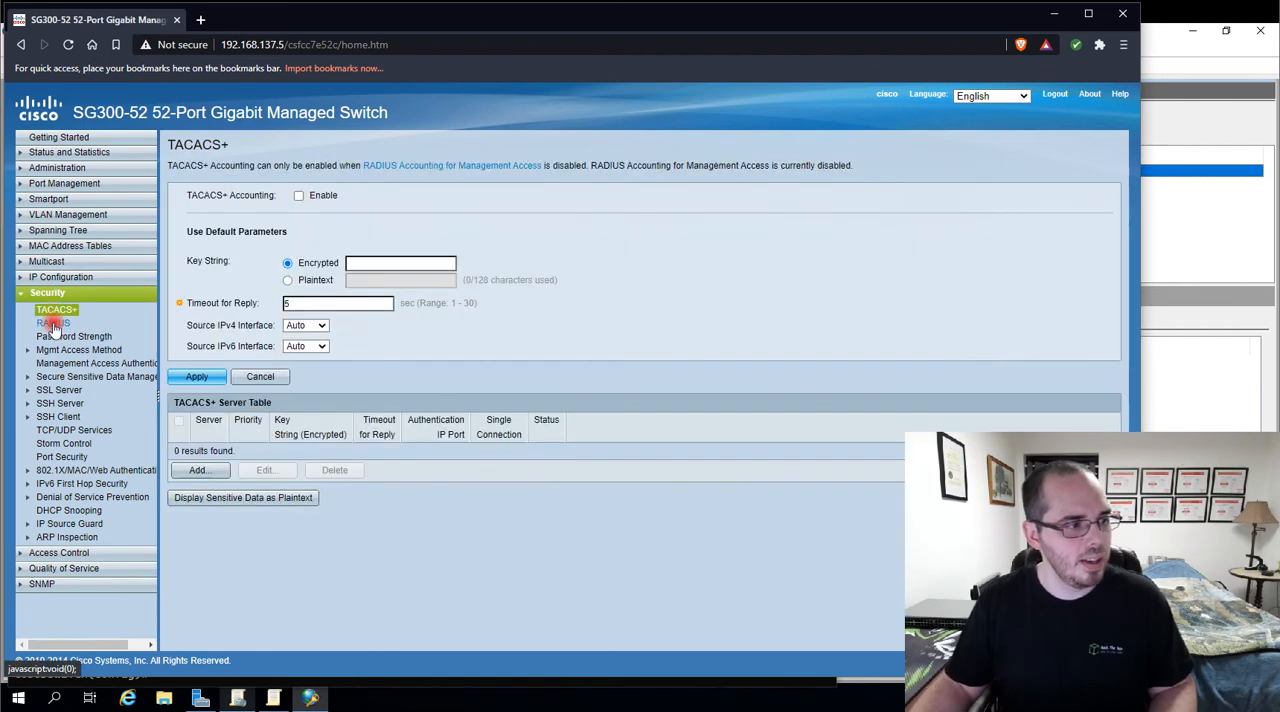
click(53, 323)
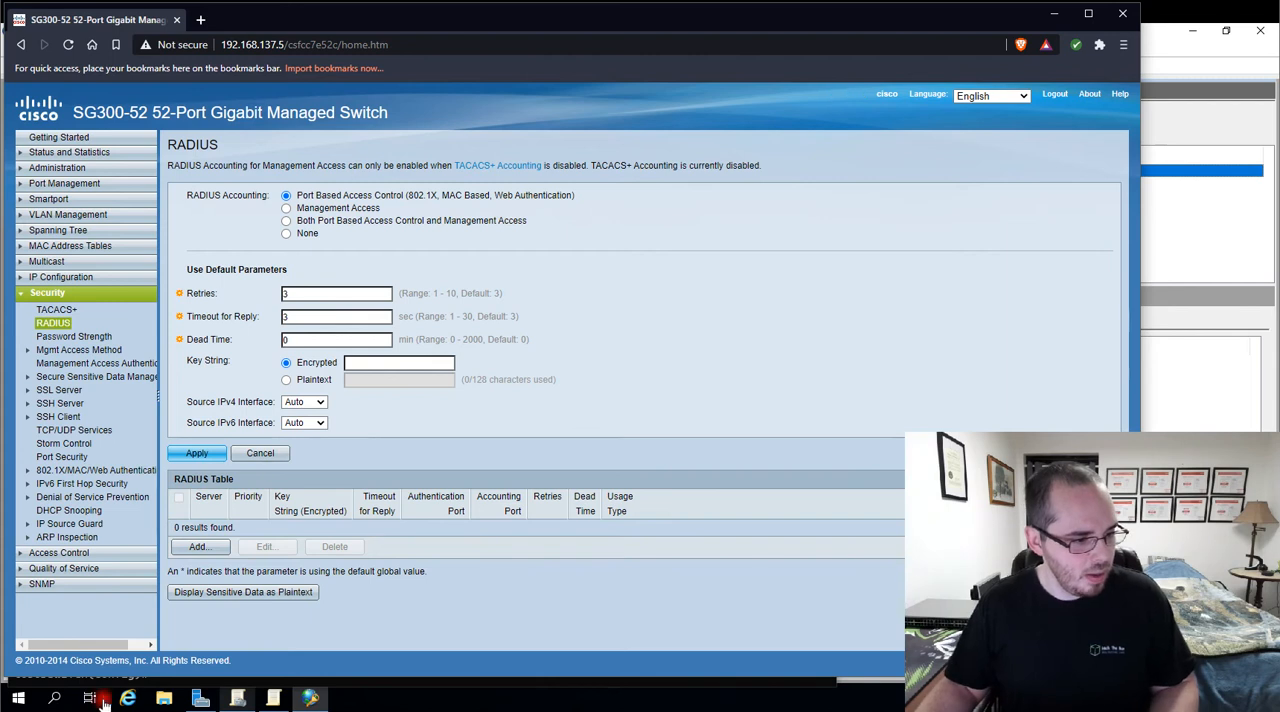
Return to the SSH session, begin the command radius-server host 192.168.137.139 and list its available options
key(alt+Tab)
text(radius-server)
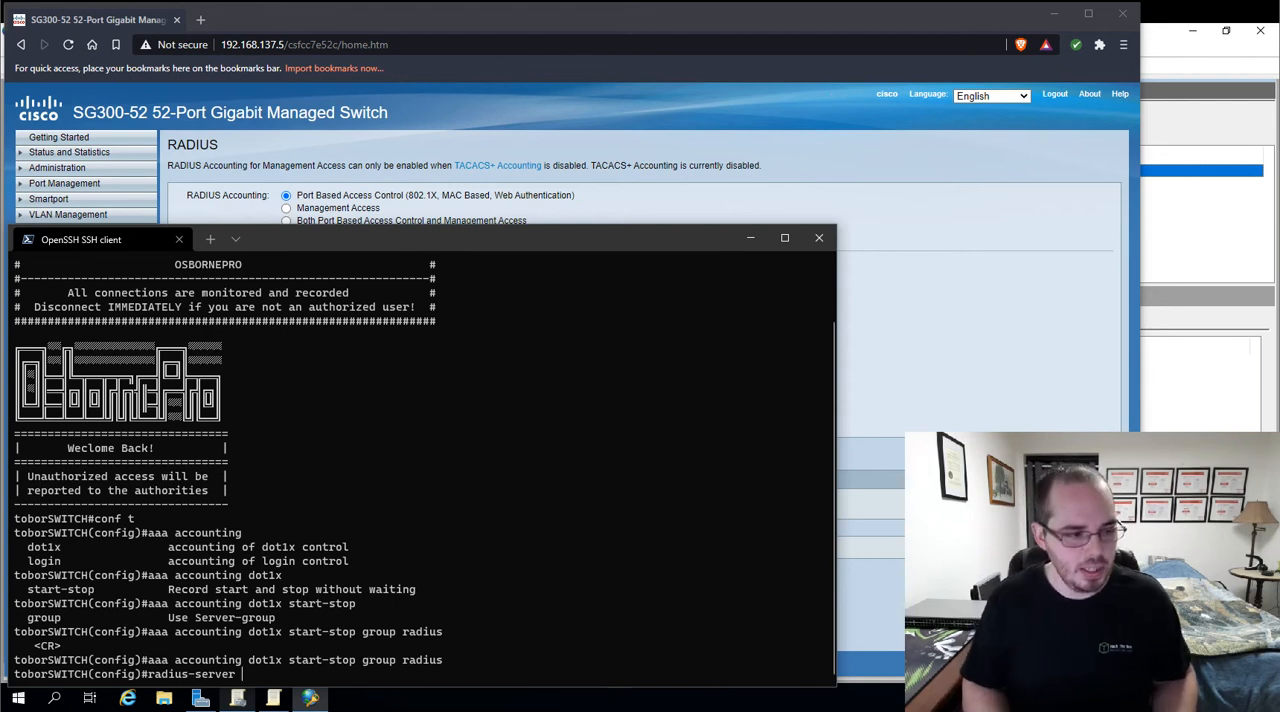
text(?)
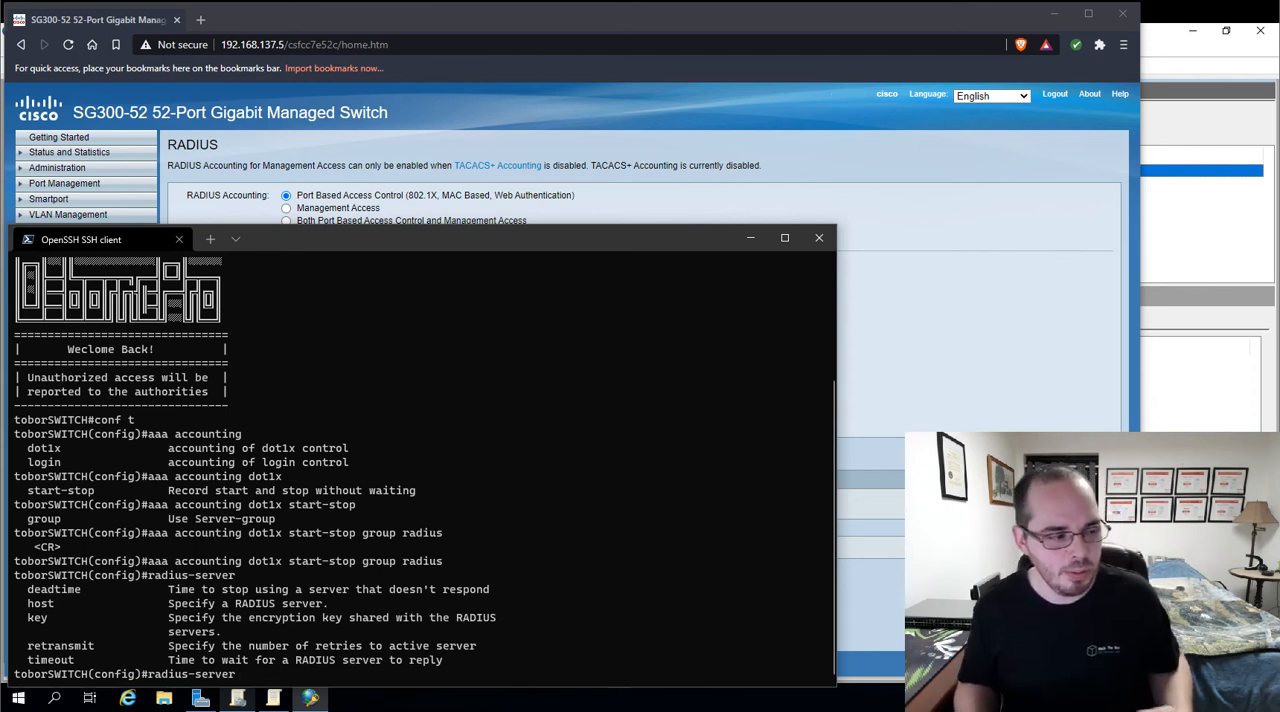
text(host 192.168.137.)
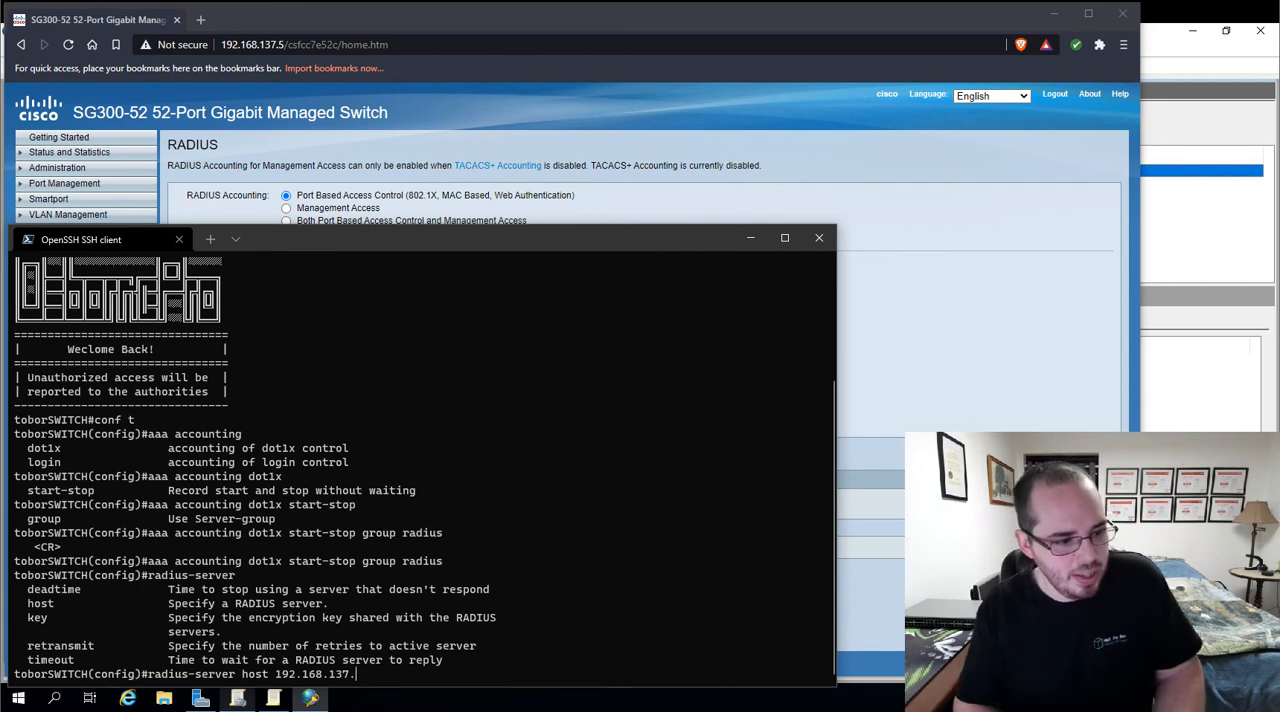
text(13)
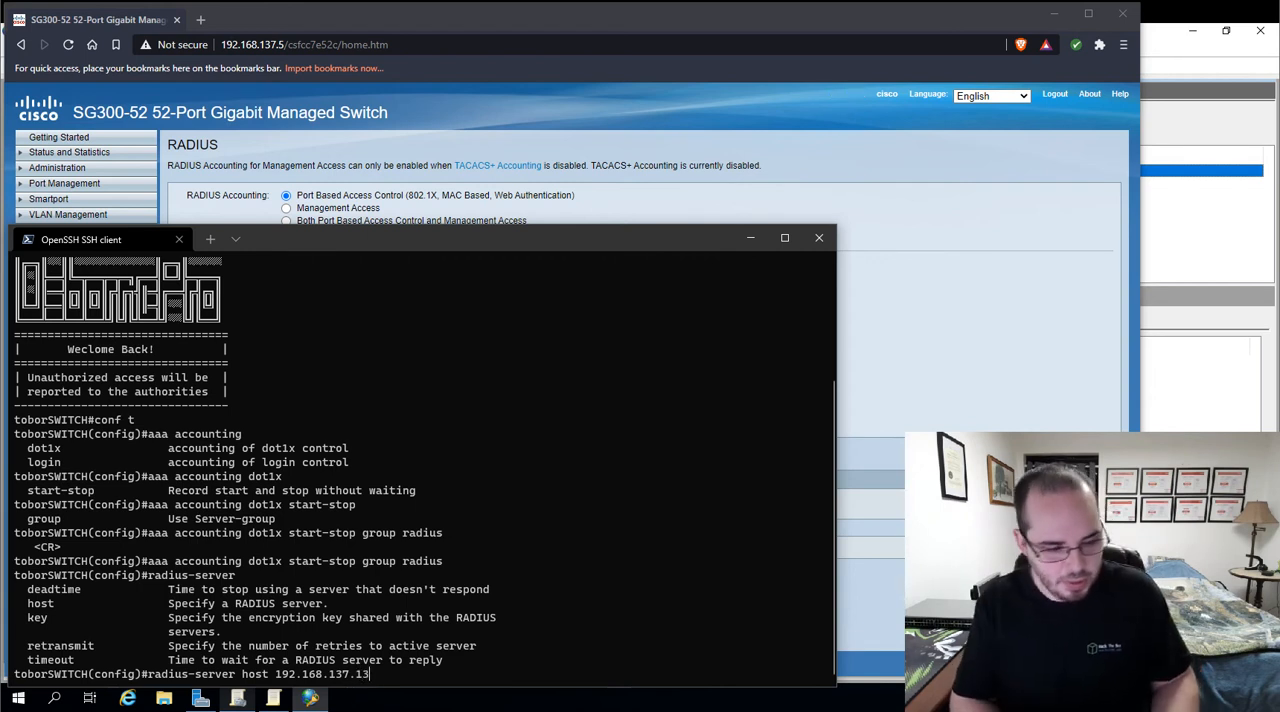
text(9 )
text(?)
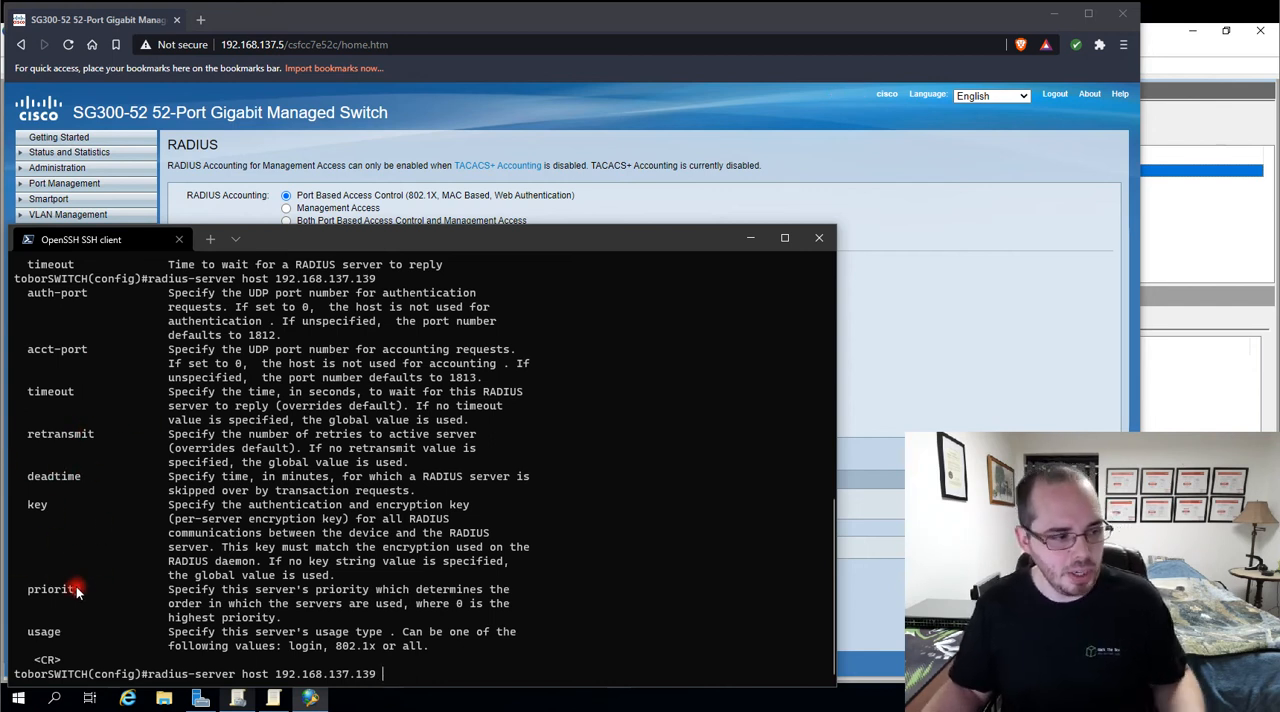
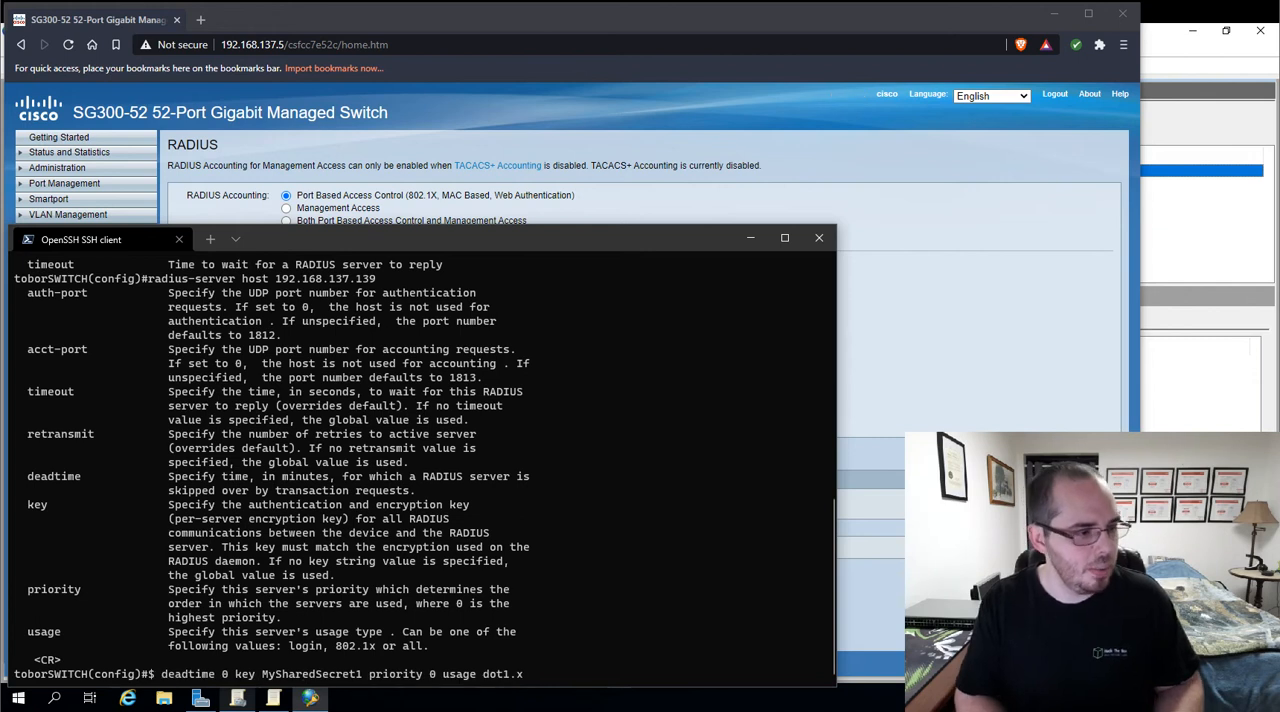
Append the shared secret key, priority 0 and usage dot1.x to the radius-server host command and run it
key(Return)
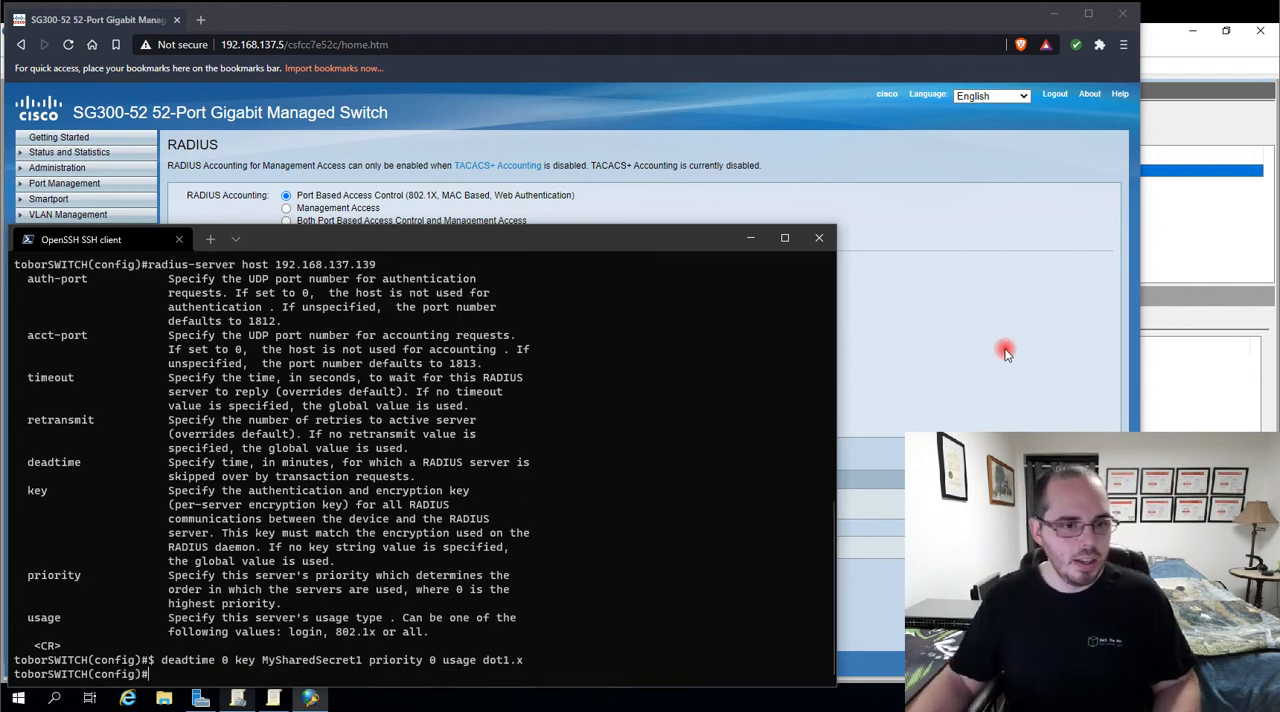
Switch to the browser, reload the RADIUS page through TACACS+ to check the server entry, and view the 802.1X/MAC/Web Authentication Properties page
click(845, 413)
click(52, 309)
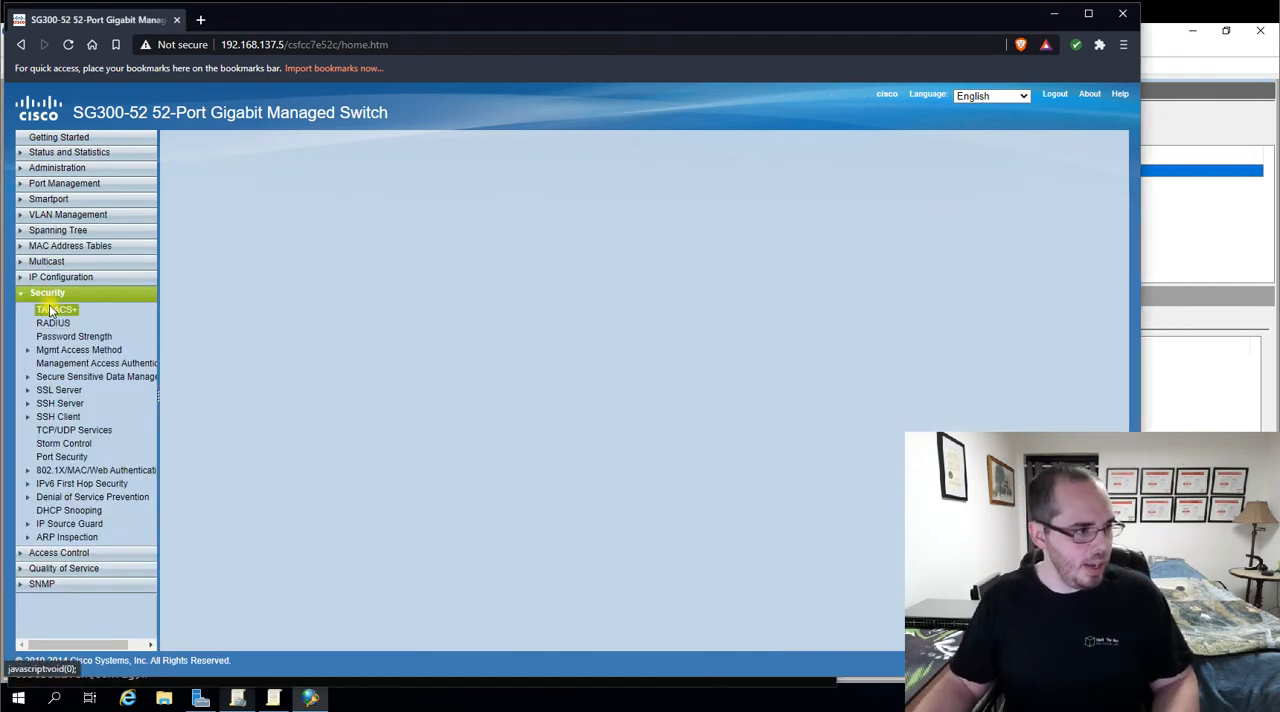
click(52, 322)
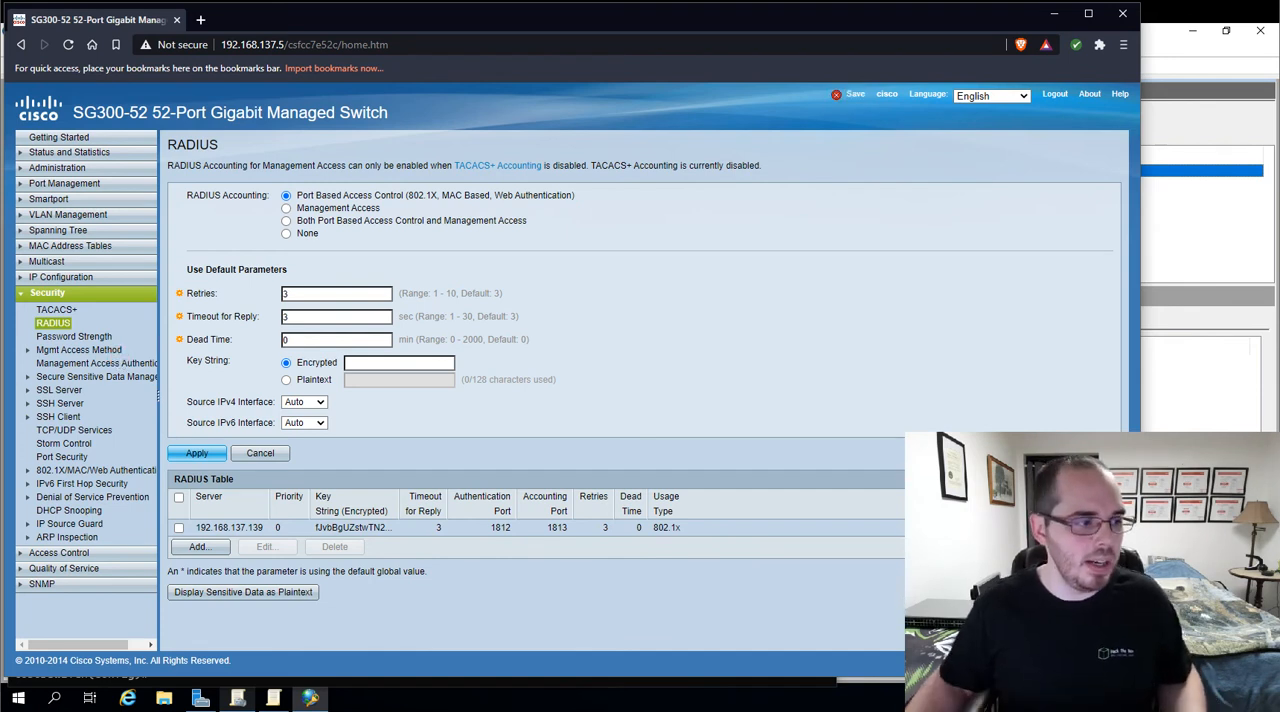
click(55, 472)
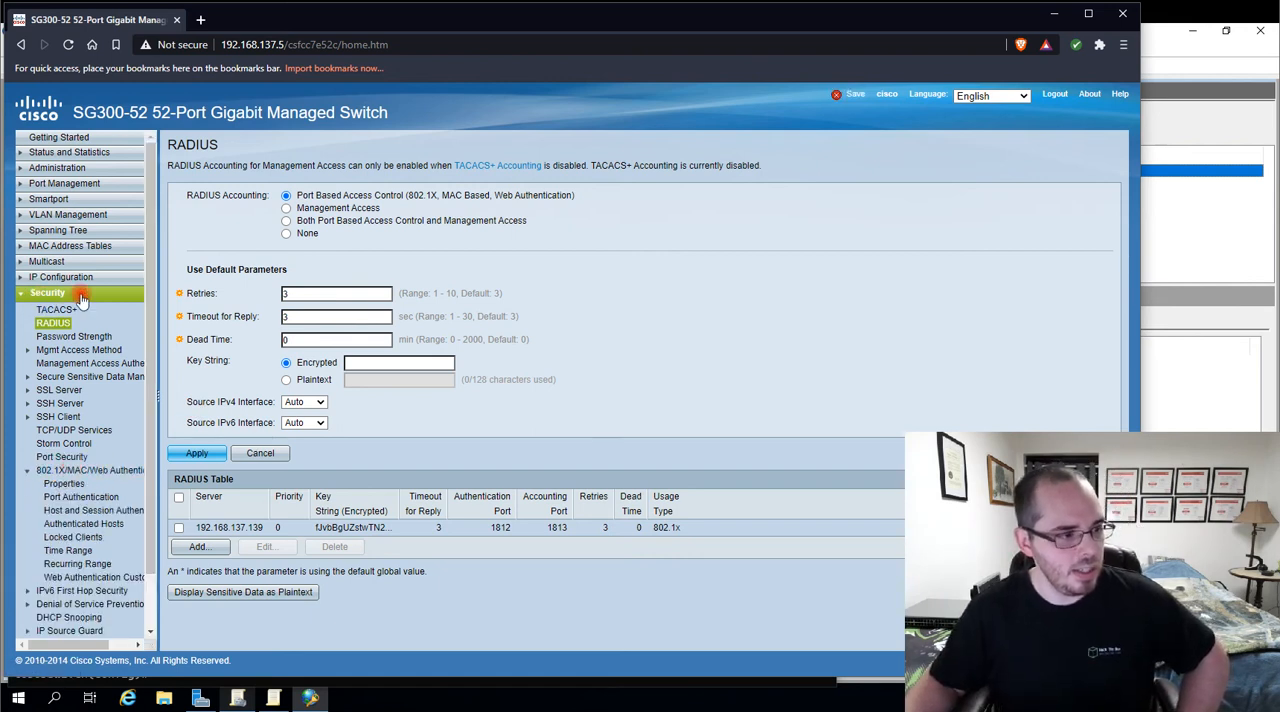
click(62, 483)
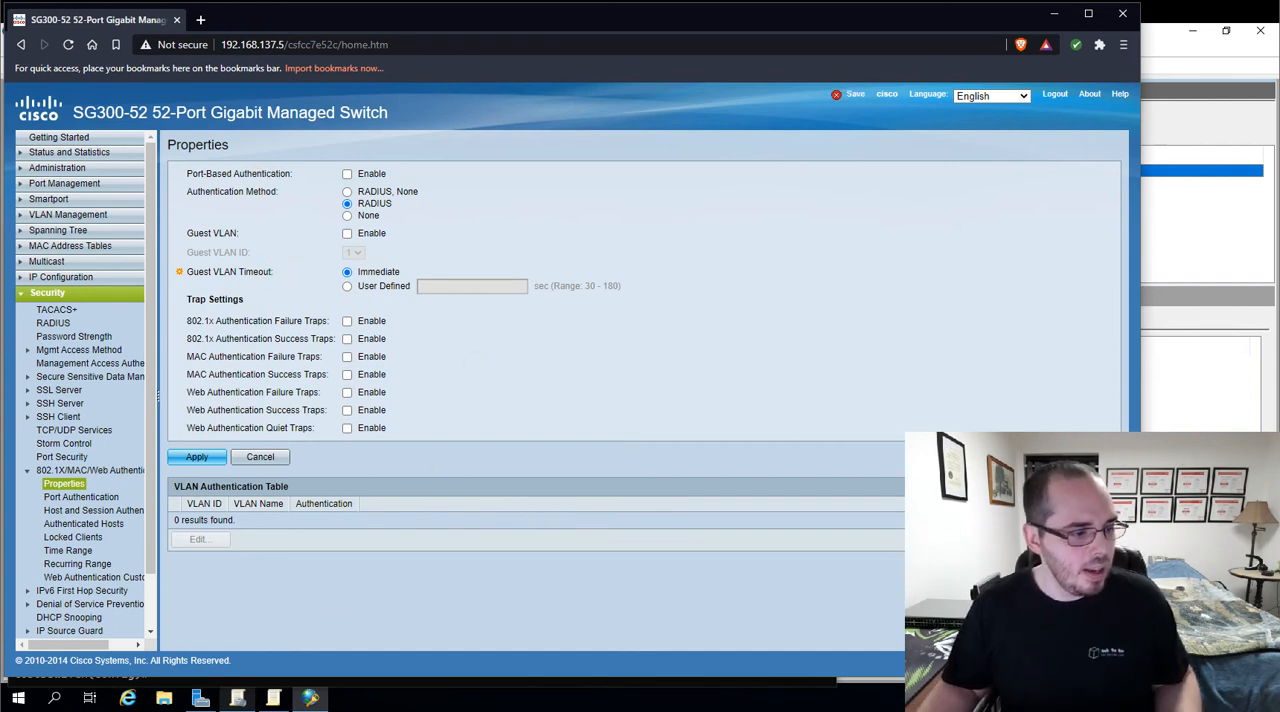
Return to the SSH session, list the dot1x options and run dot1x system-auth-control
click(115, 708)
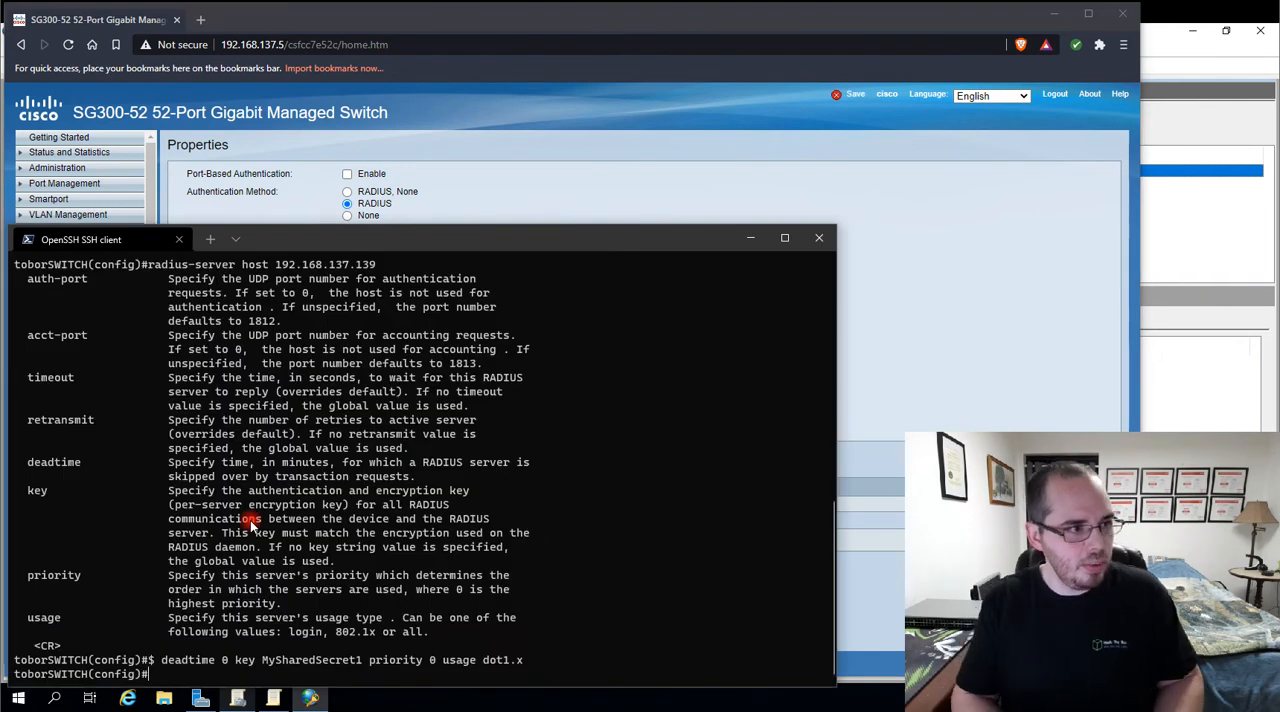
text(dot1x)
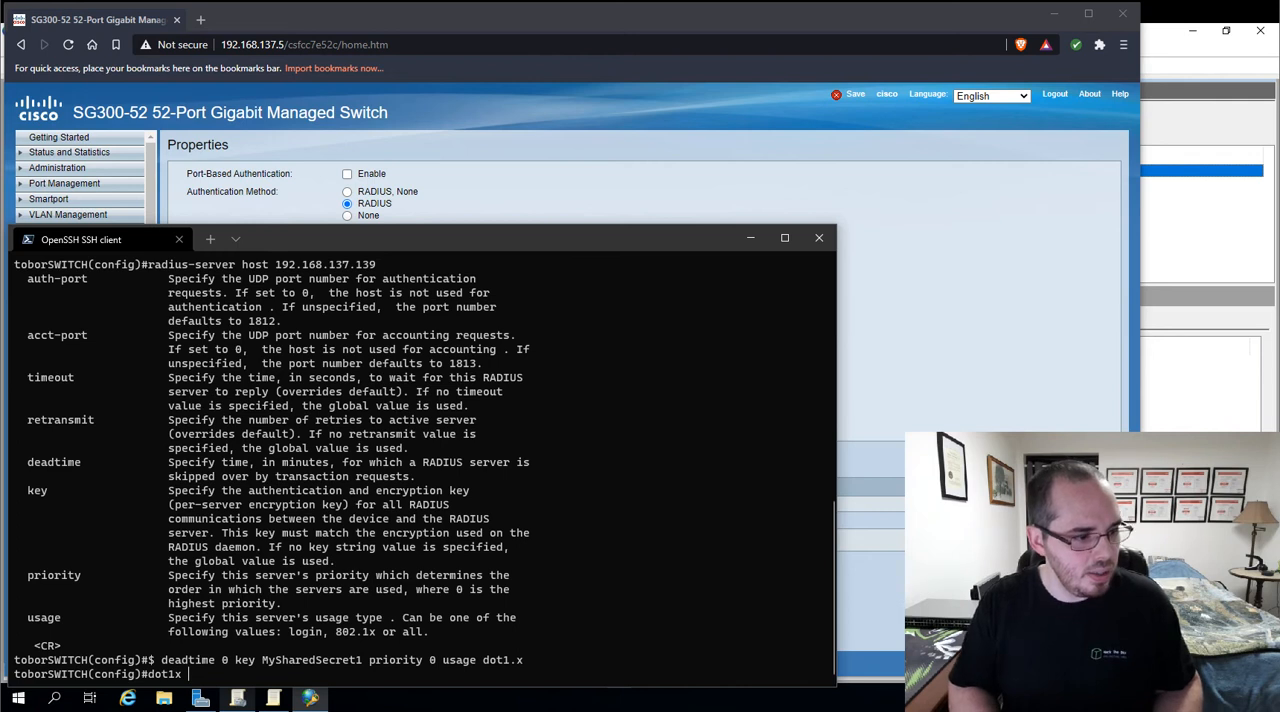
key(question)
text(sys)
key(Tab)
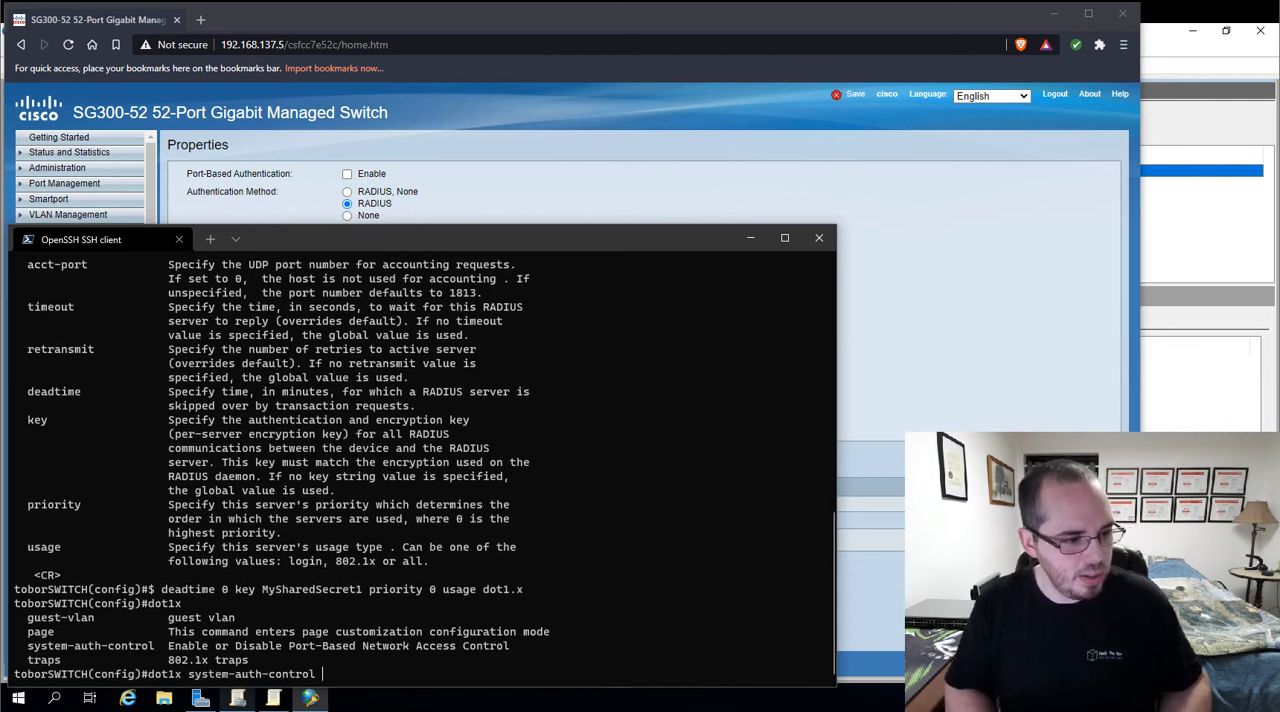
key(Return)
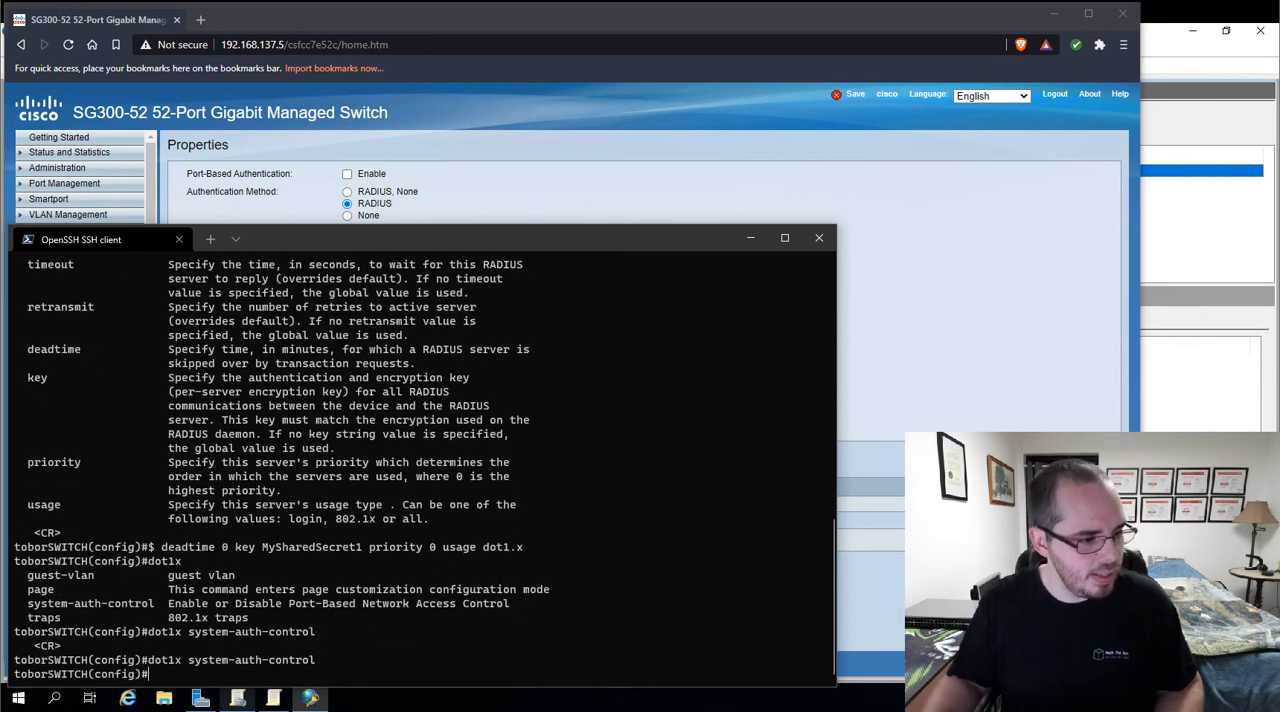
Switch to the browser and reload the 802.1X Properties page through Port Authentication to check port-based authentication and its method choices
click(650, 140)
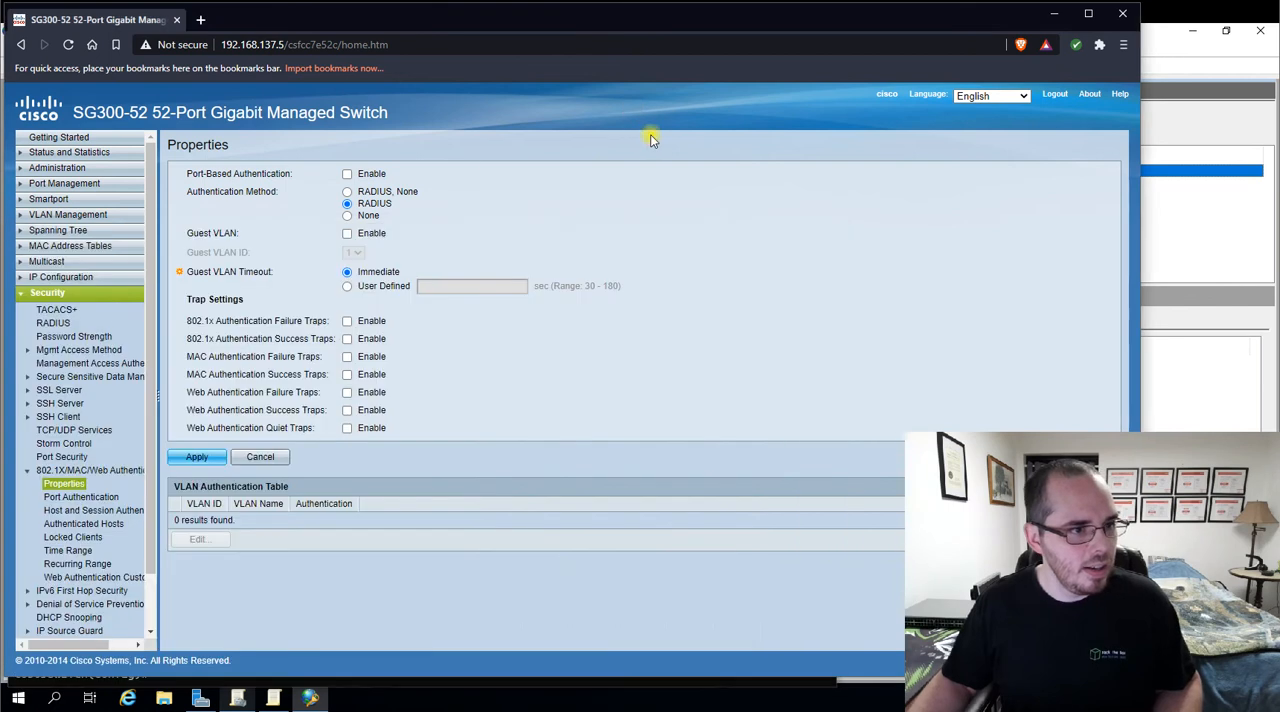
click(61, 494)
click(61, 487)
click(61, 487)
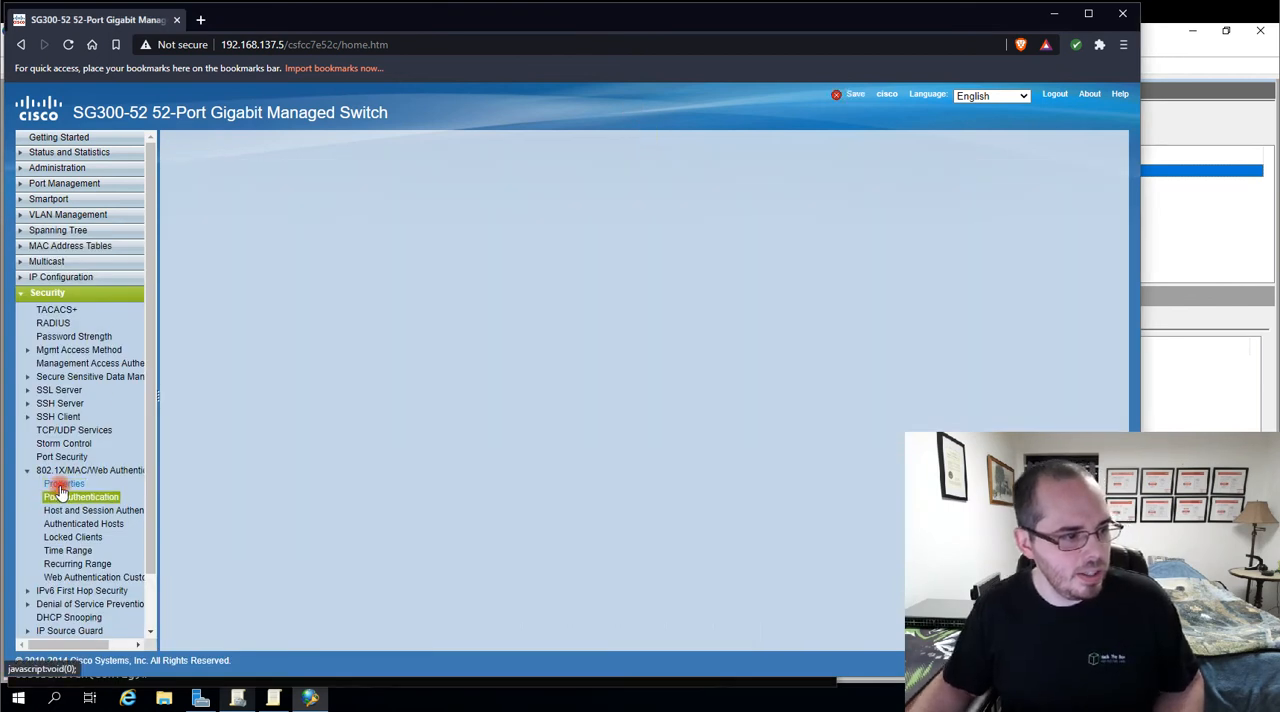
click(68, 487)
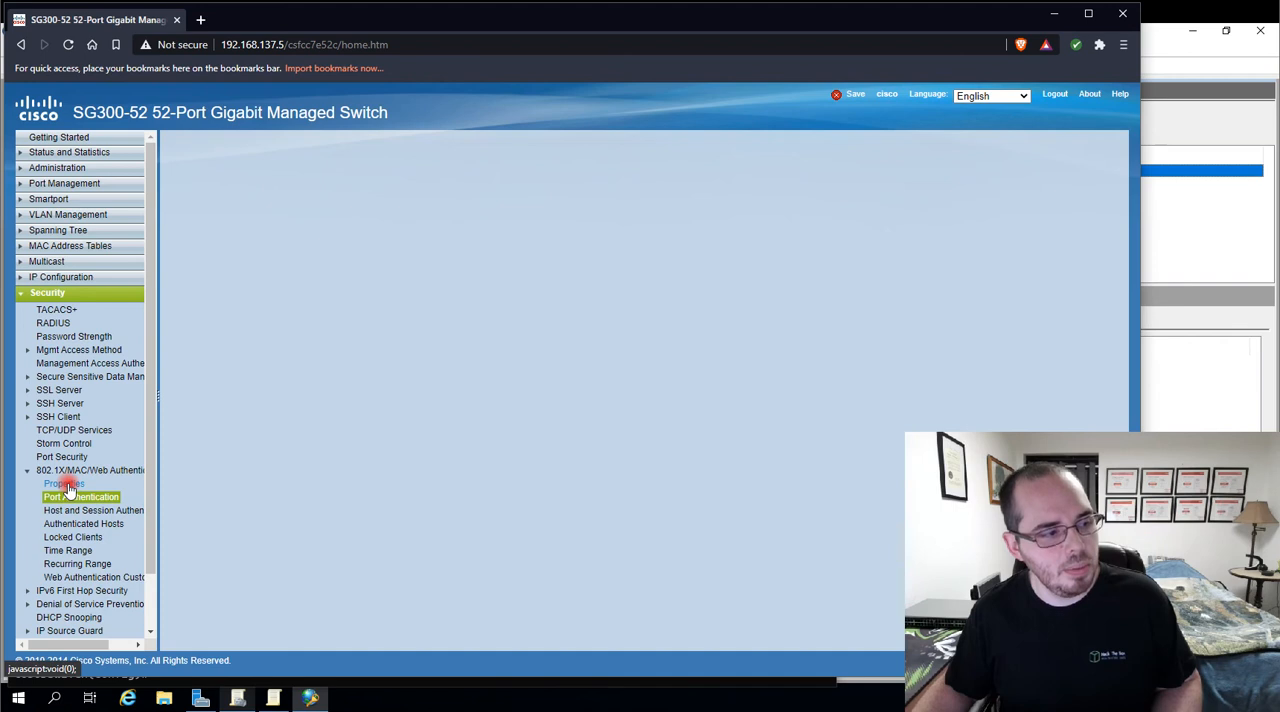
click(61, 489)
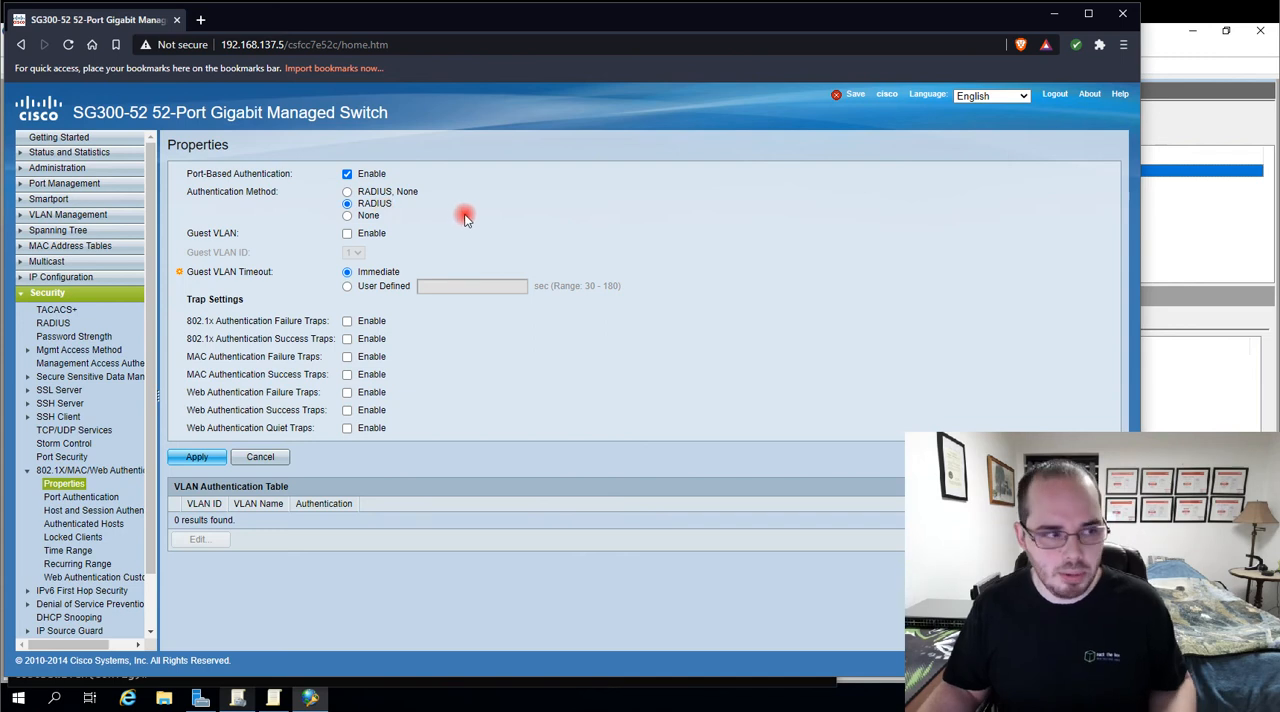
click(346, 216)
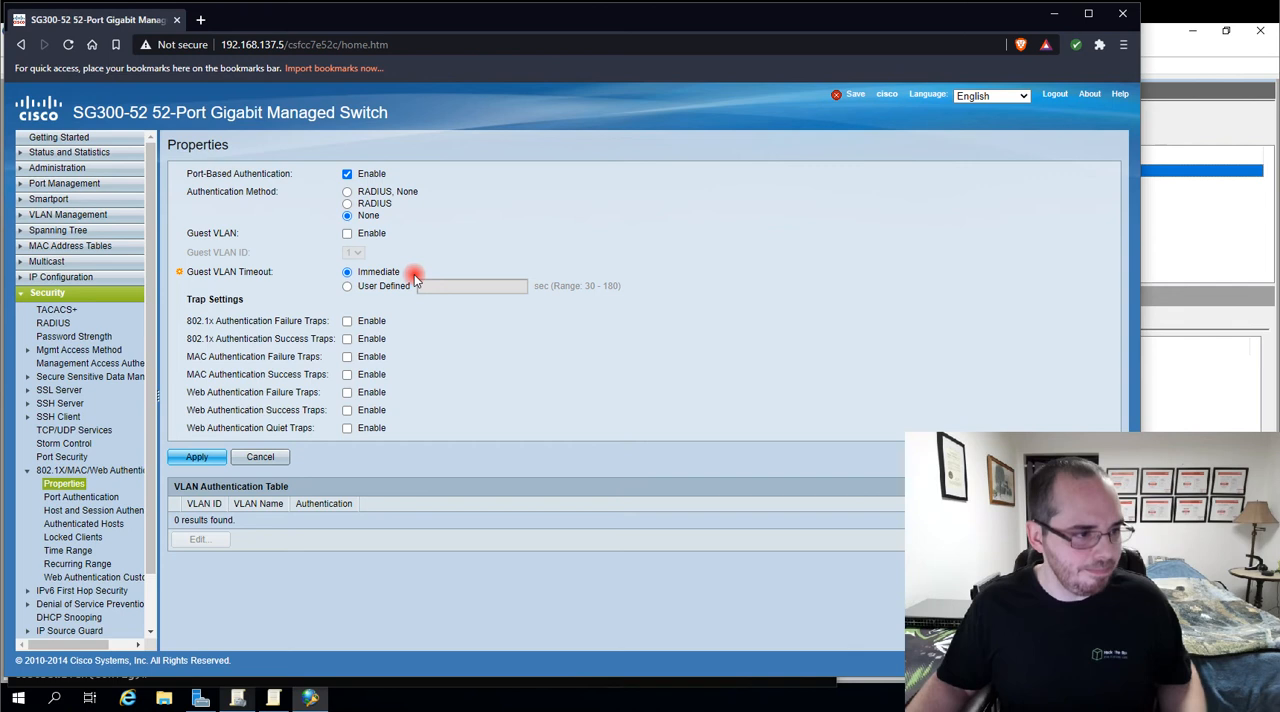
click(347, 203)
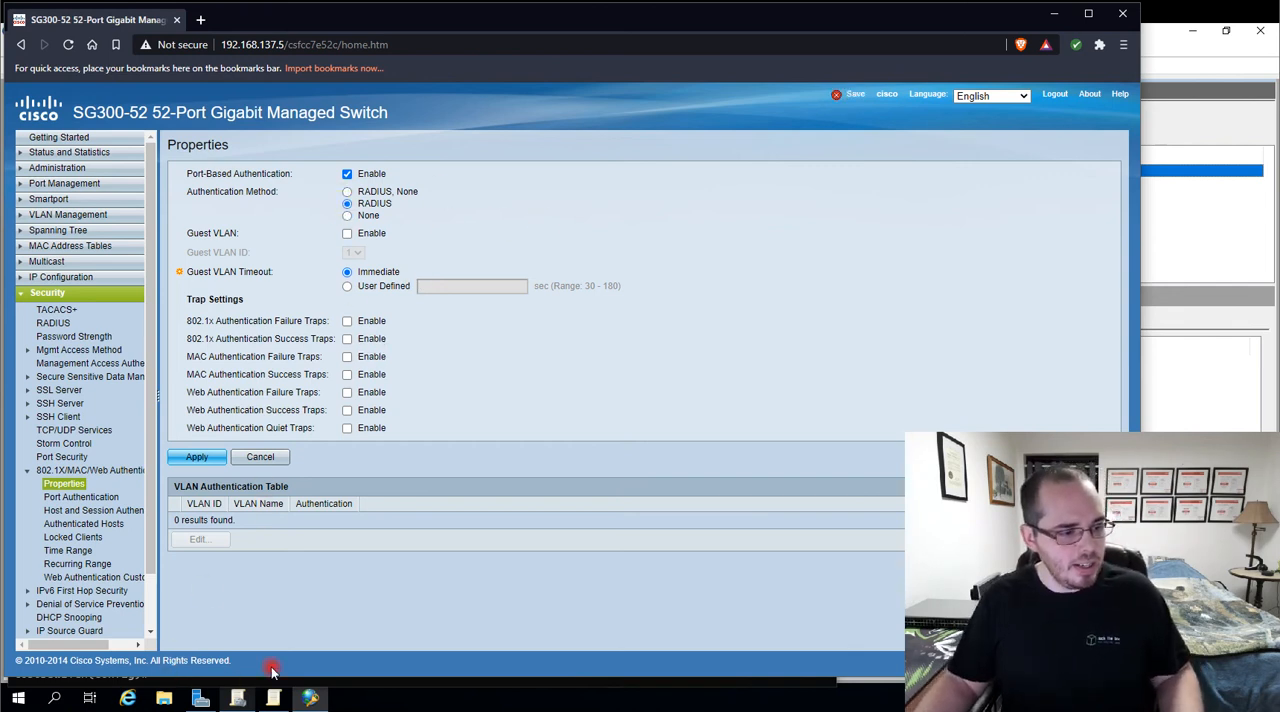
Return to the SSH session and run aaa authentication dot1x default none, listing the available options along the way
click(228, 709)
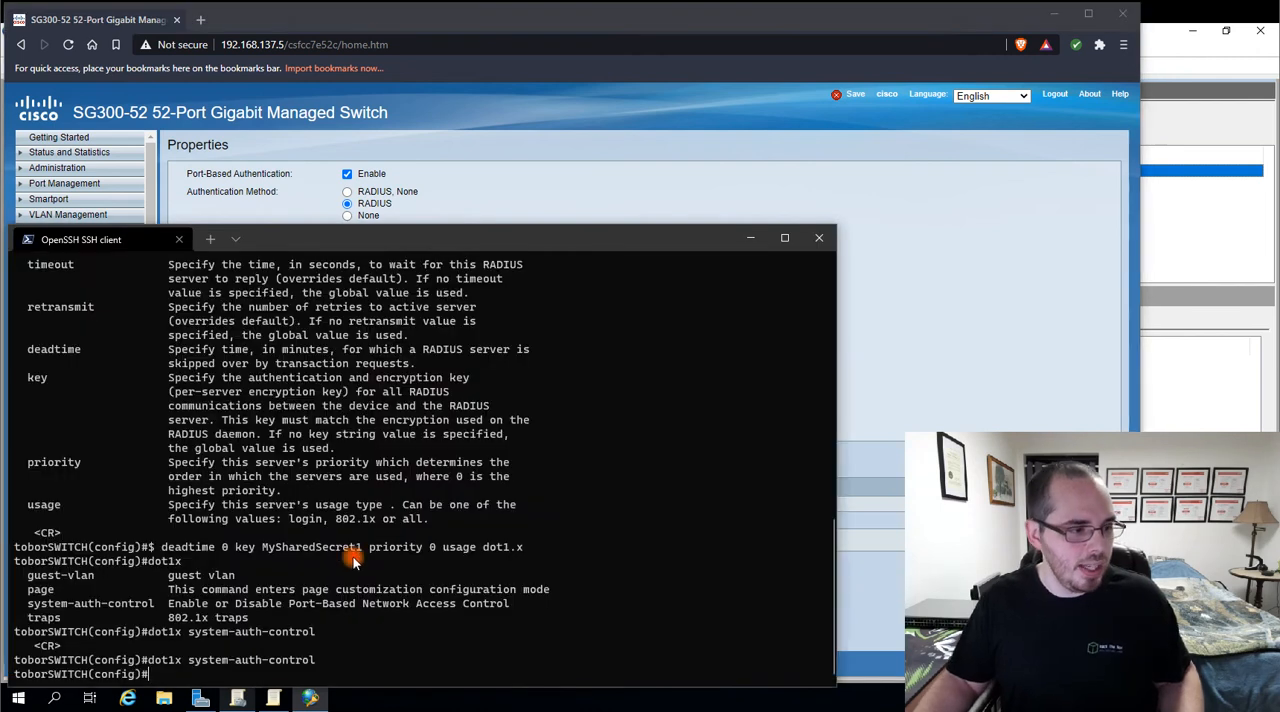
text(aa)
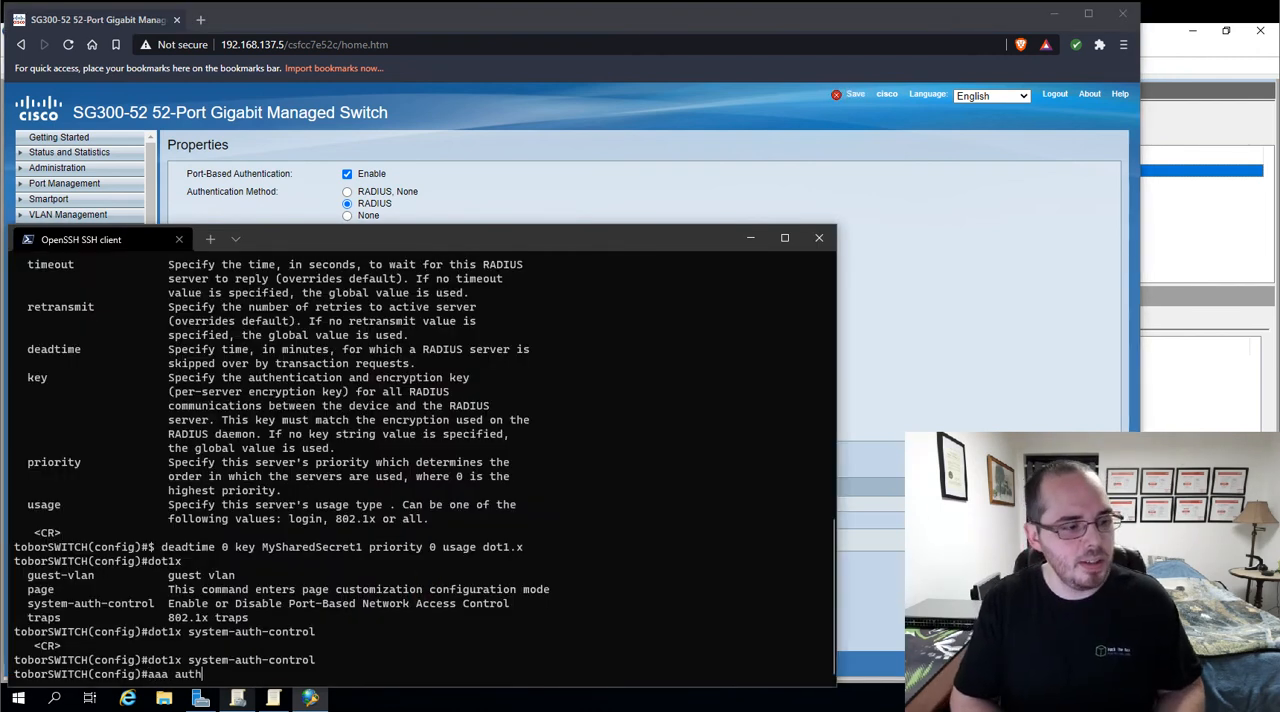
text( auth)
key(Tab)
key(question)
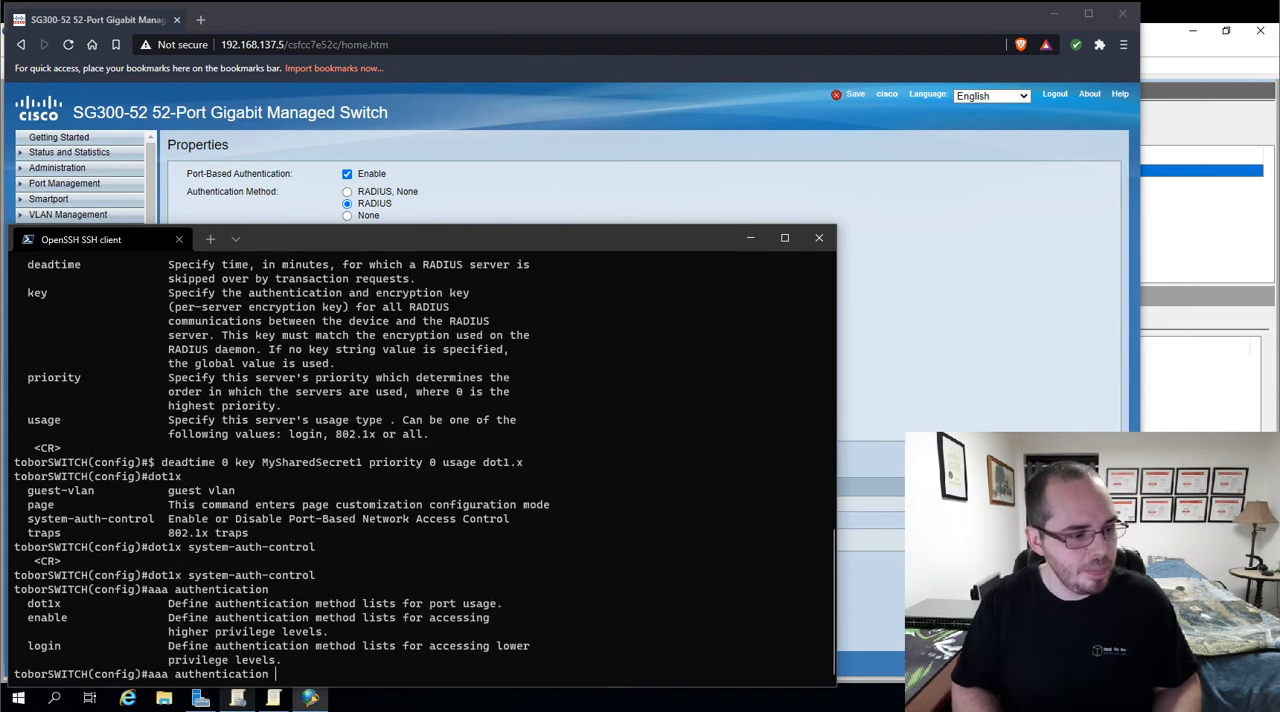
text(dot1x)
key(question)
text(default)
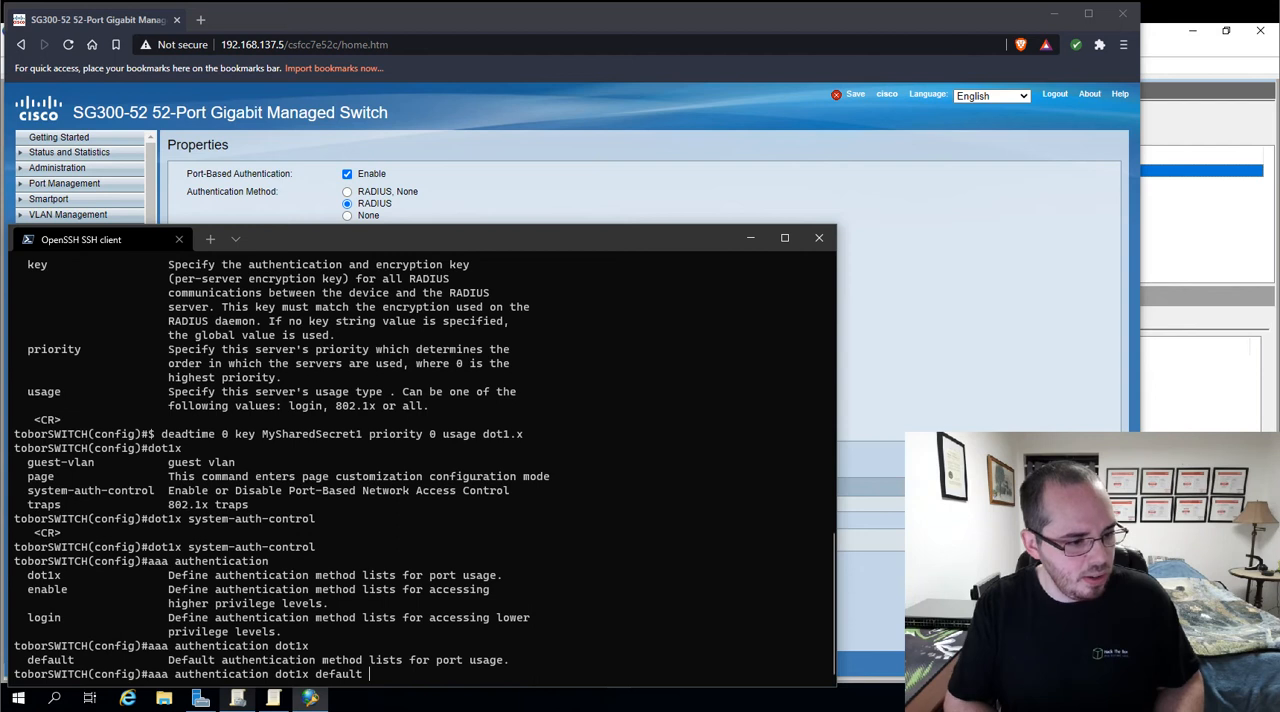
key(question)
text(none)
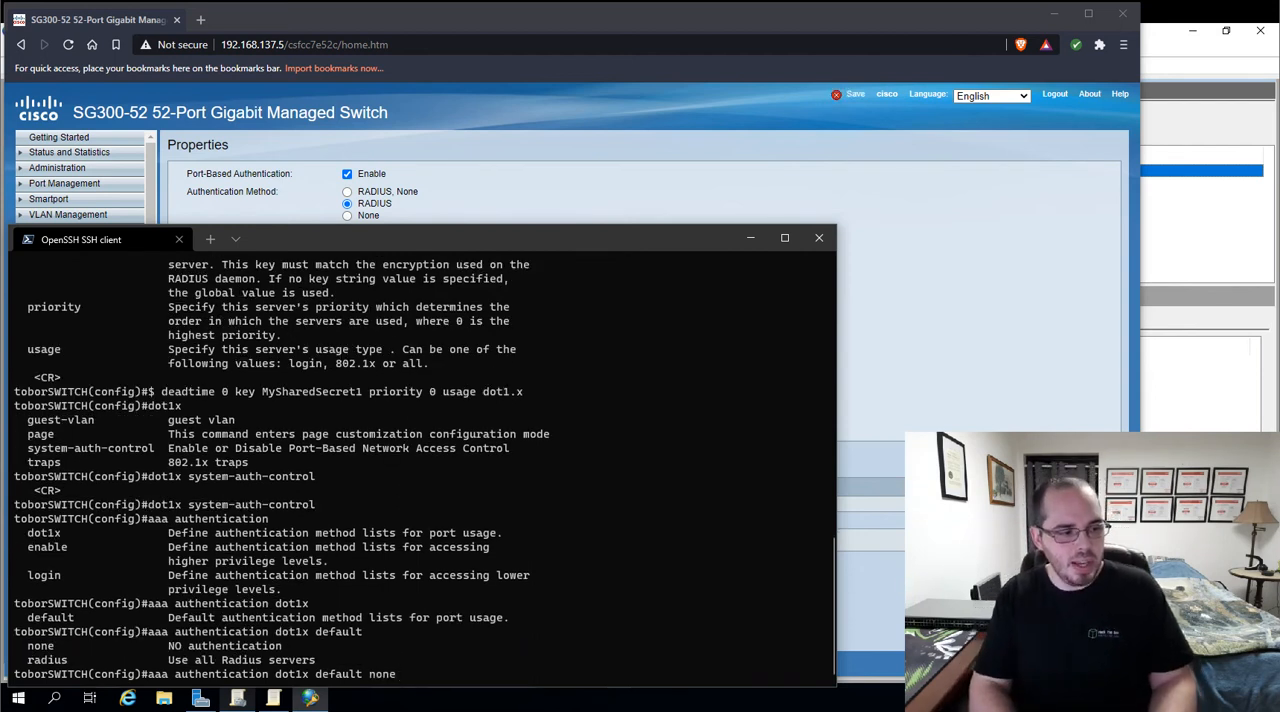
key(Return)
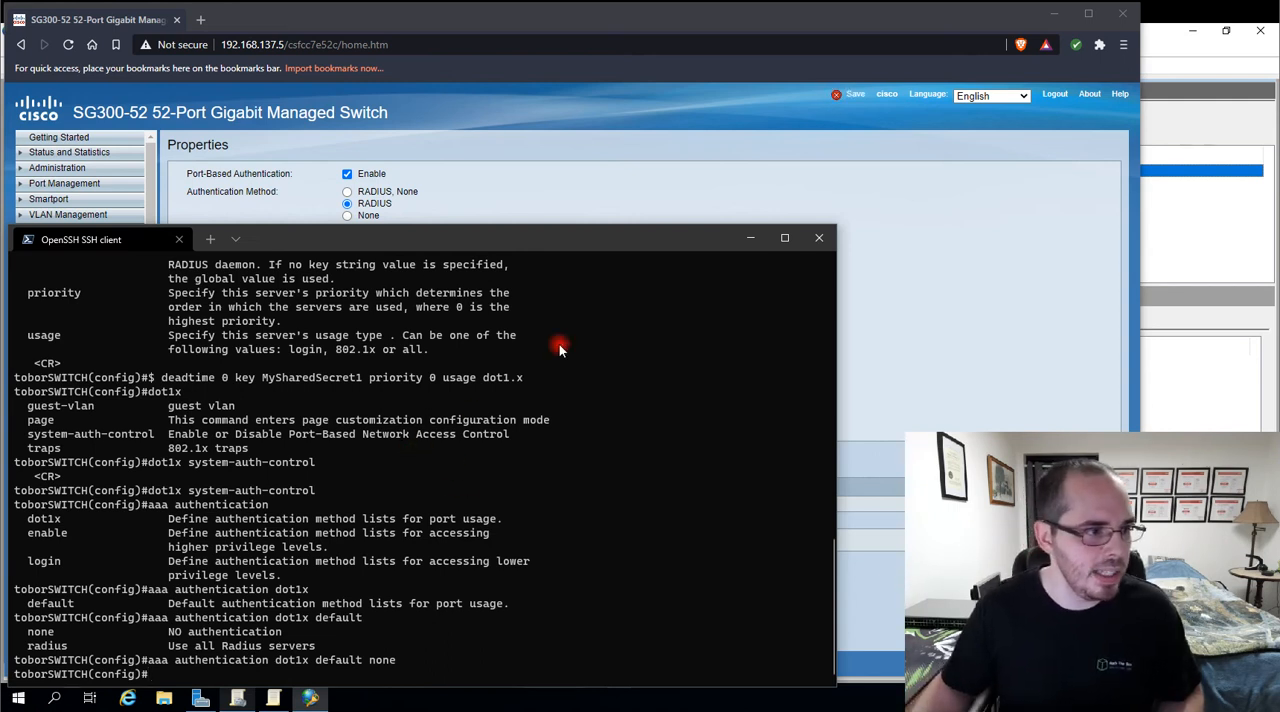
Switch to the browser and reload the 802.1X Properties page through Port Authentication to check the authentication method
click(205, 178)
click(68, 494)
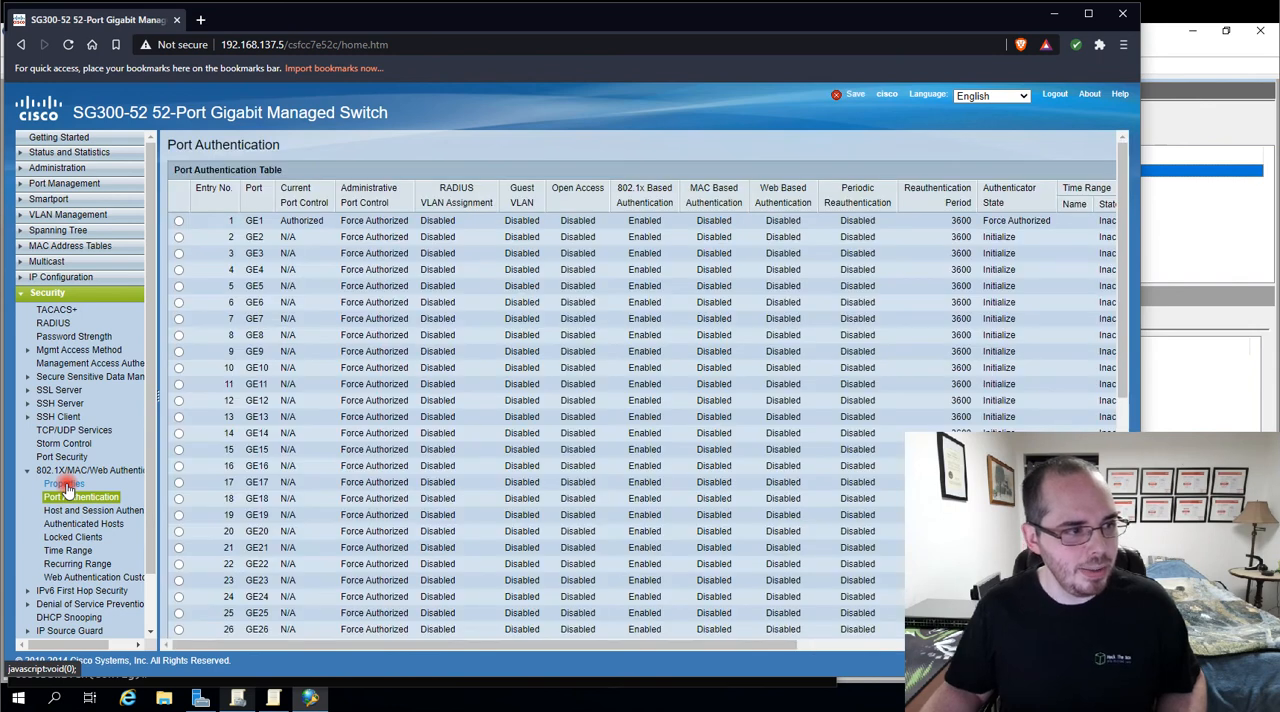
click(66, 485)
click(347, 174)
click(346, 216)
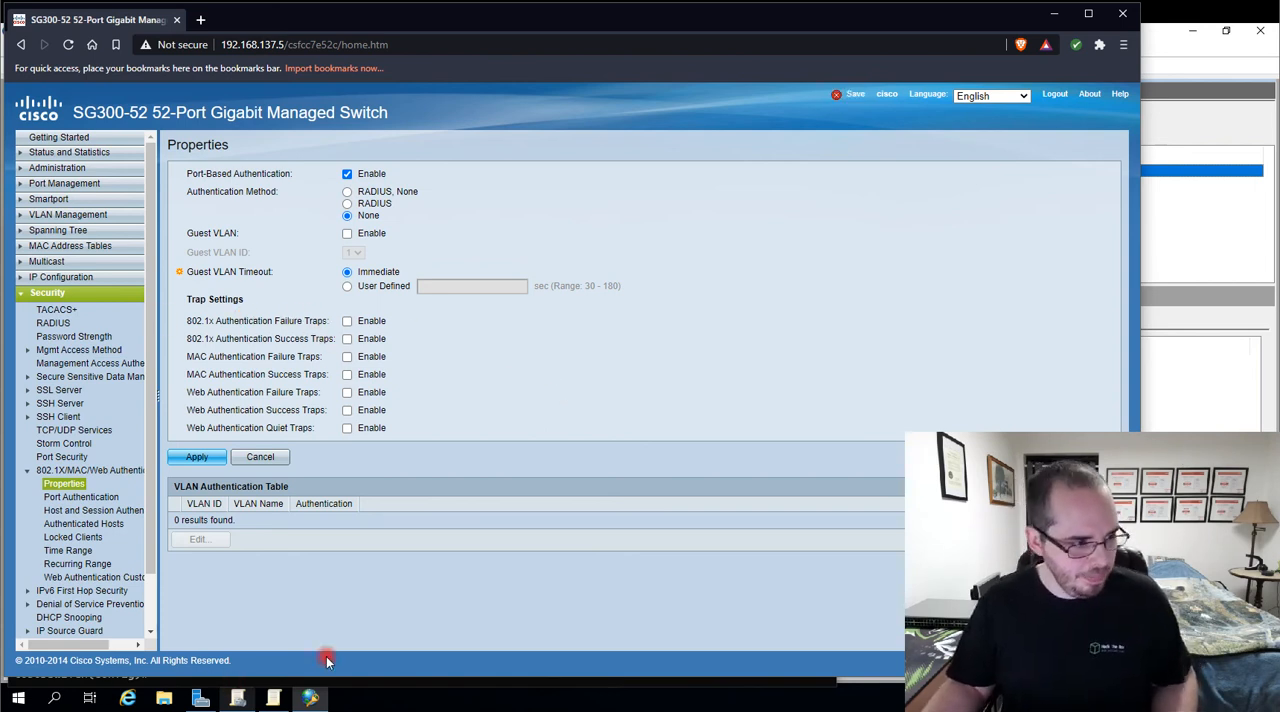
Return to the SSH session, list the dot1x traps options and run dot1x traps authentication success 802.1x
click(200, 697)
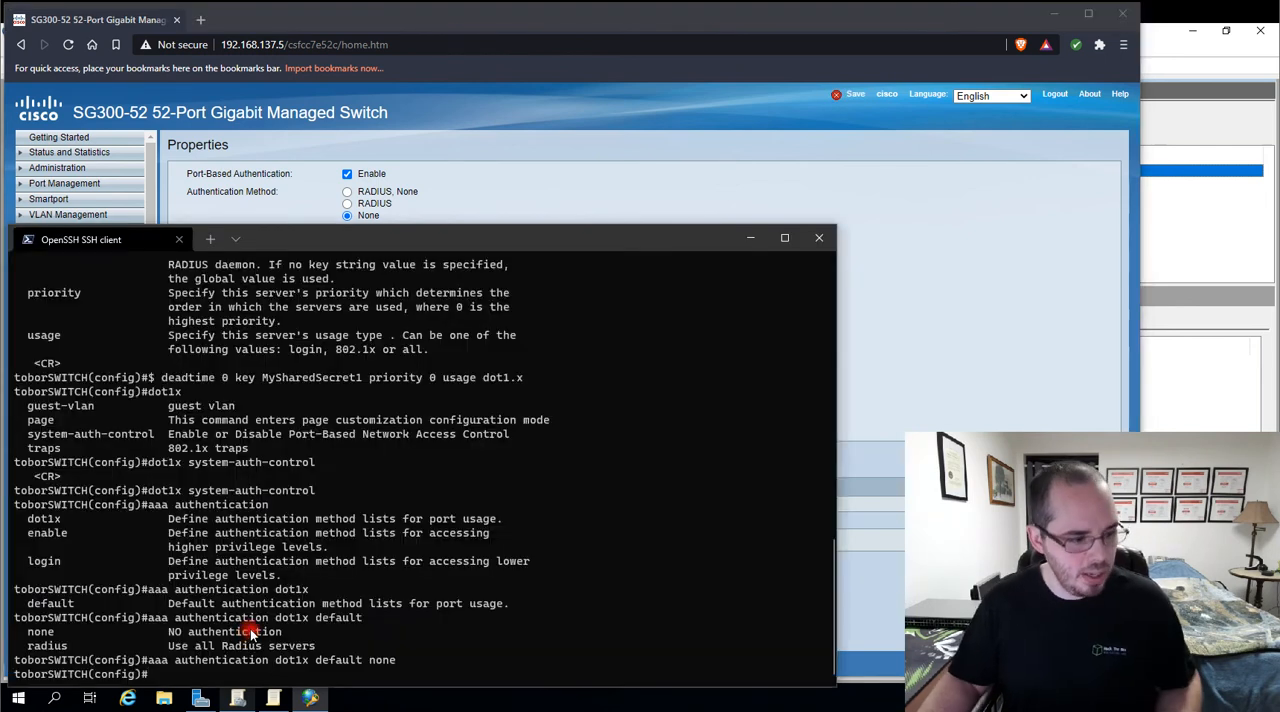
text(dot1x )
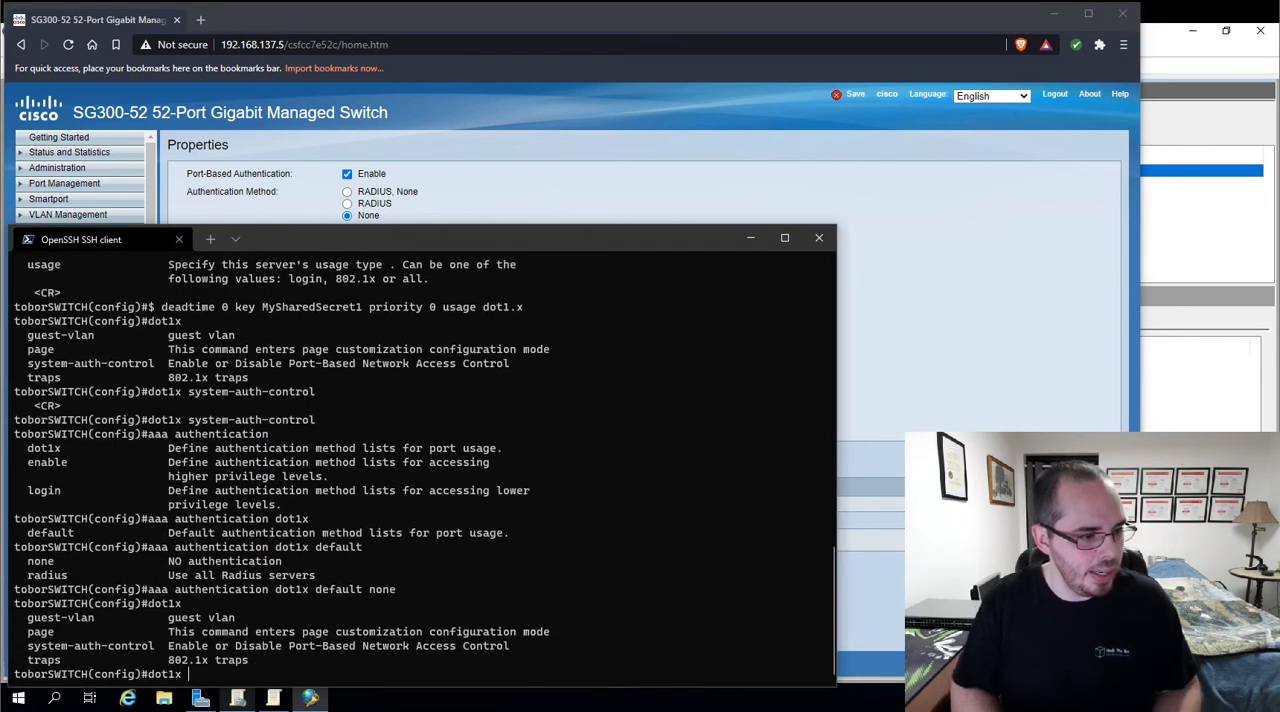
text(?traps ?authentication )
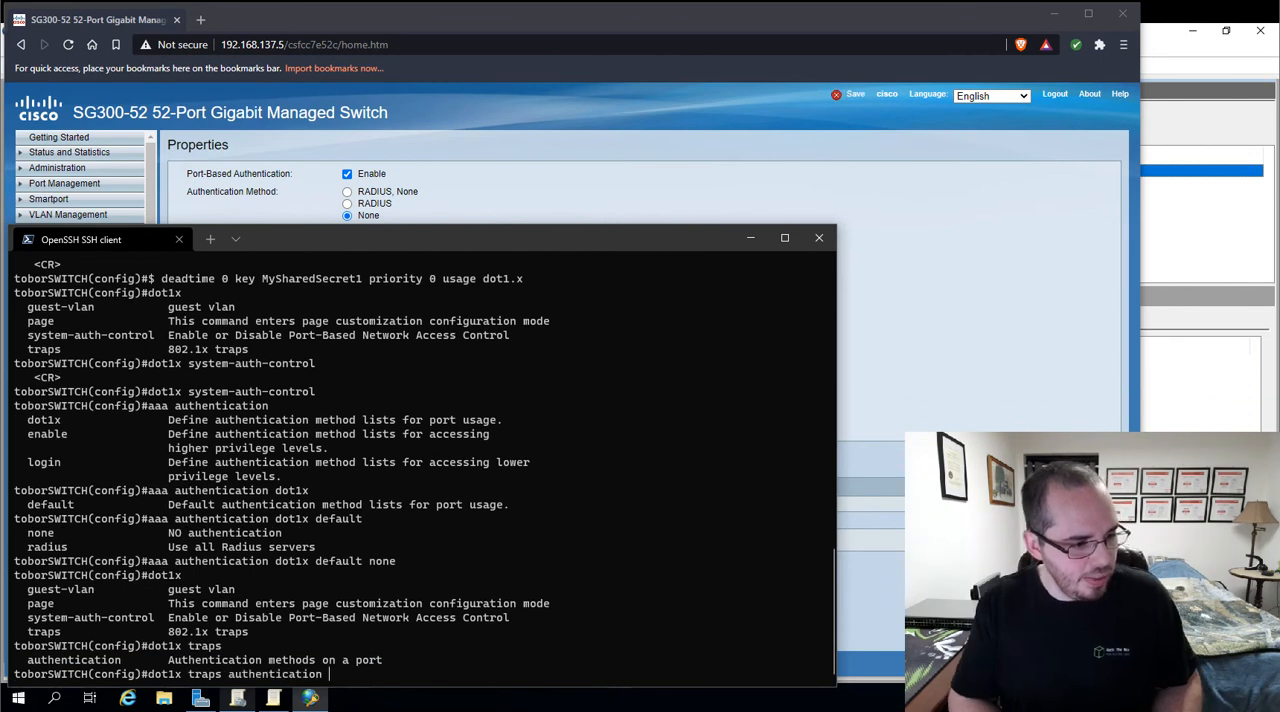
text(?)
text(s)
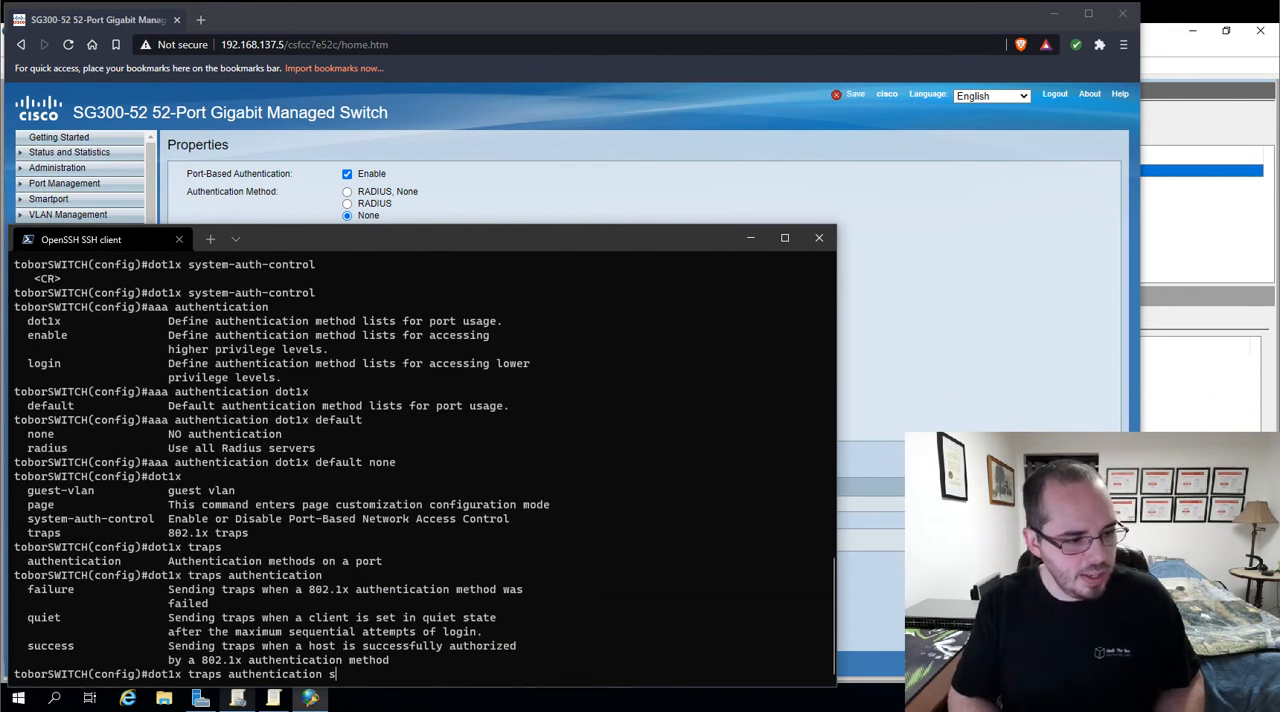
text(uccess ?802.1x)
key(Return)
Recall the last trap command, replace success with failure and run dot1x traps authentication failure 802.1x
key(Up)
key(Left)
key(Left)
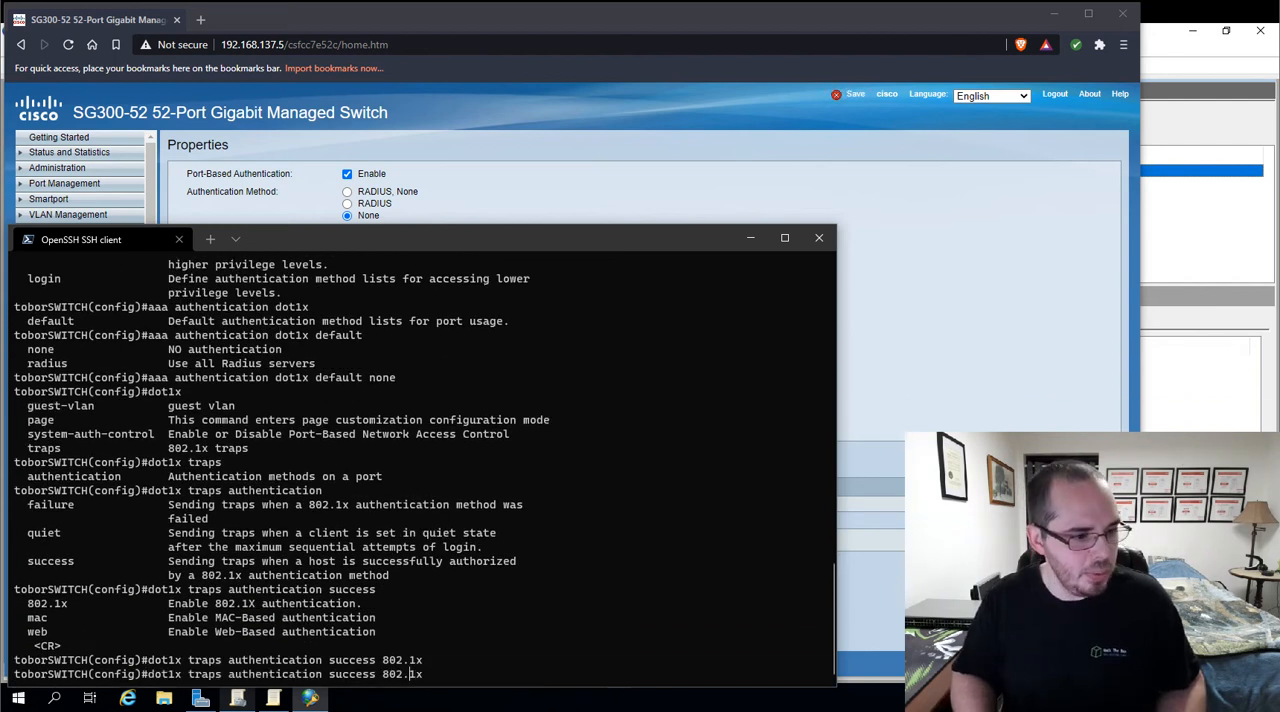
key(BackSpace)
key(BackSpace)
key(BackSpace)
key(BackSpace)
key(BackSpace)
key(BackSpace)
key(BackSpace)
text(failure)
key(Return)
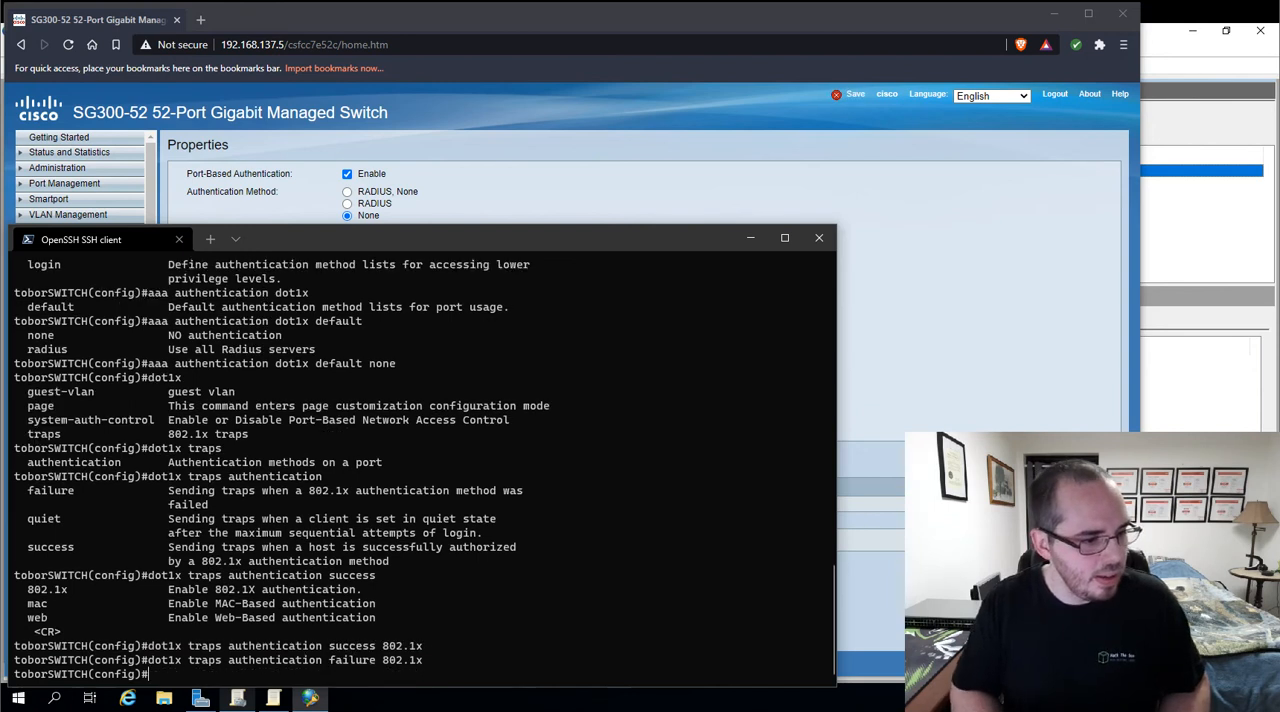
Switch to the browser and reload the 802.1X Properties page through RADIUS to check the 802.1x trap settings
click(668, 138)
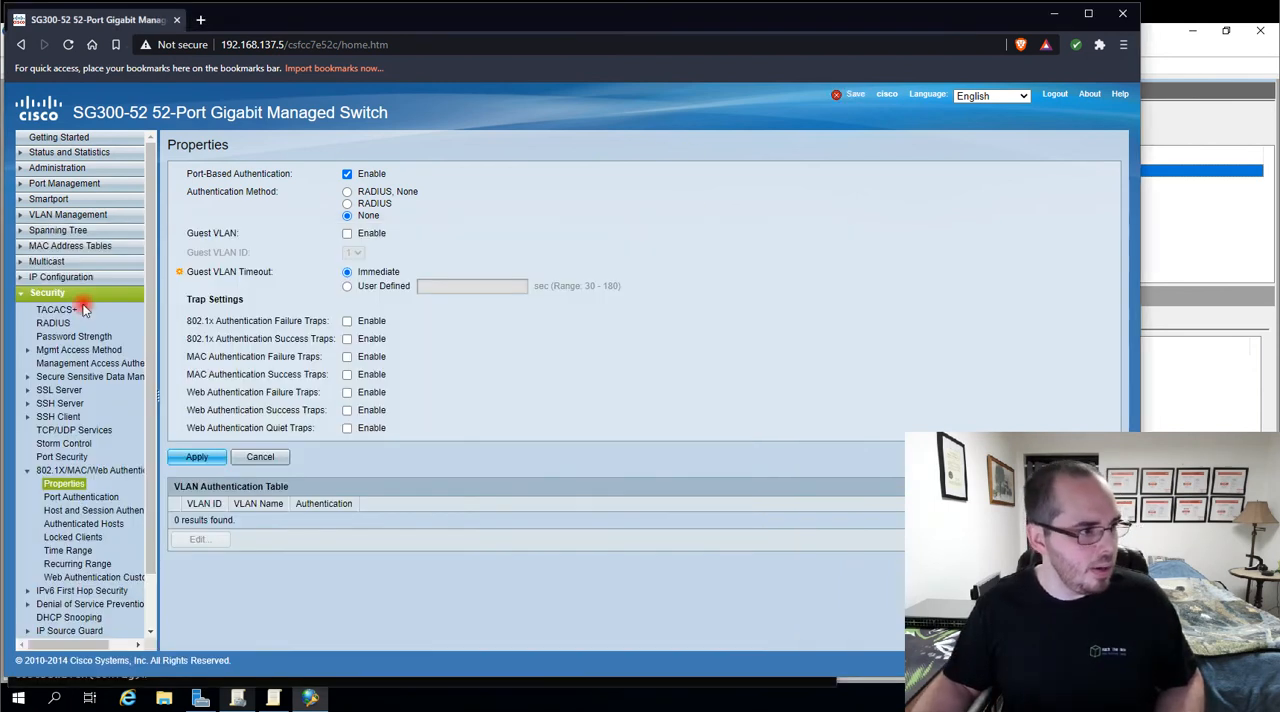
click(53, 323)
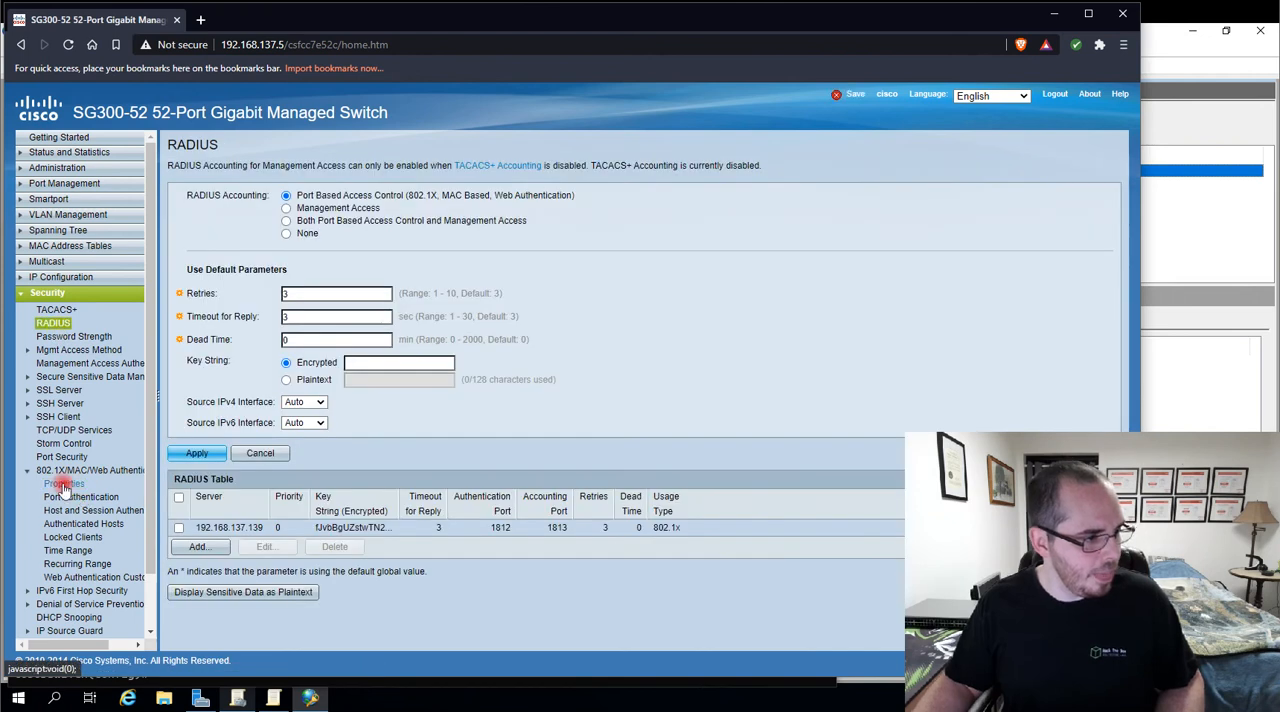
click(63, 484)
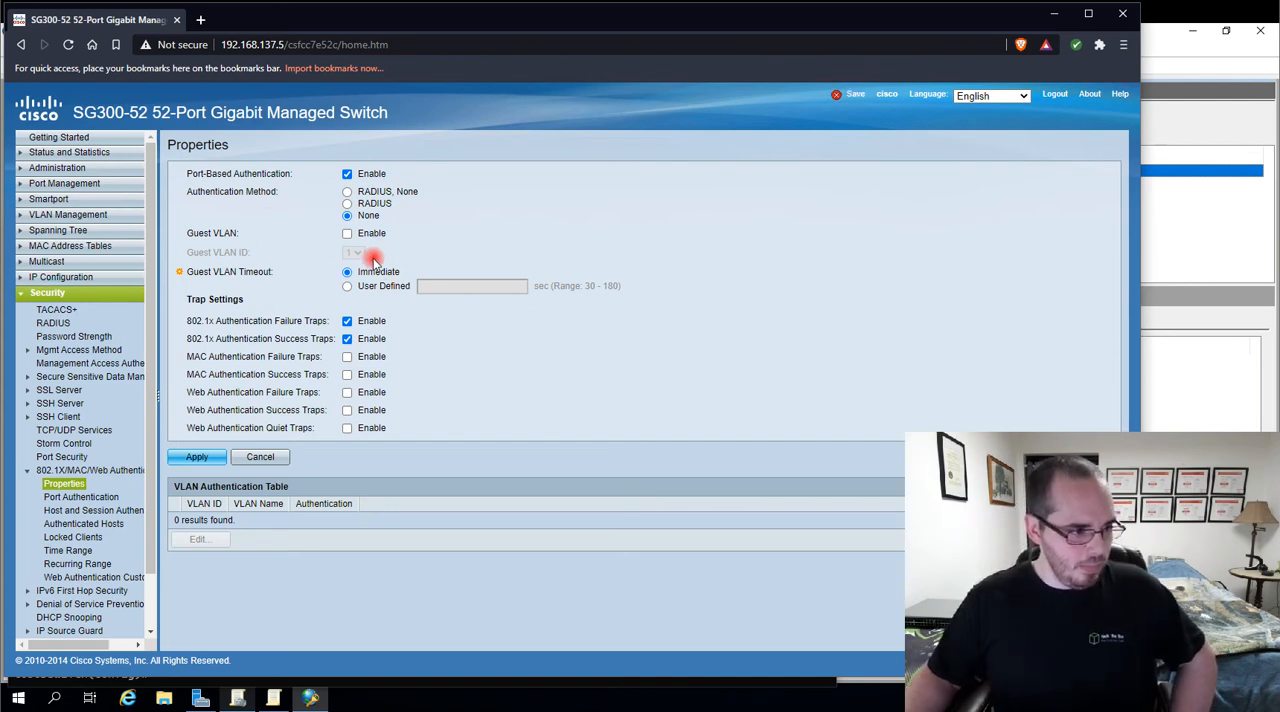
Open the Port Authentication table, check the administrative port control of port GE1 and select port GE2
click(88, 498)
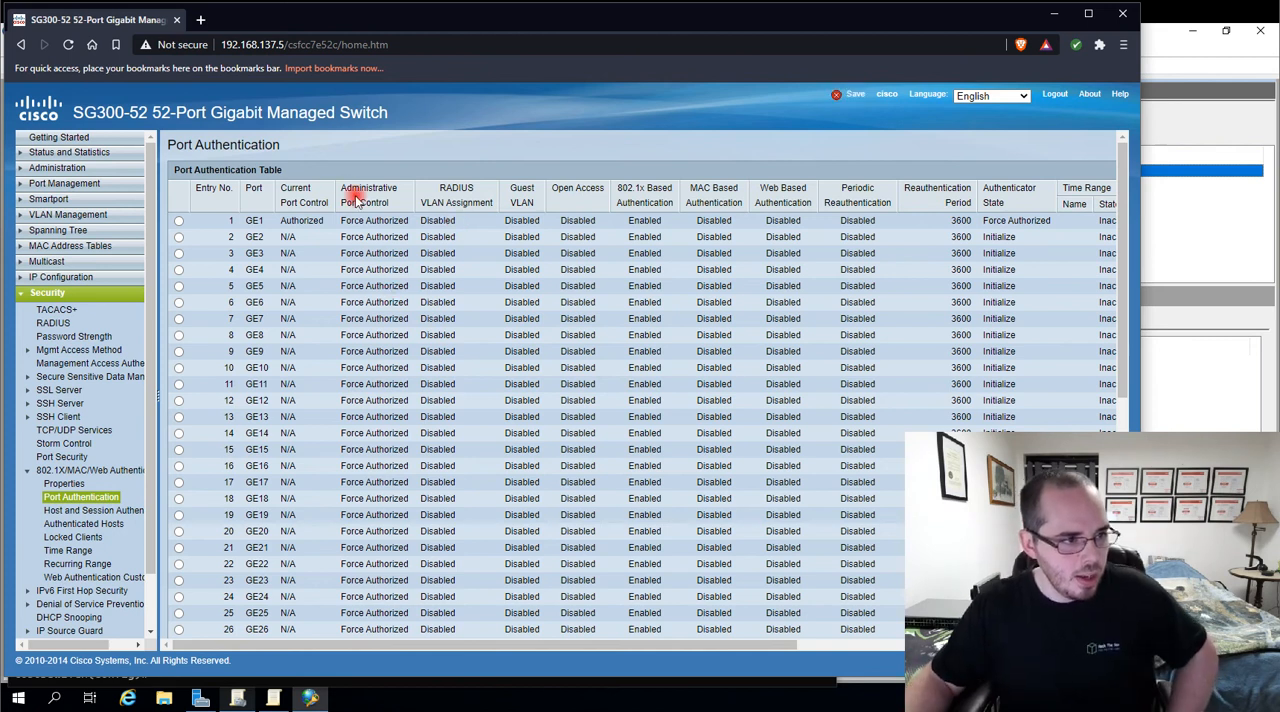
drag(342, 192, 414, 222)
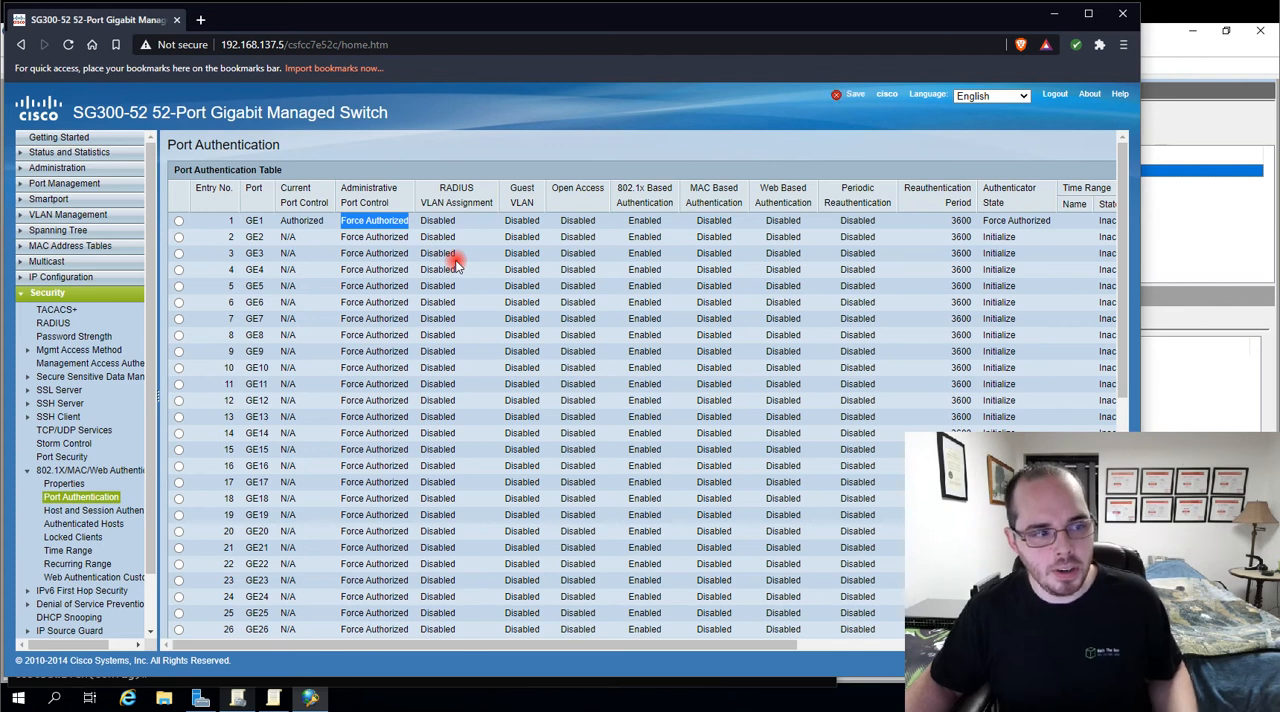
click(177, 235)
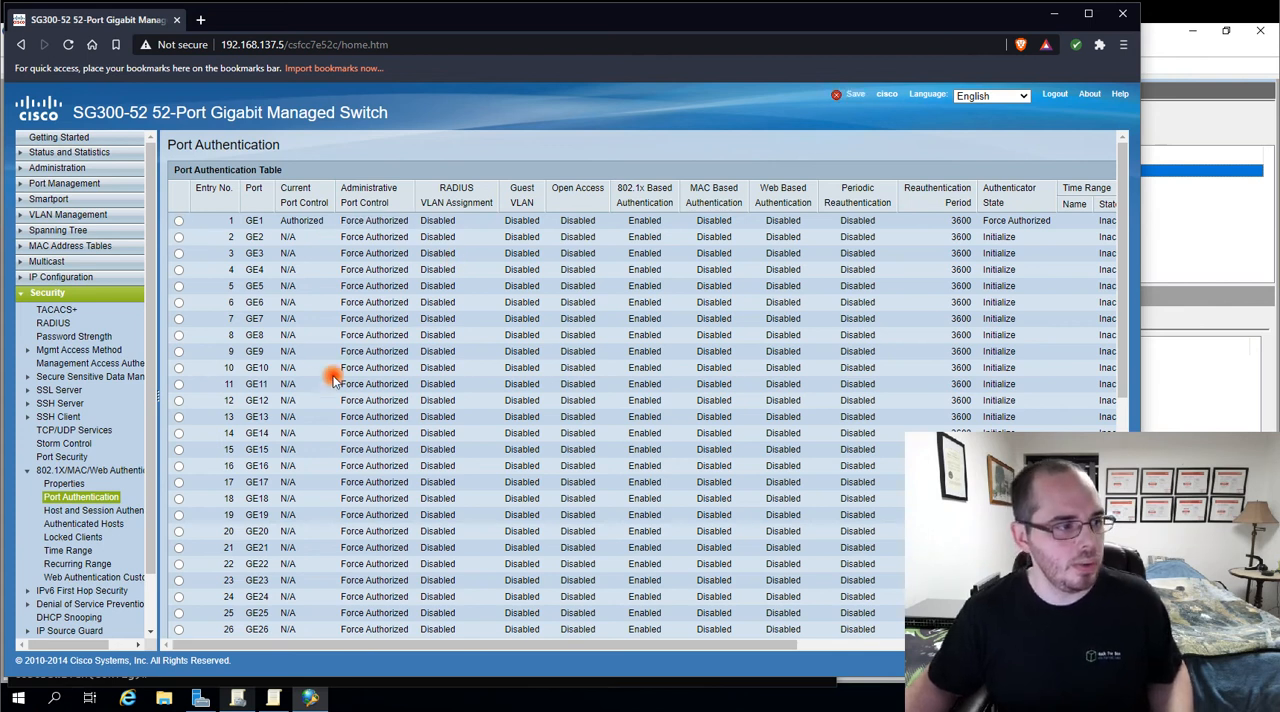
click(178, 237)
scroll(230, 380, down, 5)
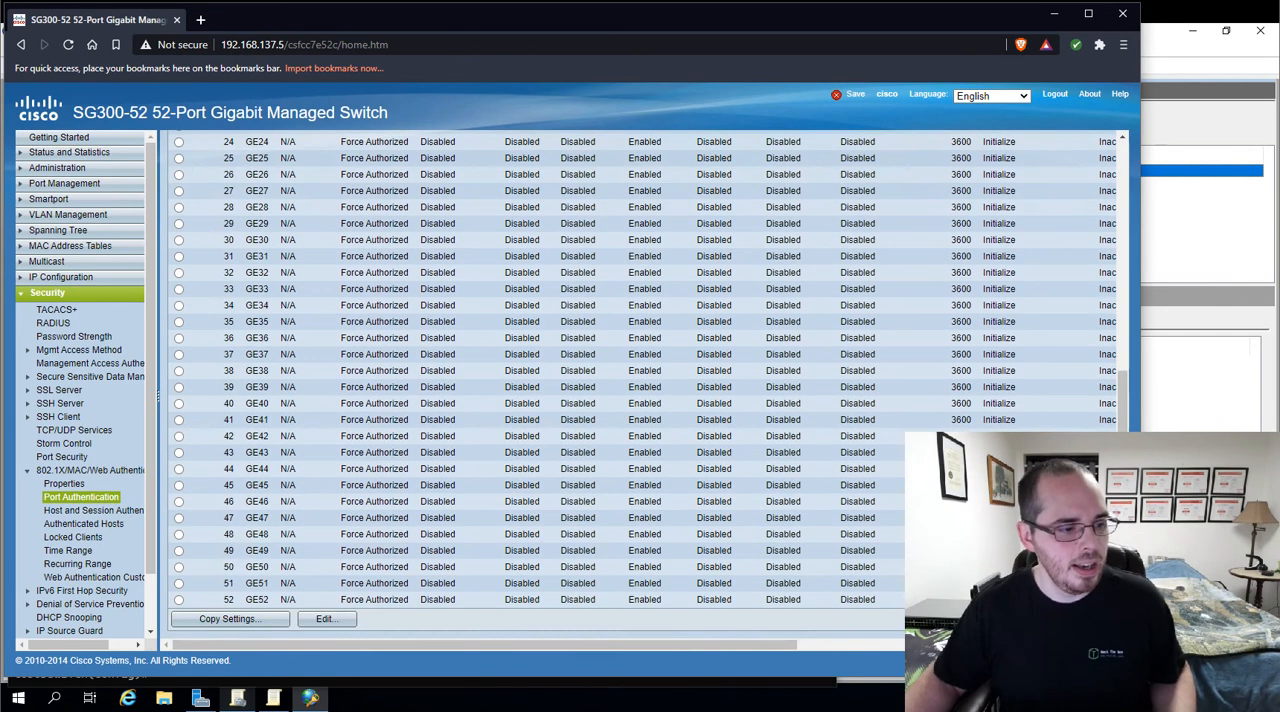
click(324, 620)
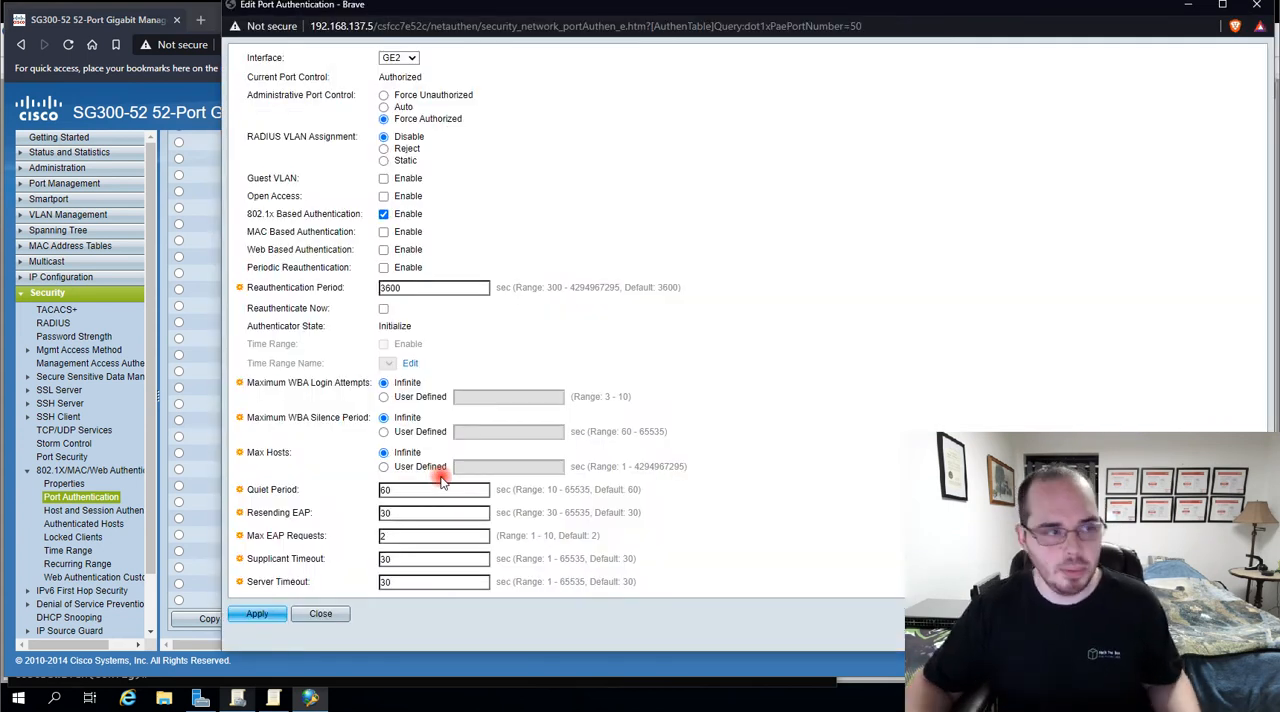
click(383, 109)
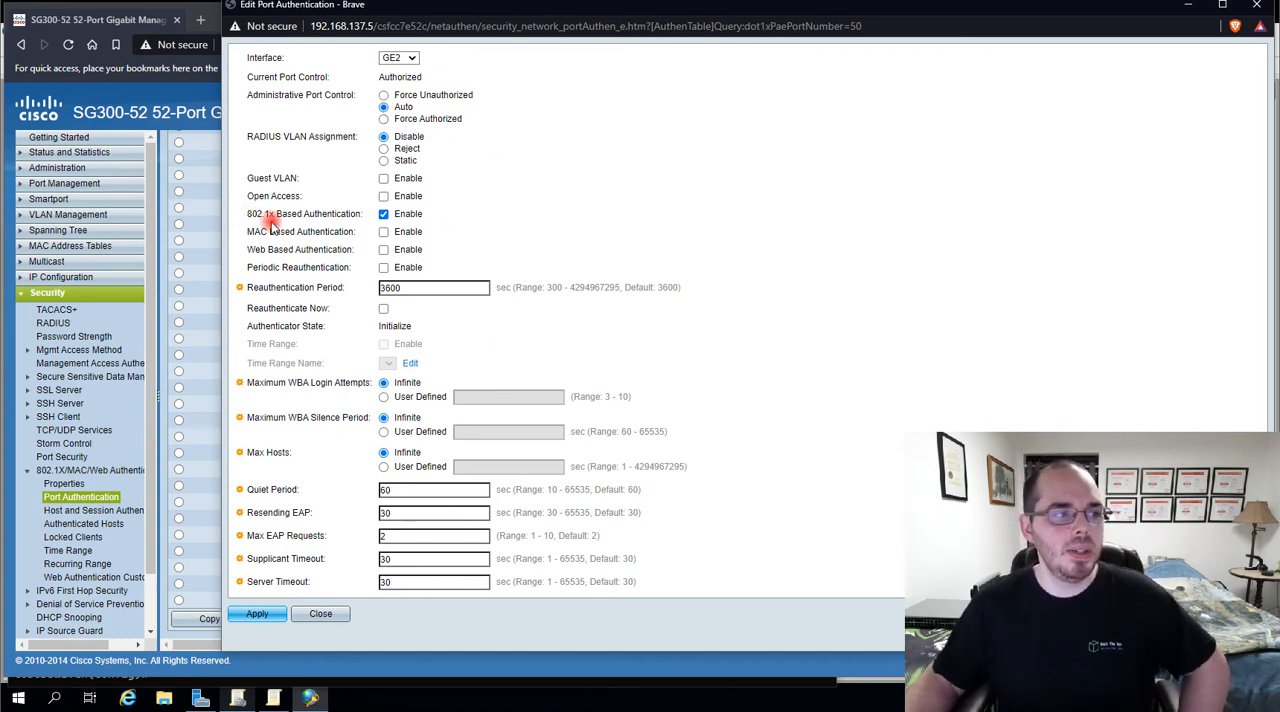
click(385, 233)
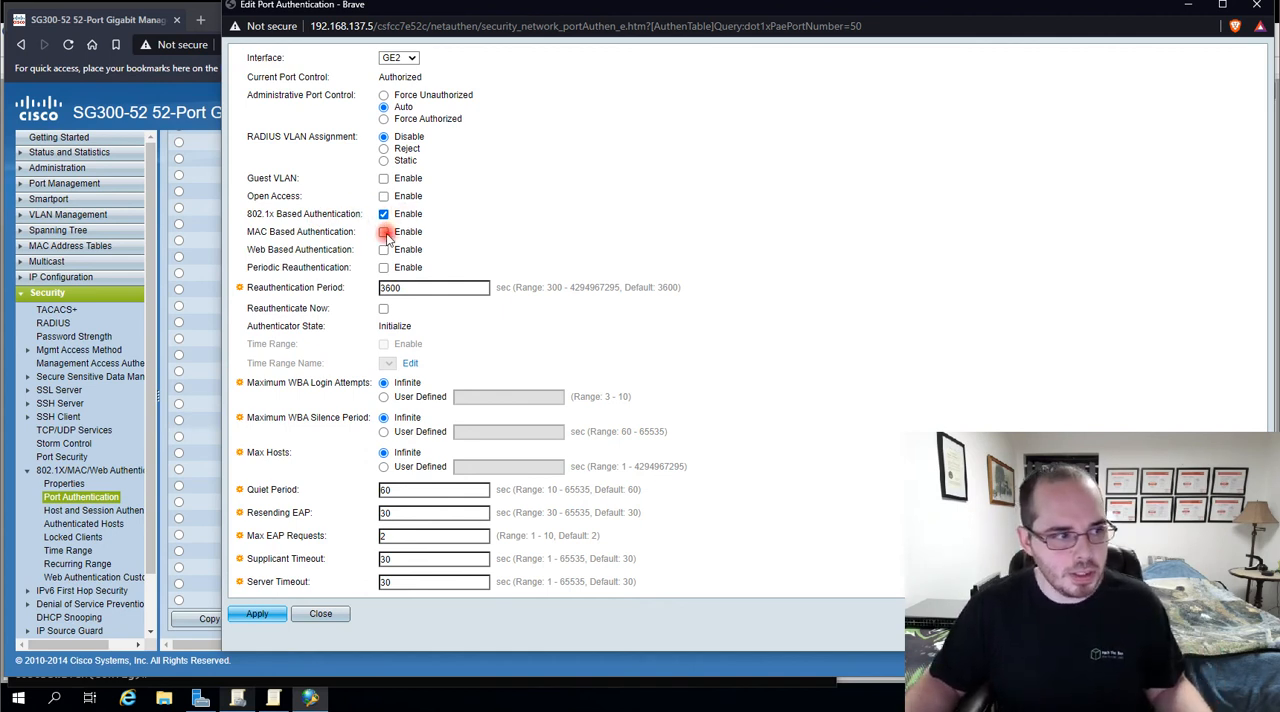
click(383, 310)
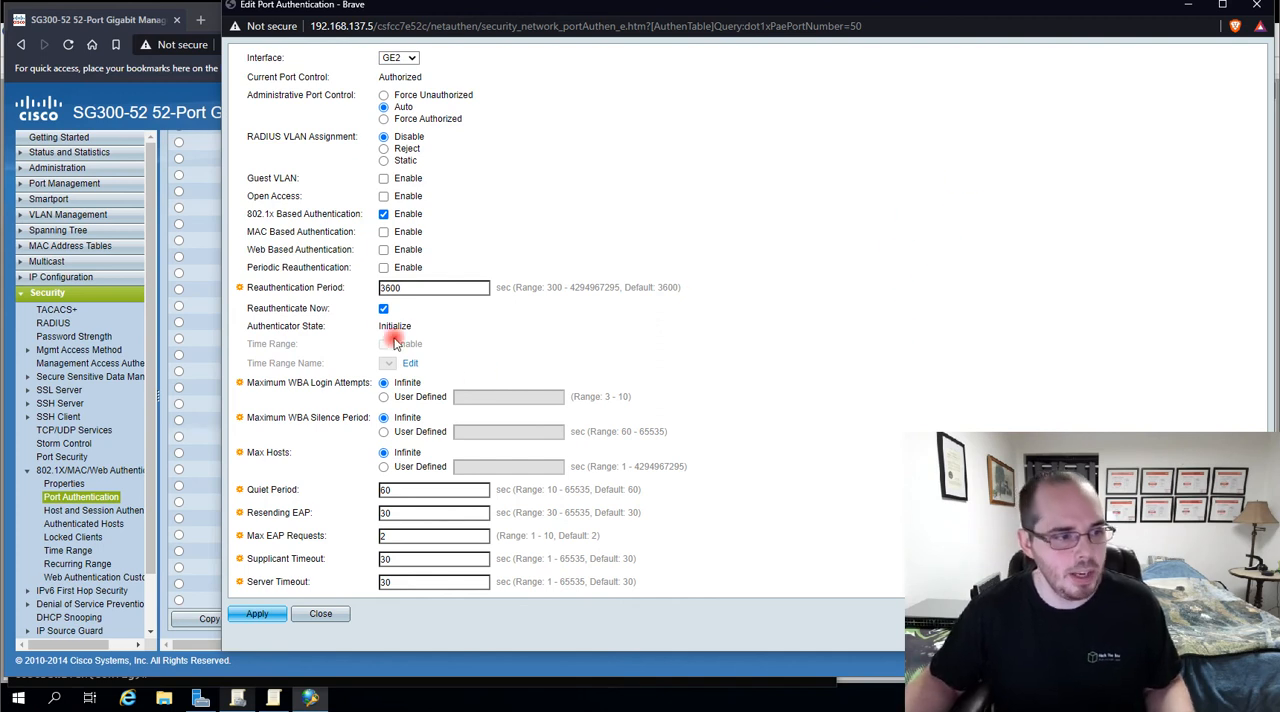
click(322, 613)
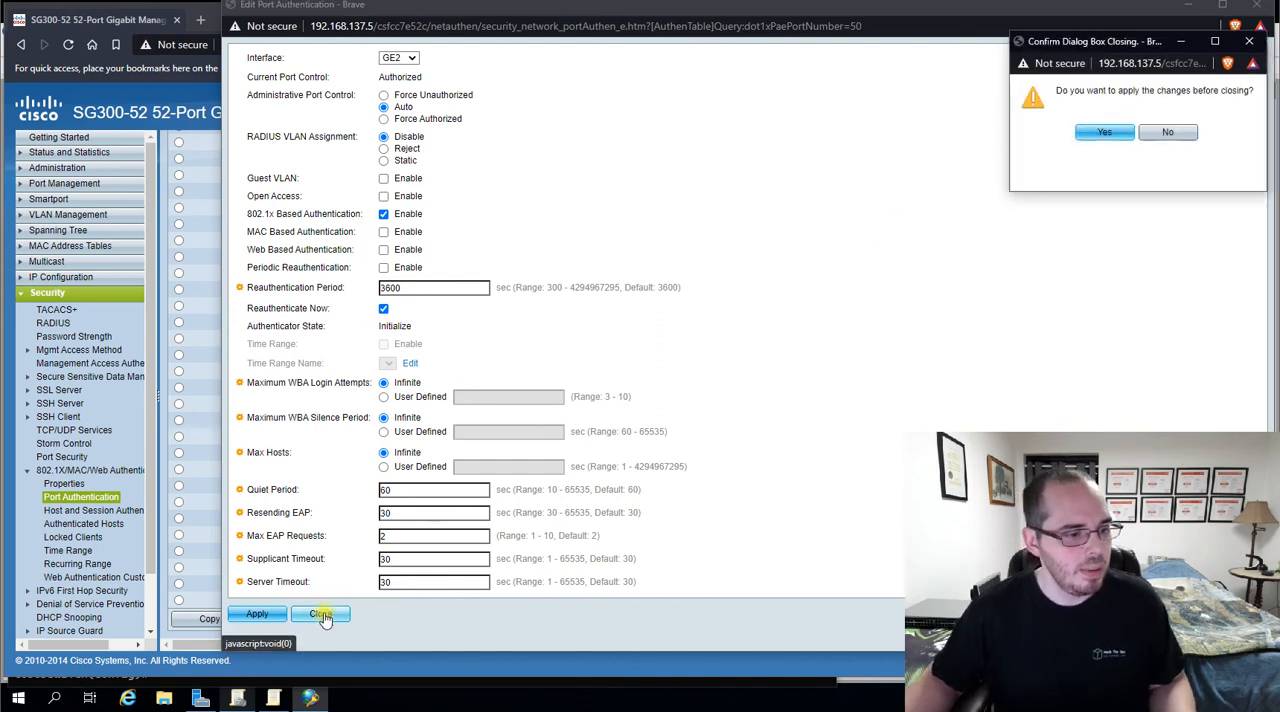
click(1162, 134)
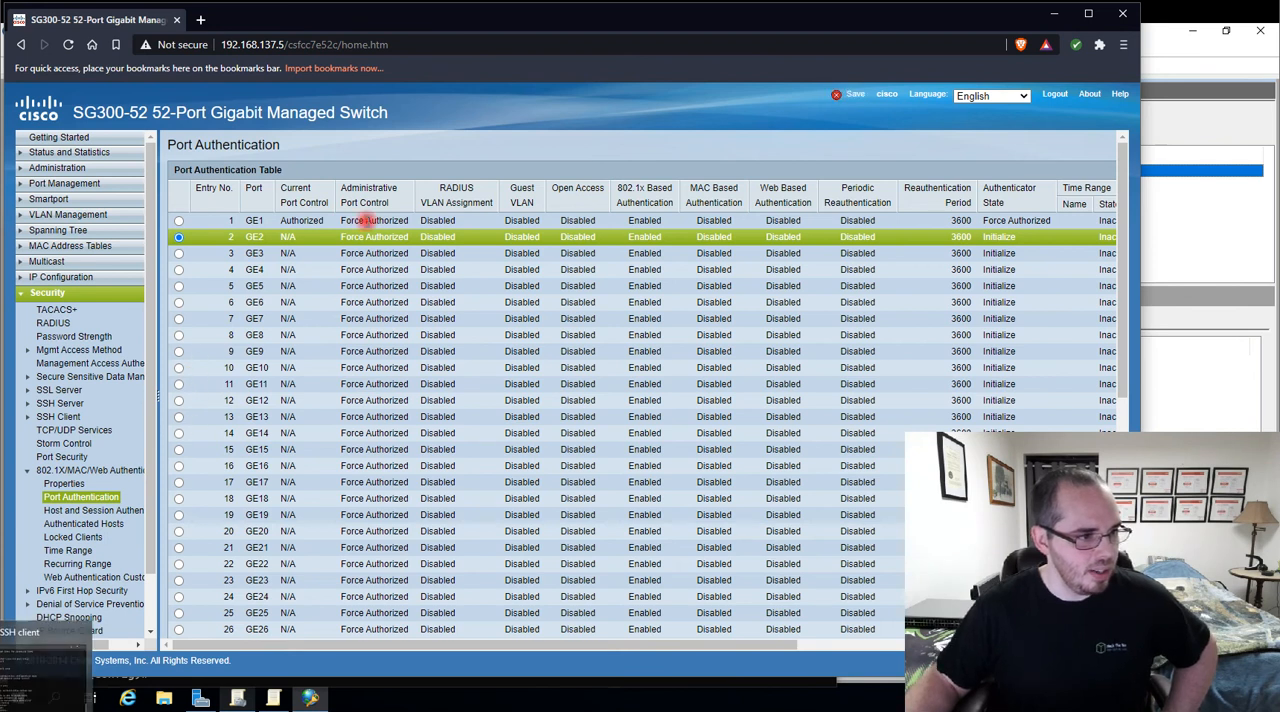
Return to the SSH session and enter interface configuration mode with interface GigabitEthernet2
key(alt+Tab)
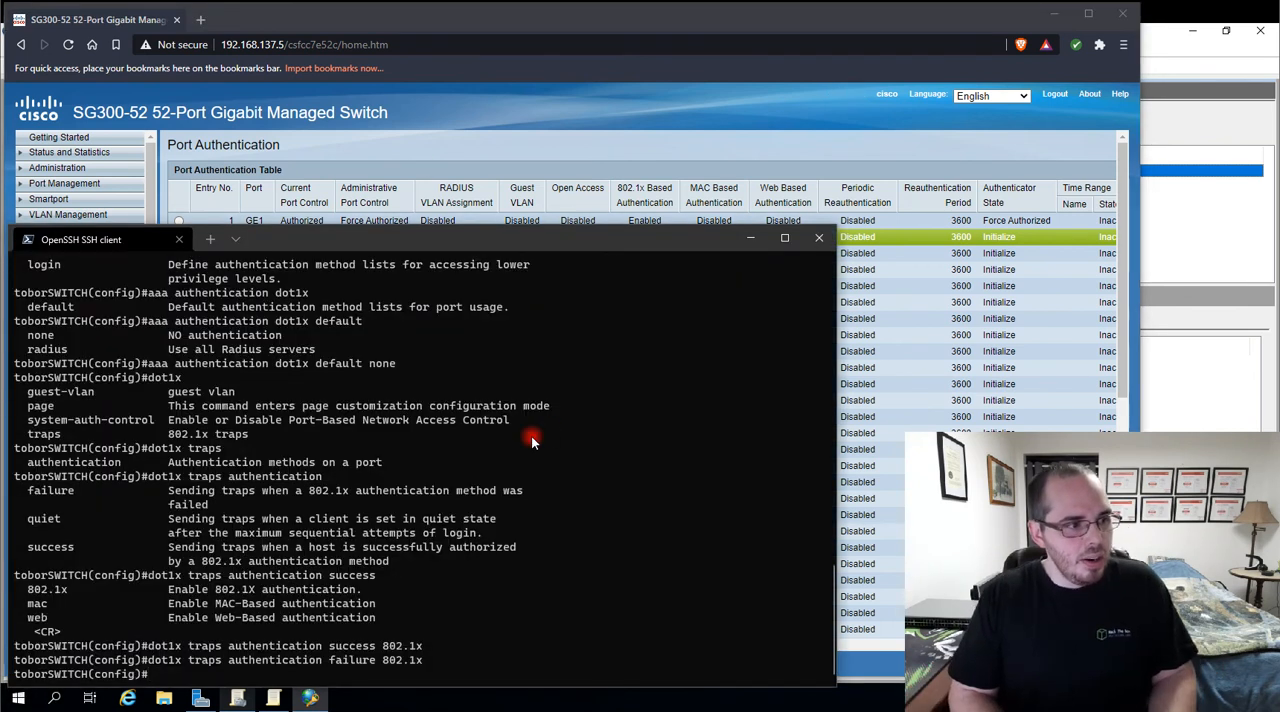
text(interface )
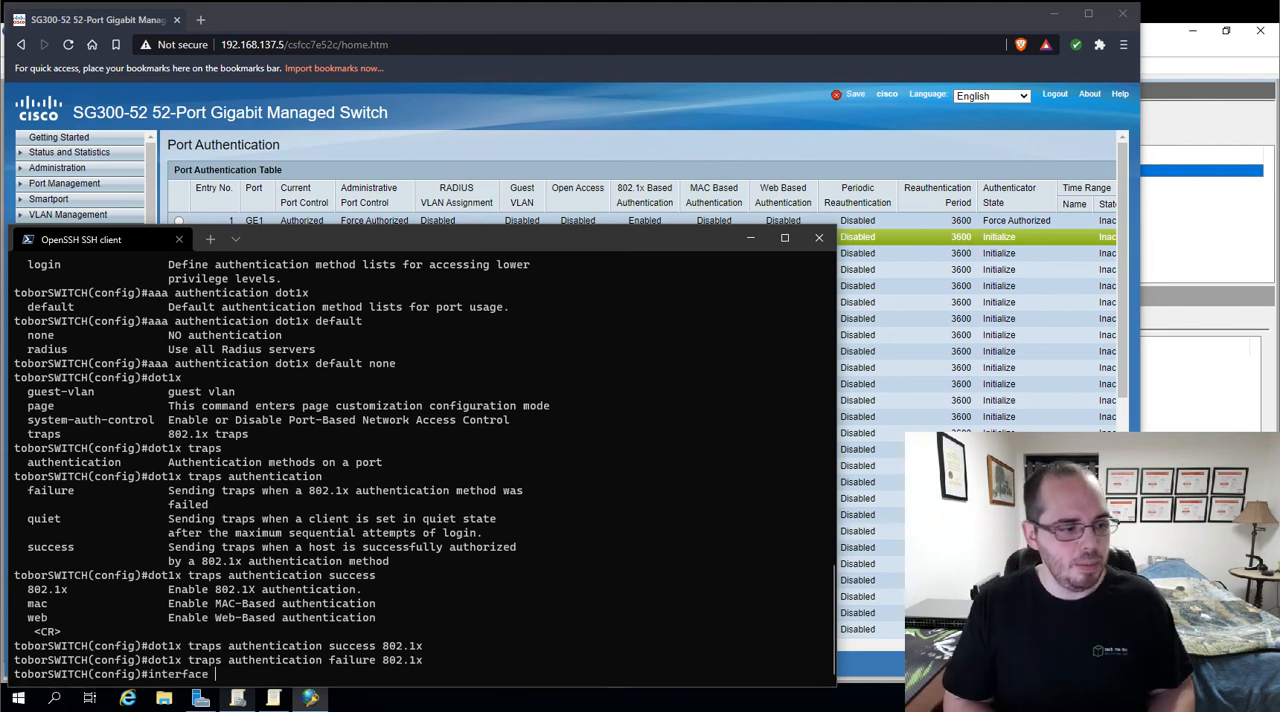
text(gig)
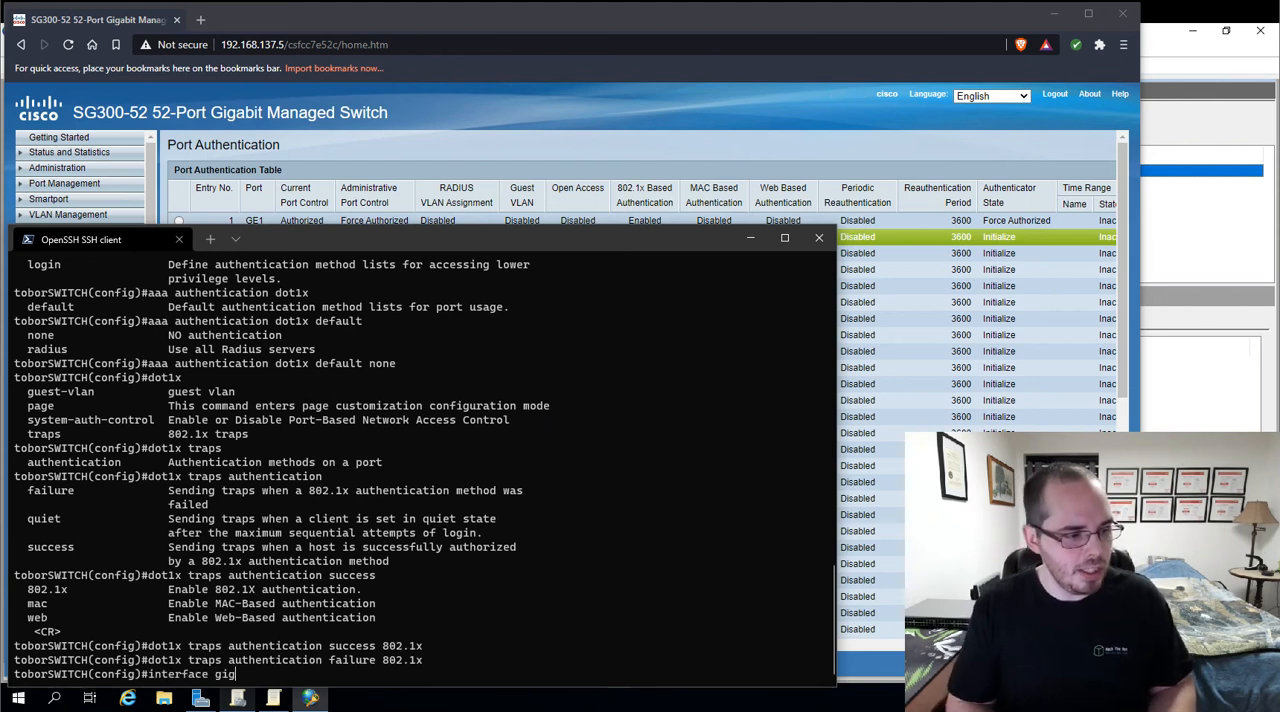
key(Tab)
text(1)
key(BackSpace)
key(BackSpace)
text(2)
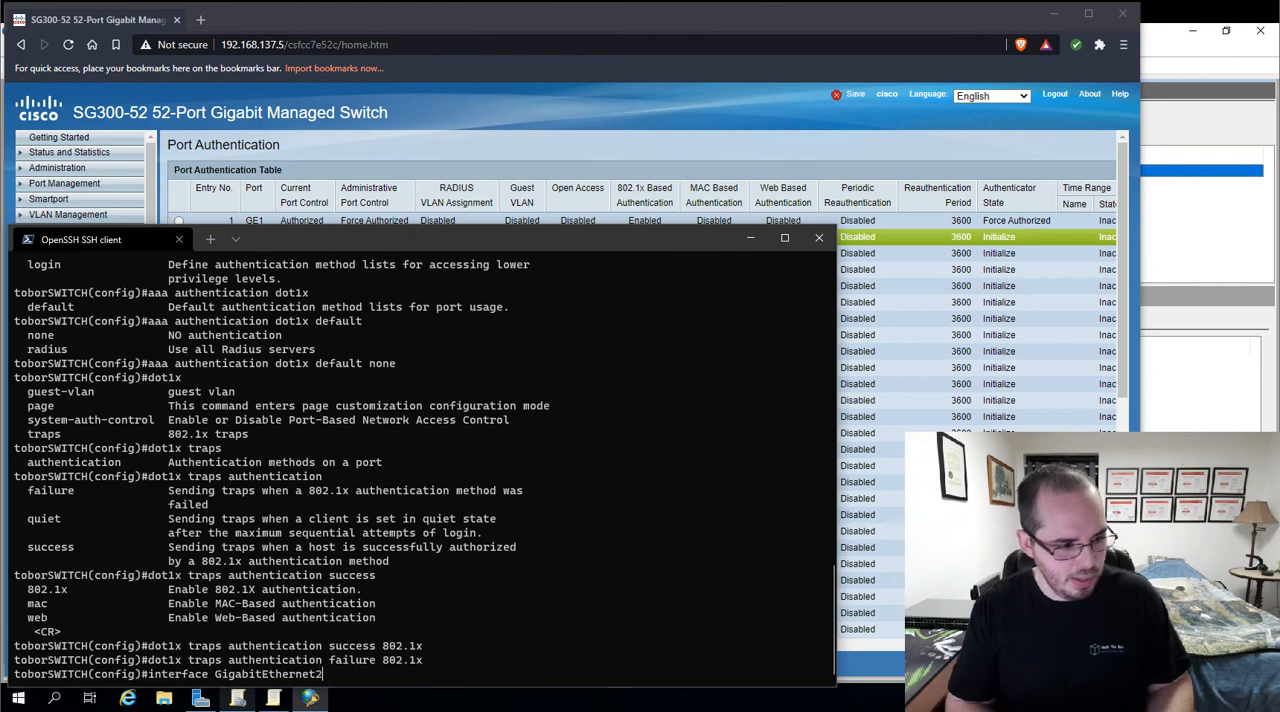
key(Return)
List the dot1x authentication options for the interface and run dot1x authentication 802.1x
text(dot1x ?)
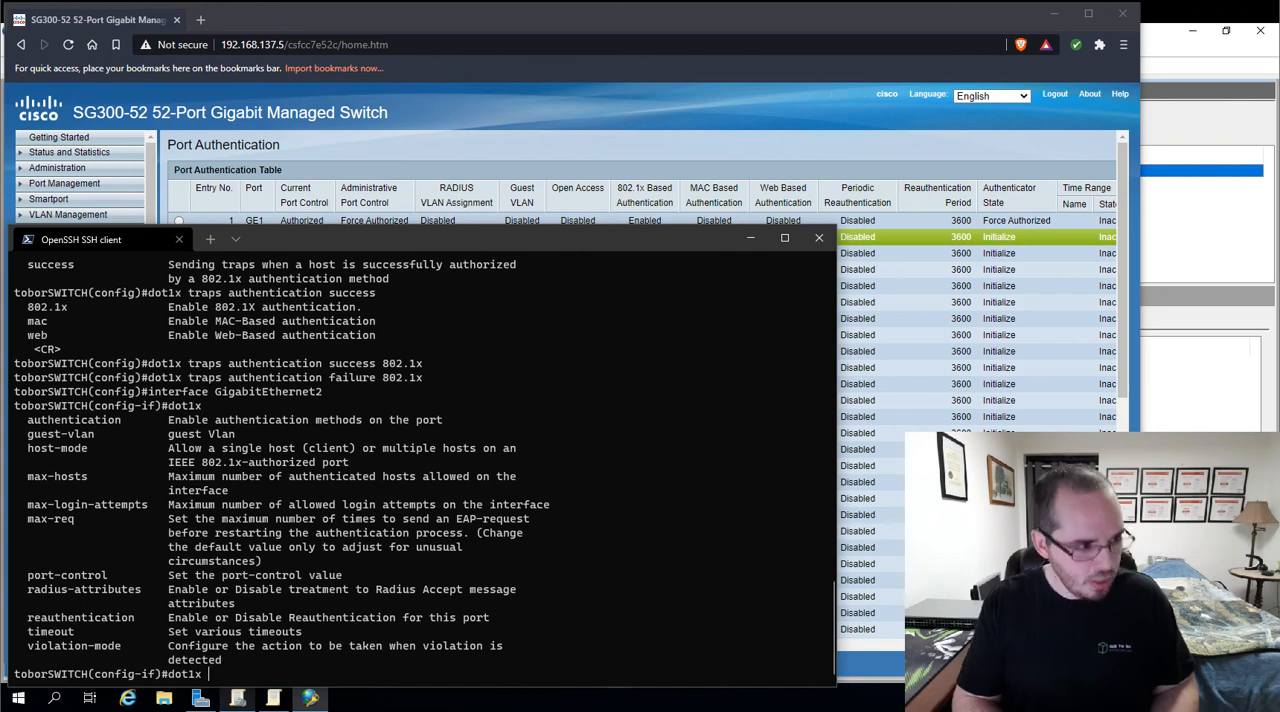
text(authentication ?802.1x ?)
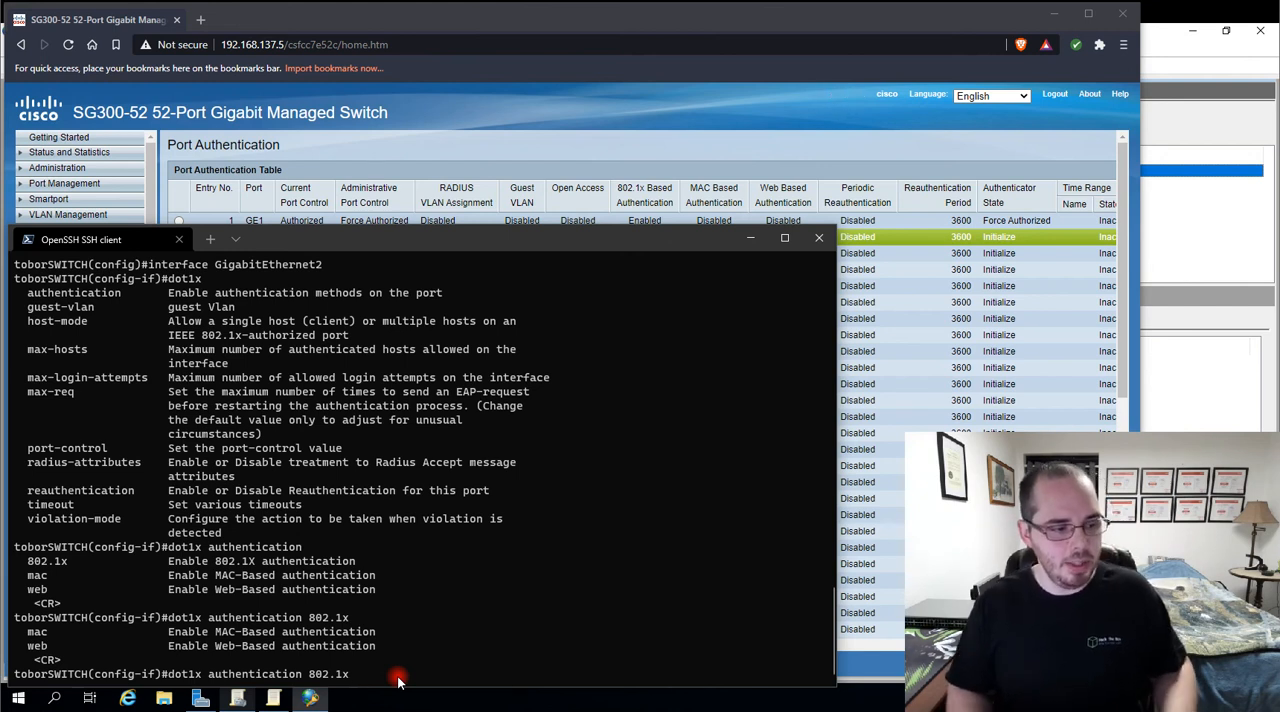
key(Return)
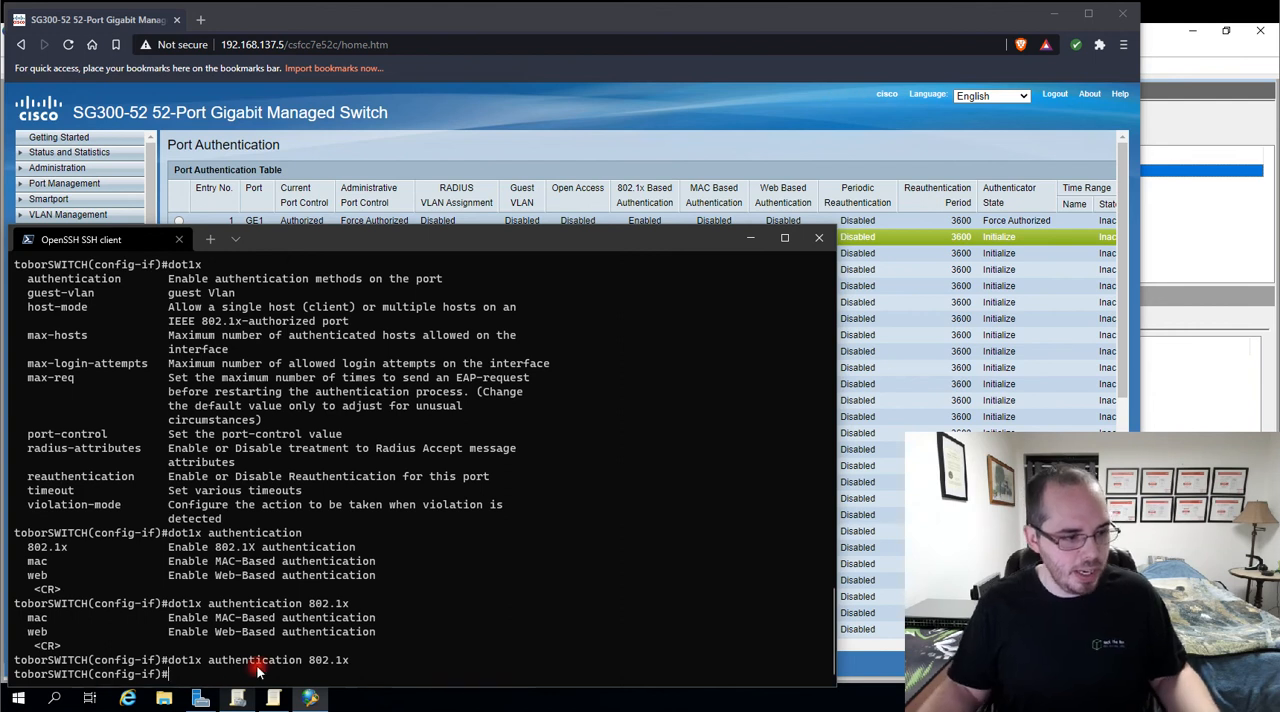
Switch to the browser and open the port authentication settings of GE2 to check its 802.1x and port control options
click(325, 152)
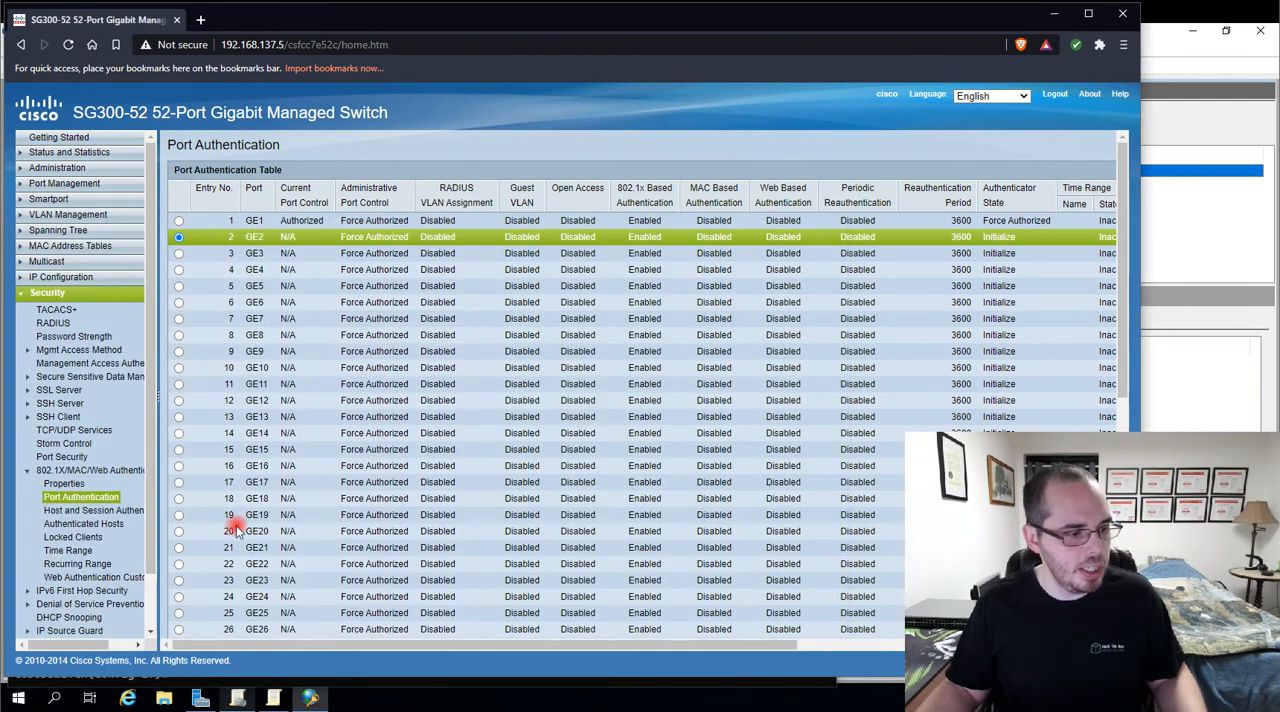
scroll(238, 540, down, 5)
click(318, 624)
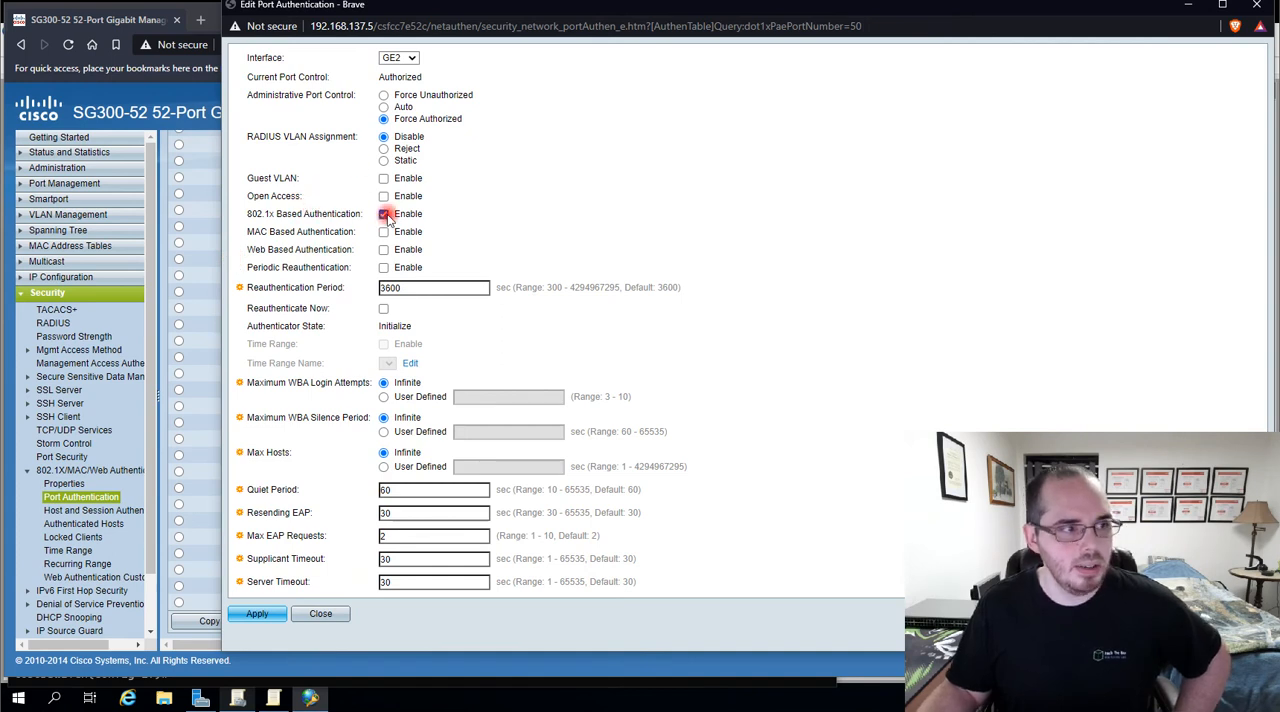
click(240, 613)
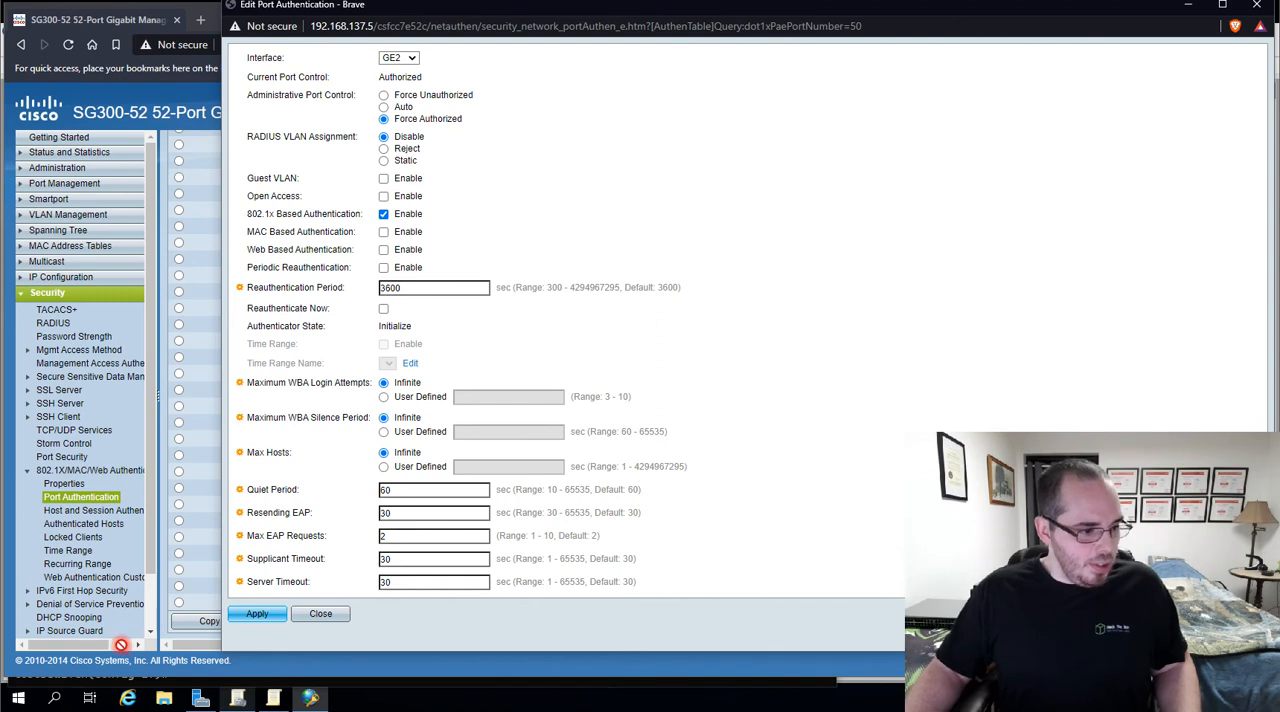
Return to the SSH session, list the port-control options and run dot1x port-control auto, closing the GE2 edit window without applying it
key(alt+Tab)
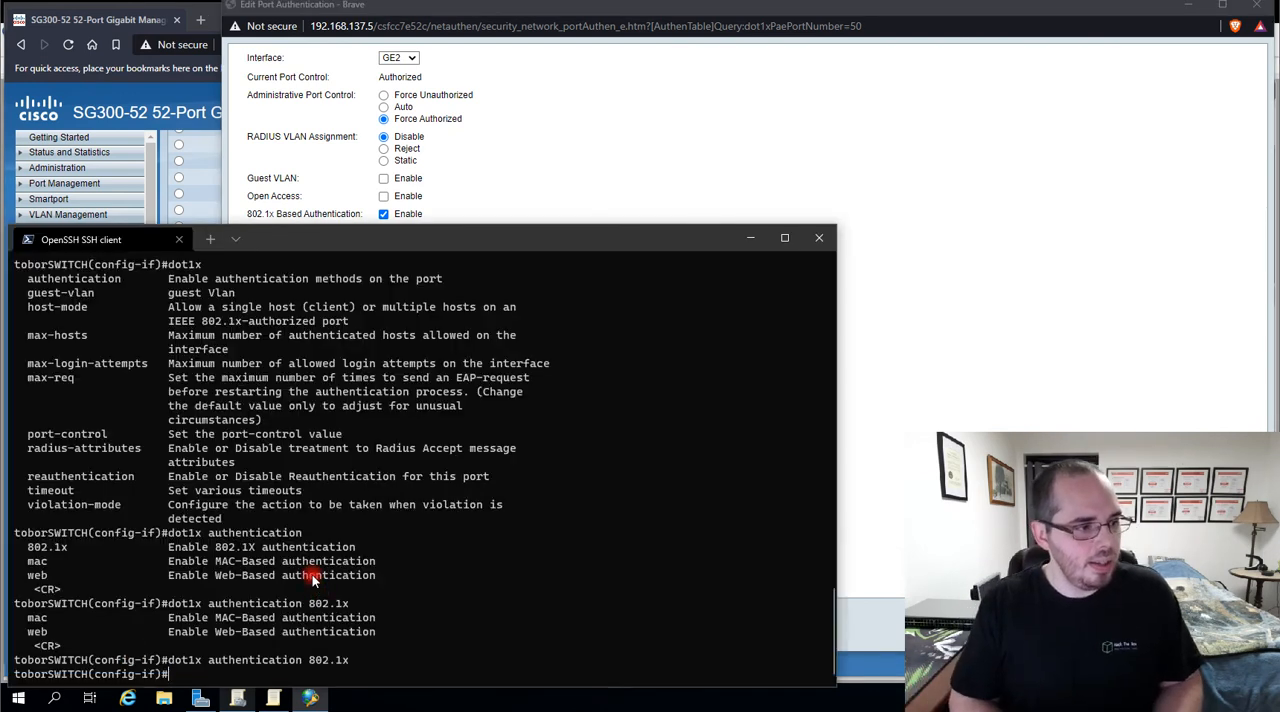
text(dot1x )
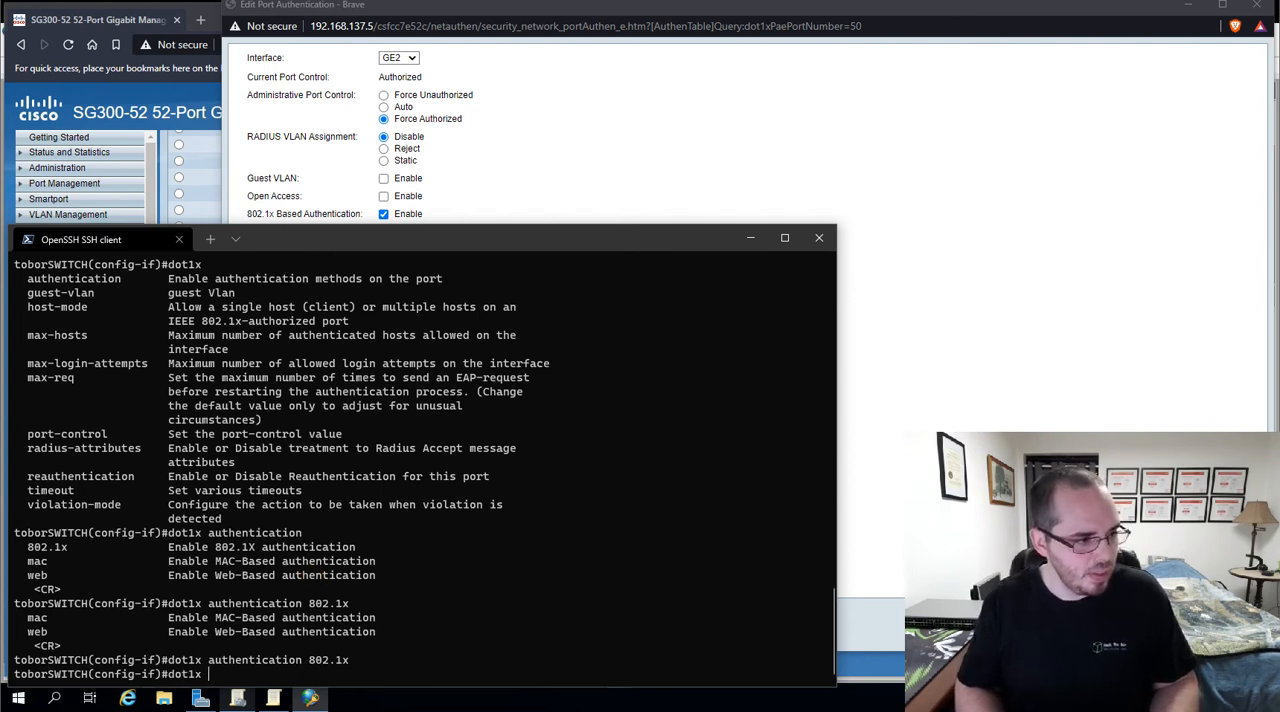
text(port-control ?)
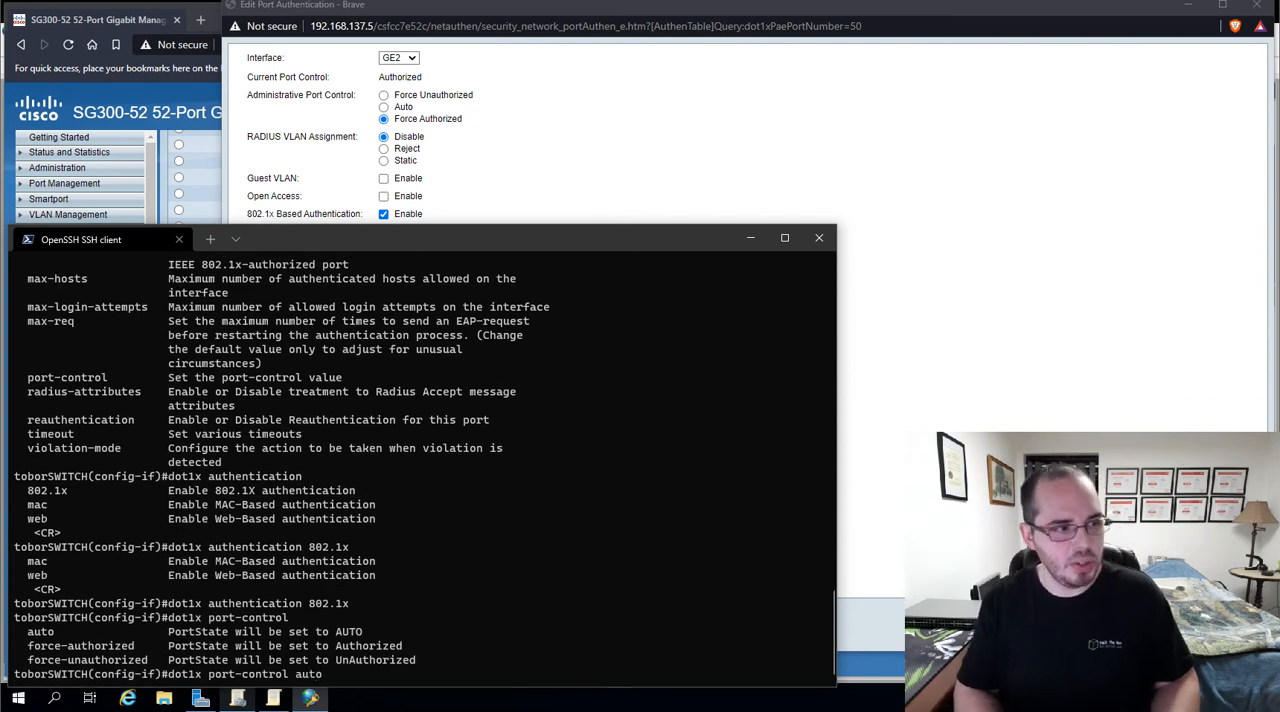
text(auto)
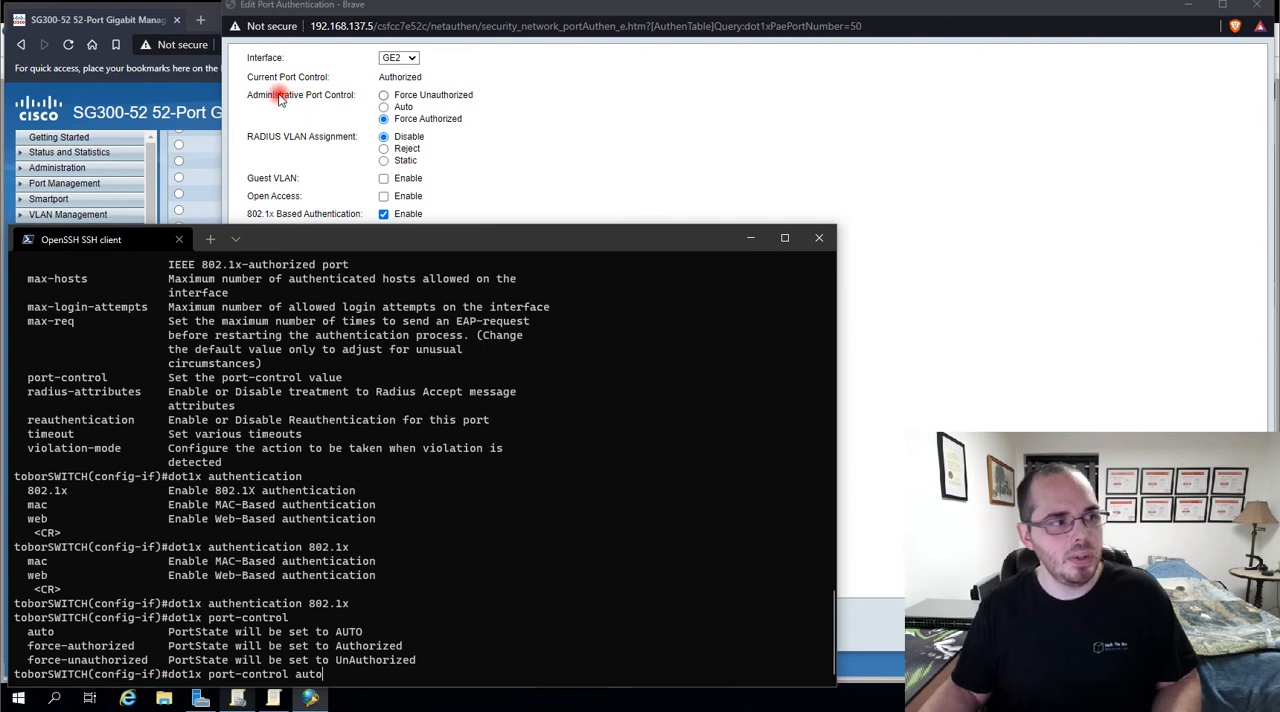
click(318, 96)
click(386, 108)
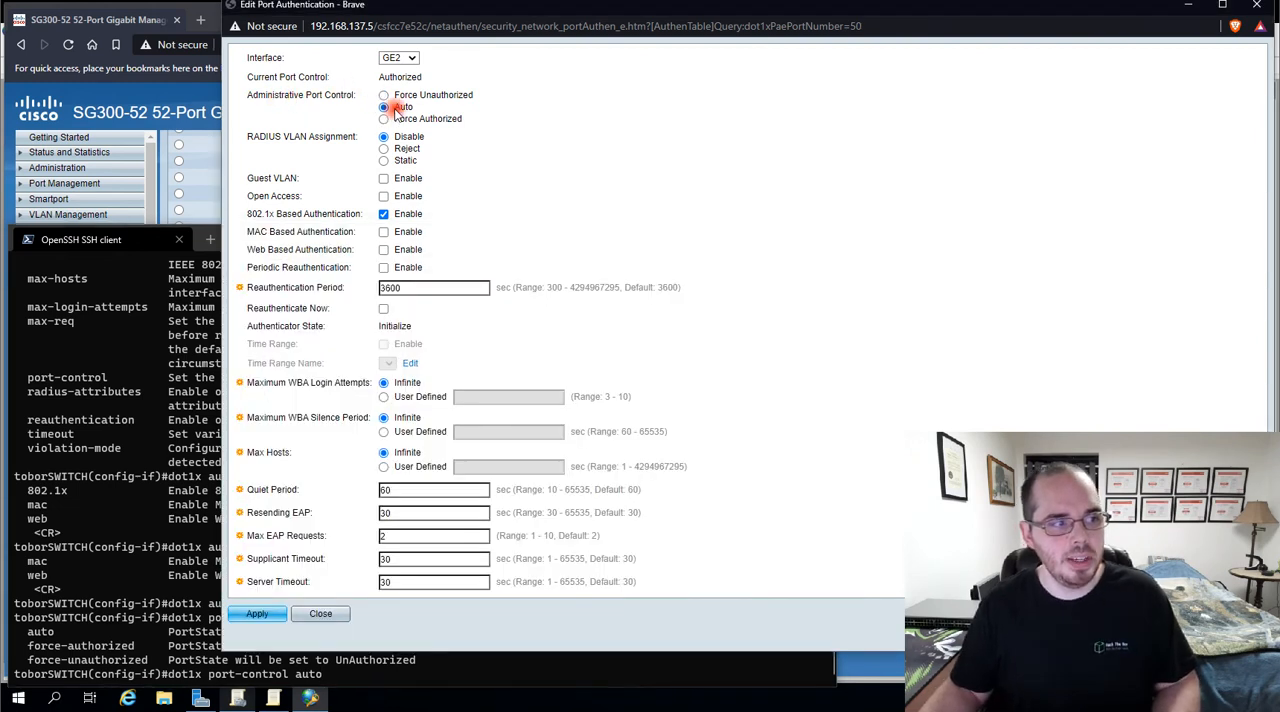
click(1256, 5)
key(Return)
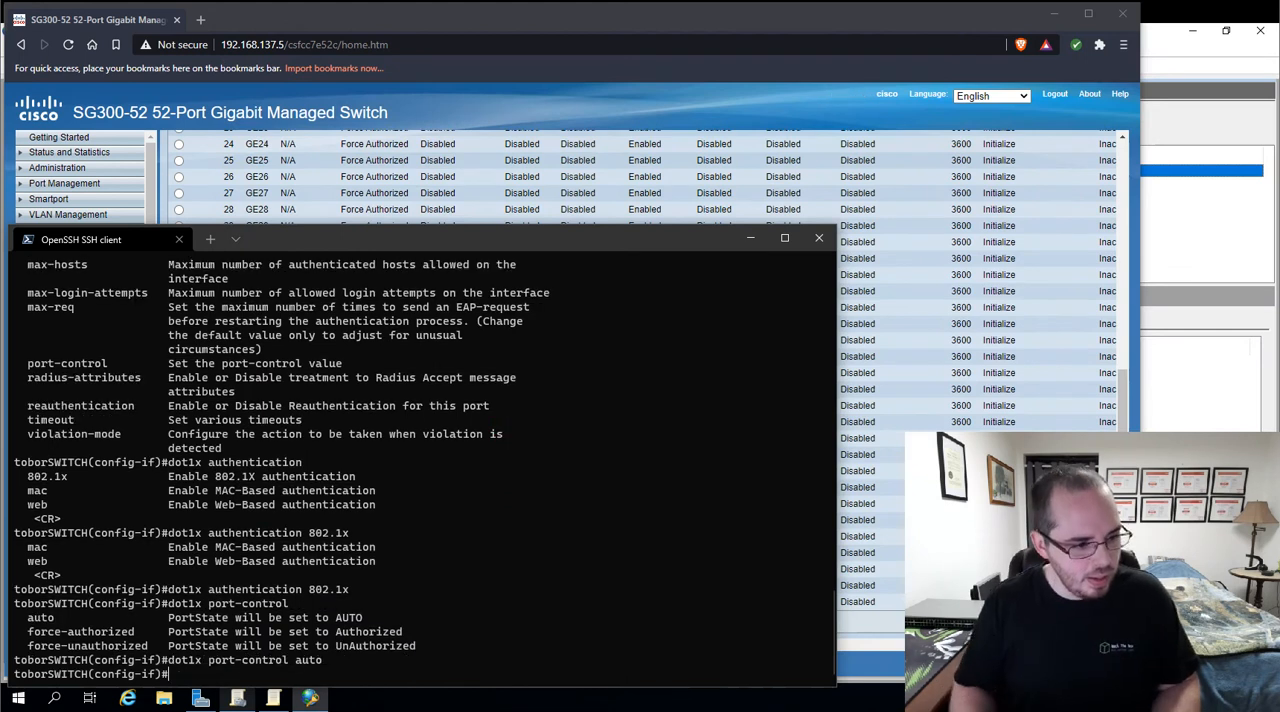
Switch to the browser, reload the Port Authentication table through RADIUS and compare the port control states of GE1 and GE2
click(380, 160)
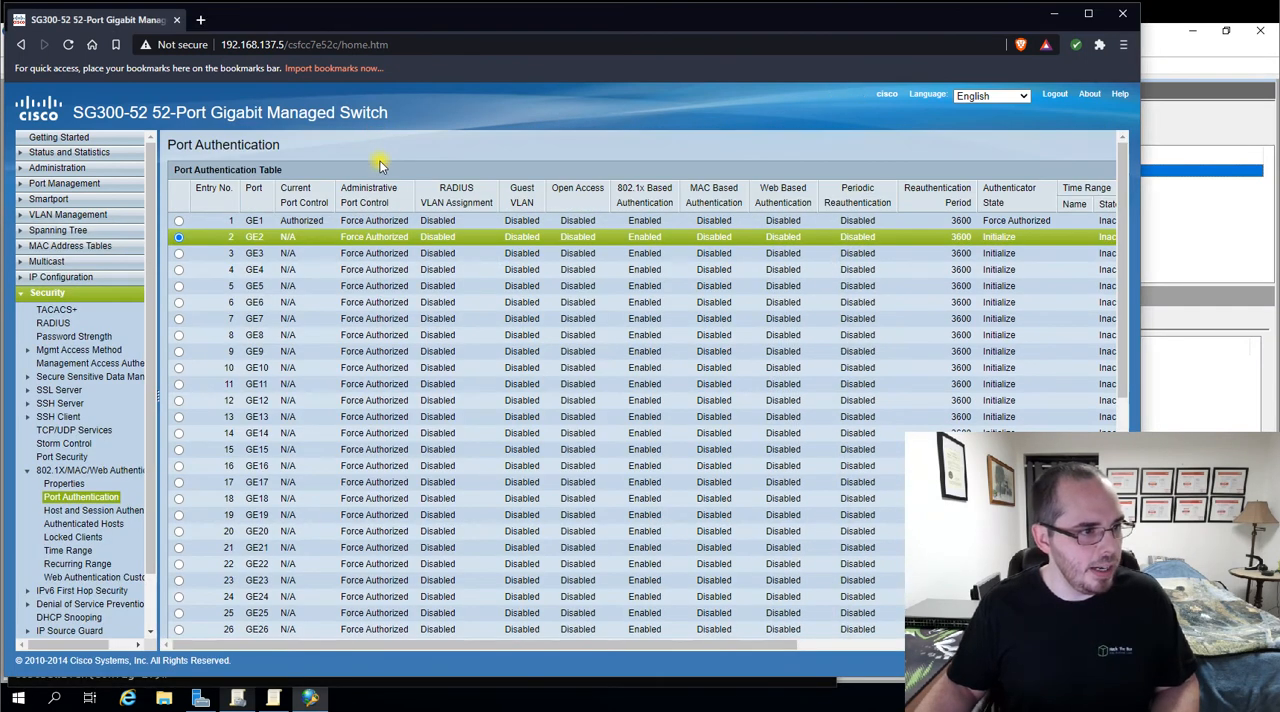
click(53, 323)
click(72, 498)
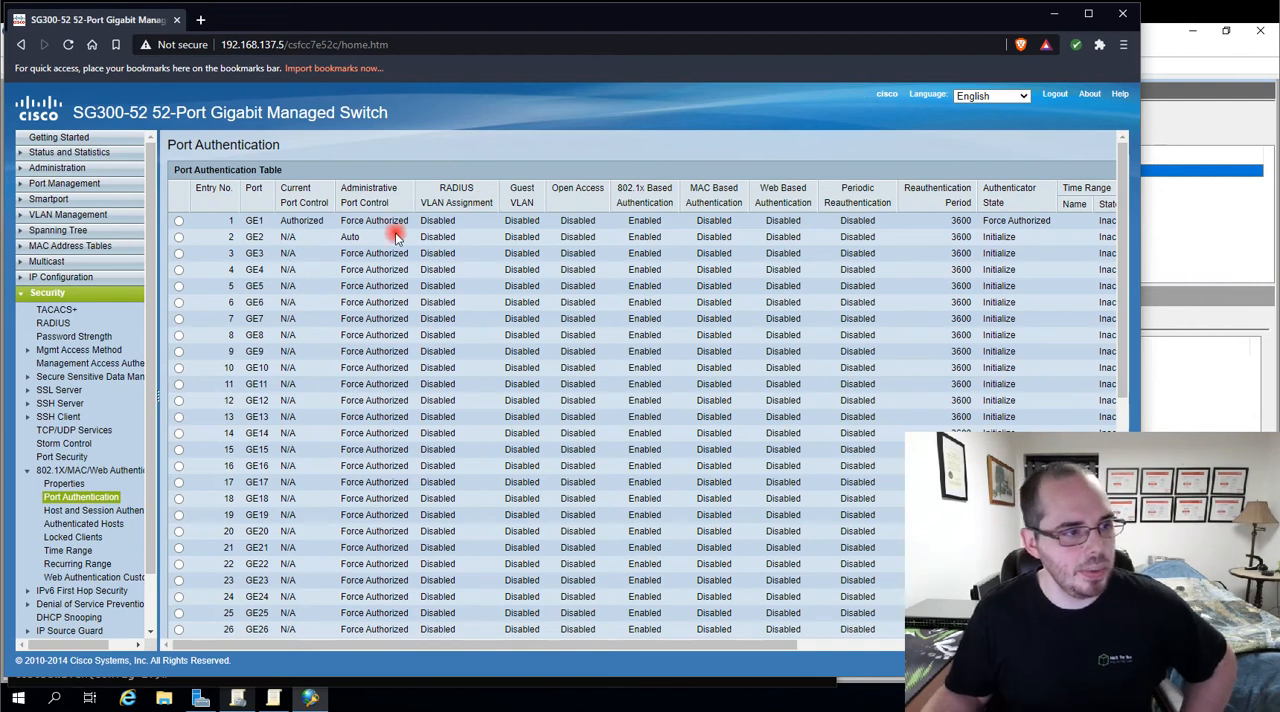
drag(360, 237, 284, 240)
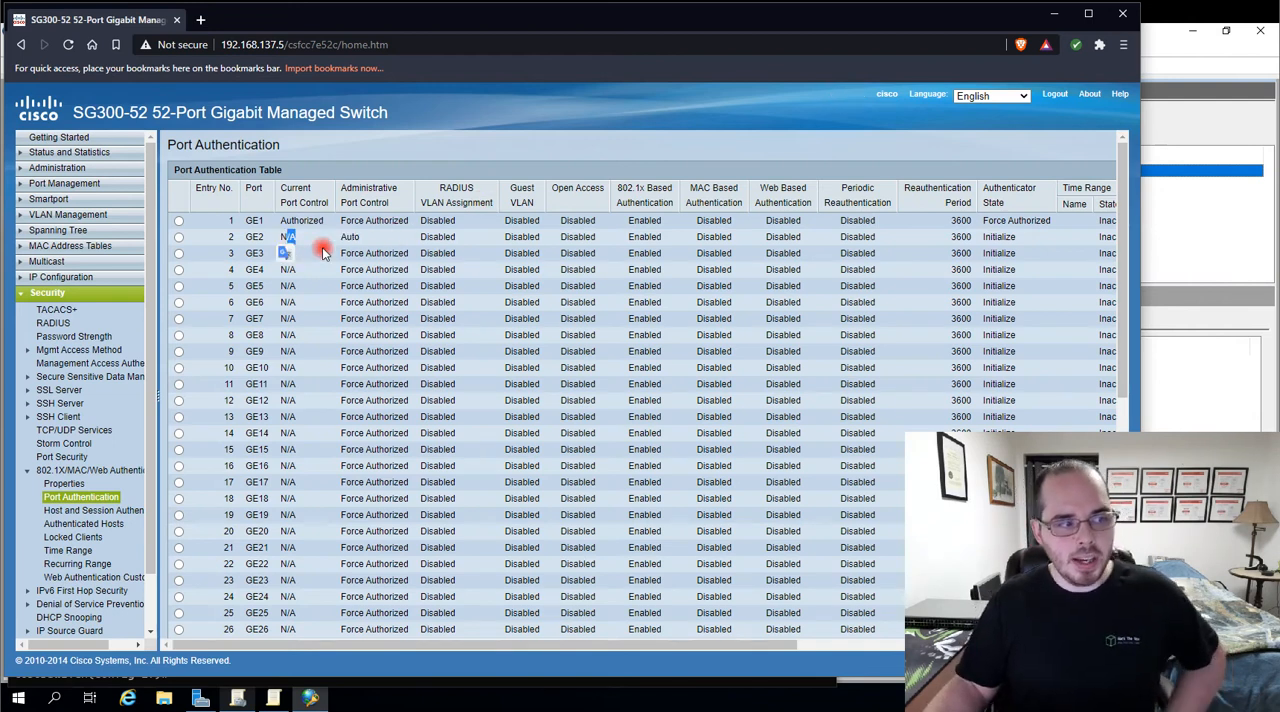
mouse_move(281, 237)
mouse_down()
mouse_move(334, 221)
mouse_move(308, 239)
mouse_move(283, 221)
mouse_up()
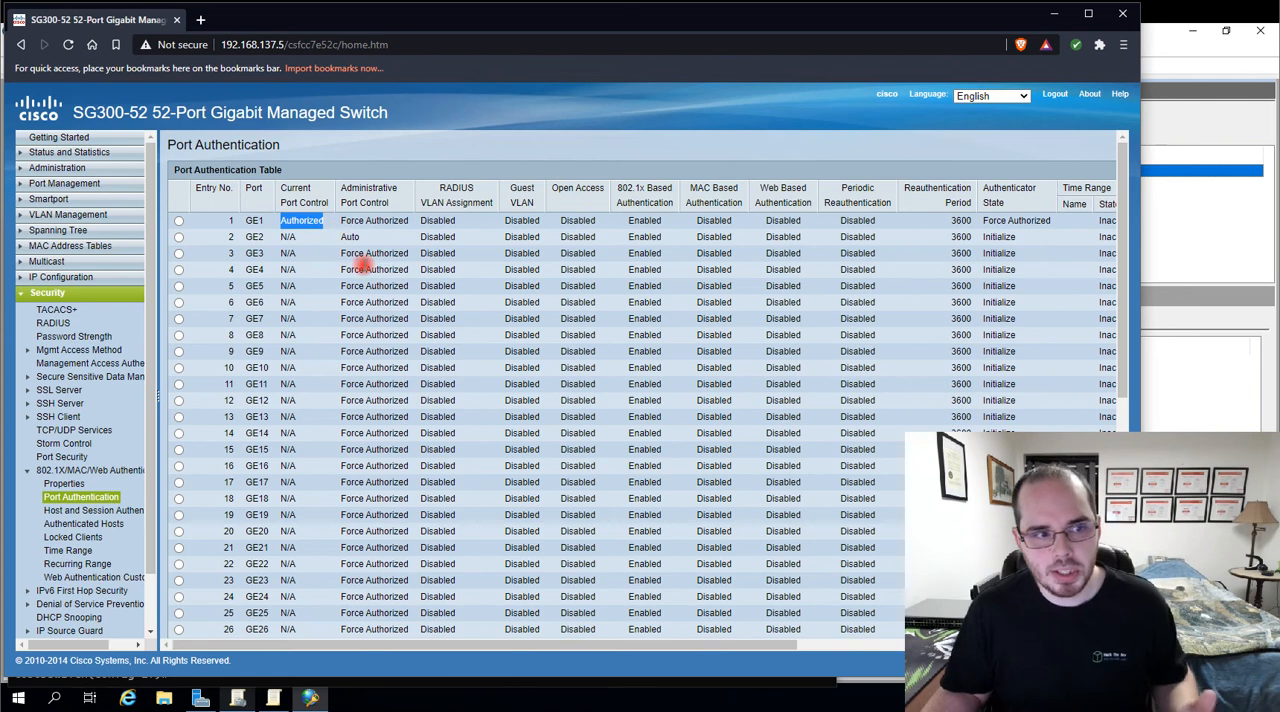
drag(299, 239, 277, 238)
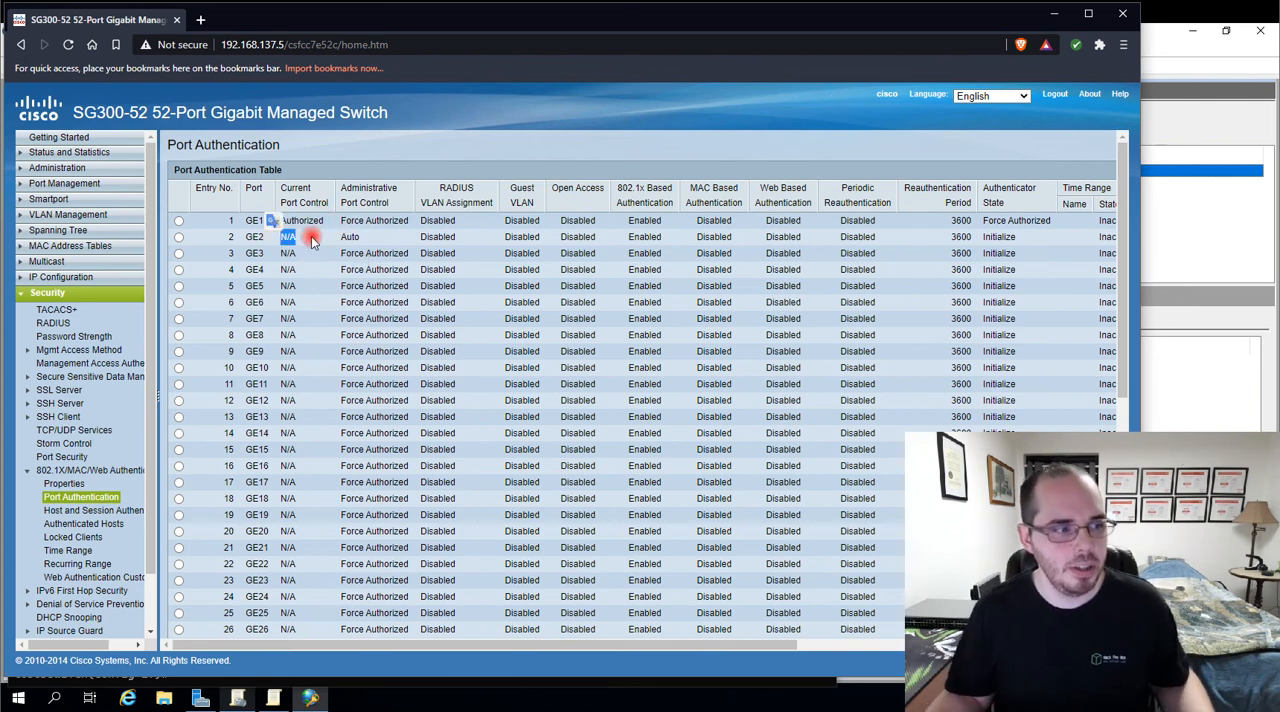
scroll(184, 482, down, 1)
scroll(200, 470, down, 5)
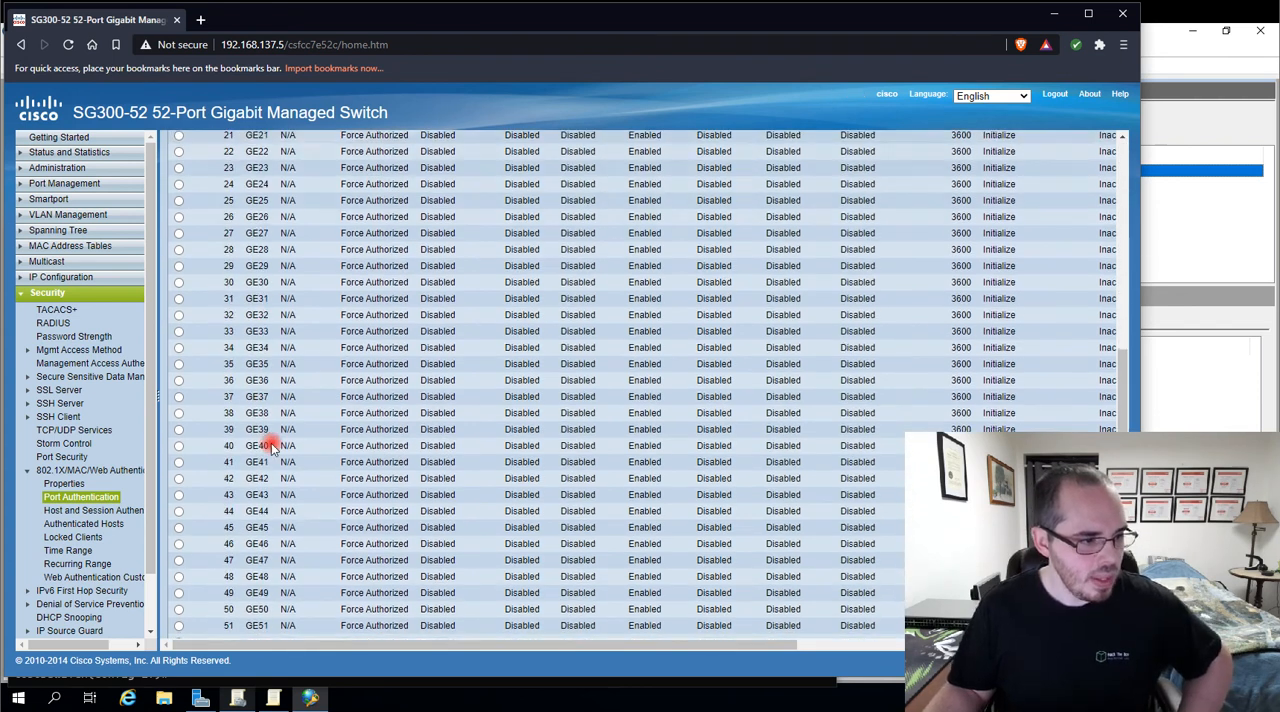
Open the port authentication settings of GE2, review its port control and 802.1x options, and close them without applying
scroll(250, 280, up, 6)
click(179, 237)
scroll(334, 357, down, 5)
click(324, 618)
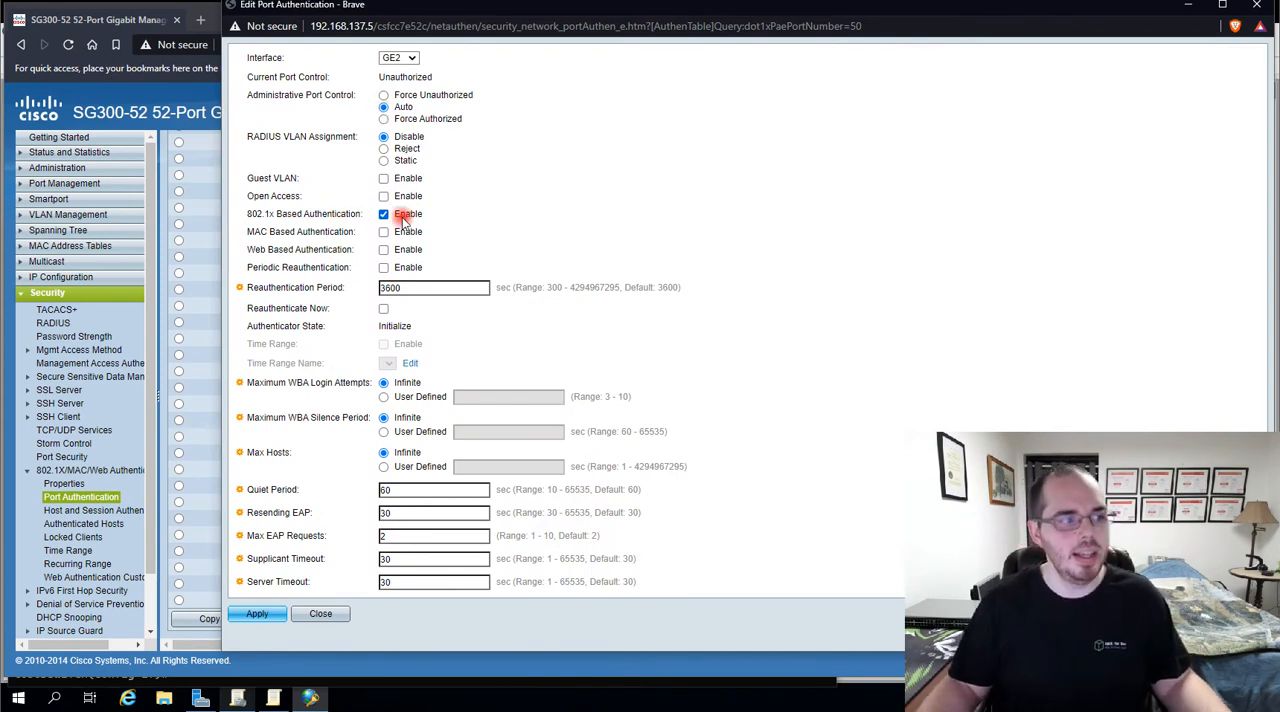
click(319, 618)
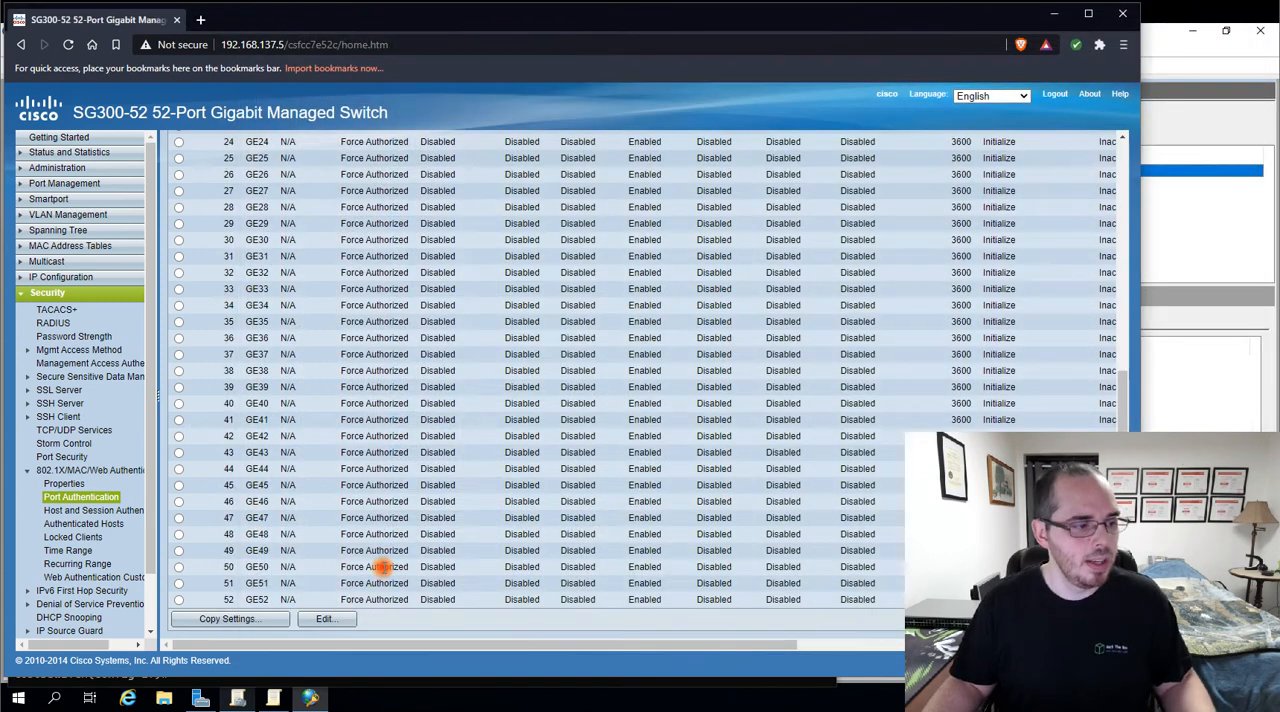
Open the host and session authentication settings of port GE2 and move the edit window clear for review
click(107, 513)
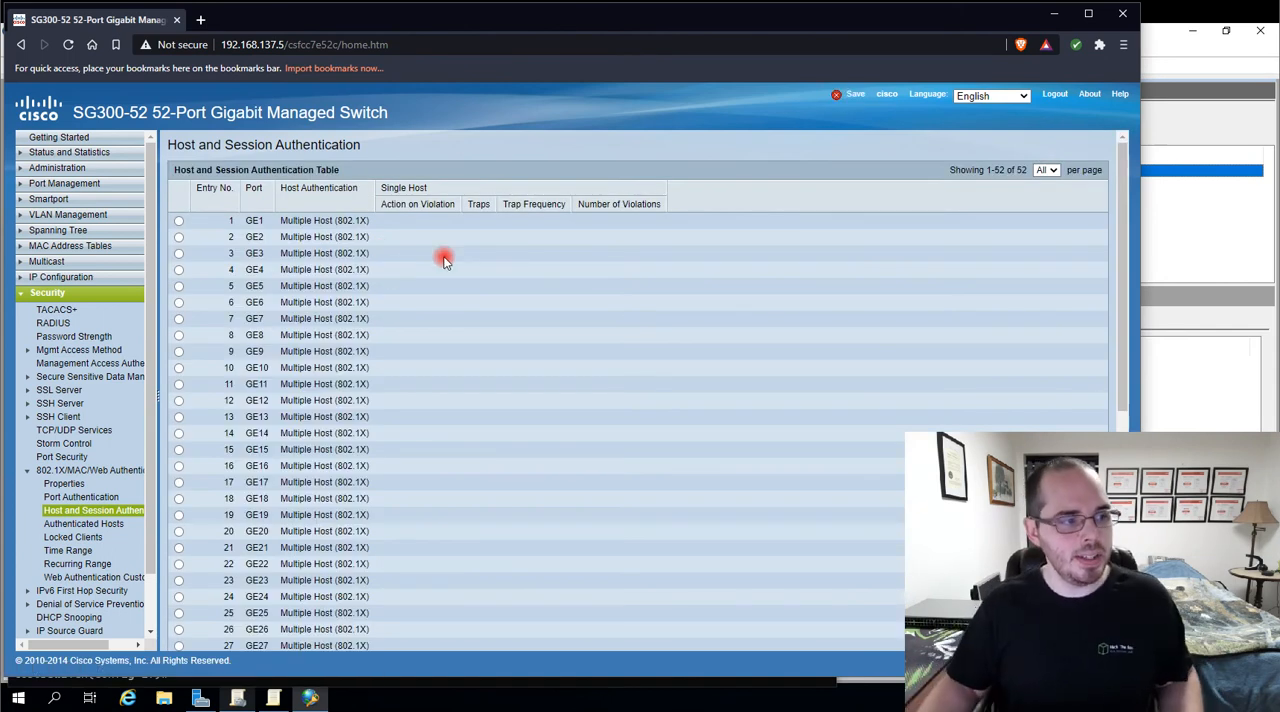
click(178, 237)
scroll(278, 310, down, 5)
click(327, 640)
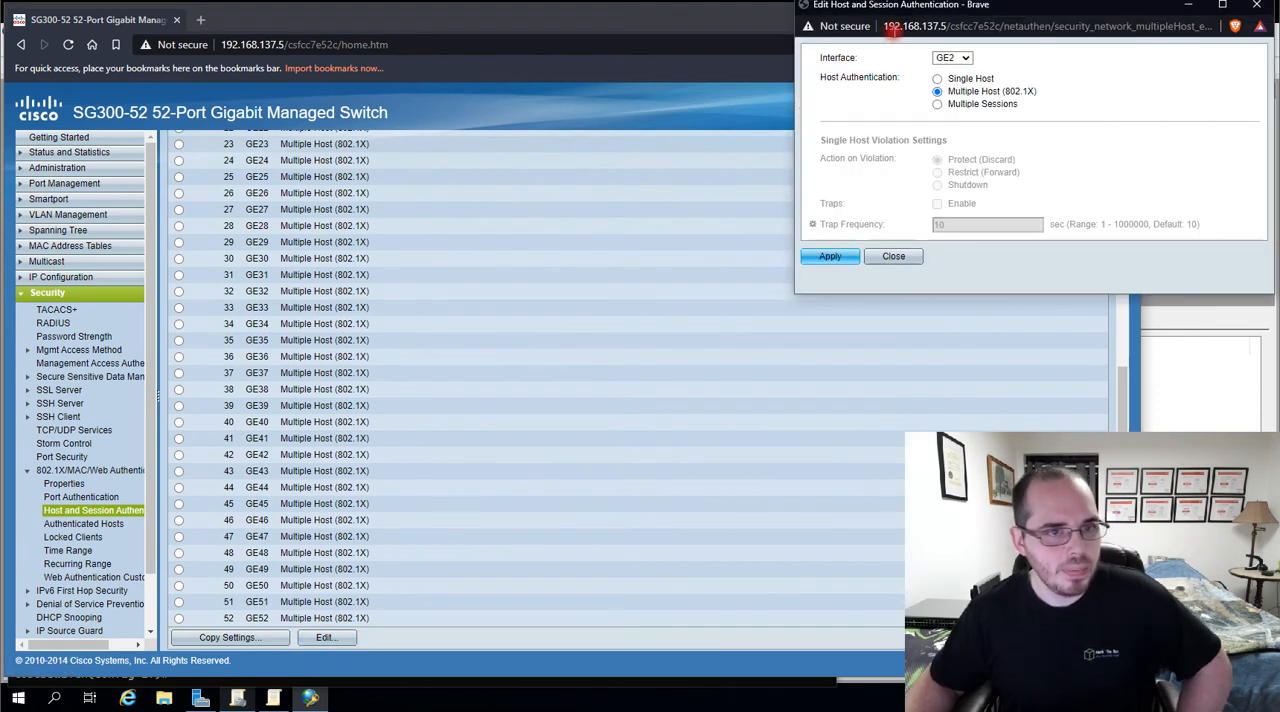
drag(990, 18, 415, 123)
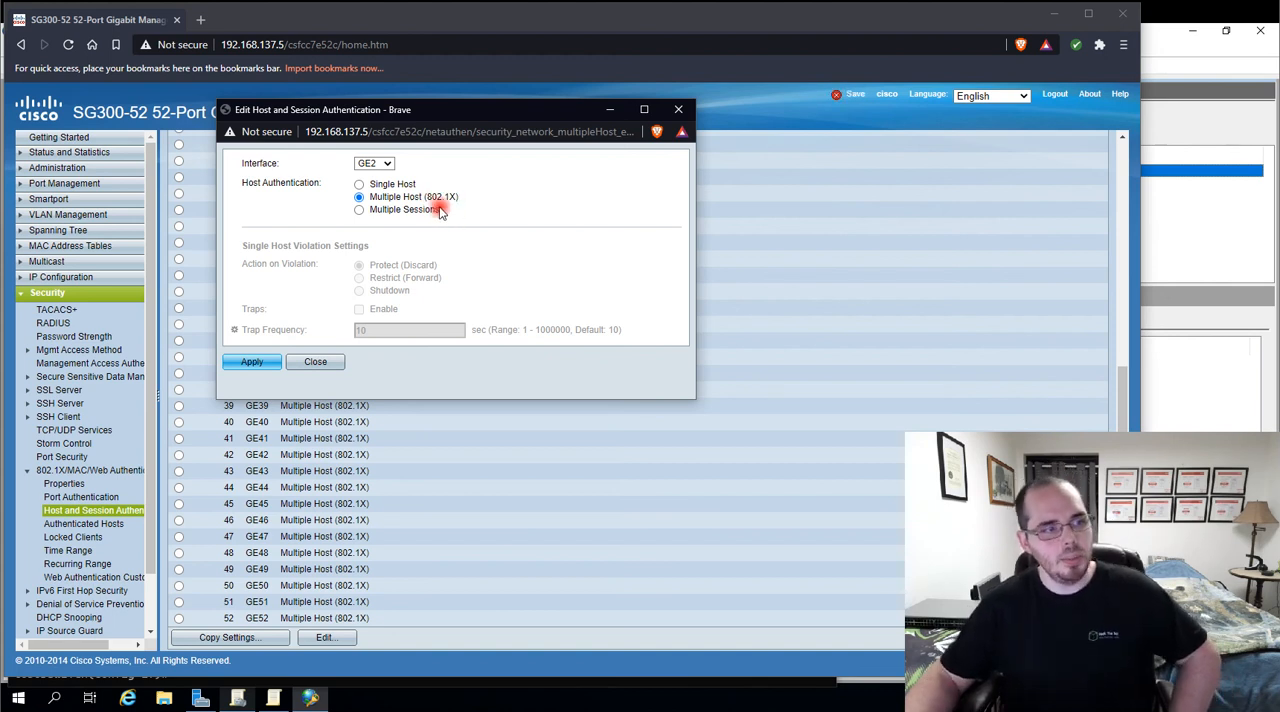
Compare the Single Host, Multiple Host (802.1X) and Multiple Sessions modes for GE2, reselect Multiple Host (802.1X) and close without applying
click(395, 185)
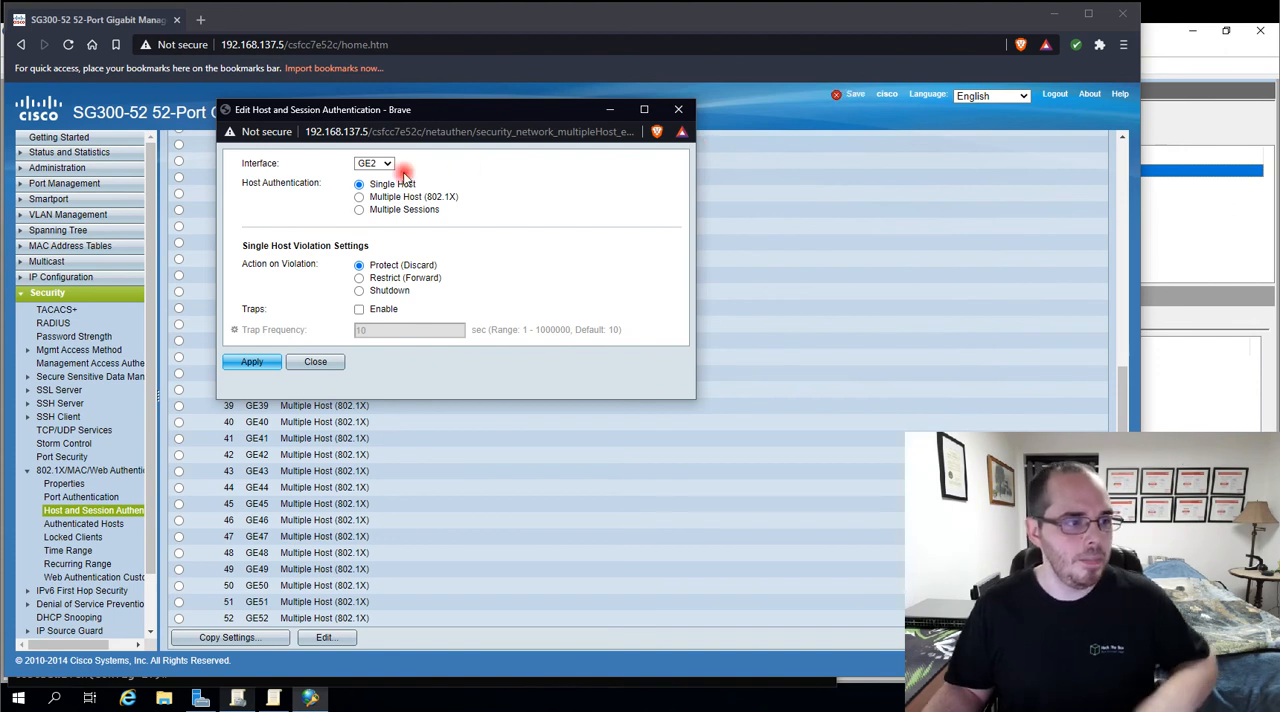
click(361, 212)
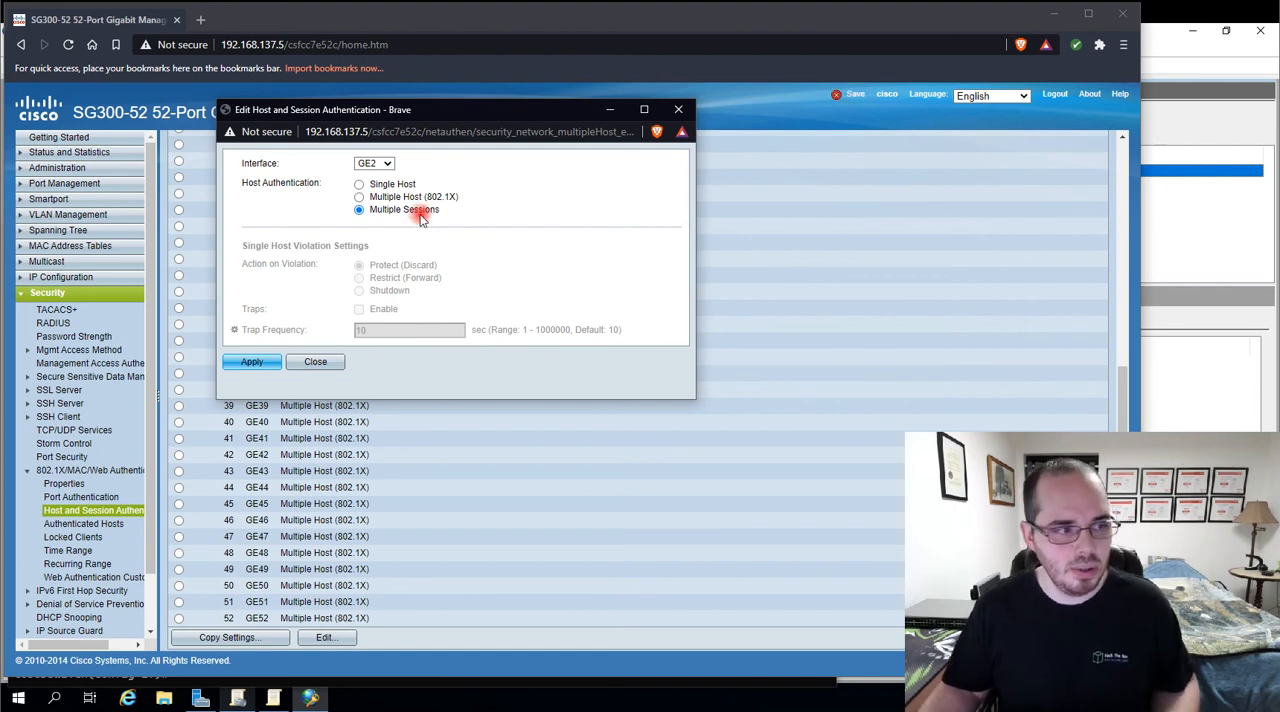
click(359, 197)
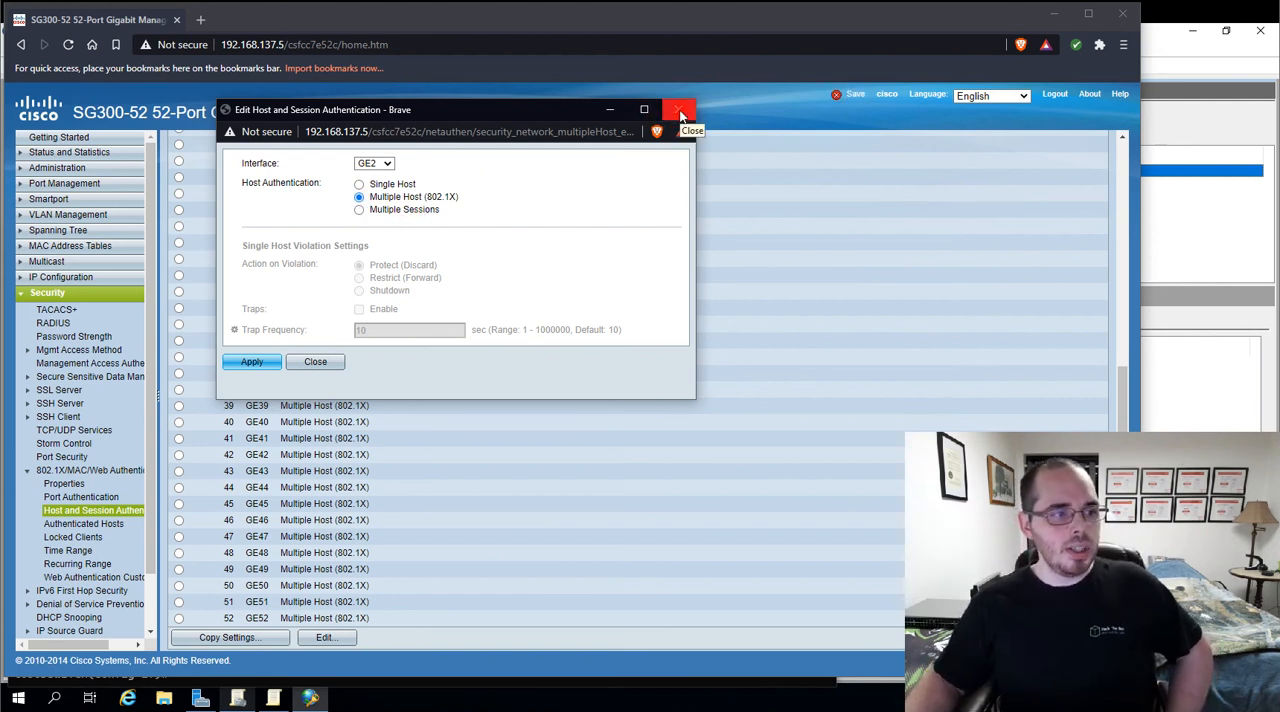
click(453, 199)
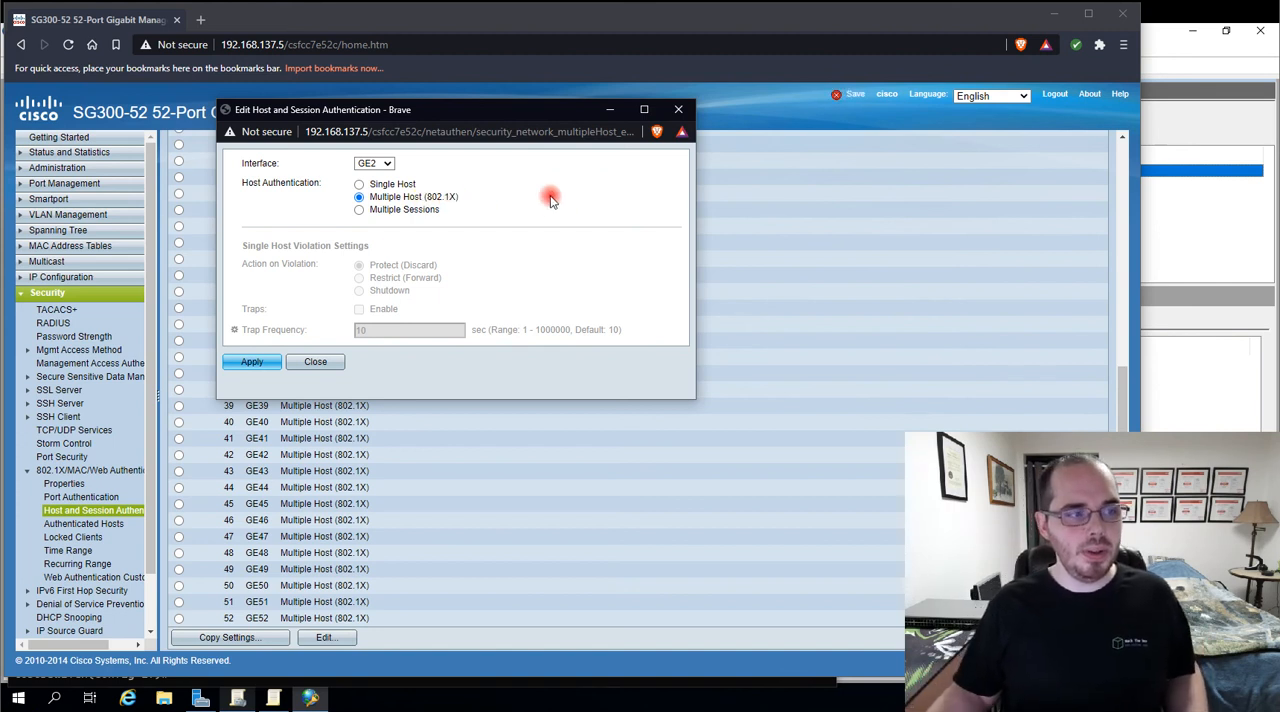
click(385, 186)
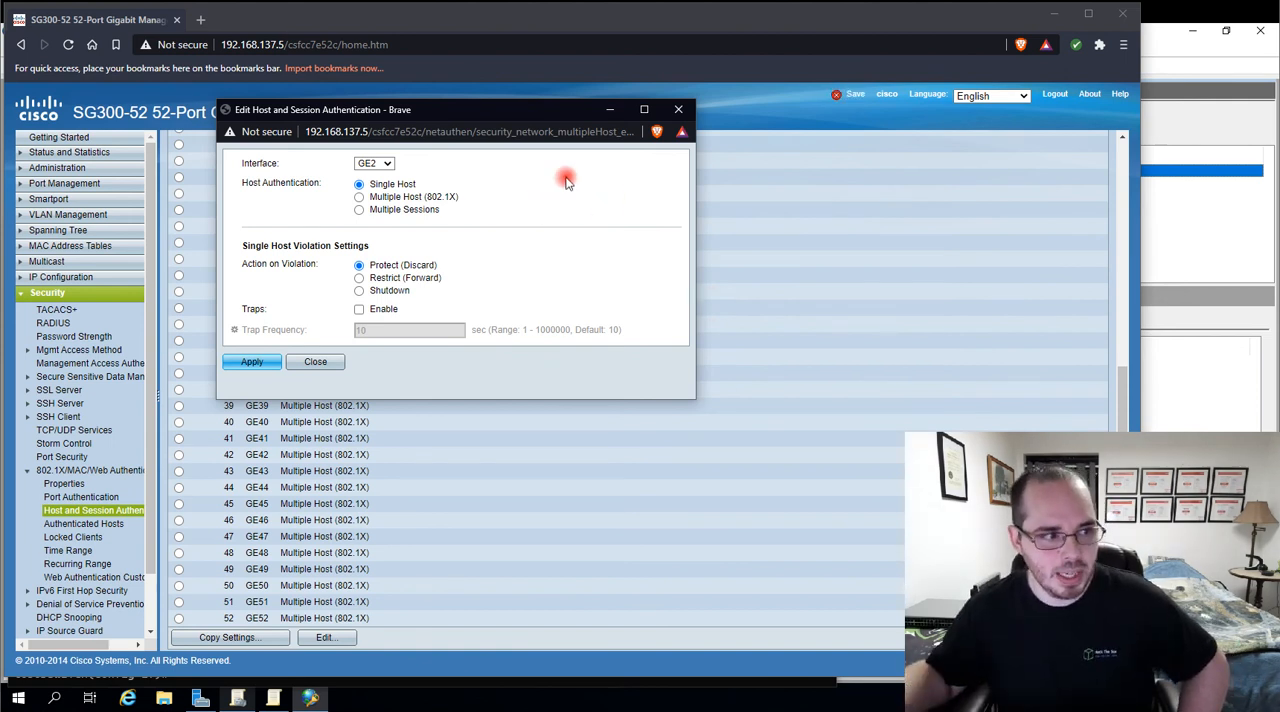
click(359, 198)
click(360, 208)
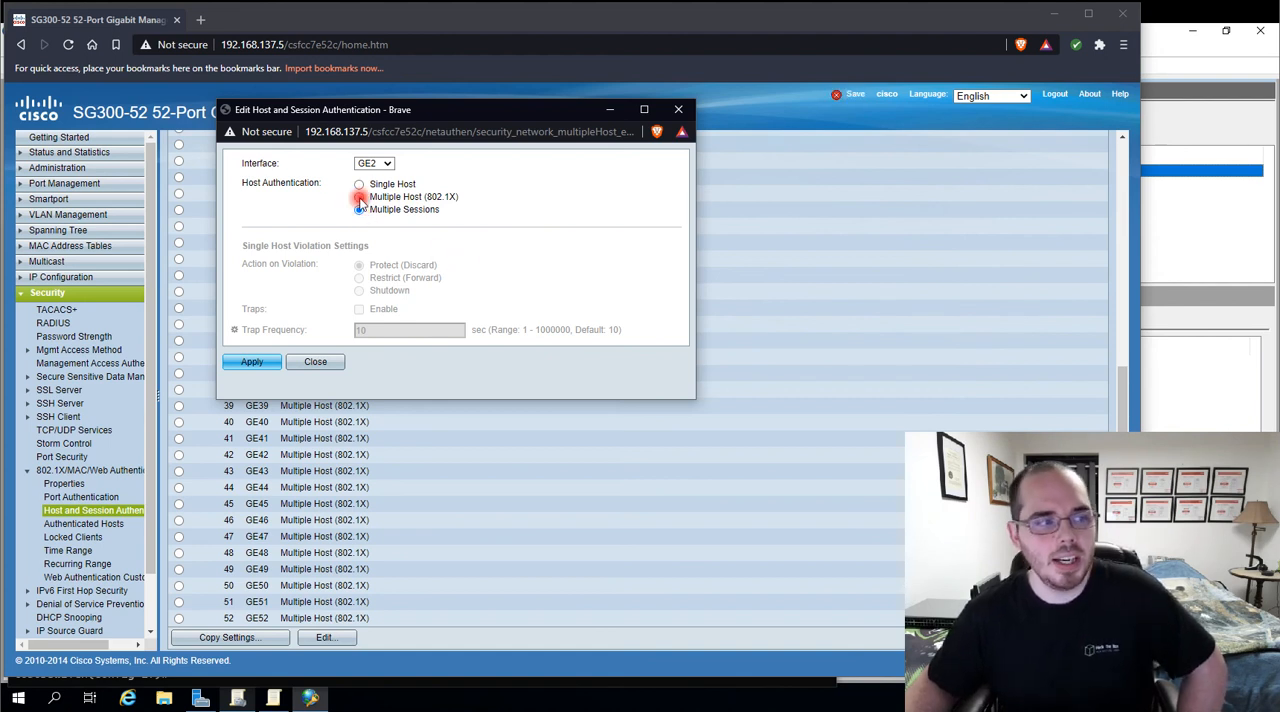
click(360, 197)
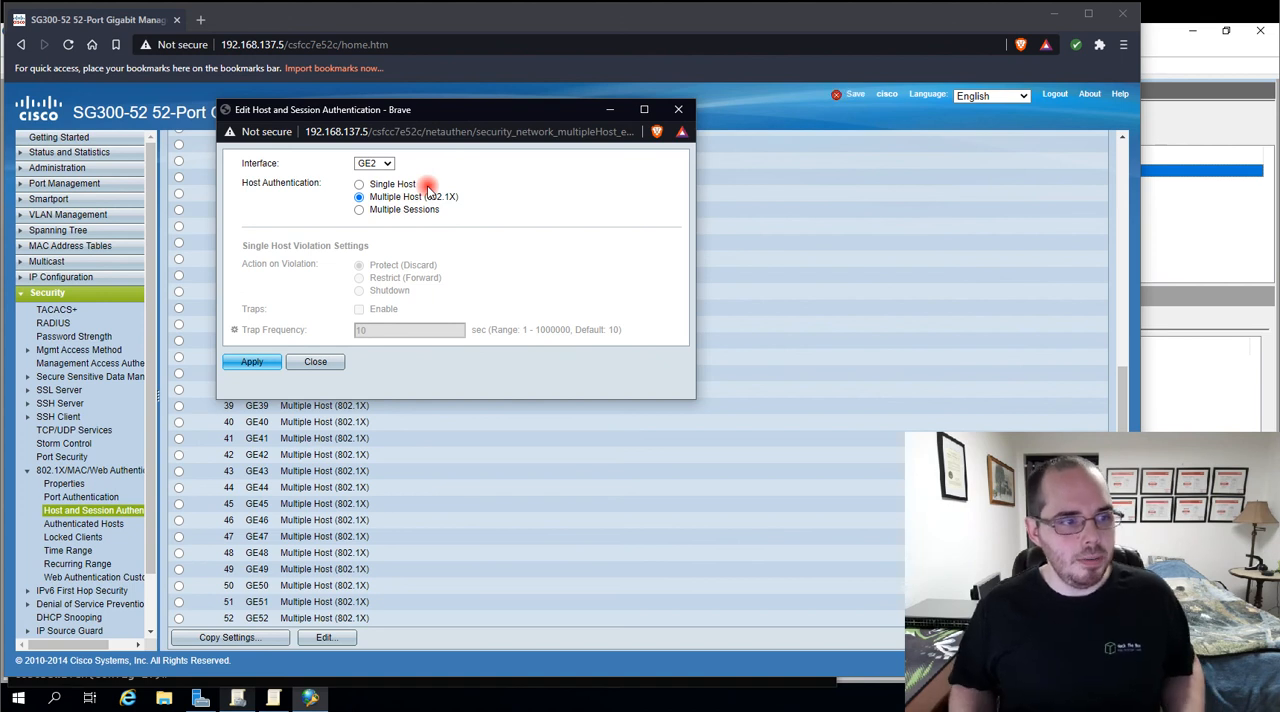
click(677, 110)
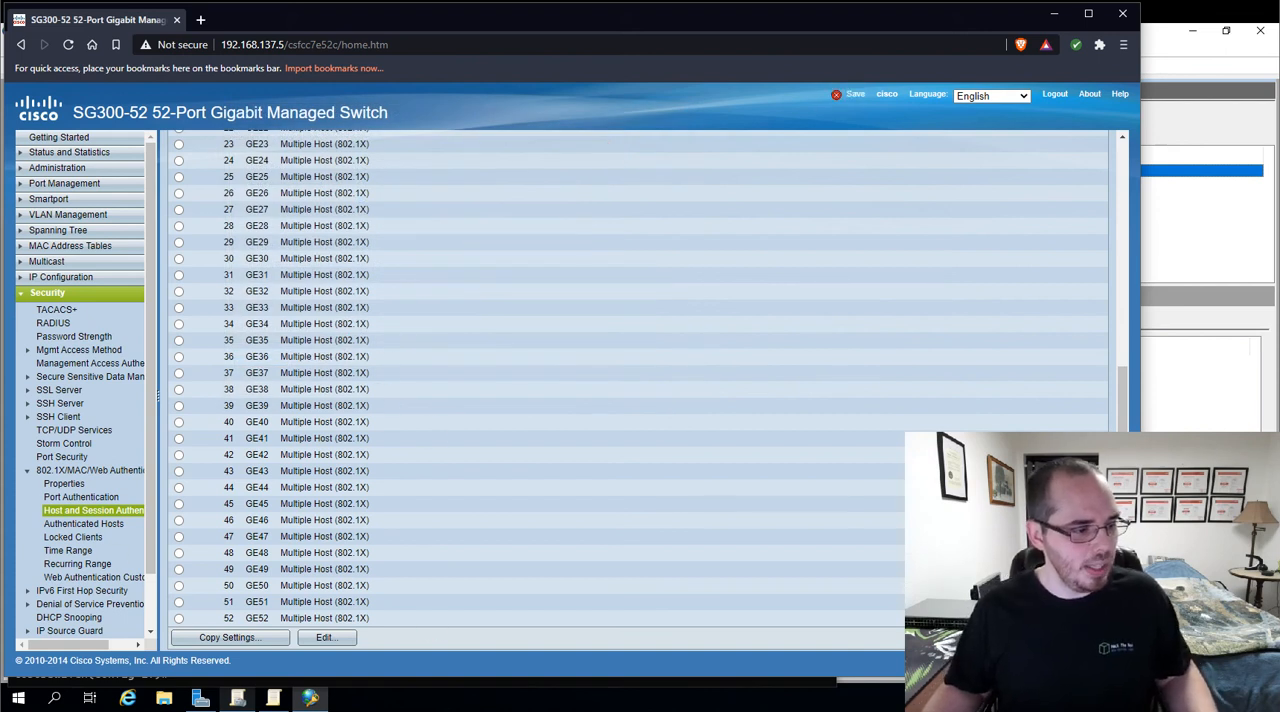
Return to the SSH session and list the dot1x host-mode options for the interface
key(alt+Tab)
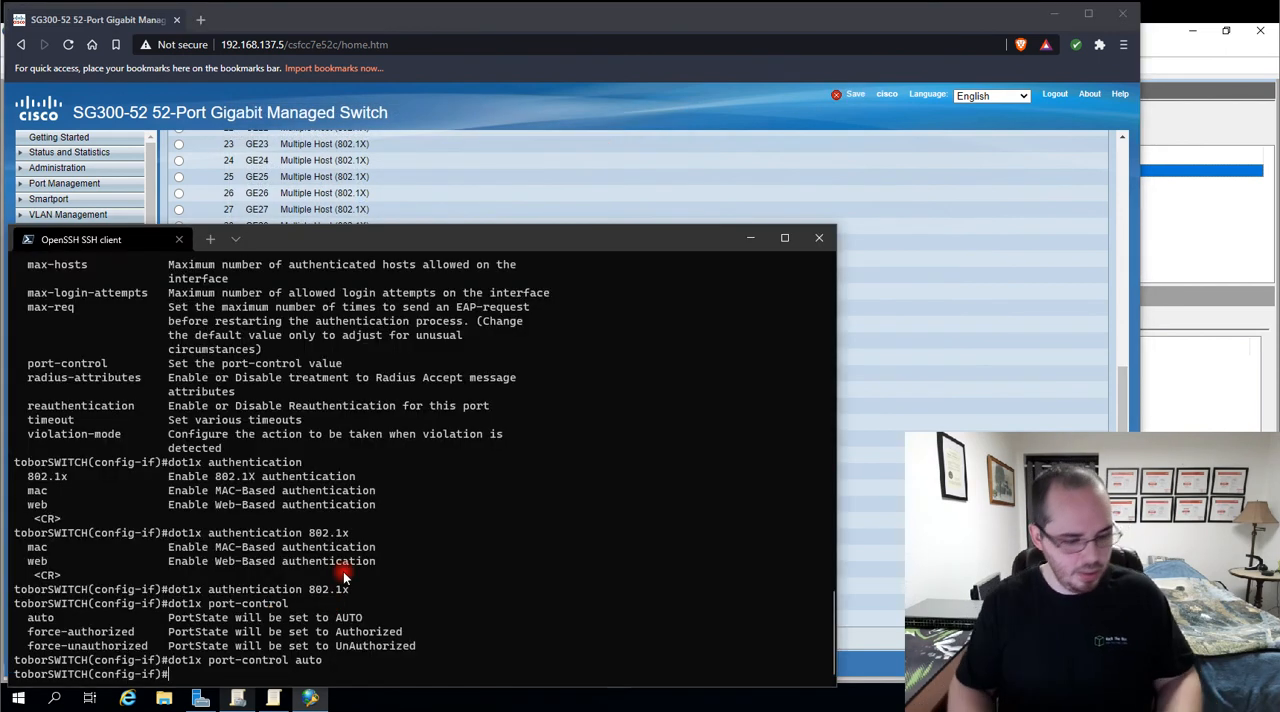
text(do)
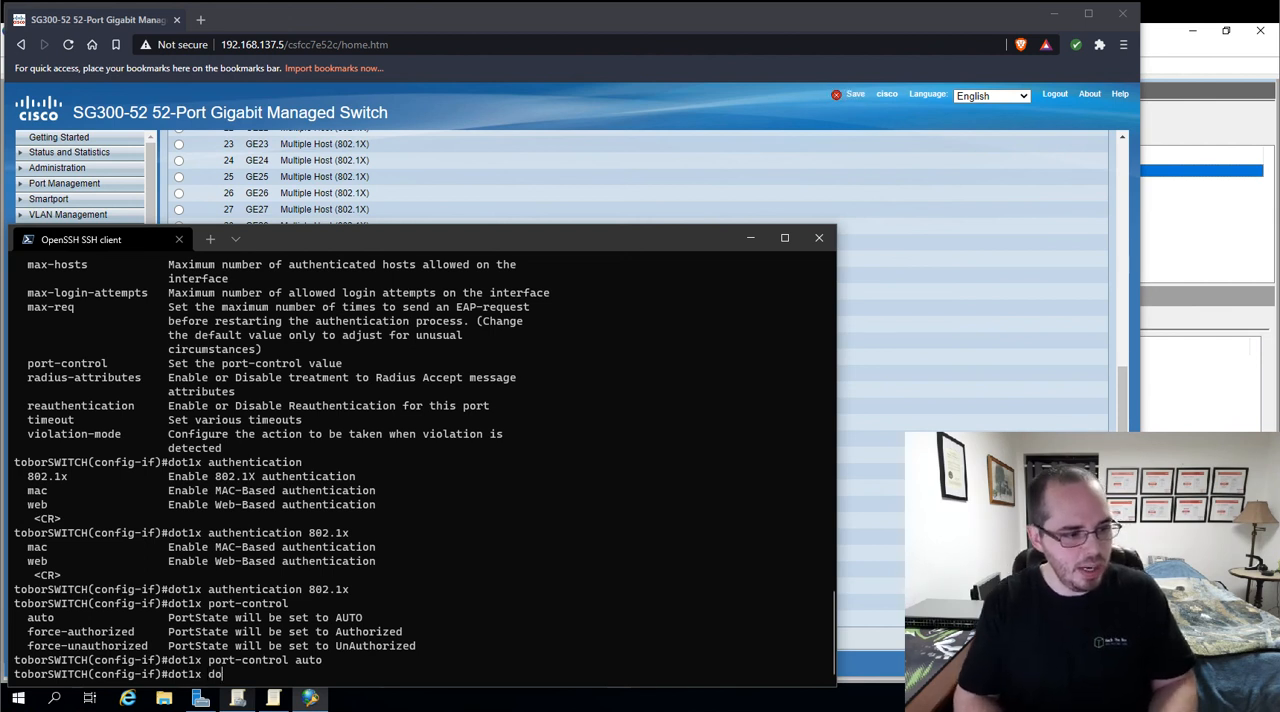
key(BackSpace)
key(BackSpace)
text(host-mode)
key(question)
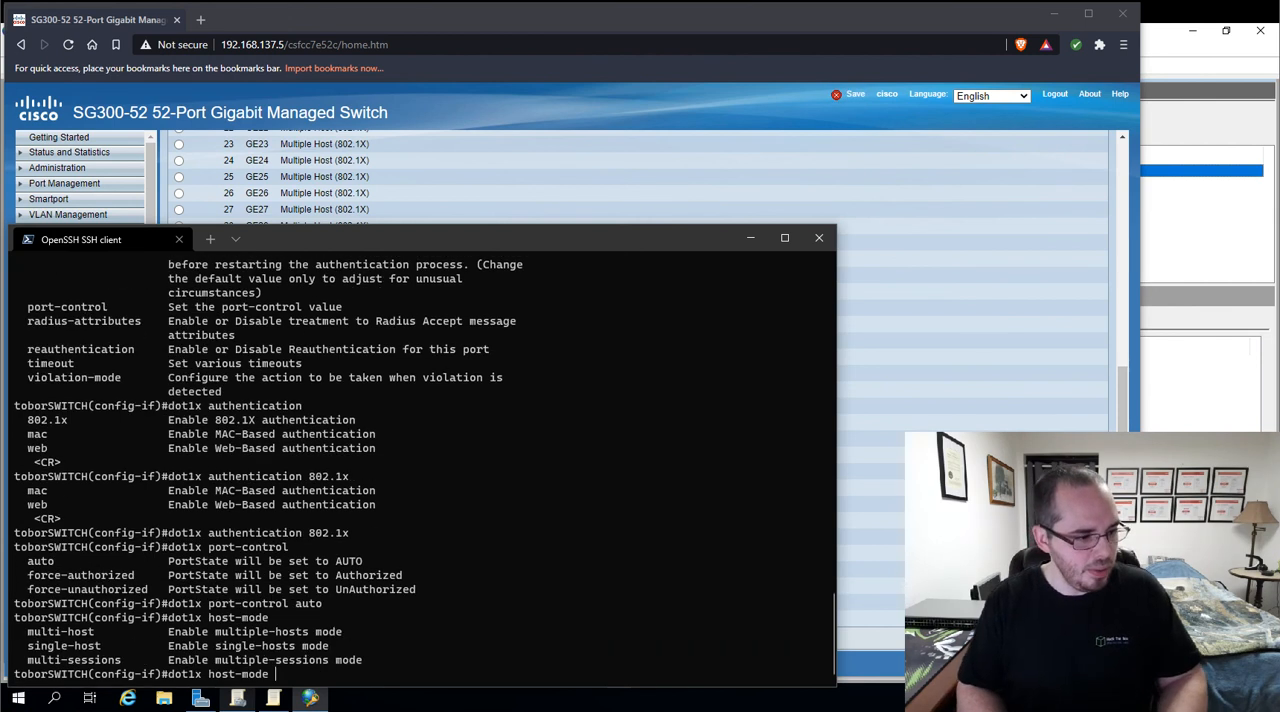
drag(27, 632, 101, 647)
drag(27, 660, 121, 662)
click(451, 649)
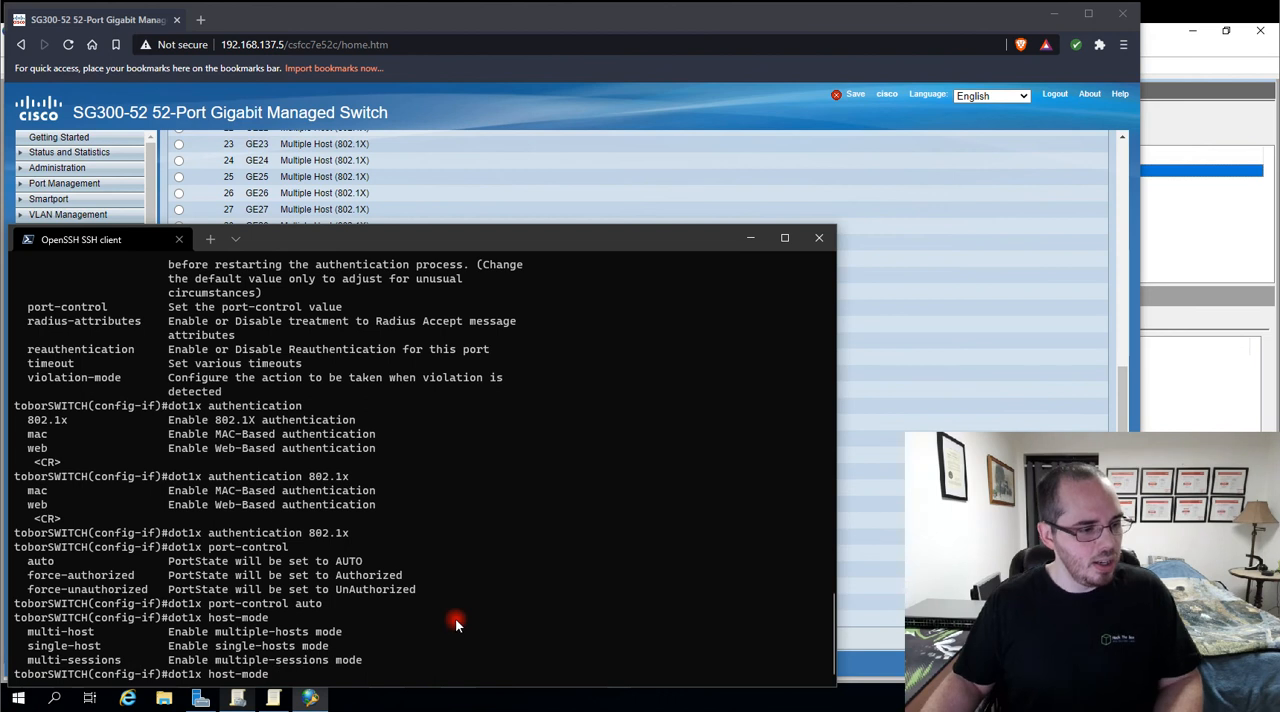
Set the interface's host mode by running dot1x host-mode multi-host
text(multi-)
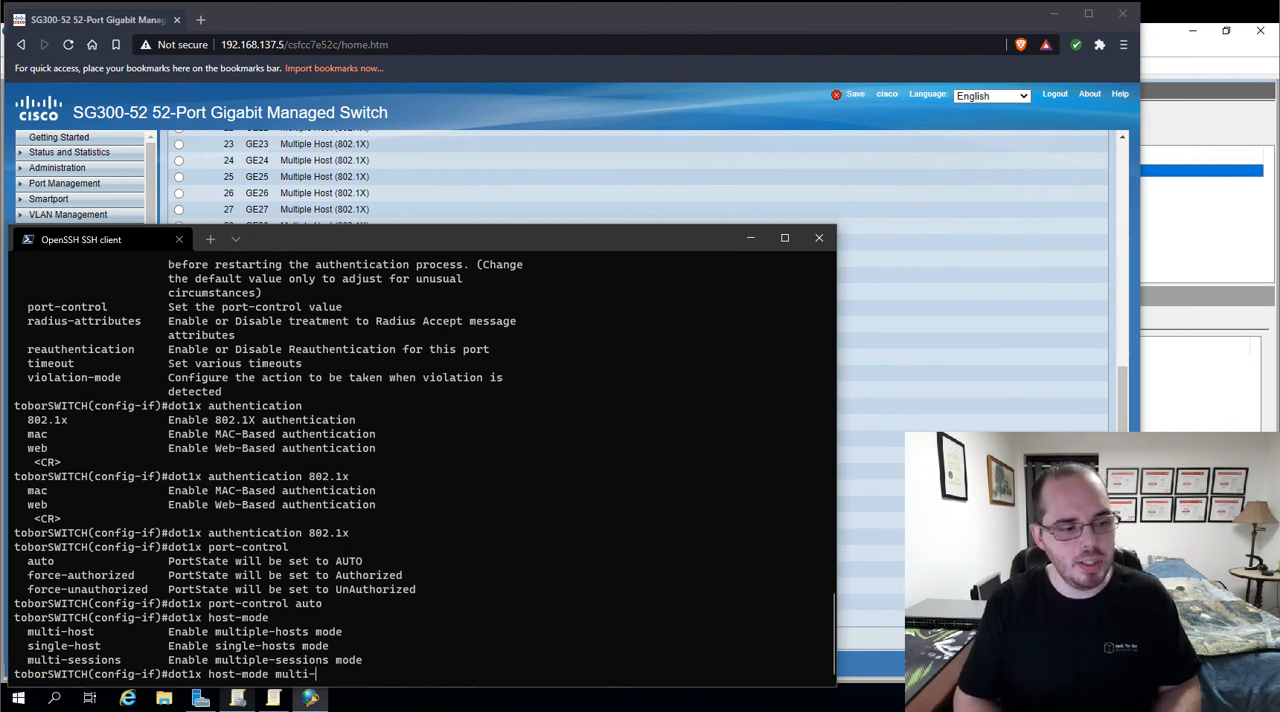
text(host ?)
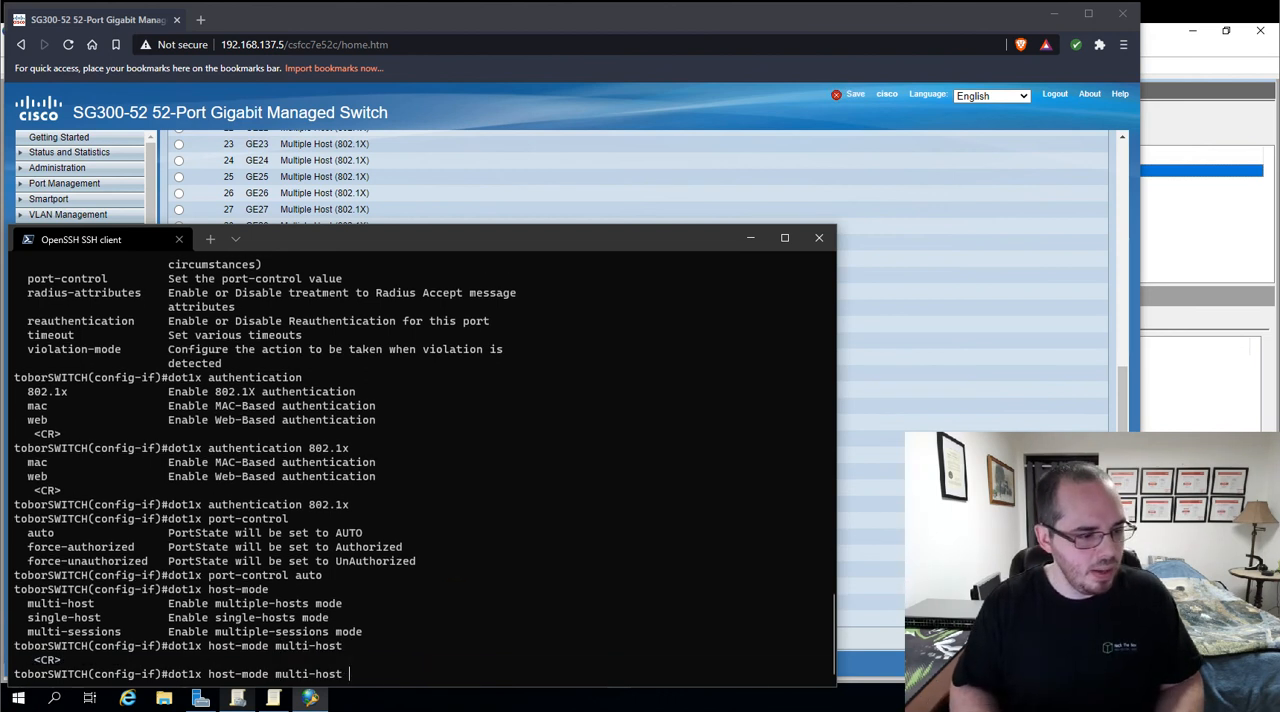
key(Return)
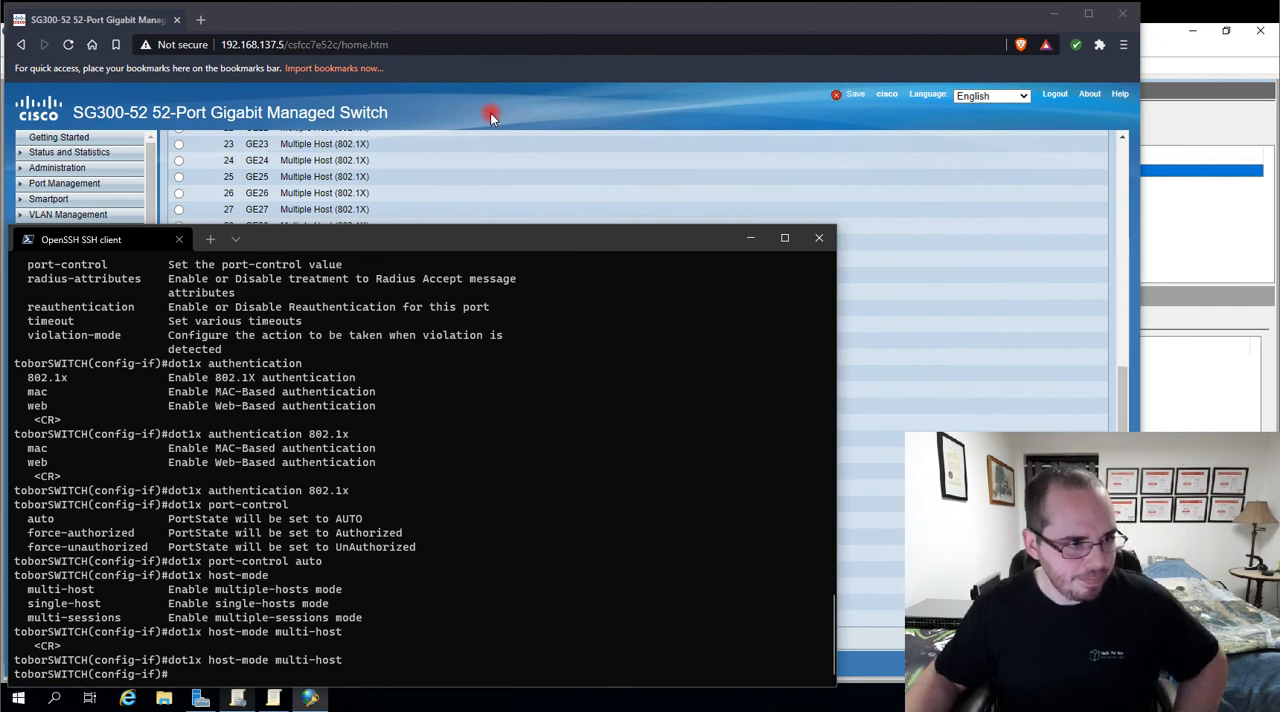
Switch to the browser and review the RADIUS server entry and the RADIUS accounting options, leaving accounting on Port Based Access Control
click(491, 114)
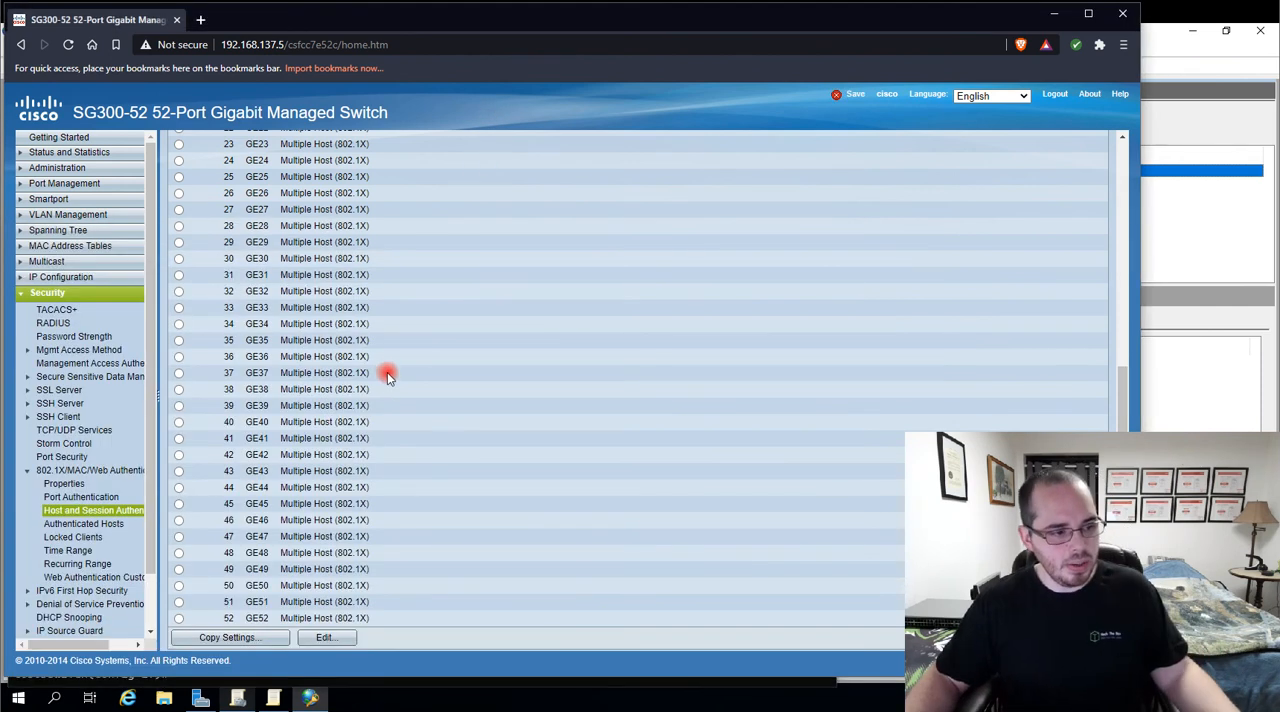
scroll(490, 415, up, 2)
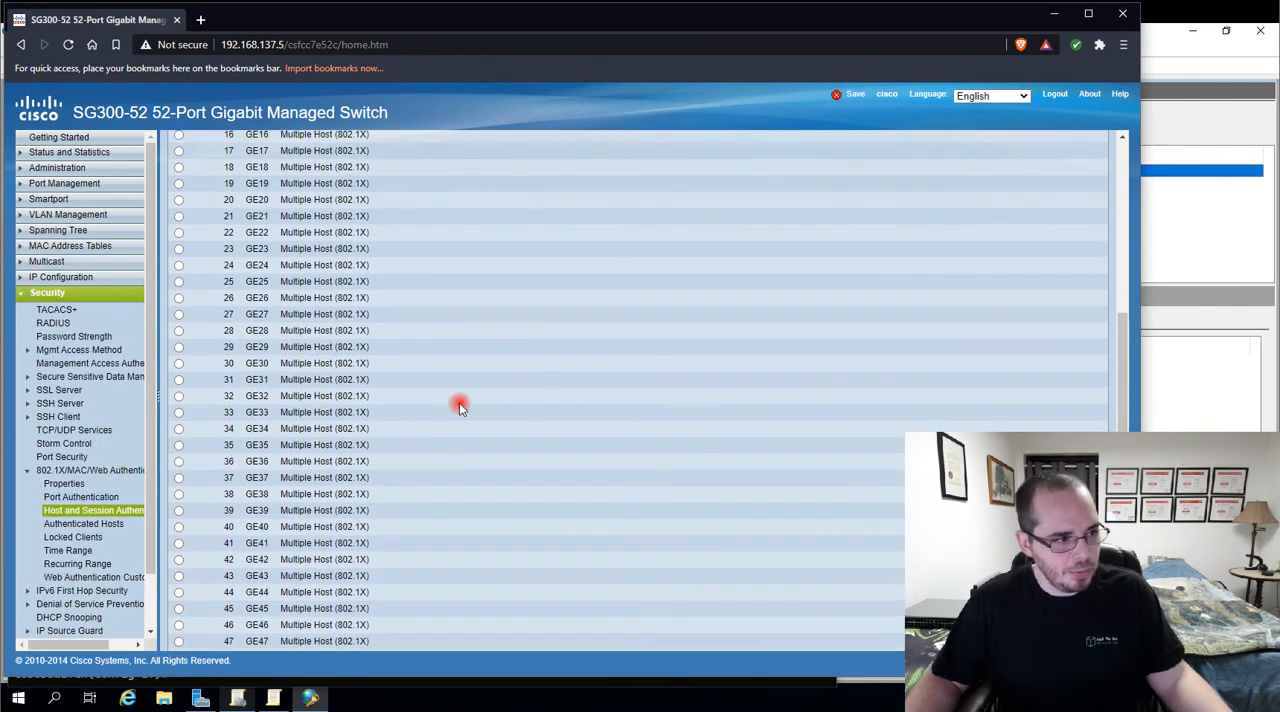
click(53, 323)
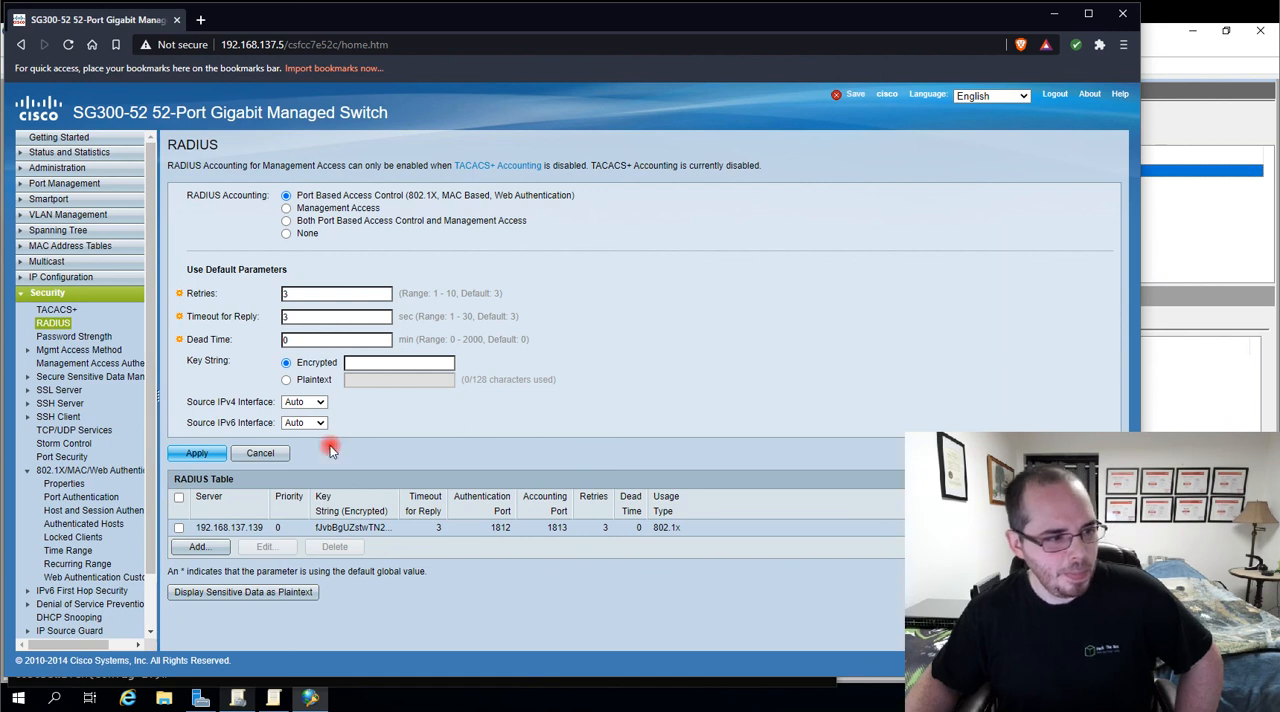
drag(283, 527, 266, 528)
click(201, 545)
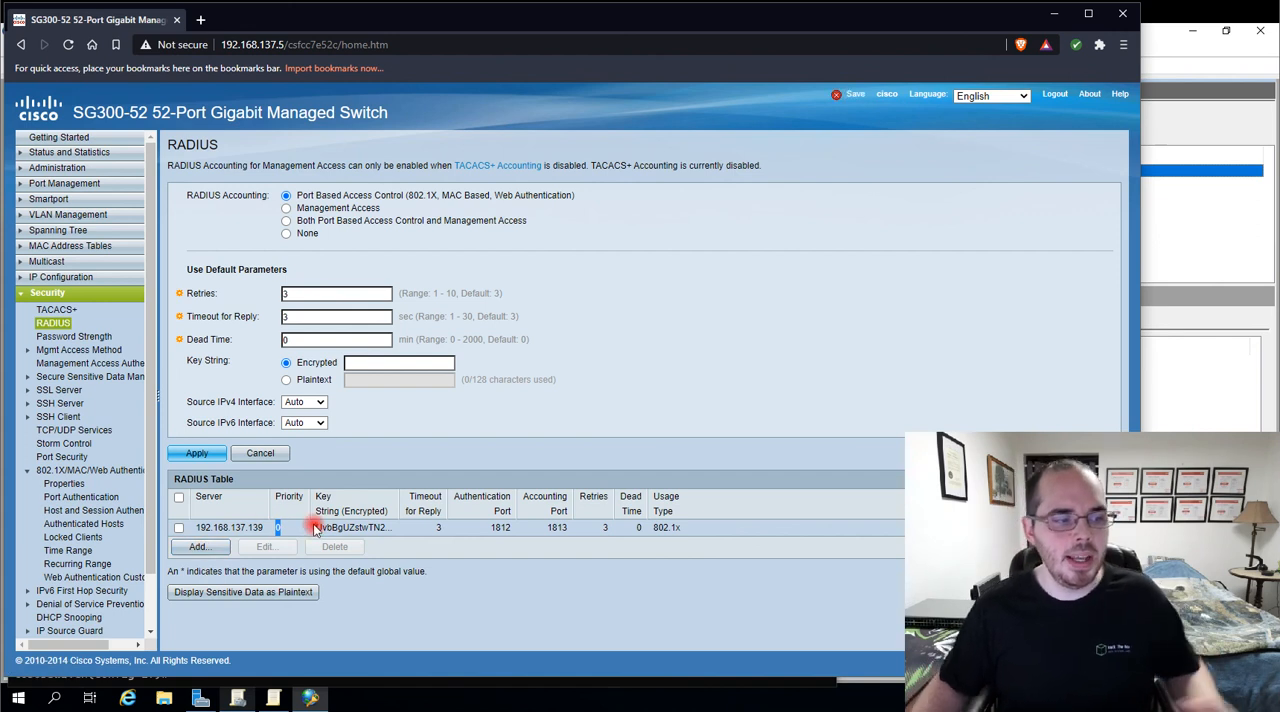
drag(315, 530, 362, 530)
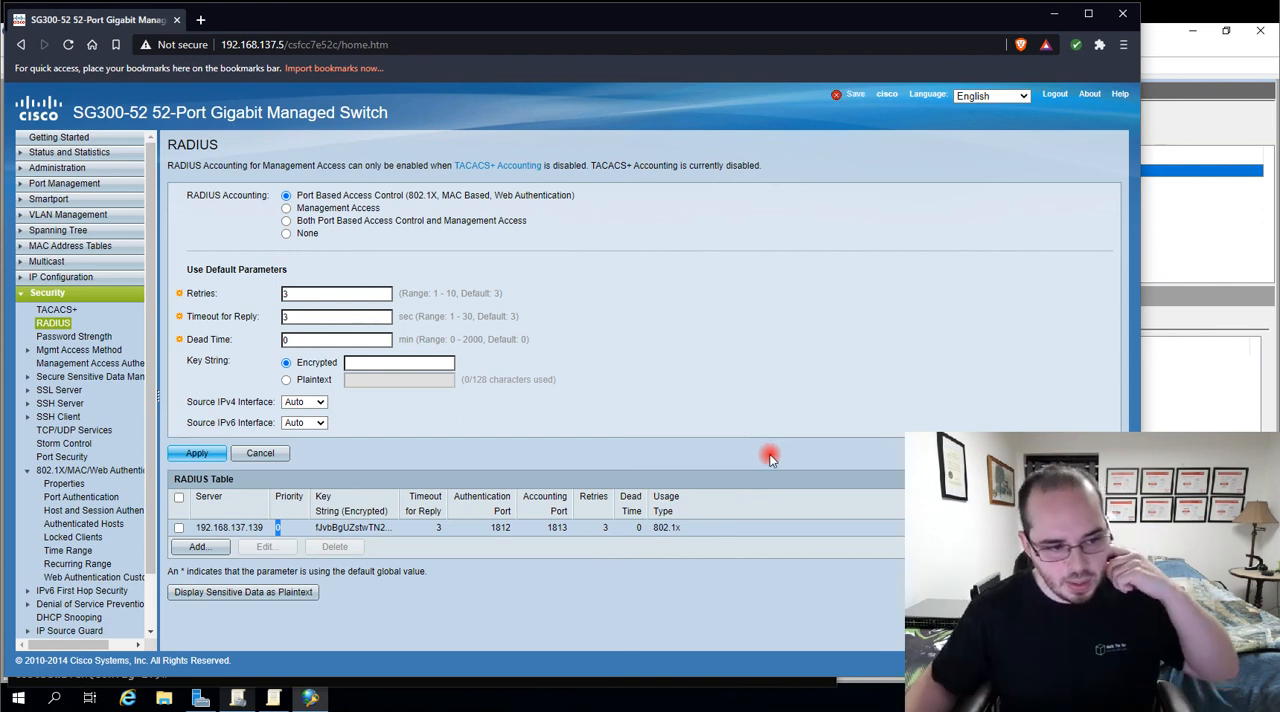
drag(732, 531, 584, 522)
click(593, 387)
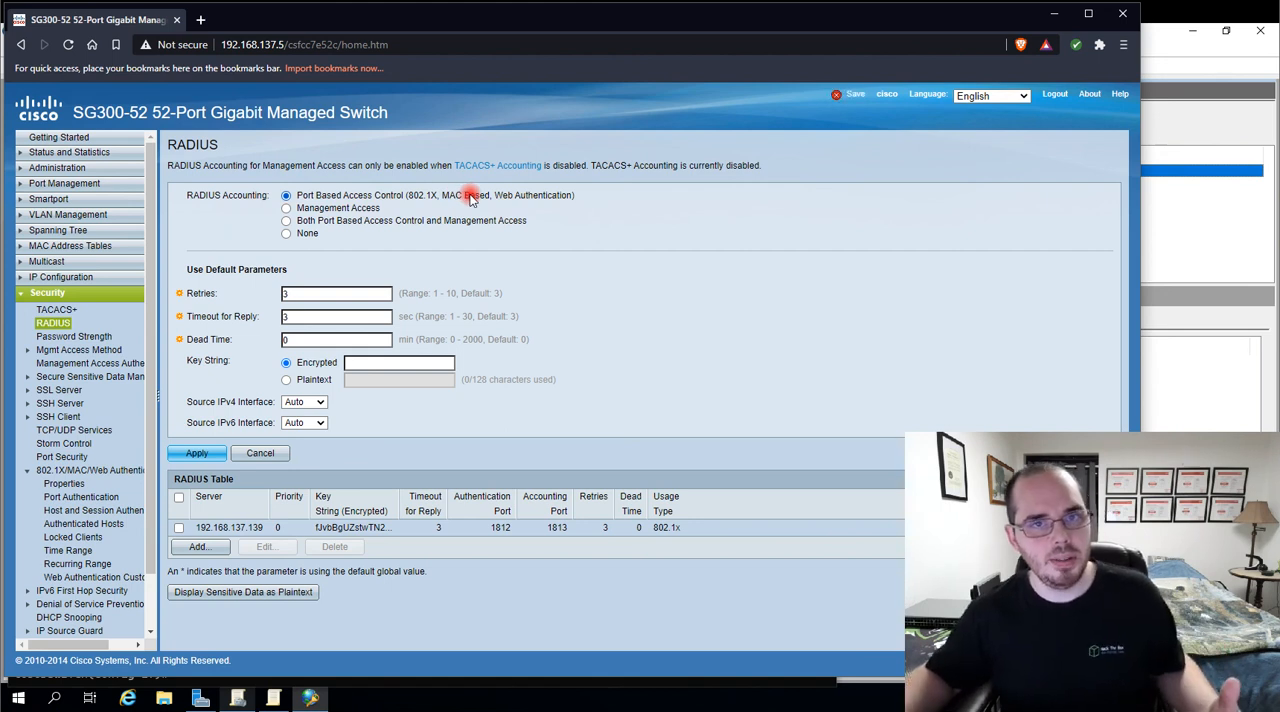
click(287, 208)
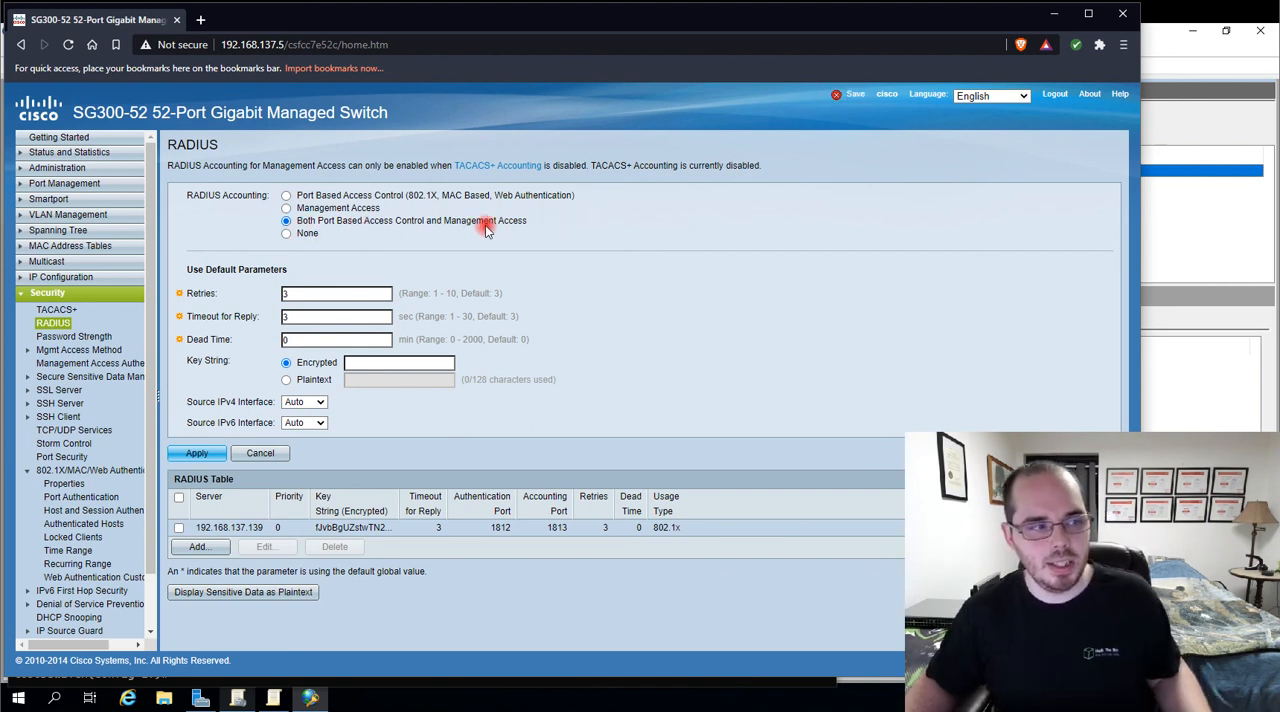
click(287, 196)
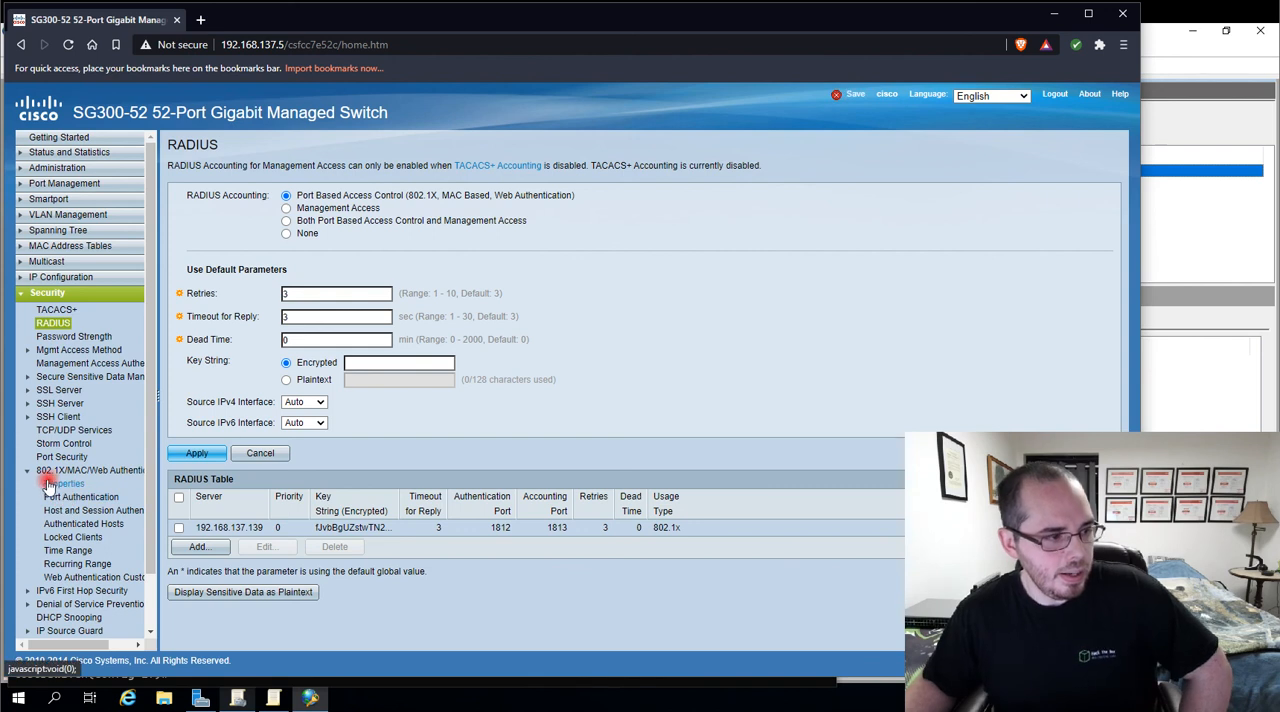
Open the 802.1X properties and compare the RADIUS, None; RADIUS; and None authentication methods, leaving None selected without applying
click(84, 482)
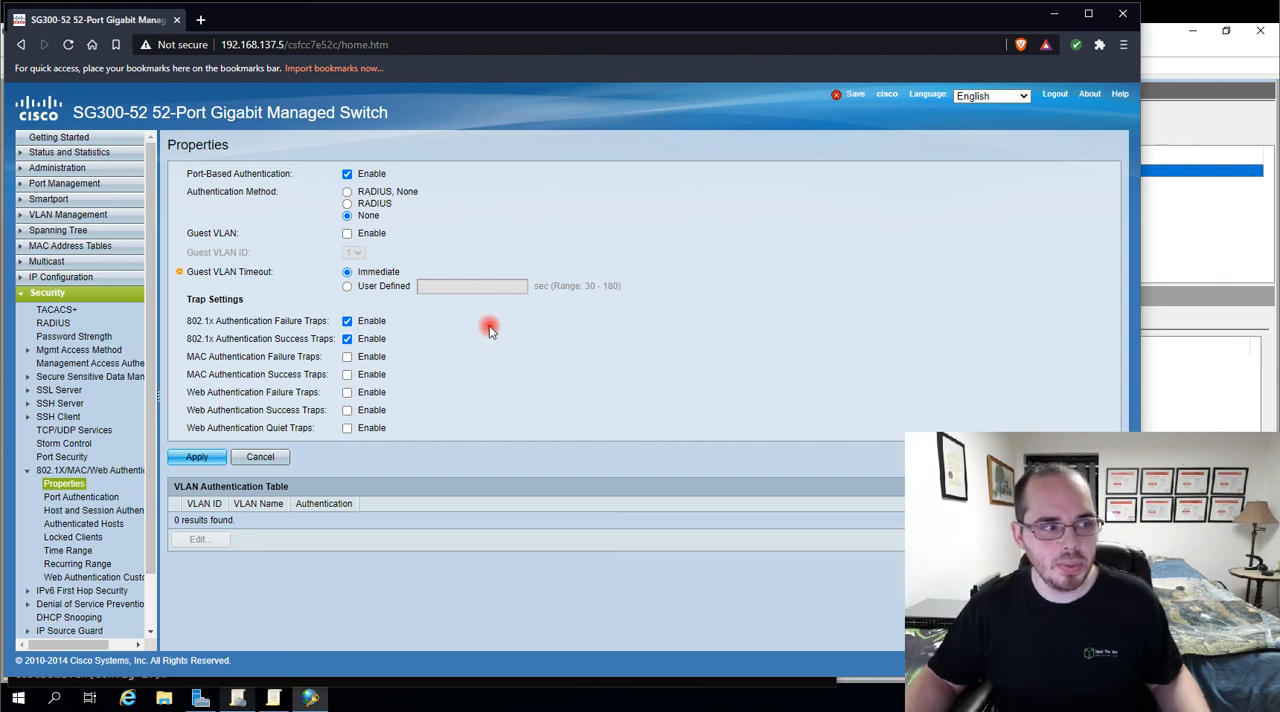
click(348, 193)
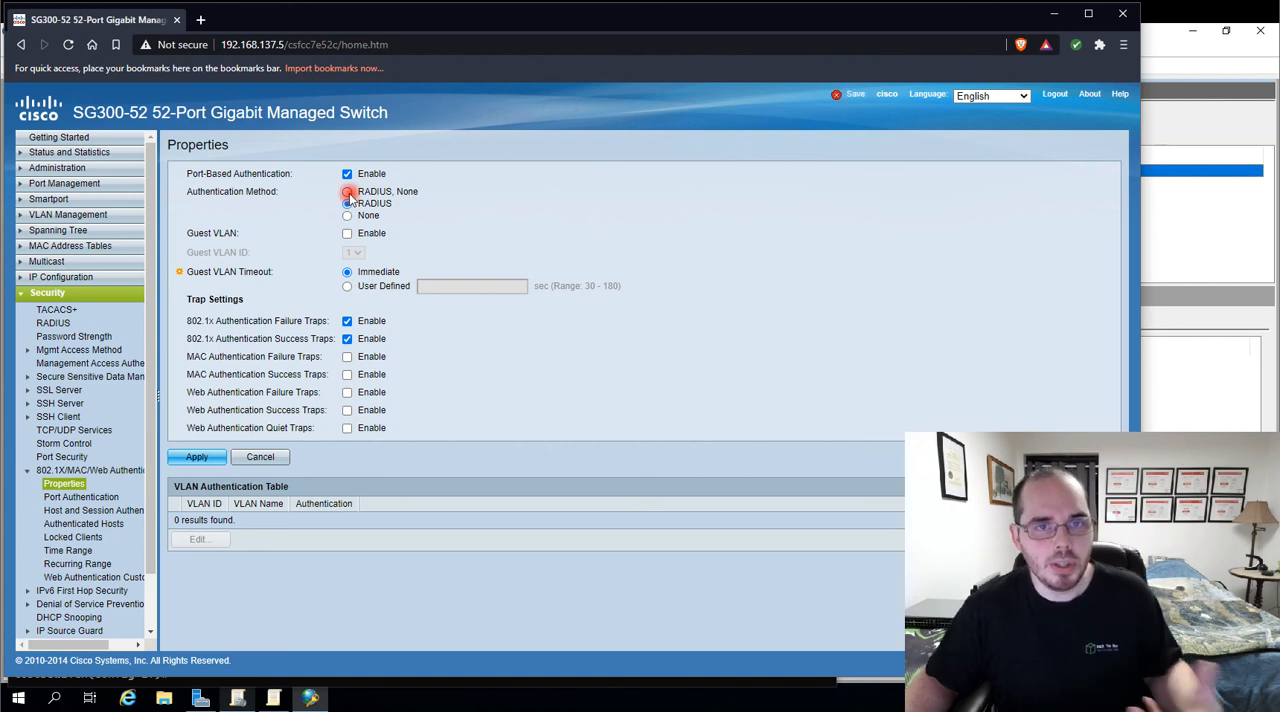
click(349, 203)
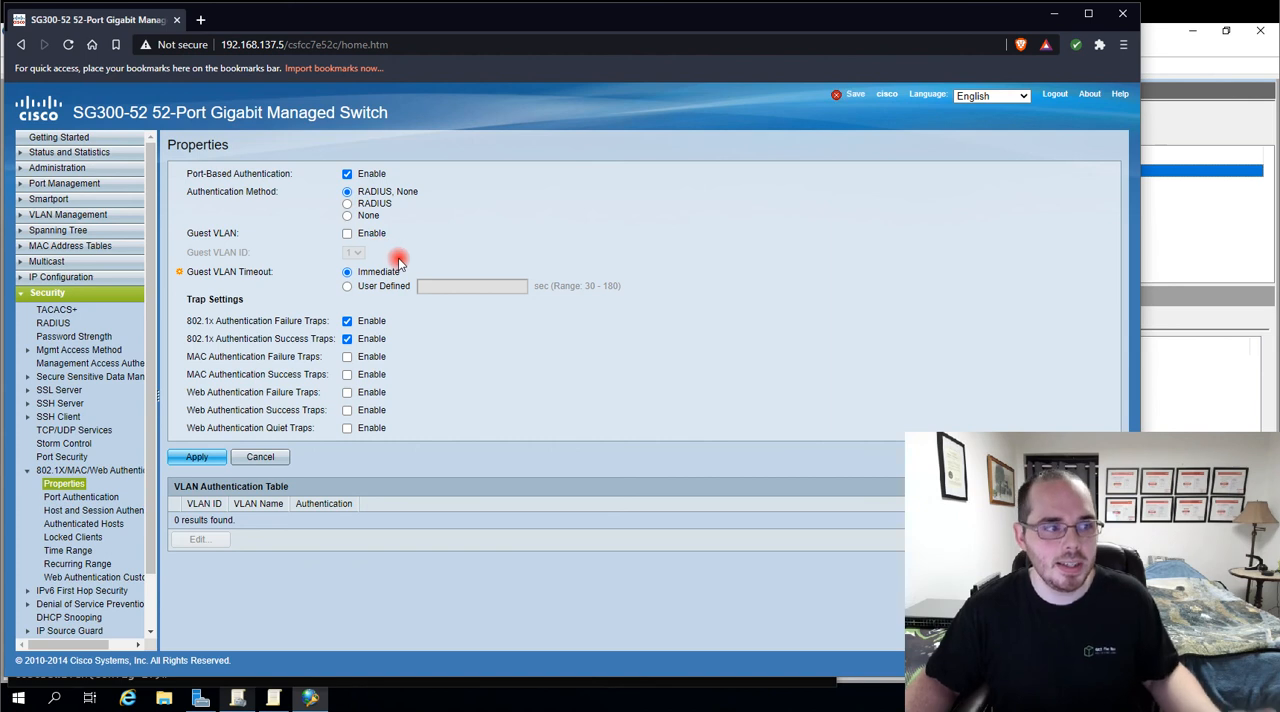
click(347, 216)
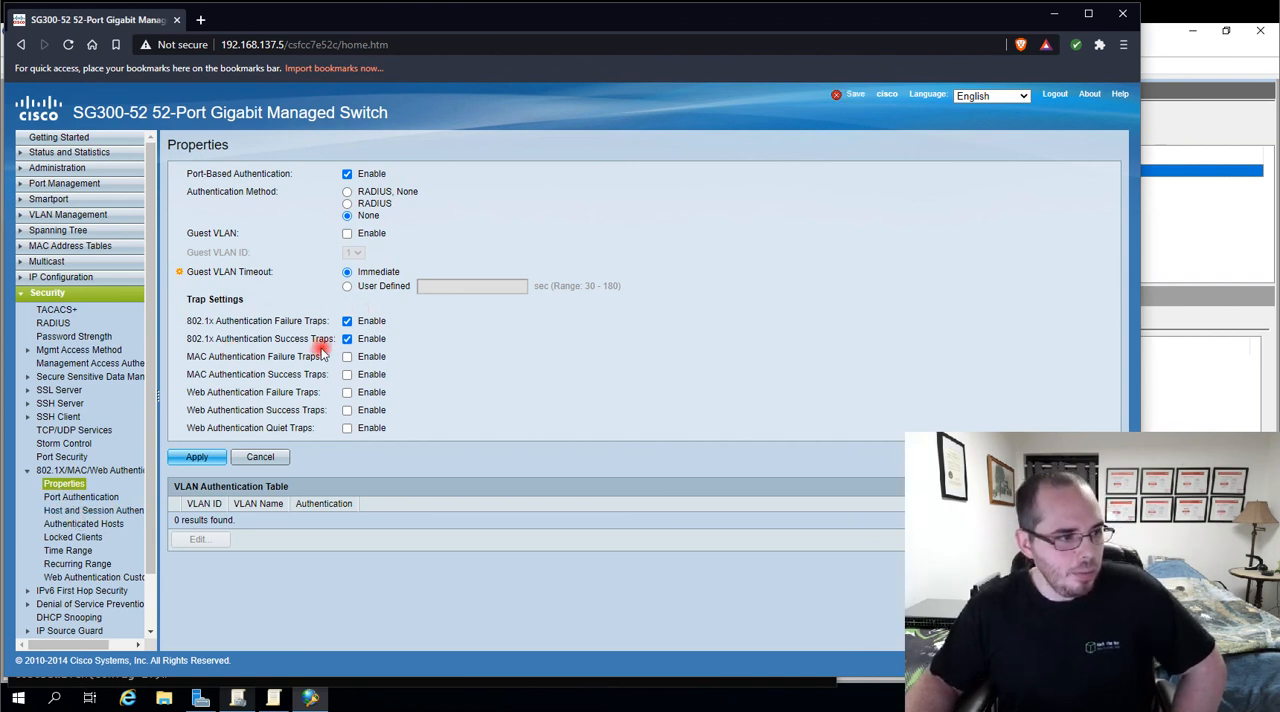
Check GE2's administrative port control in the Port Authentication table and the ports' modes in the Host and Session Authentication table
click(100, 497)
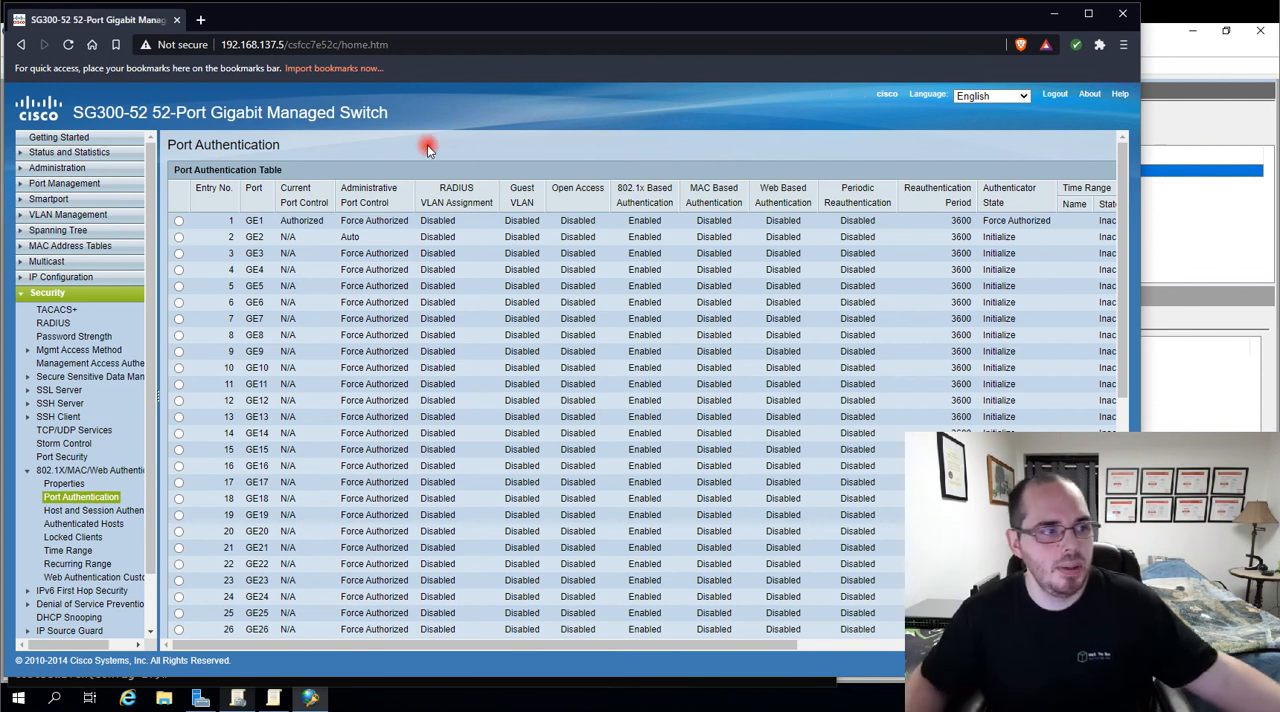
drag(364, 240, 323, 243)
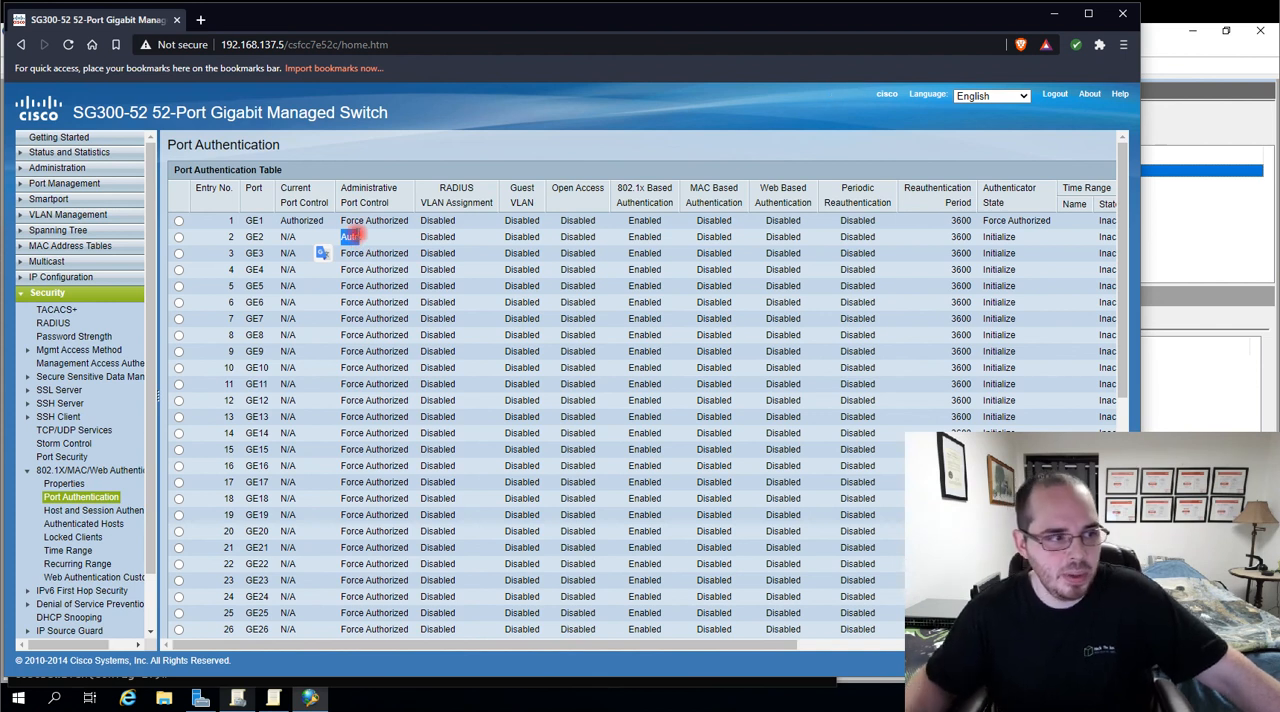
scroll(110, 485, down, 1)
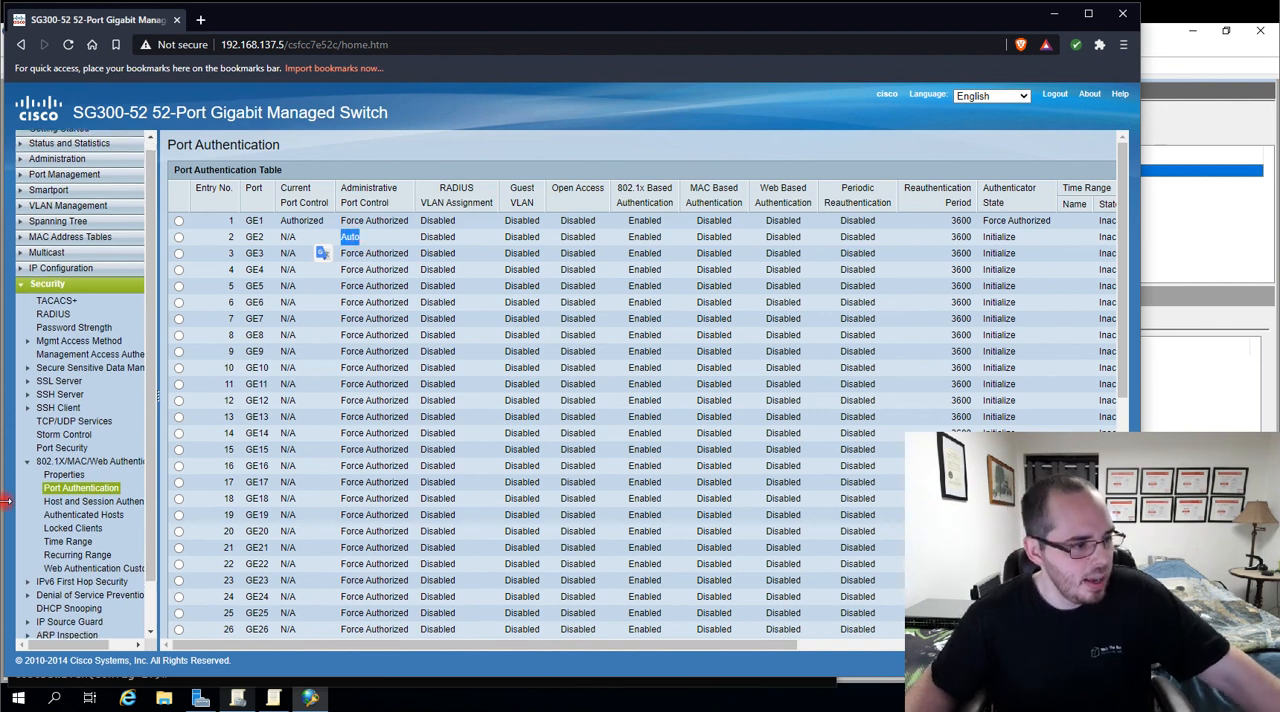
click(85, 500)
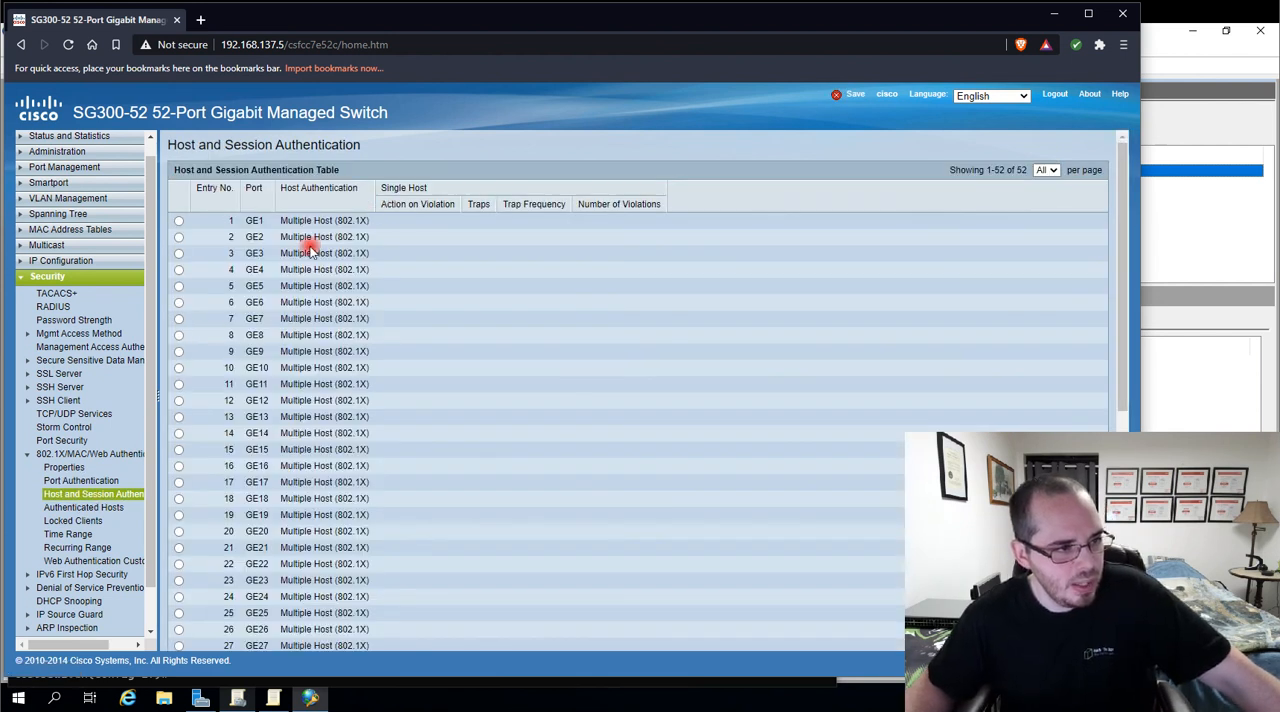
drag(275, 221, 454, 234)
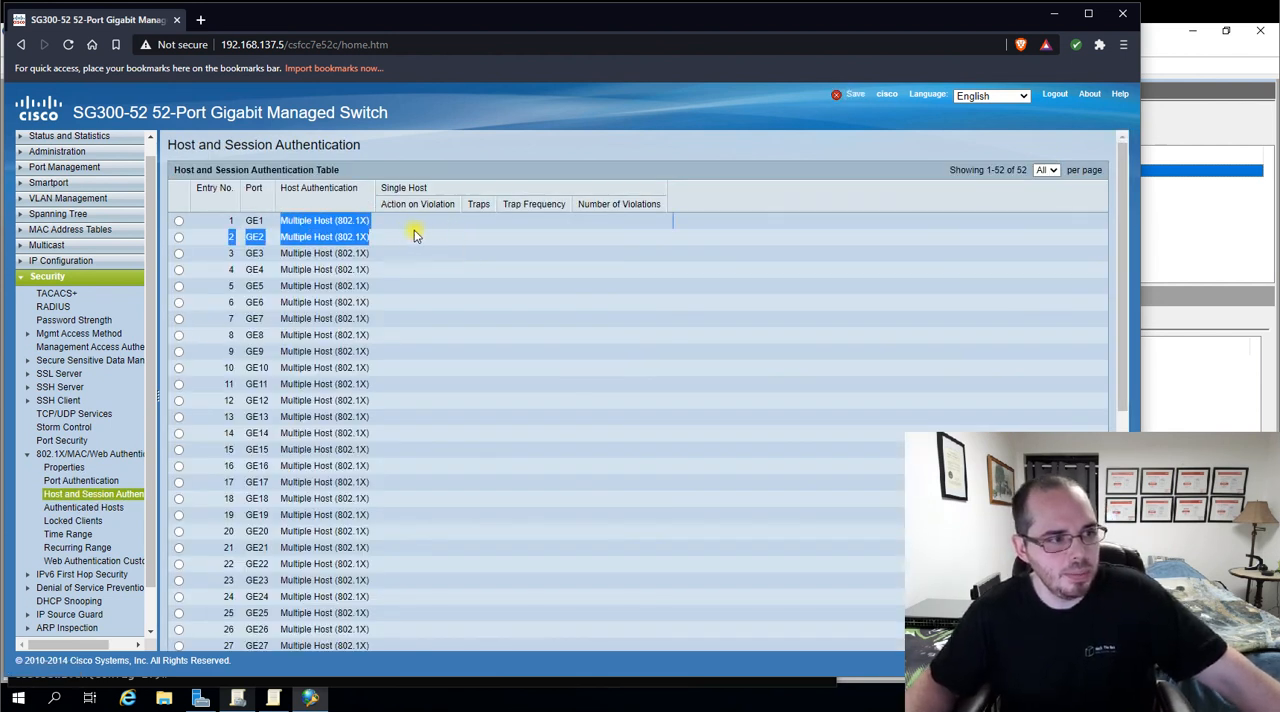
drag(374, 226, 347, 222)
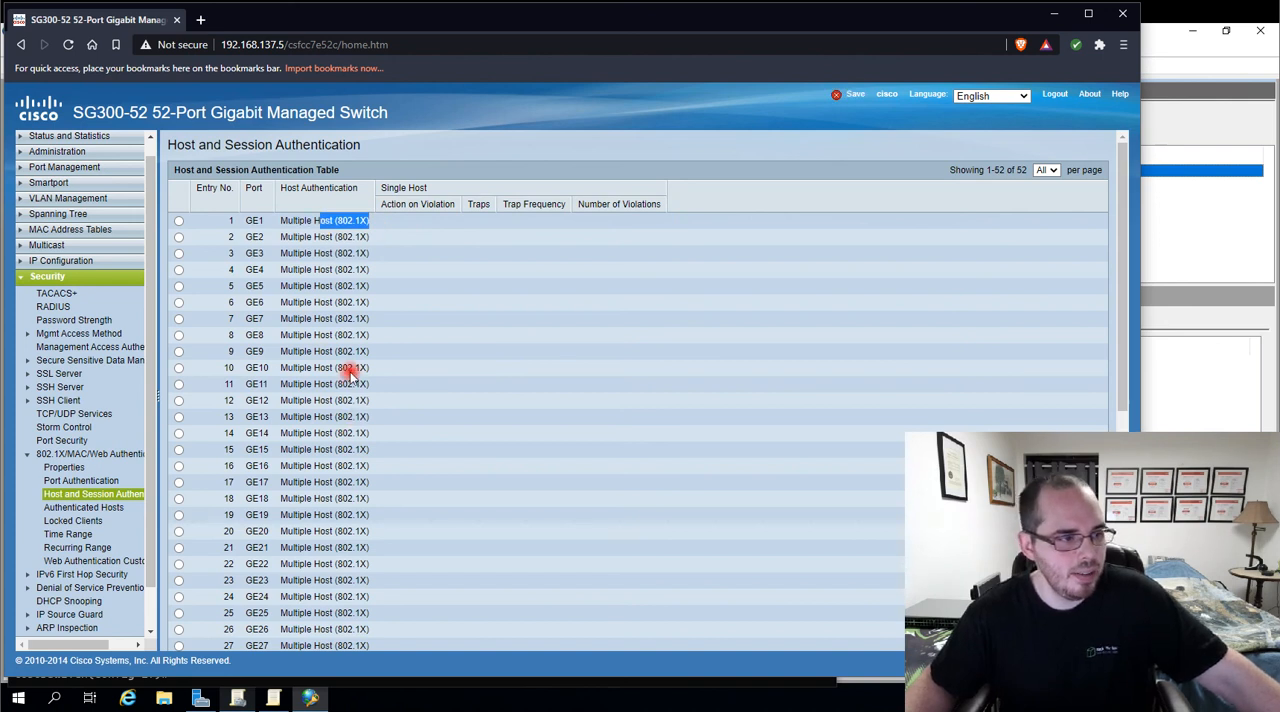
scroll(314, 369, down, 5)
scroll(322, 425, down, 1)
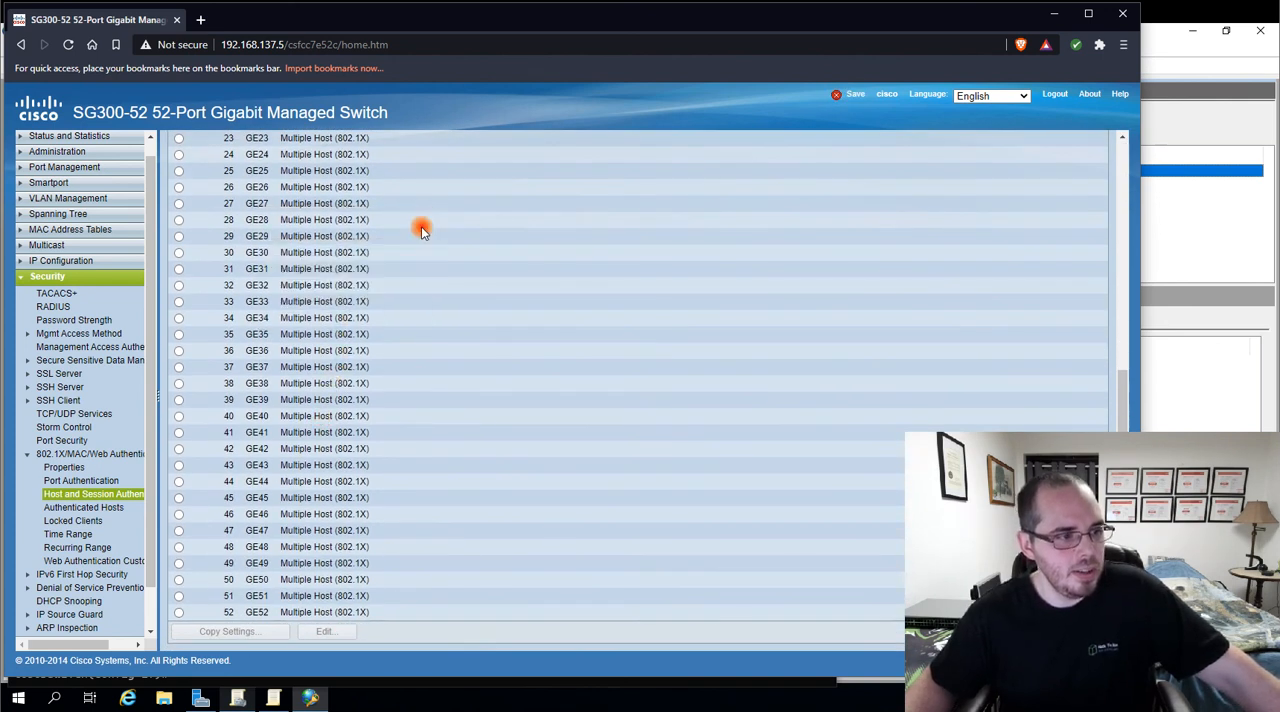